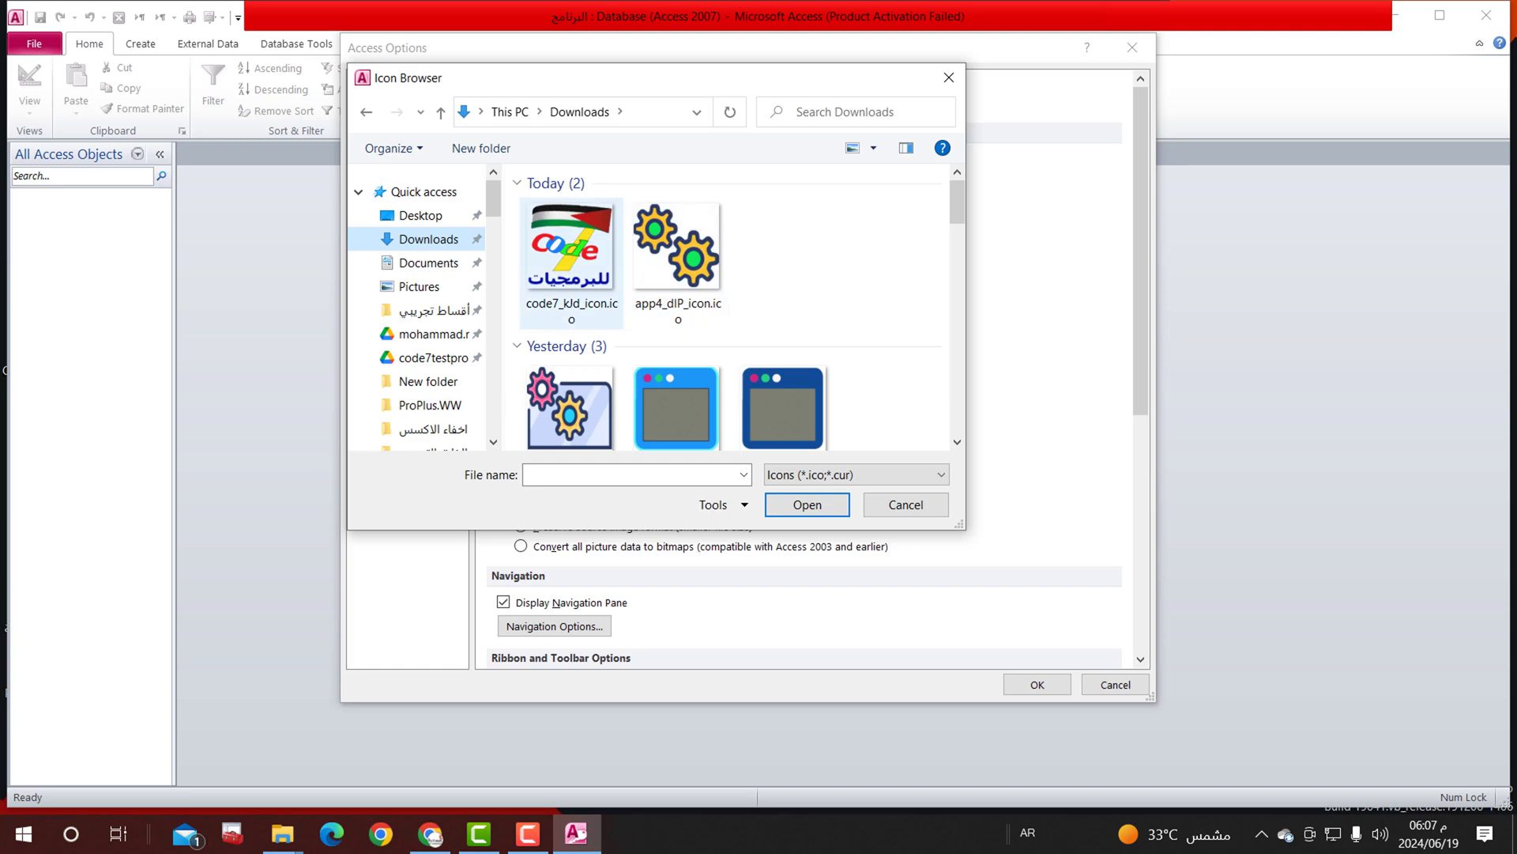
# Step: Set the current database's application icon to code7_kJd_icon.ico from Downloads and apply the options
pyautogui.click(678, 264)
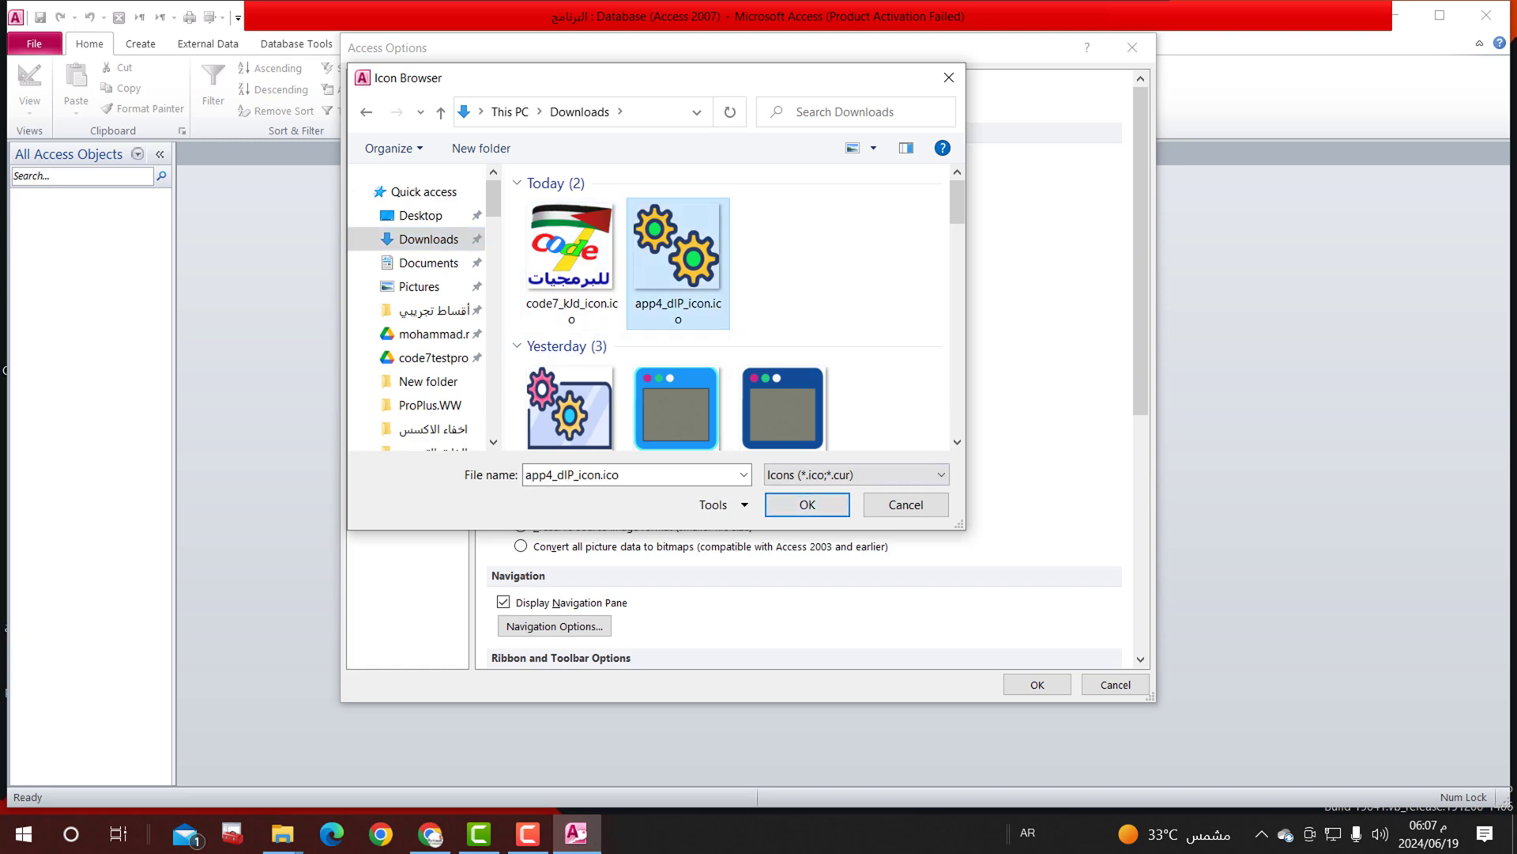
pyautogui.click(571, 263)
pyautogui.click(807, 504)
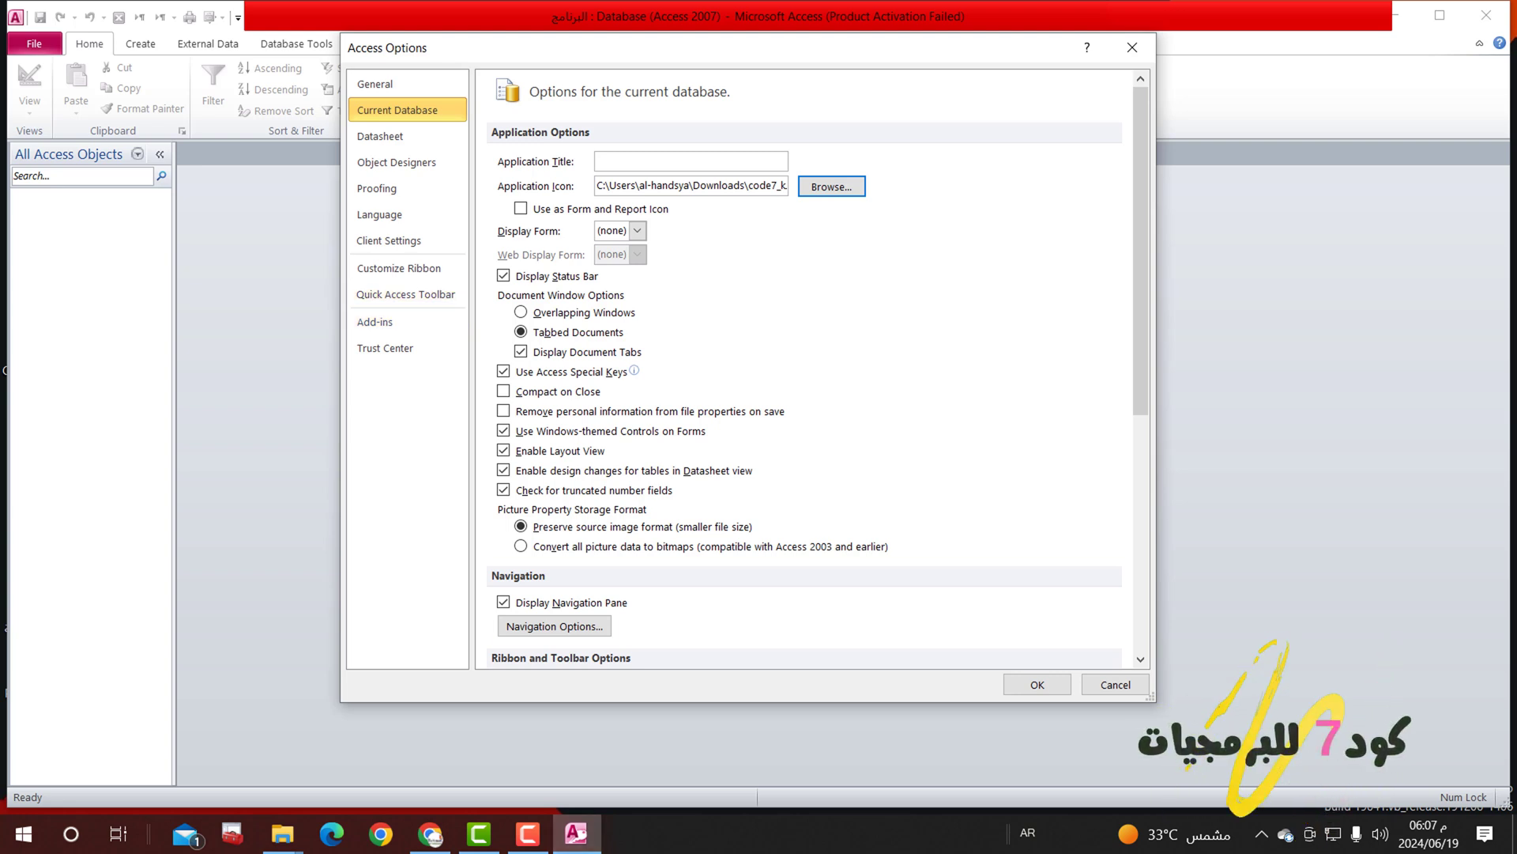
pyautogui.click(1037, 685)
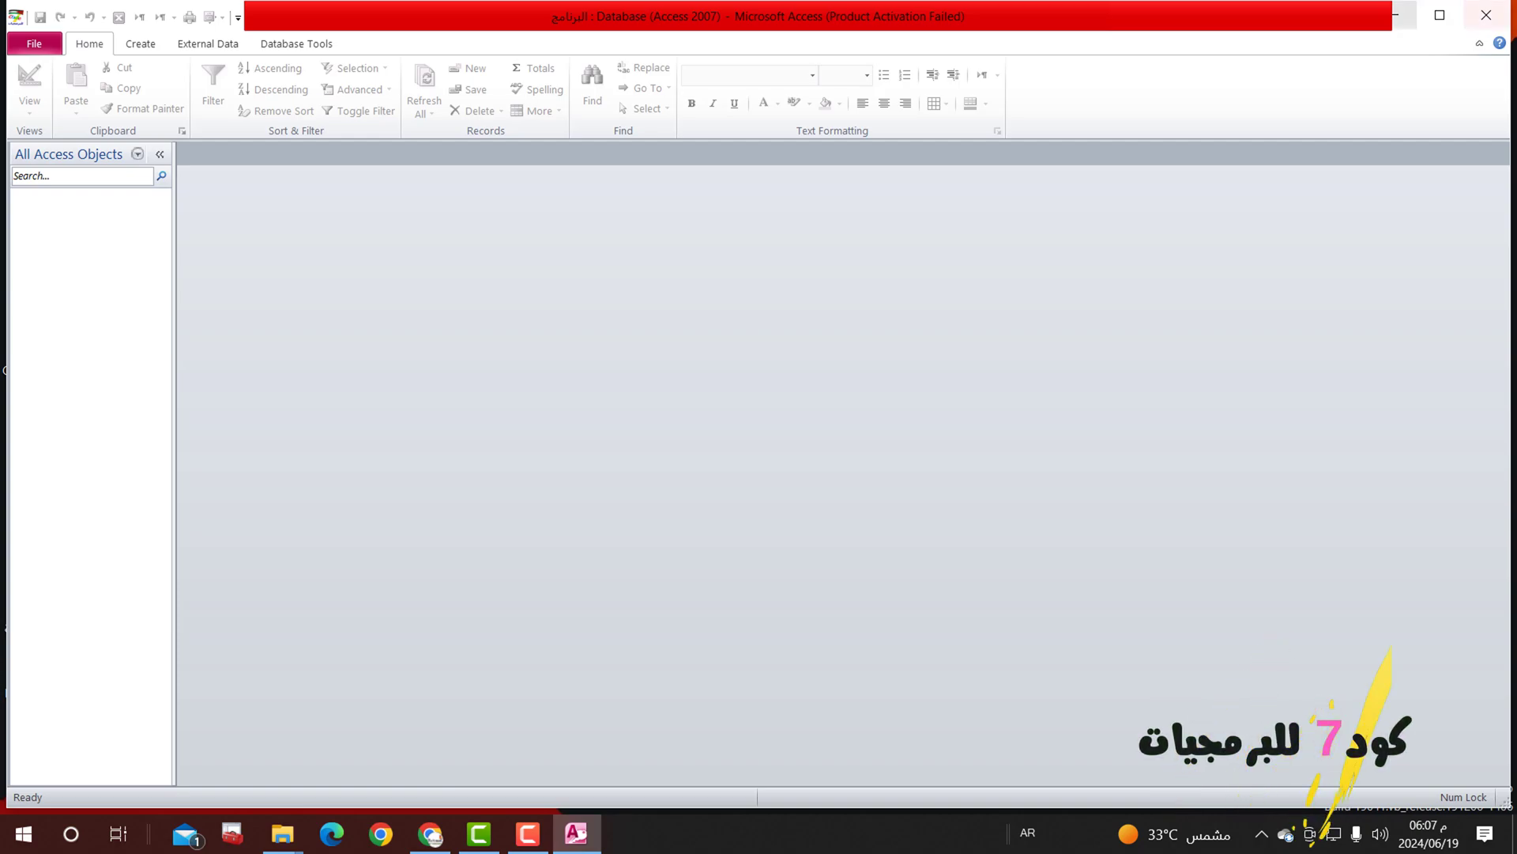
# Step: Close and reopen the البرنامج.accdb database to check its new icon, close it again and refresh the desktop
pyautogui.click(1486, 15)
pyautogui.doubleClick(561, 191)
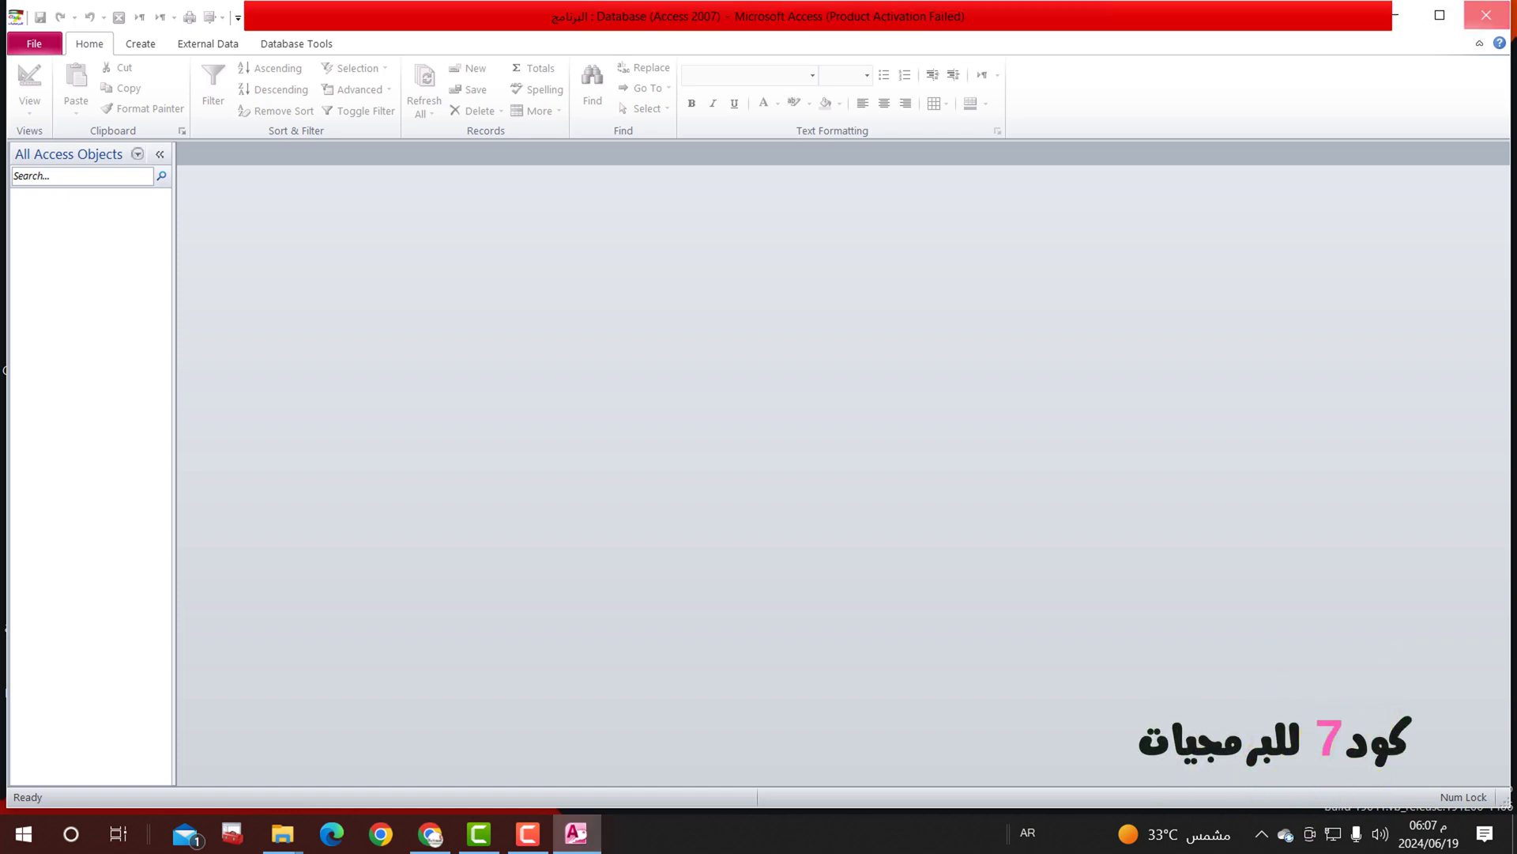
pyautogui.click(1486, 15)
pyautogui.rightClick(730, 188)
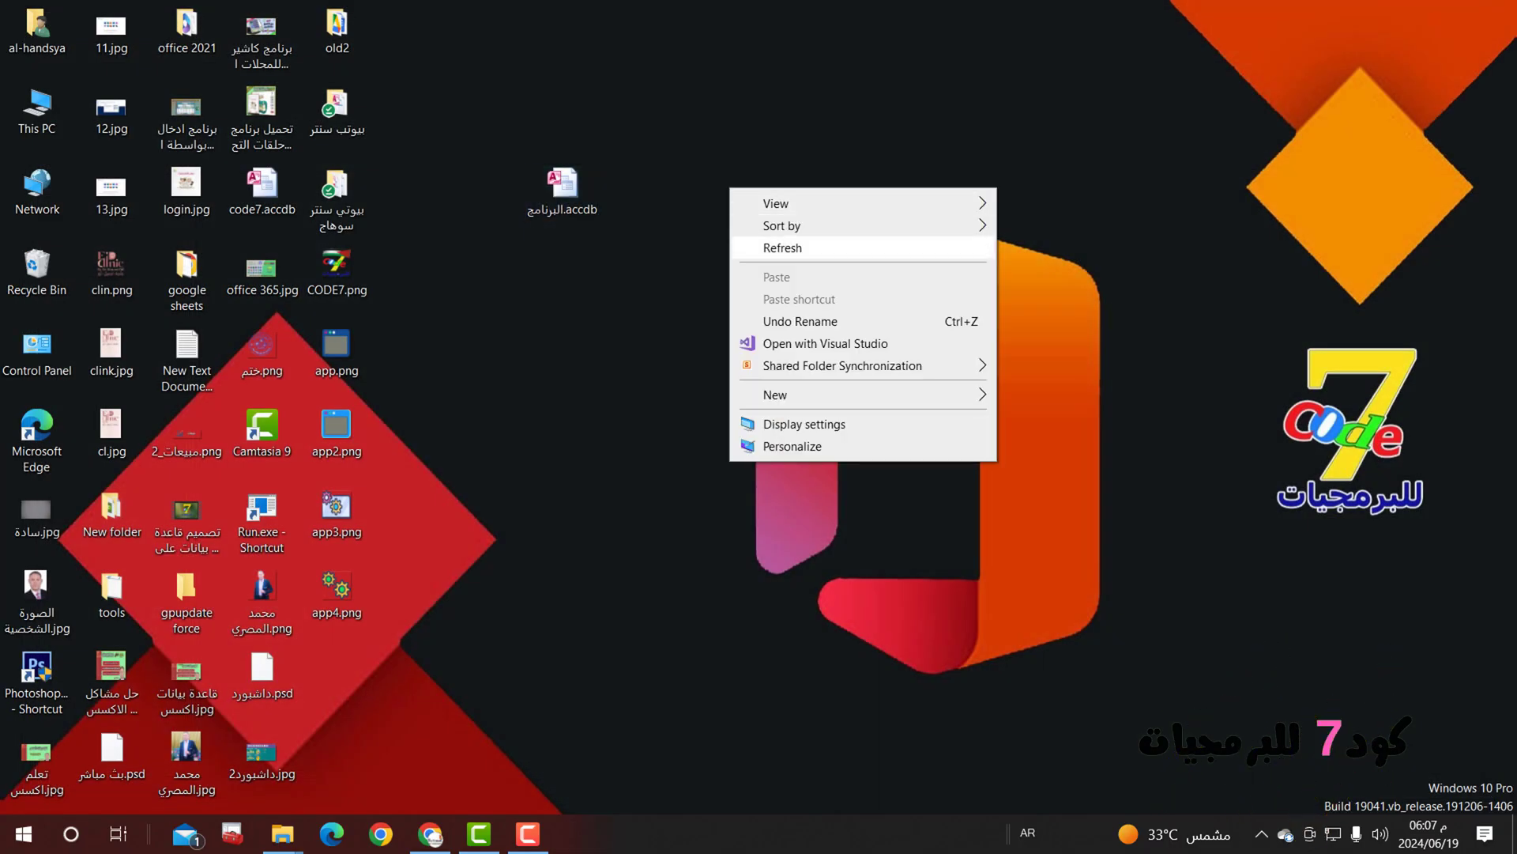
pyautogui.click(782, 247)
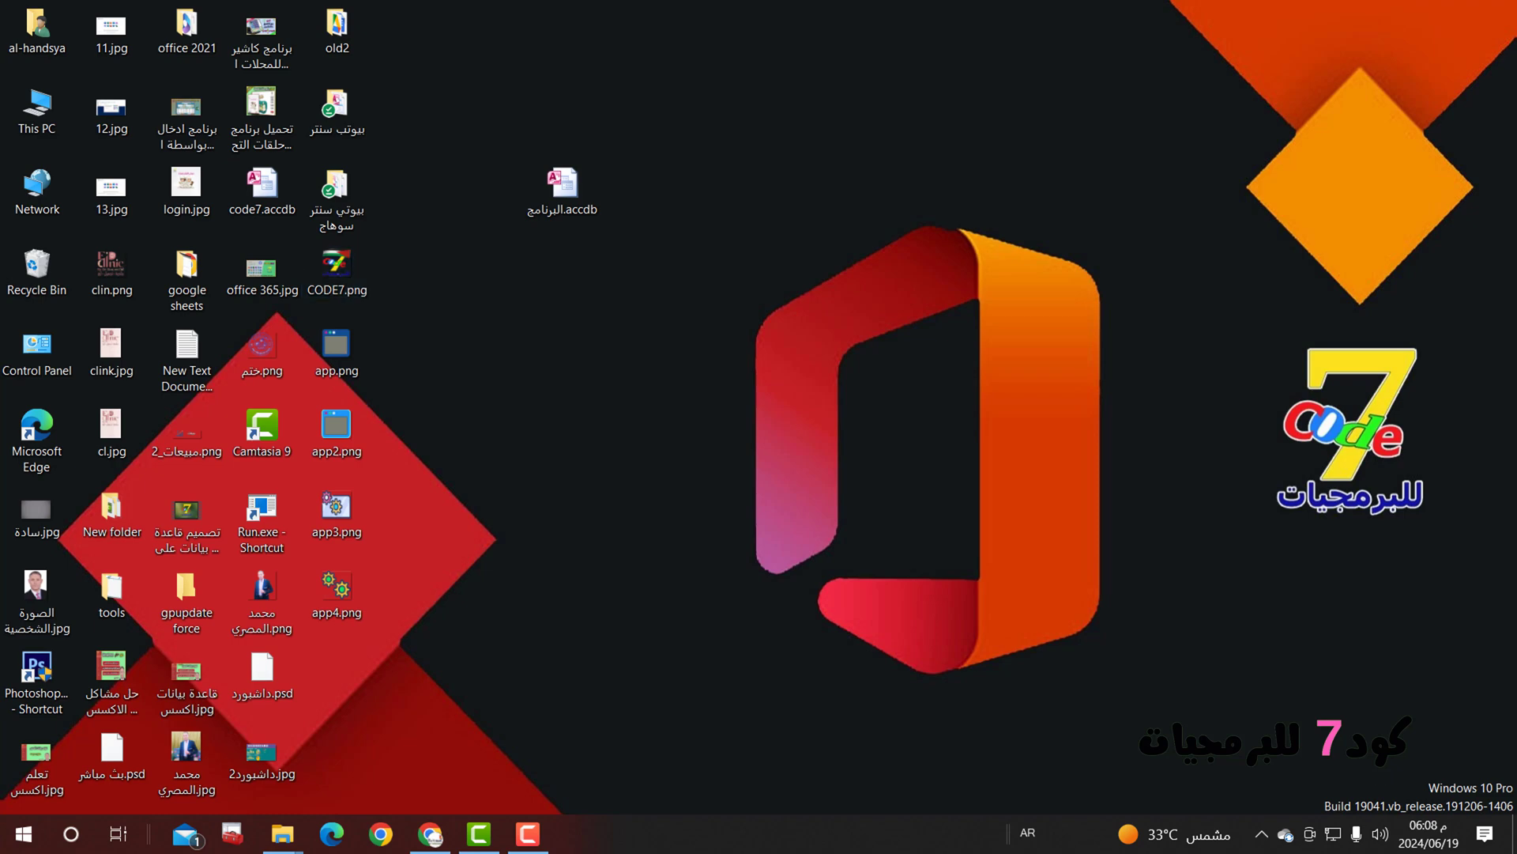
# Step: Switch to Photoshop, accept the session restoration, and open CODE7.png from the desktop
pyautogui.doubleClick(37, 672)
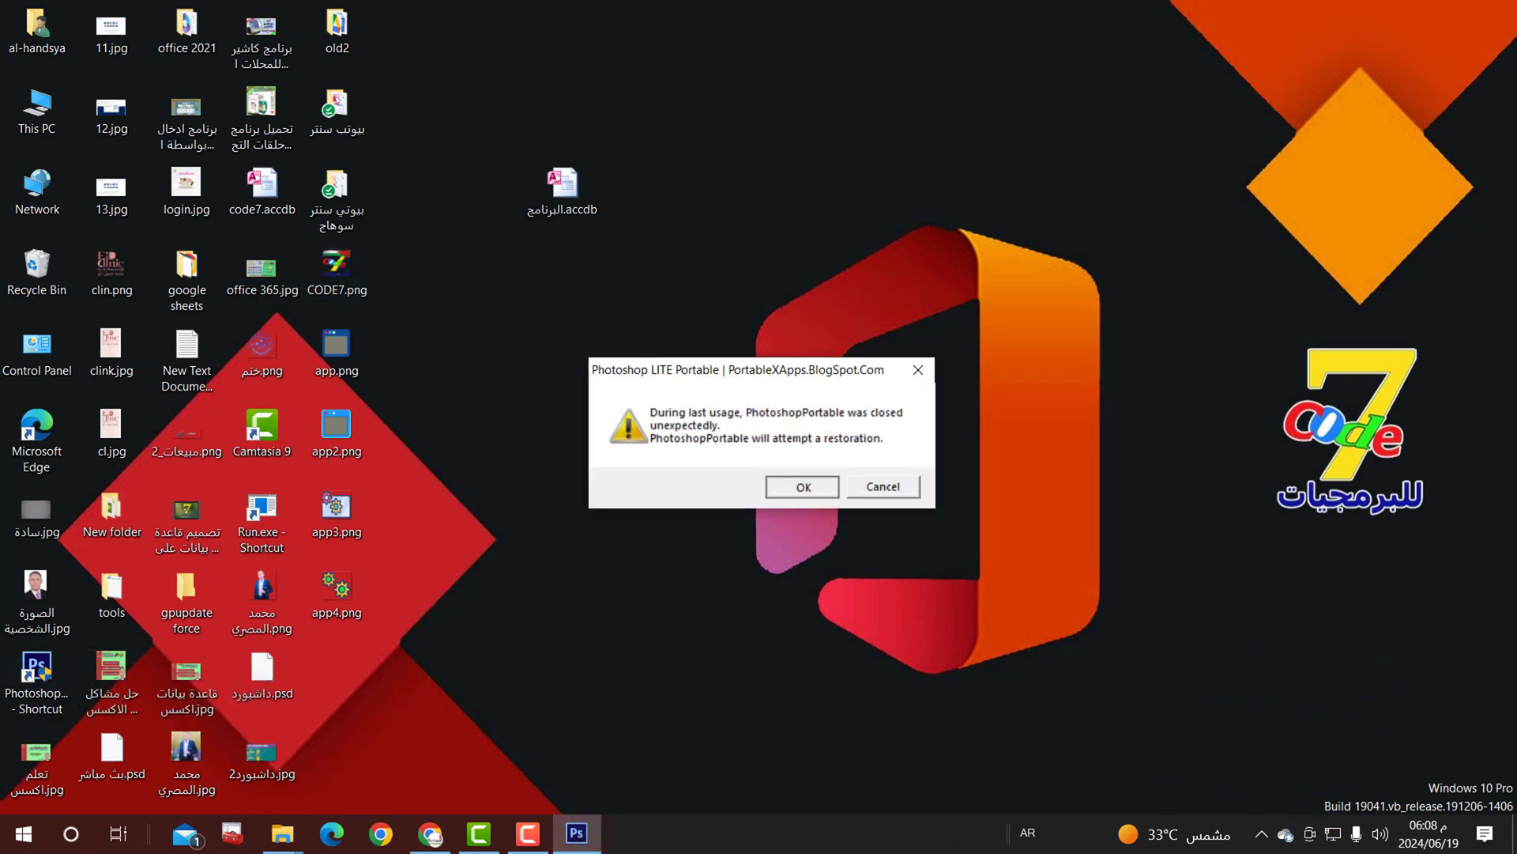
pyautogui.click(803, 486)
pyautogui.click(875, 478)
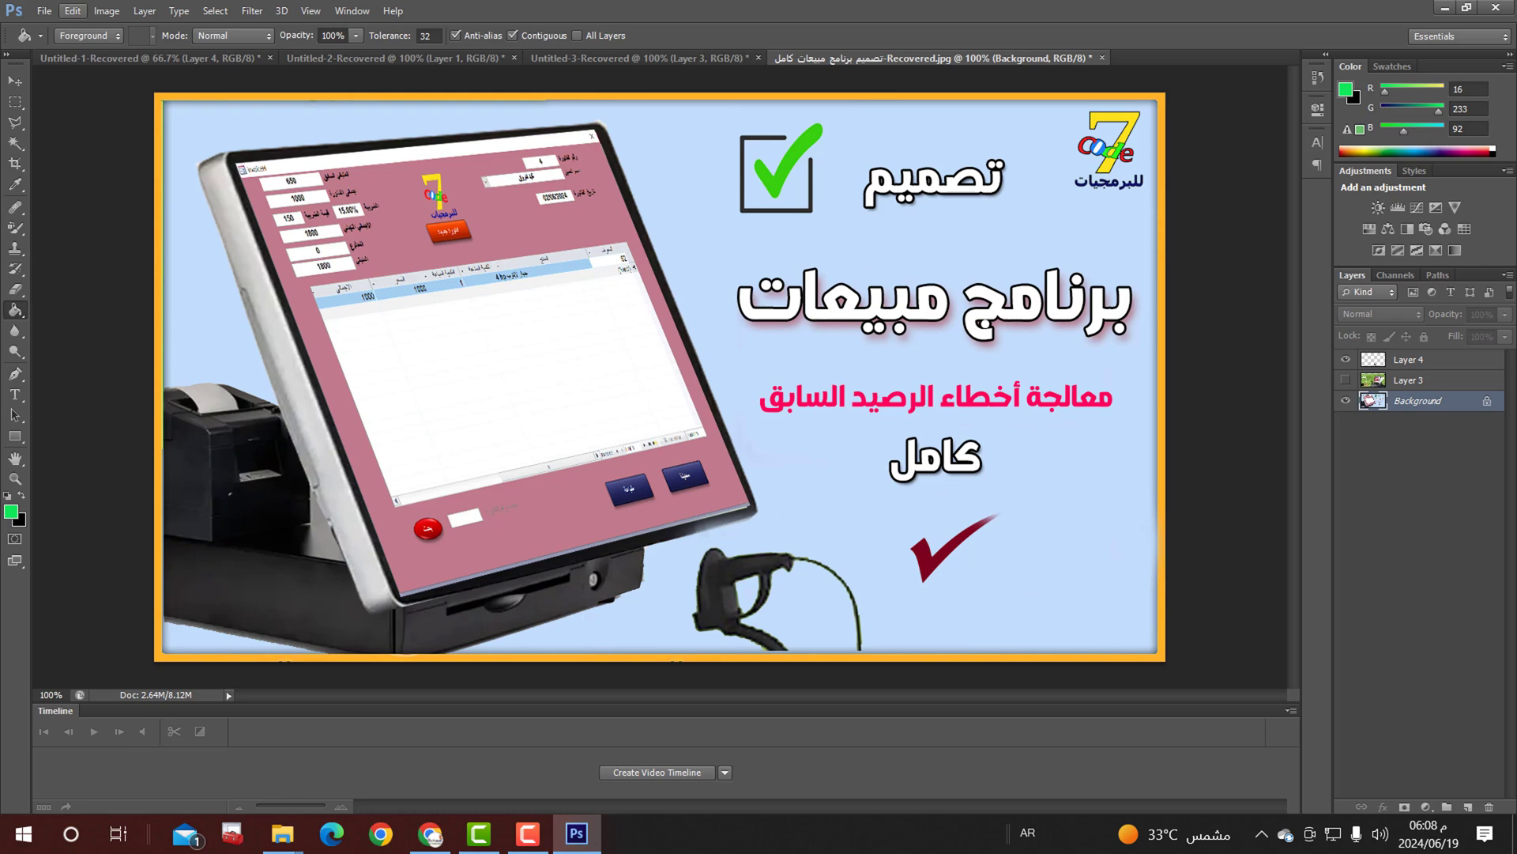
pyautogui.click(44, 11)
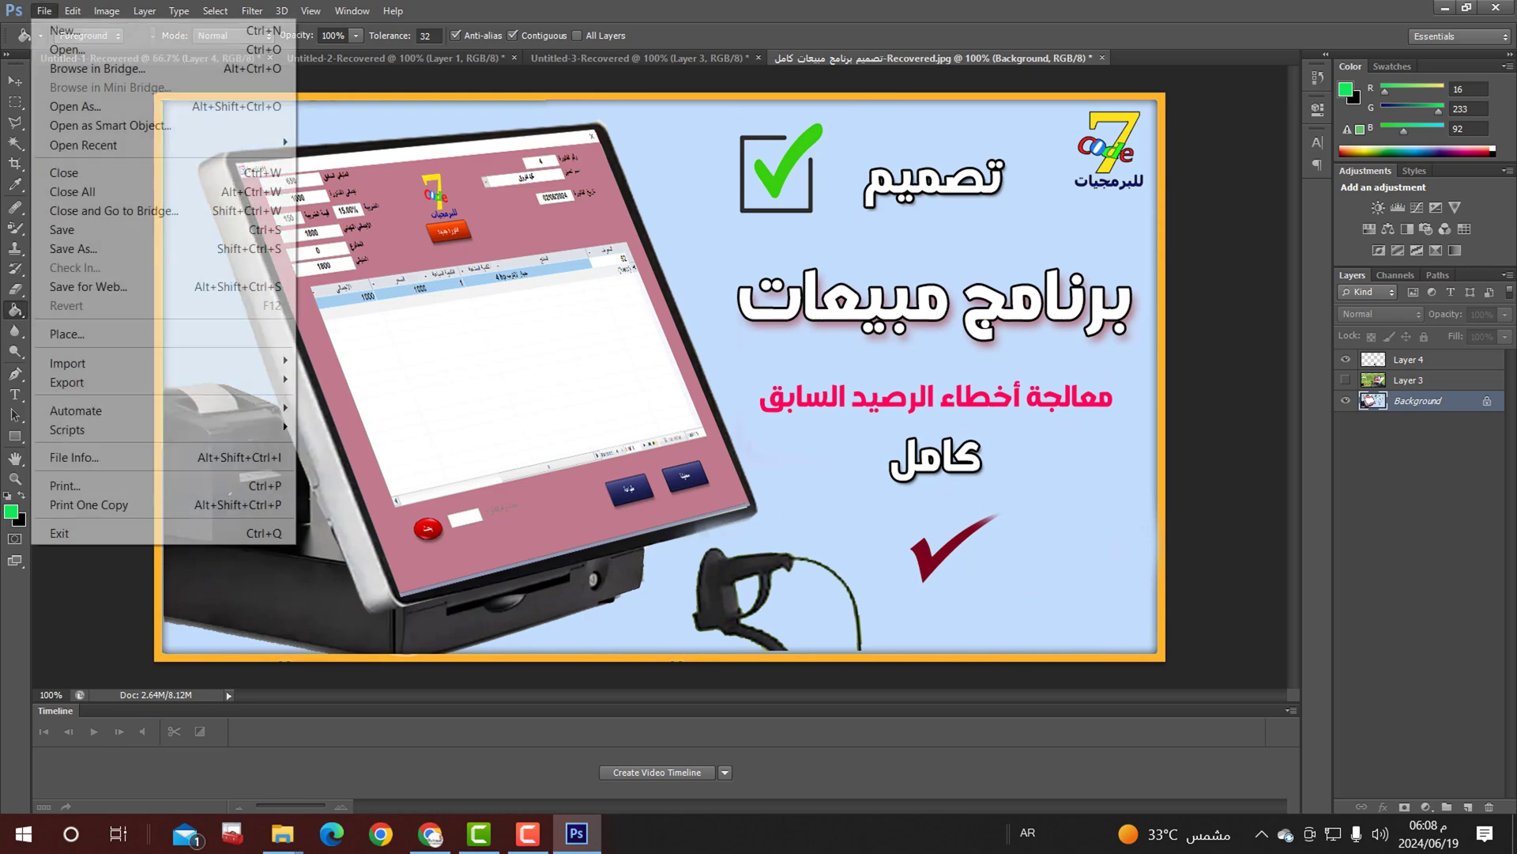
pyautogui.click(55, 46)
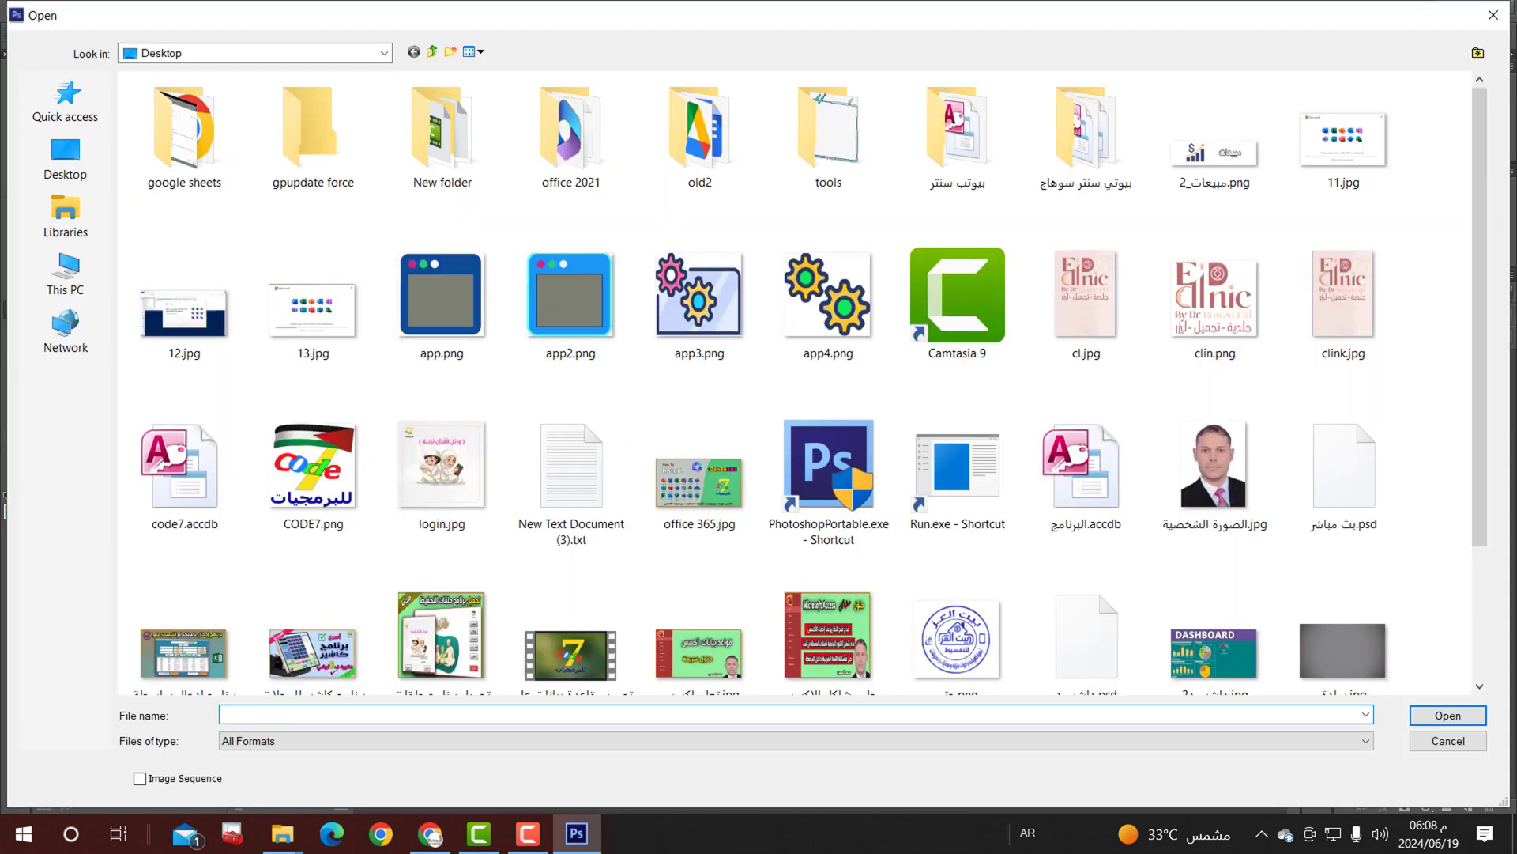
pyautogui.doubleClick(315, 474)
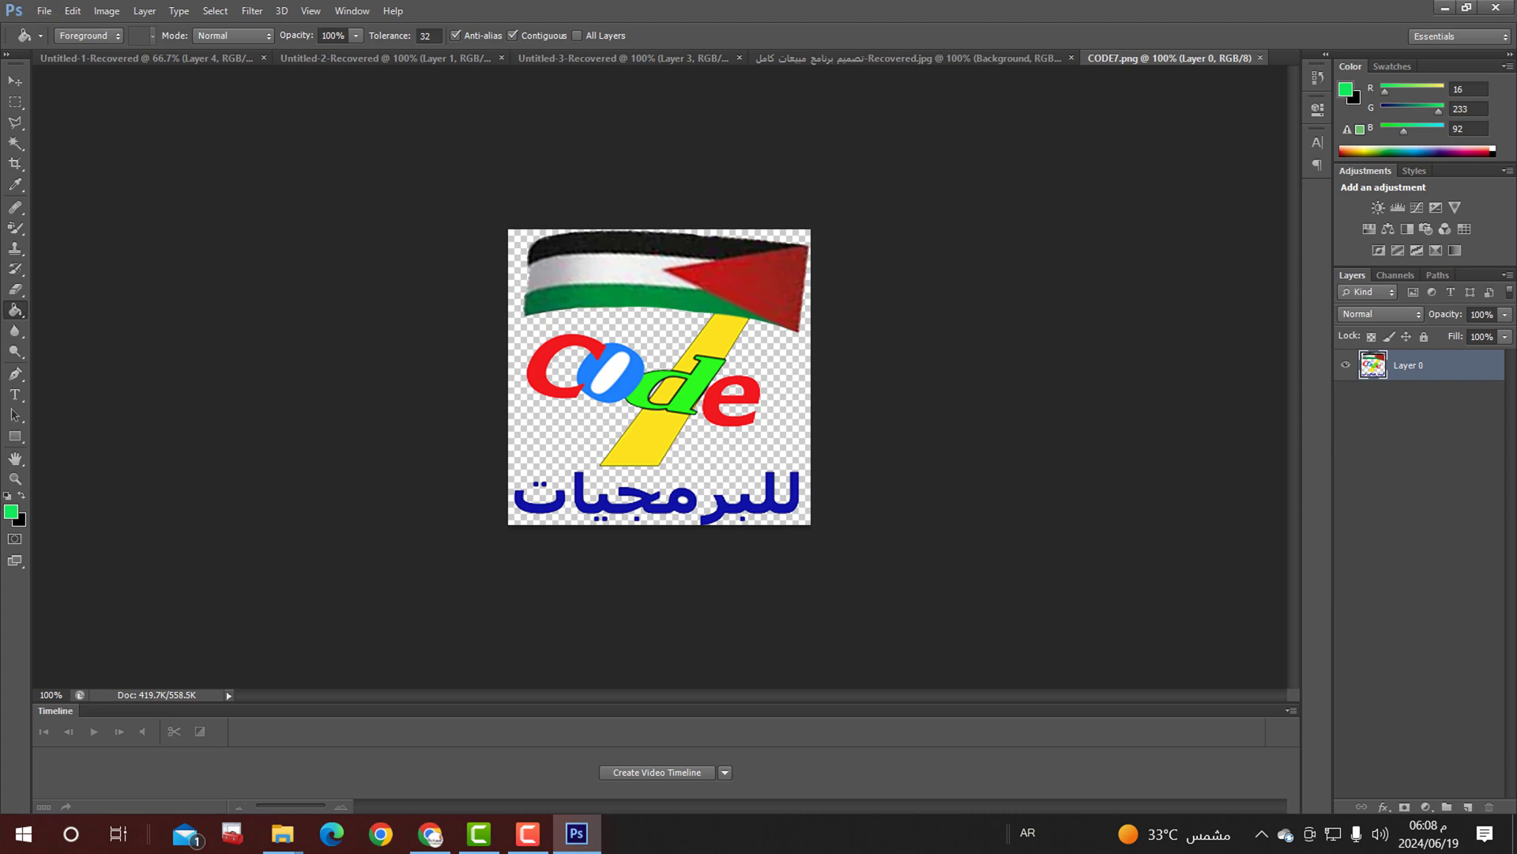
# Step: Save a PNG copy of the logo on the desktop as CODE77.png and place it below the البرنامج.accdb file
pyautogui.click(45, 11)
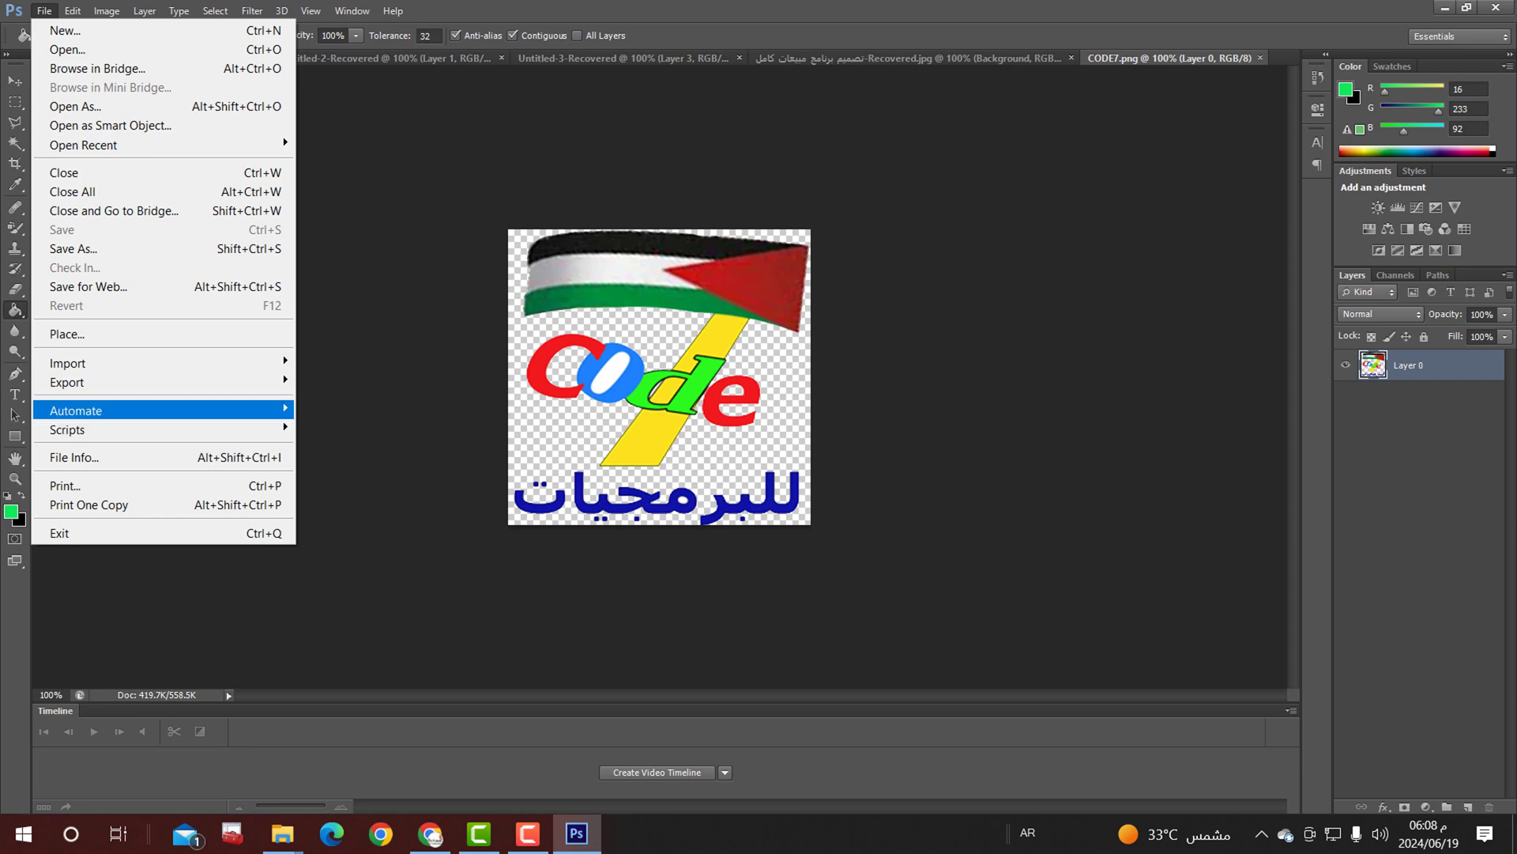
pyautogui.click(73, 248)
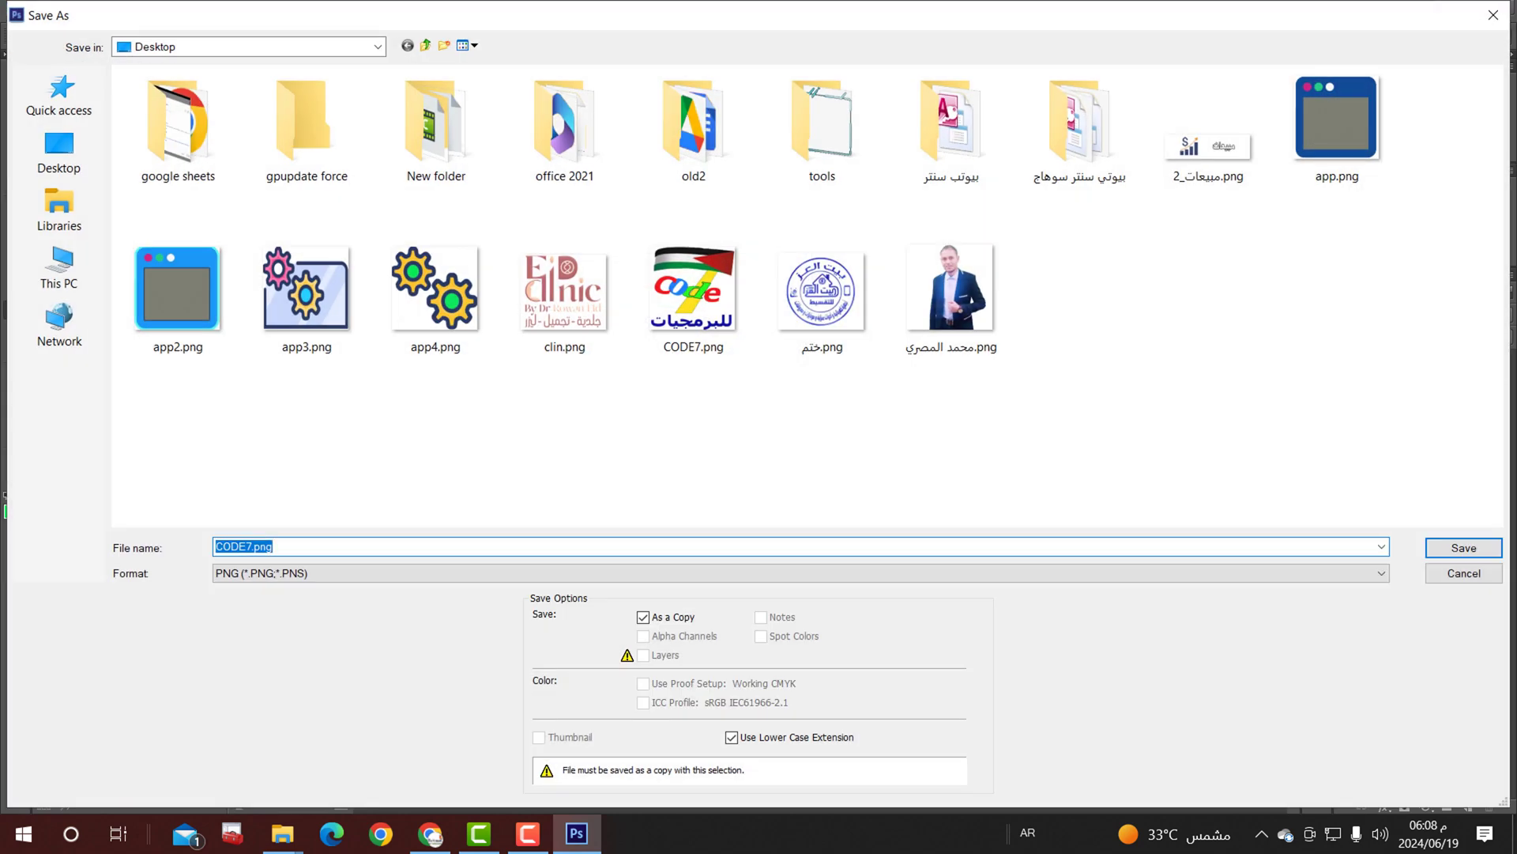
pyautogui.click(800, 573)
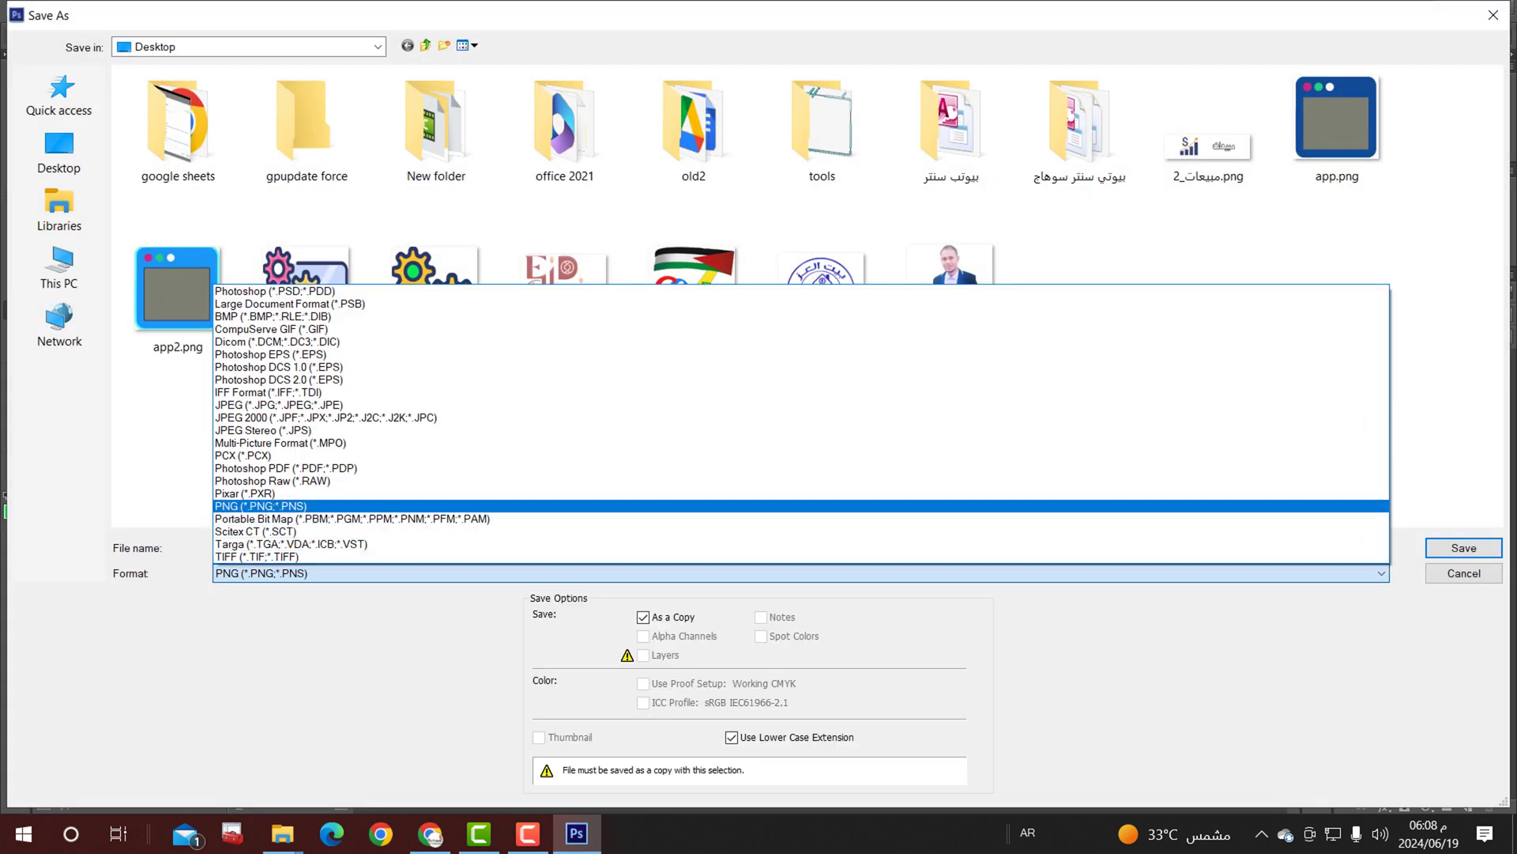
pyautogui.click(800, 506)
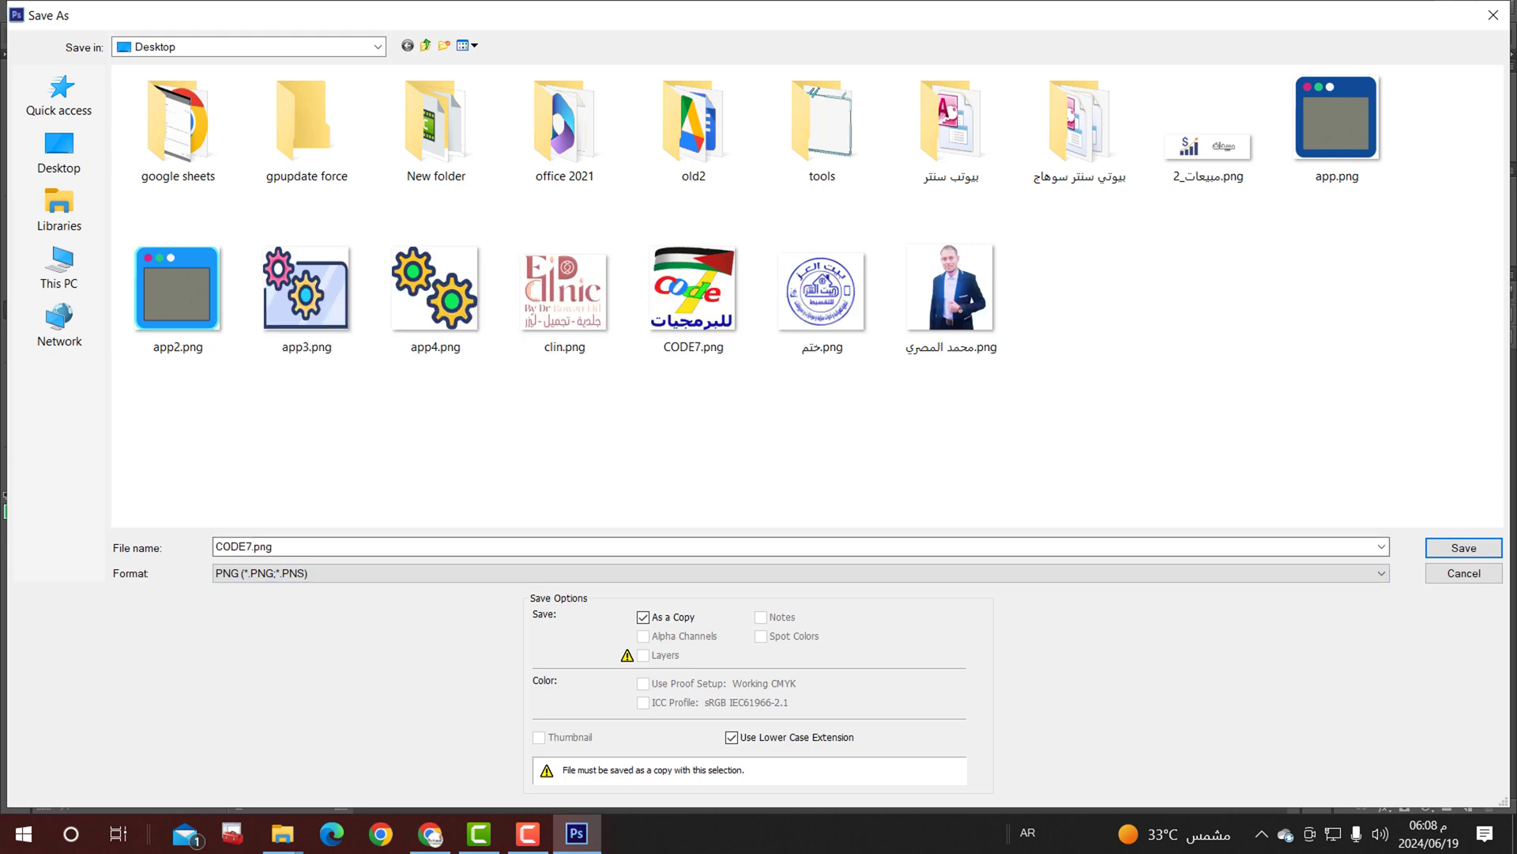
pyautogui.click(800, 547)
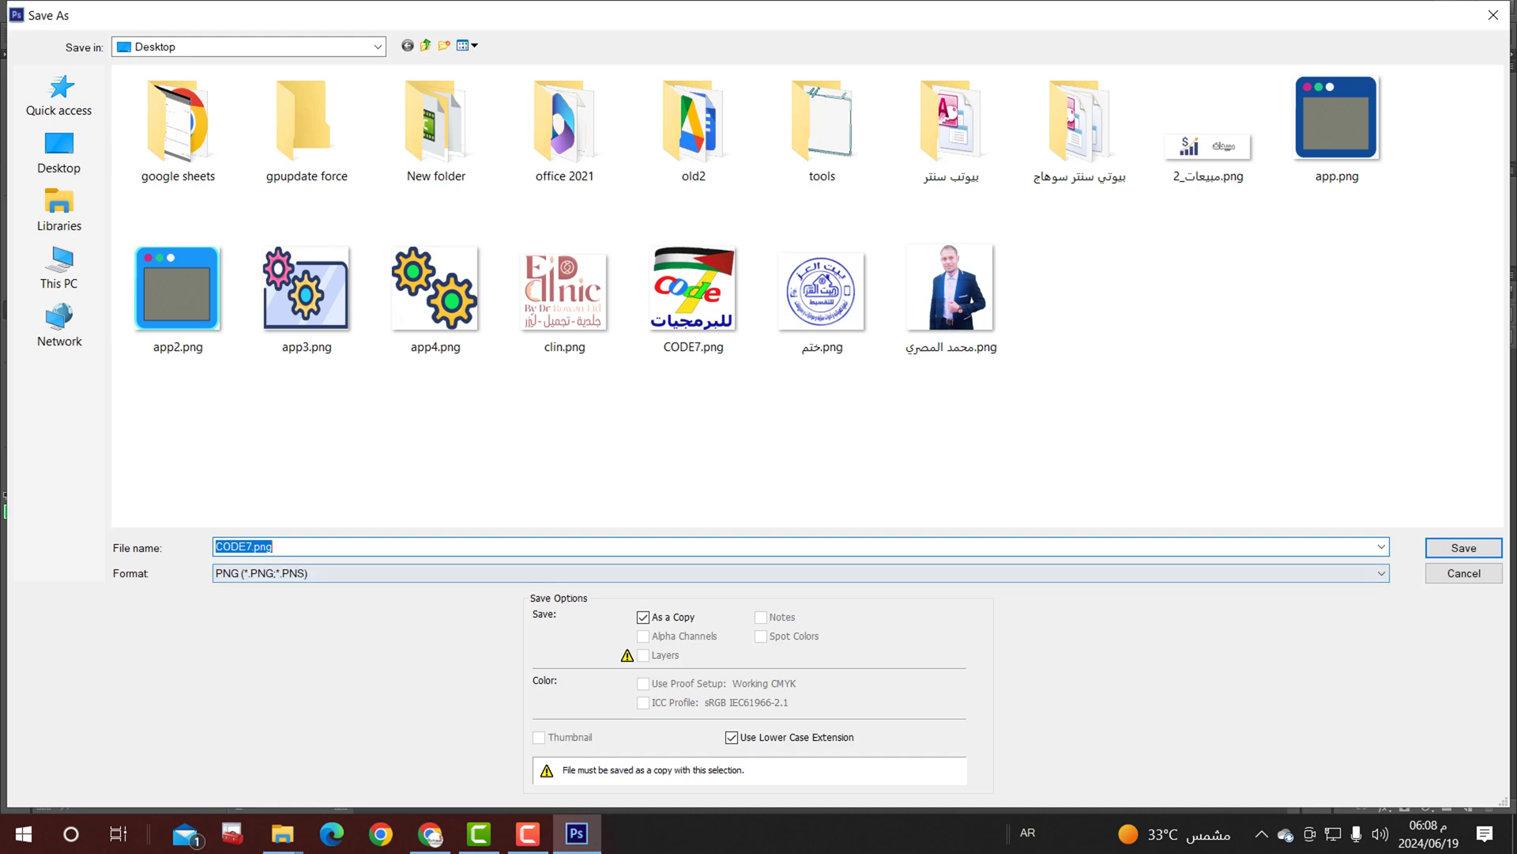
pyautogui.click(250, 546)
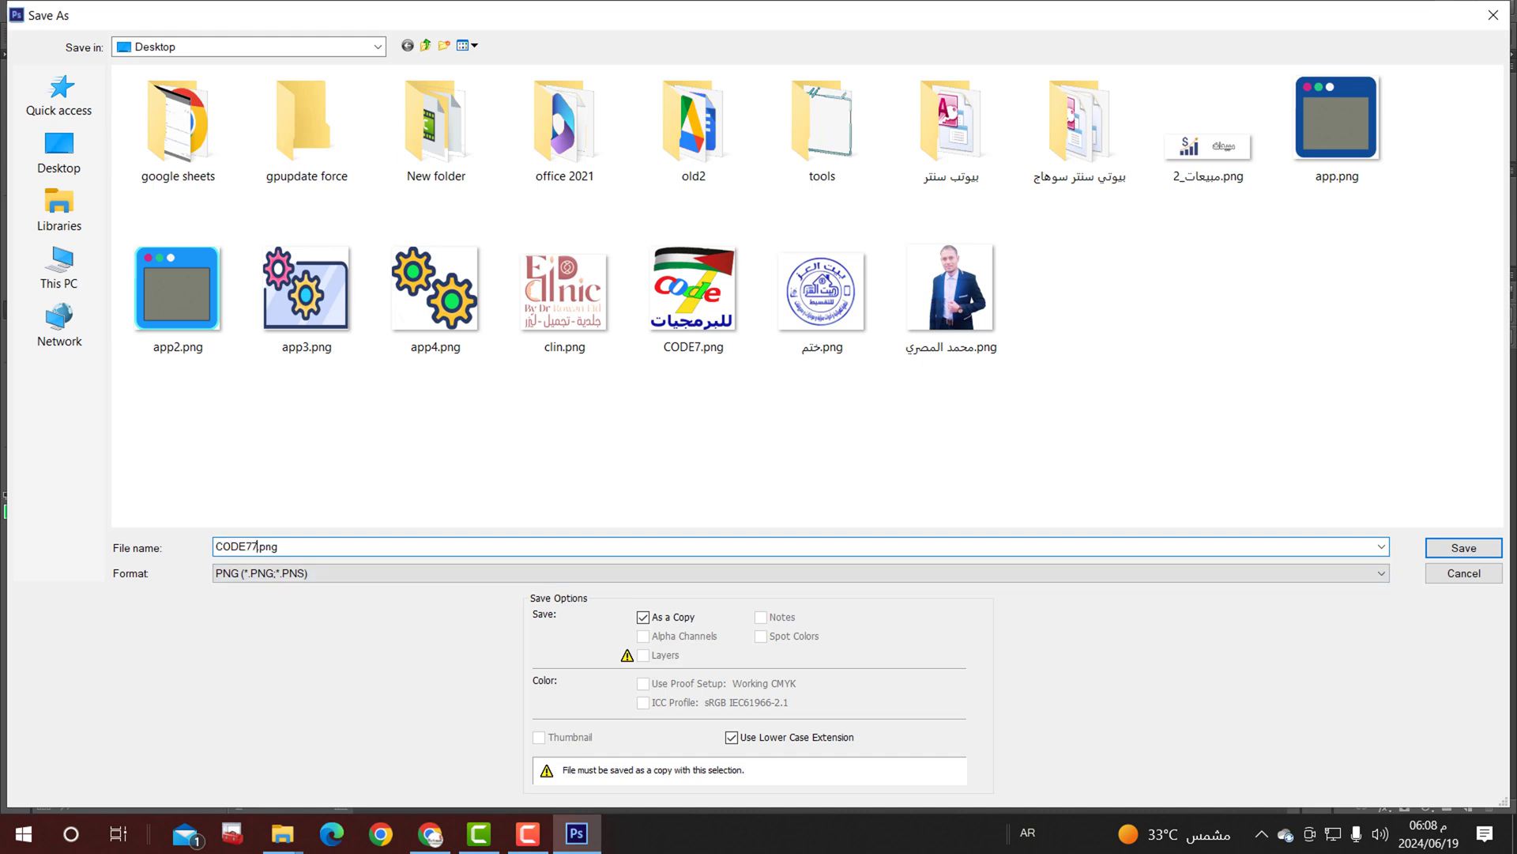
pyautogui.click(1464, 548)
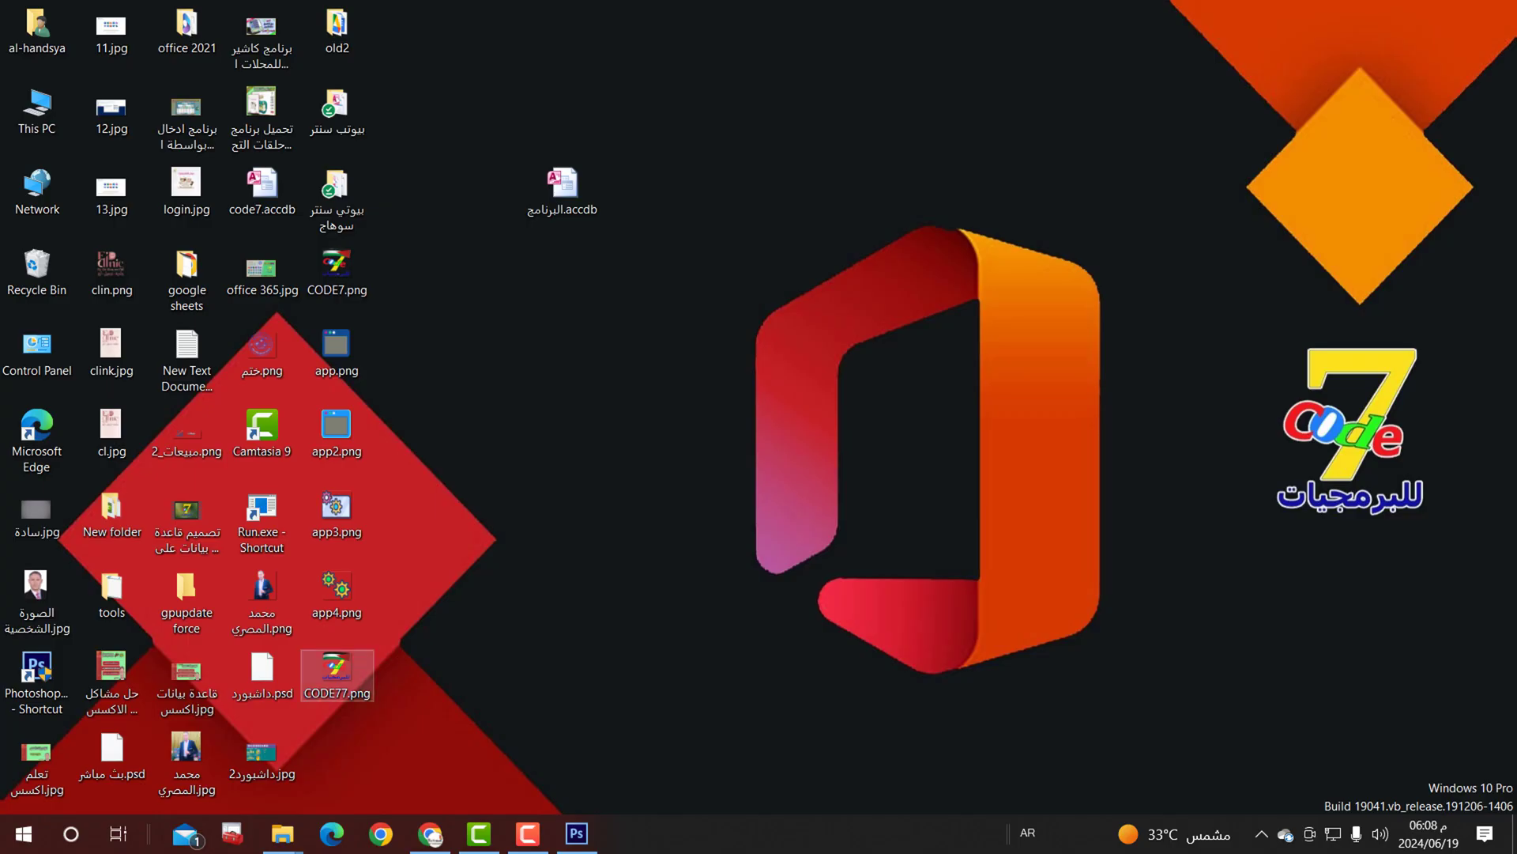
pyautogui.moveTo(337, 667); pyautogui.dragTo(562, 272)
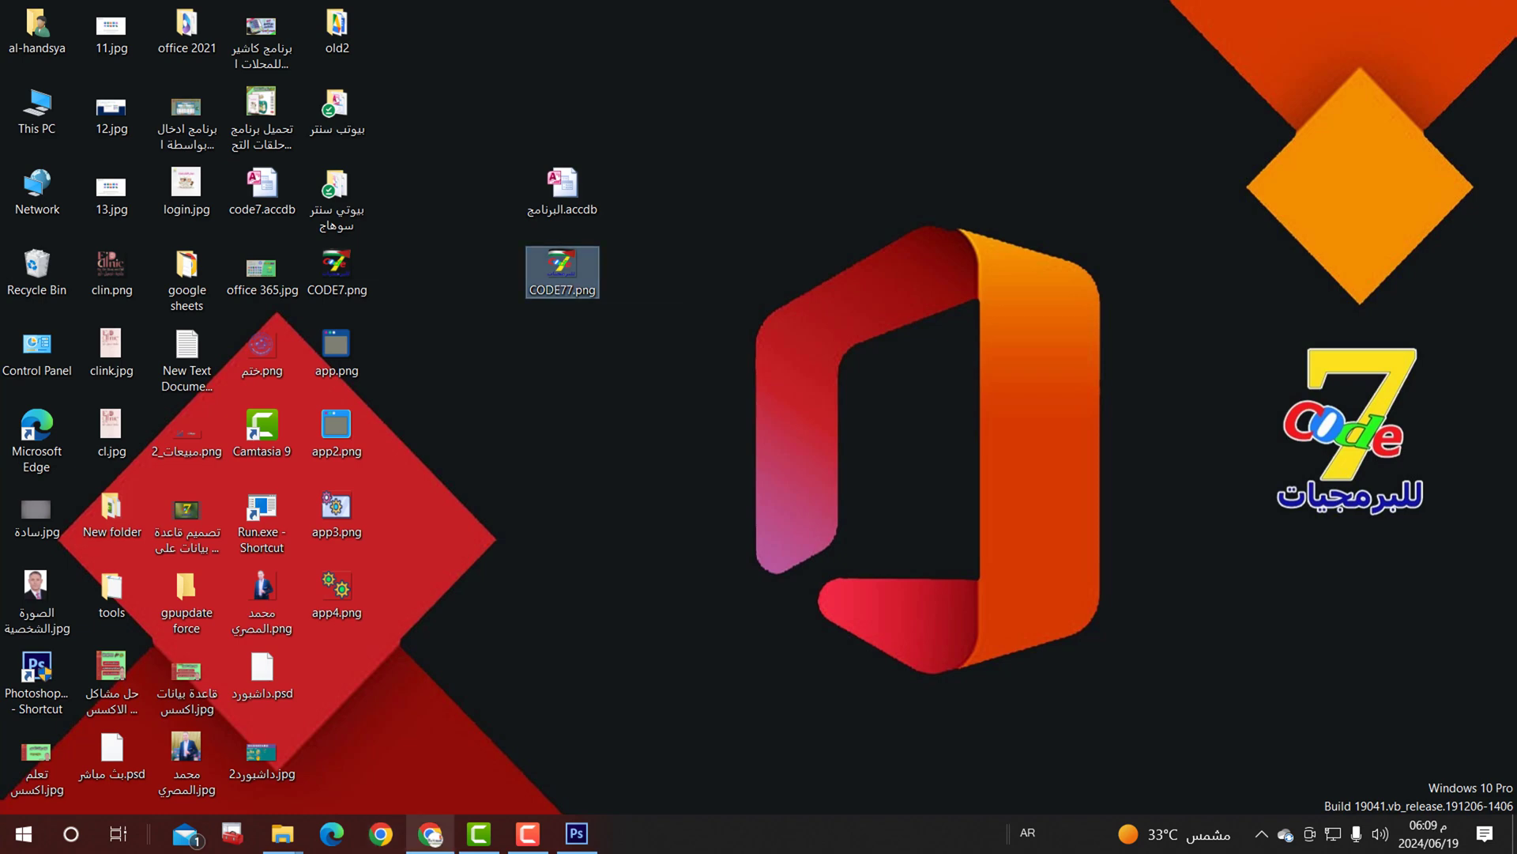
# Step: Switch to Chrome, search Google for icoconvert.com and open the ICO Convert site
pyautogui.click(430, 833)
pyautogui.click(194, 134)
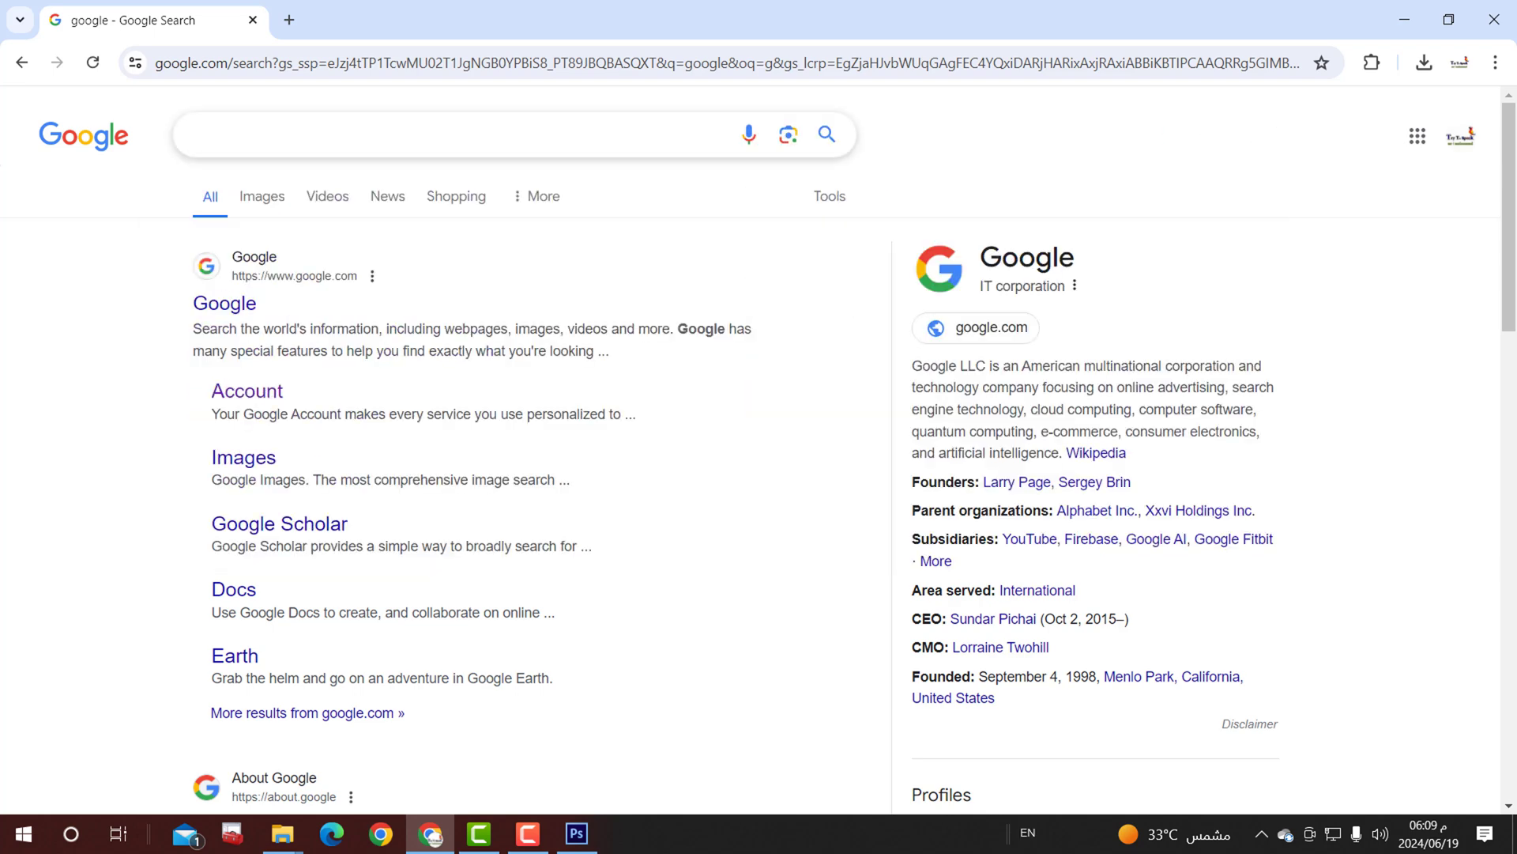
pyautogui.click(195, 135)
pyautogui.write('i')
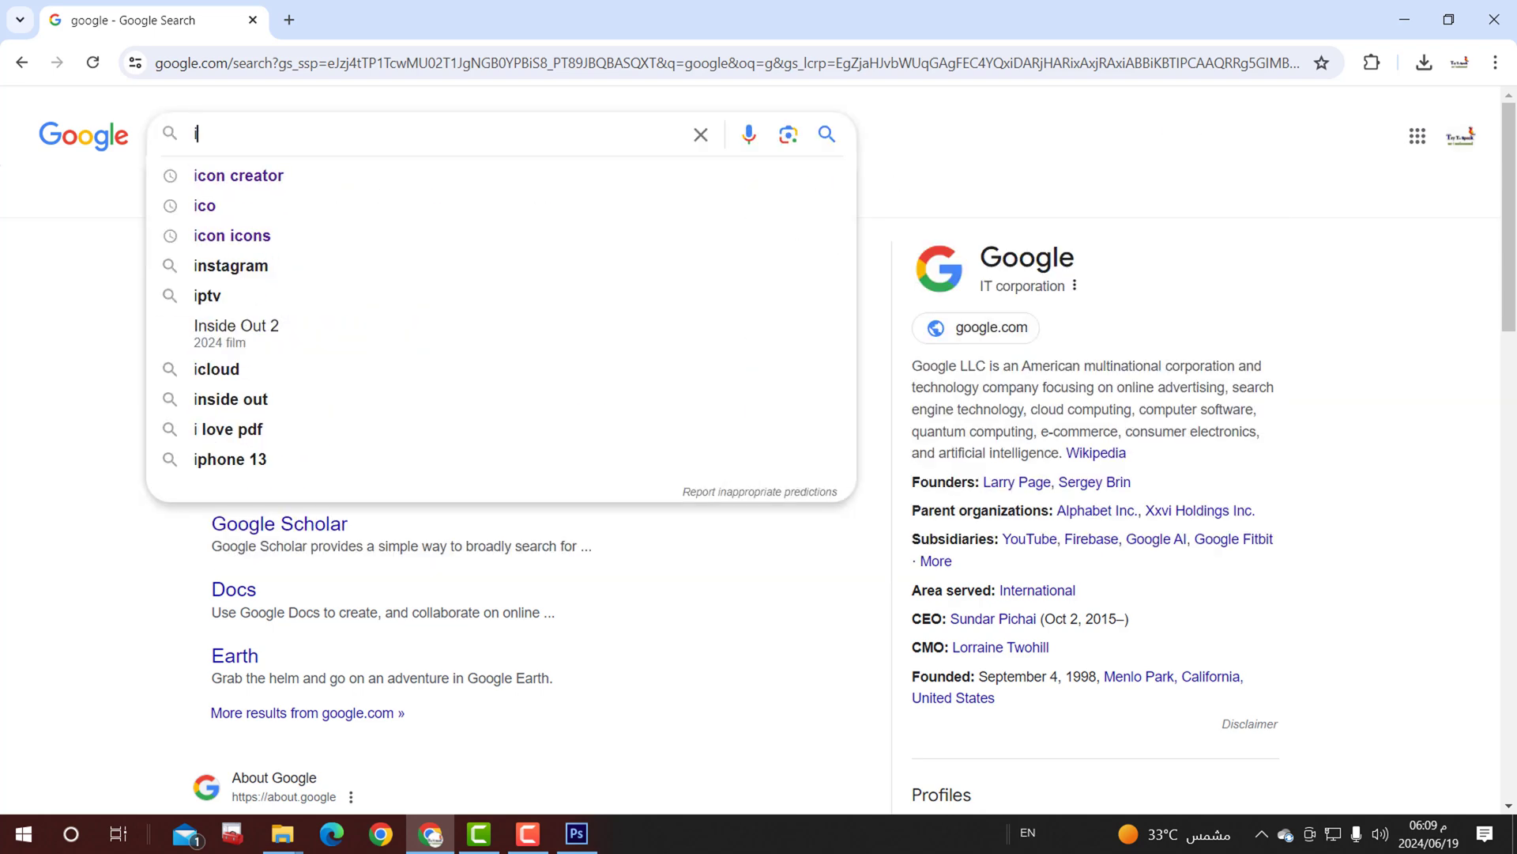
pyautogui.write('co')
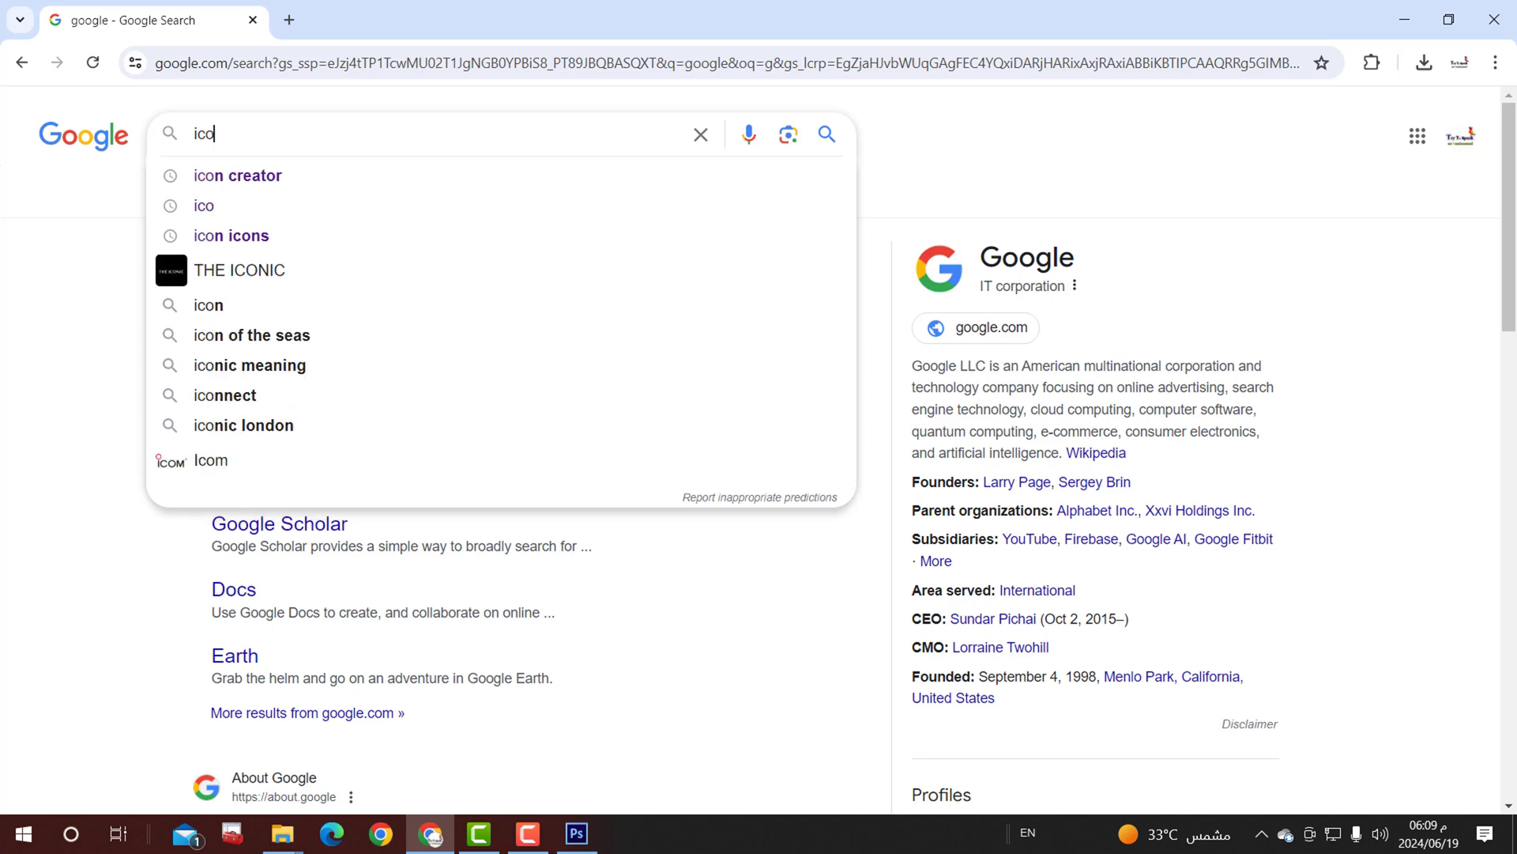
pyautogui.write('conv')
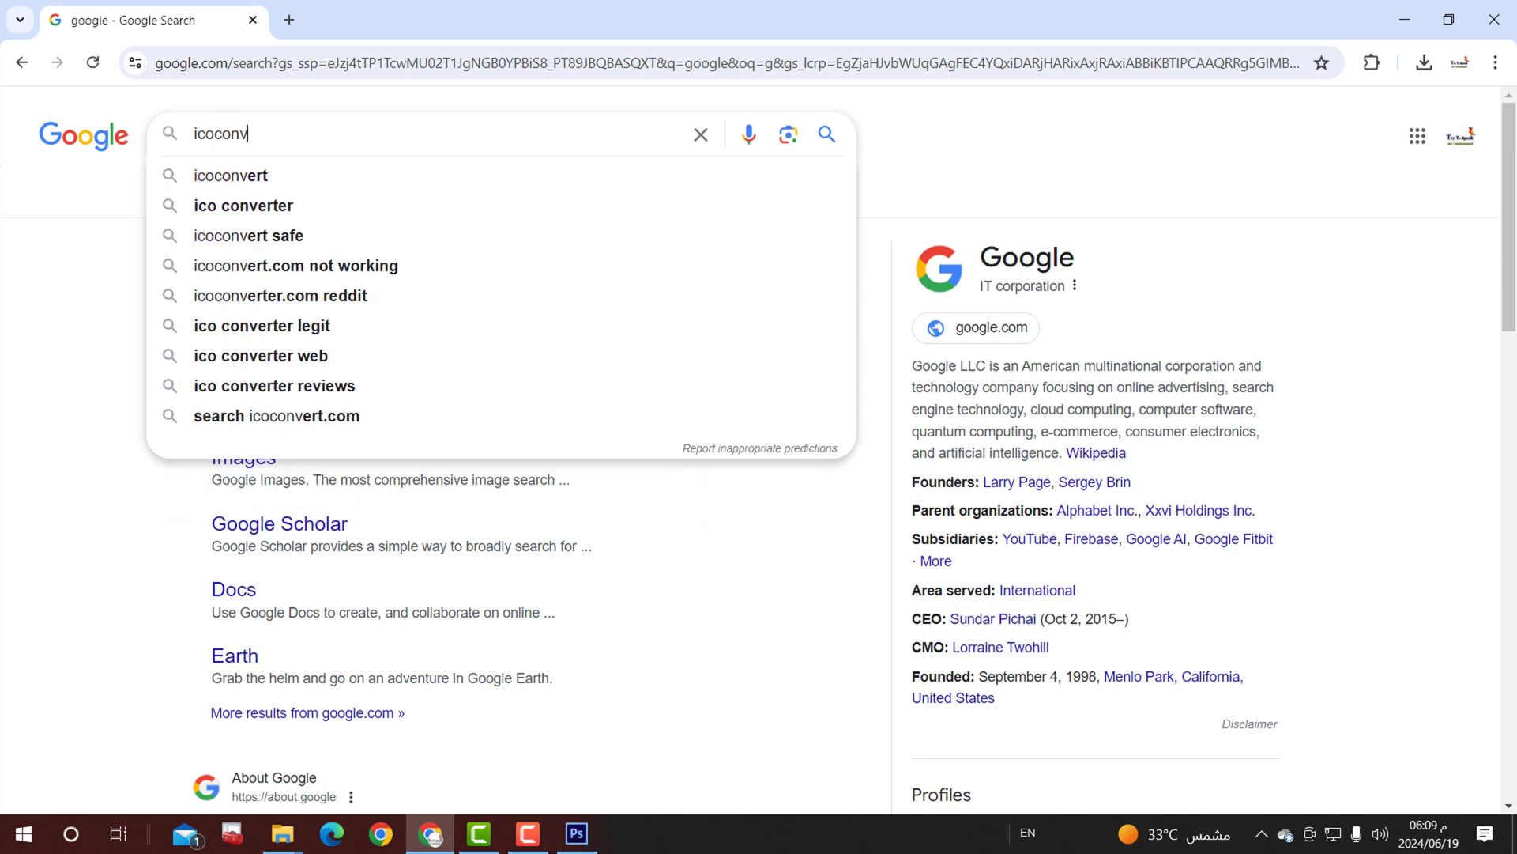
pyautogui.write('ert.')
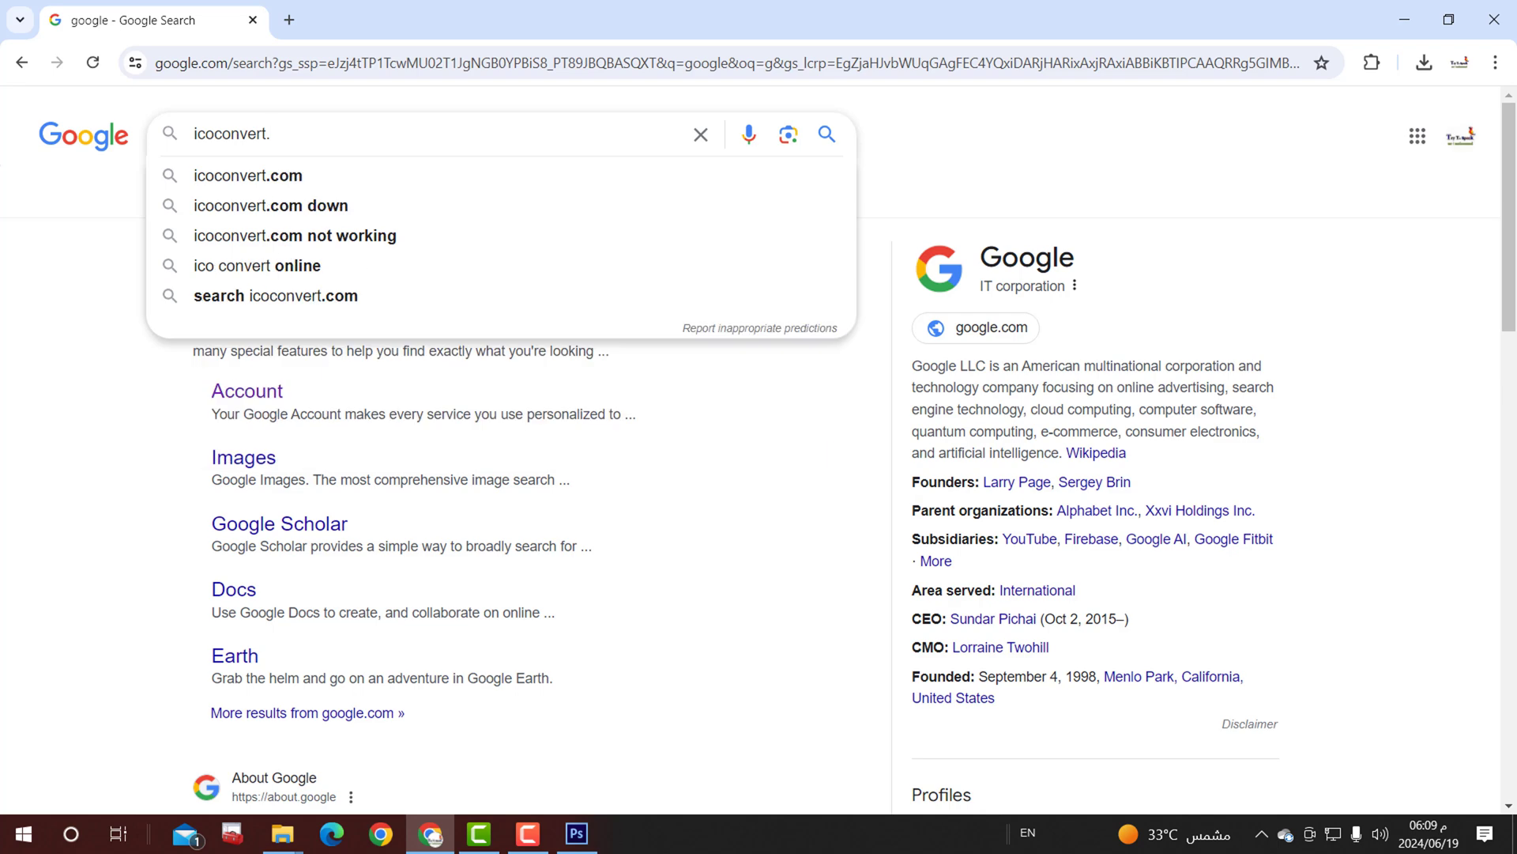
pyautogui.click(247, 176)
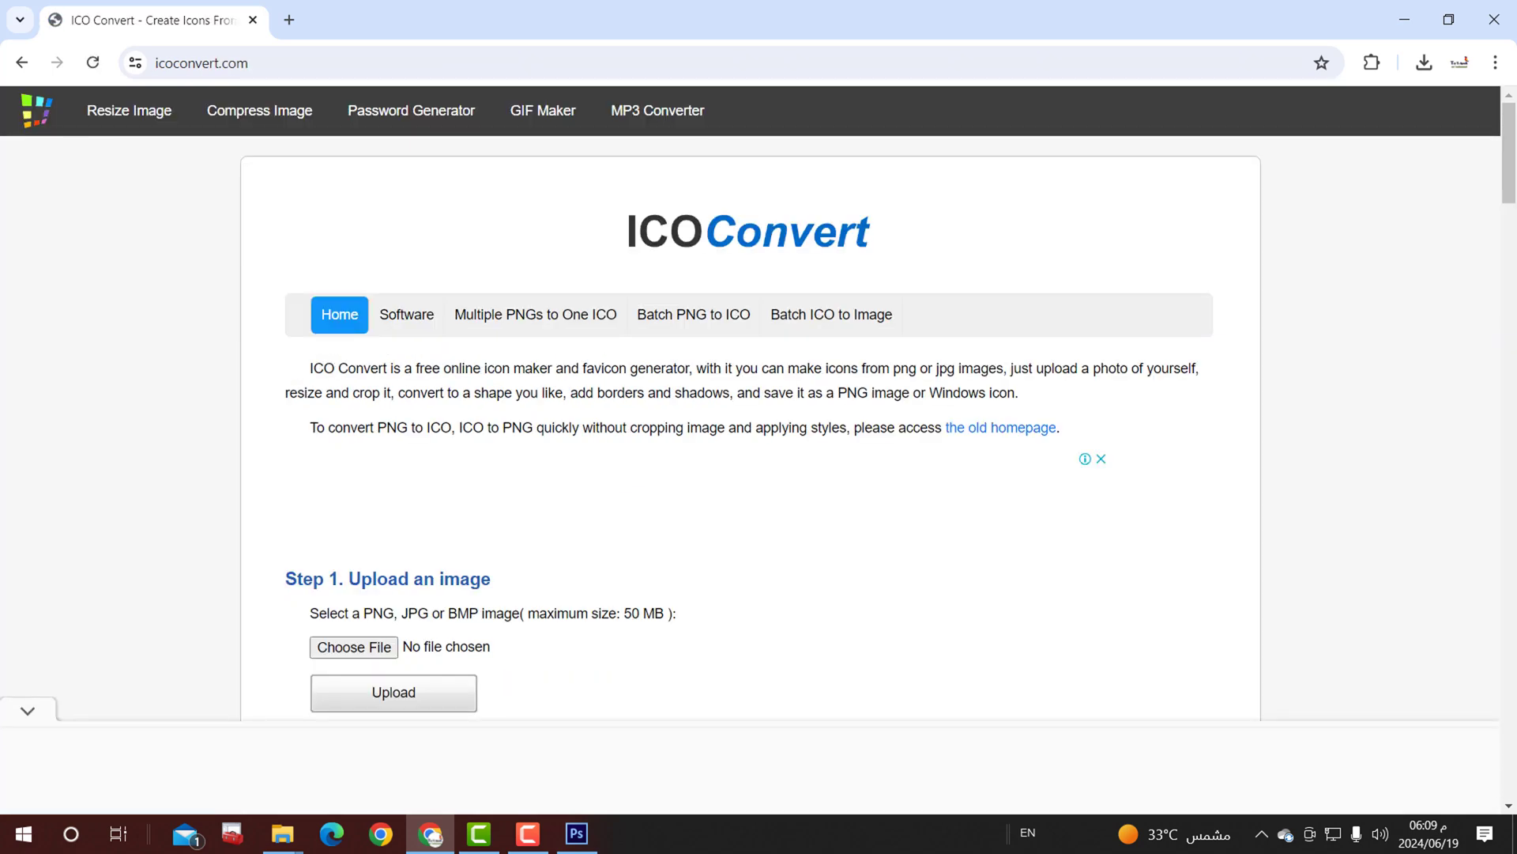
# Step: Upload the portrait image الصورة الشخصية.jpg from the desktop to the icon converter
pyautogui.scroll(-3, 750, 442)
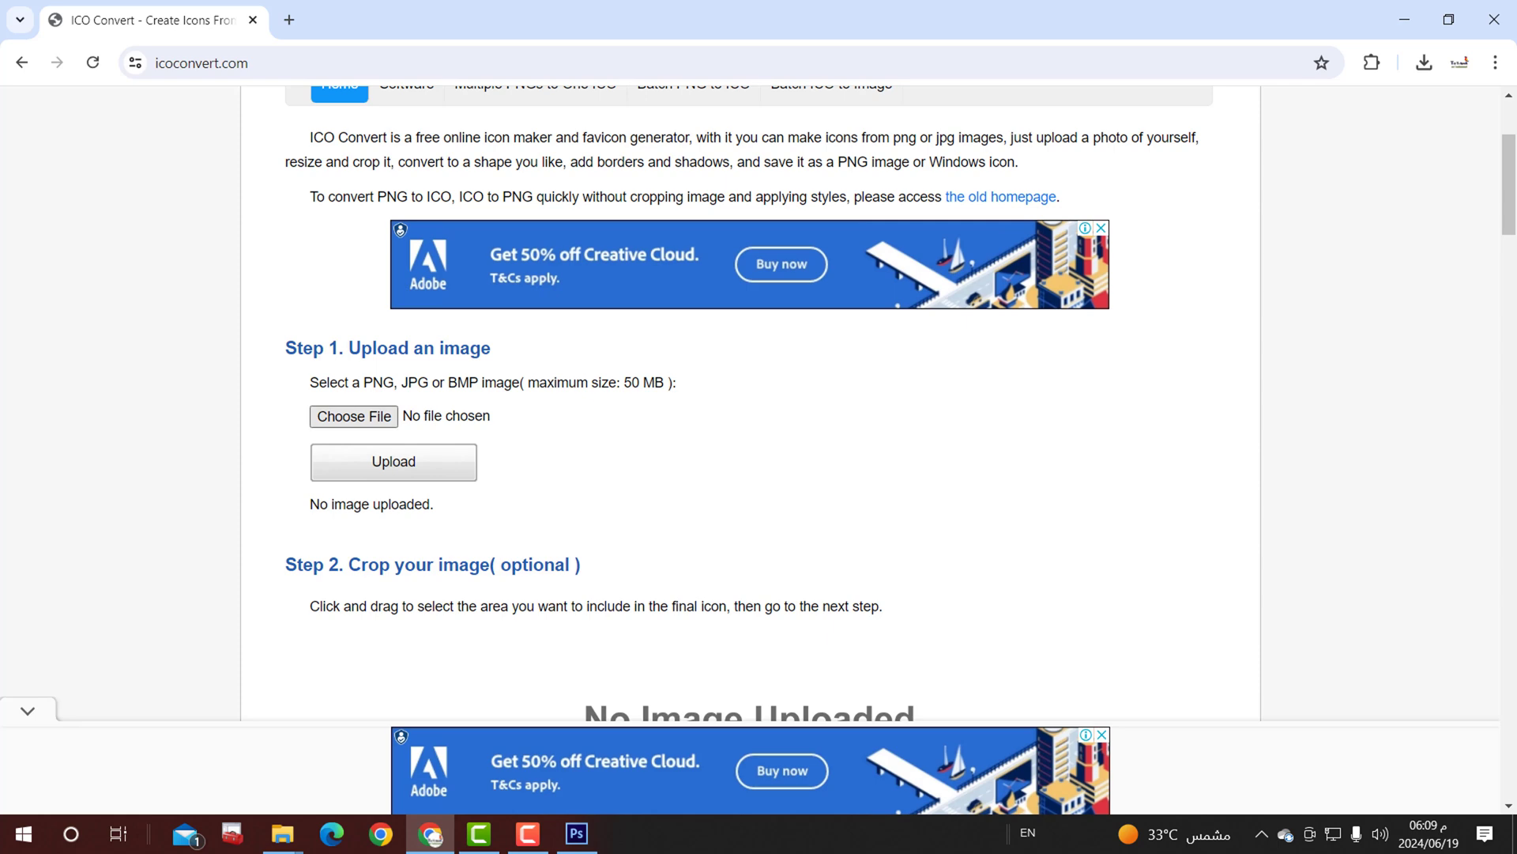
pyautogui.click(354, 416)
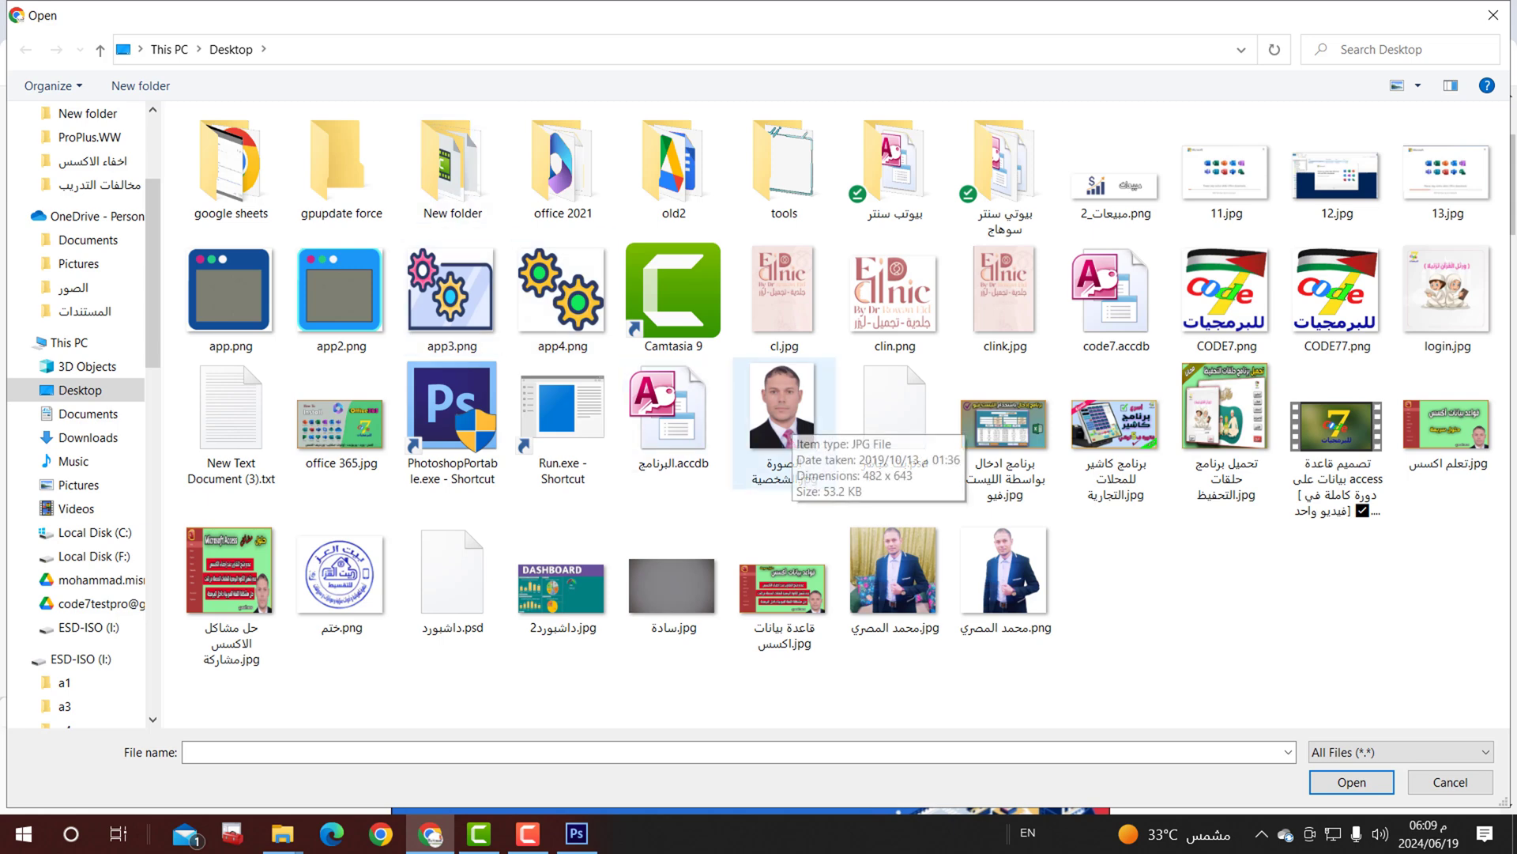
pyautogui.click(782, 419)
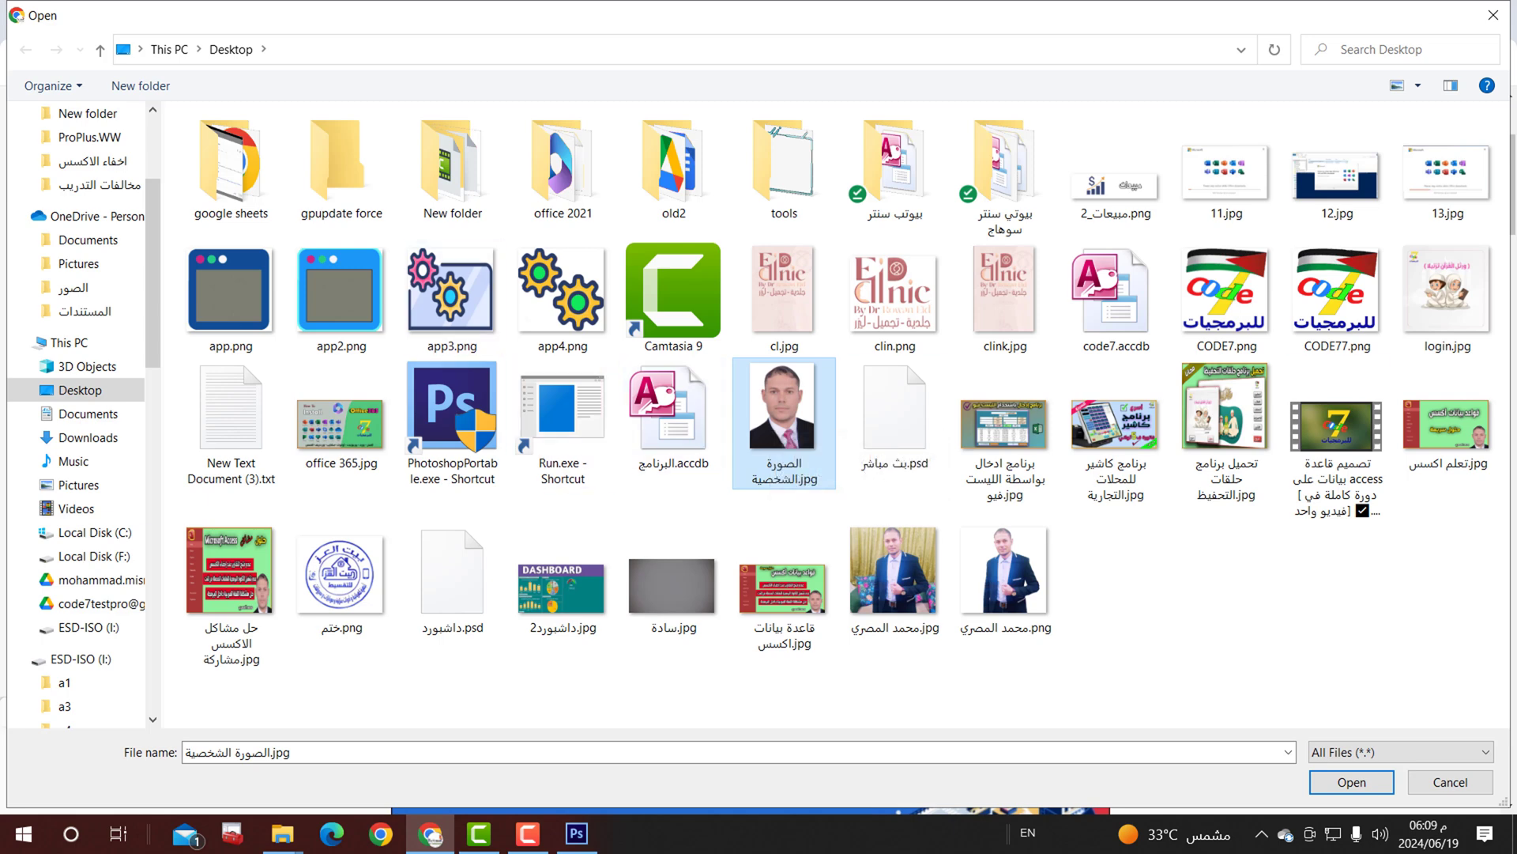
pyautogui.click(1337, 297)
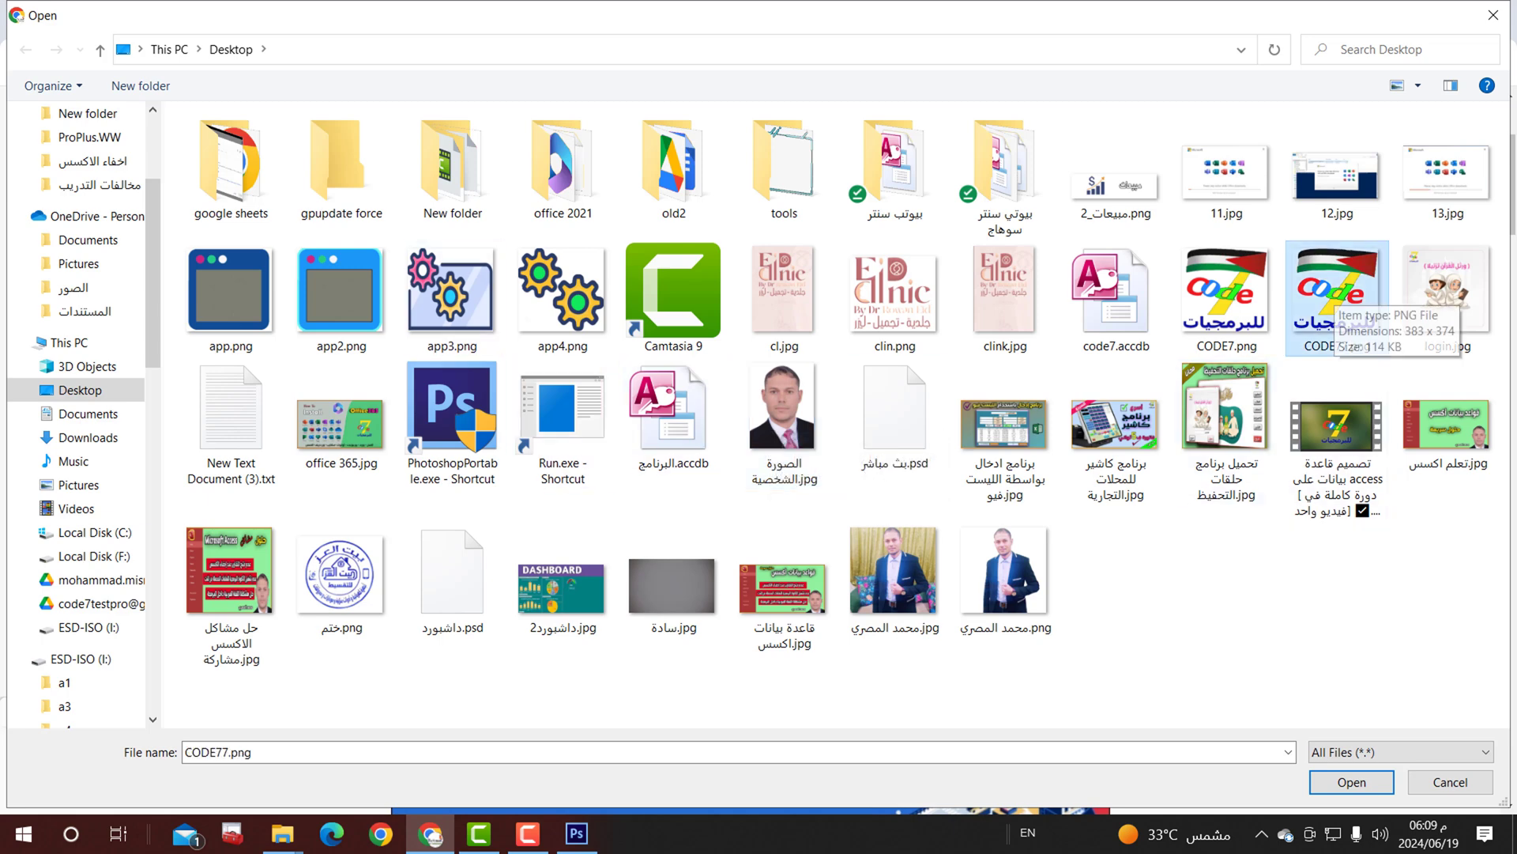
pyautogui.click(783, 419)
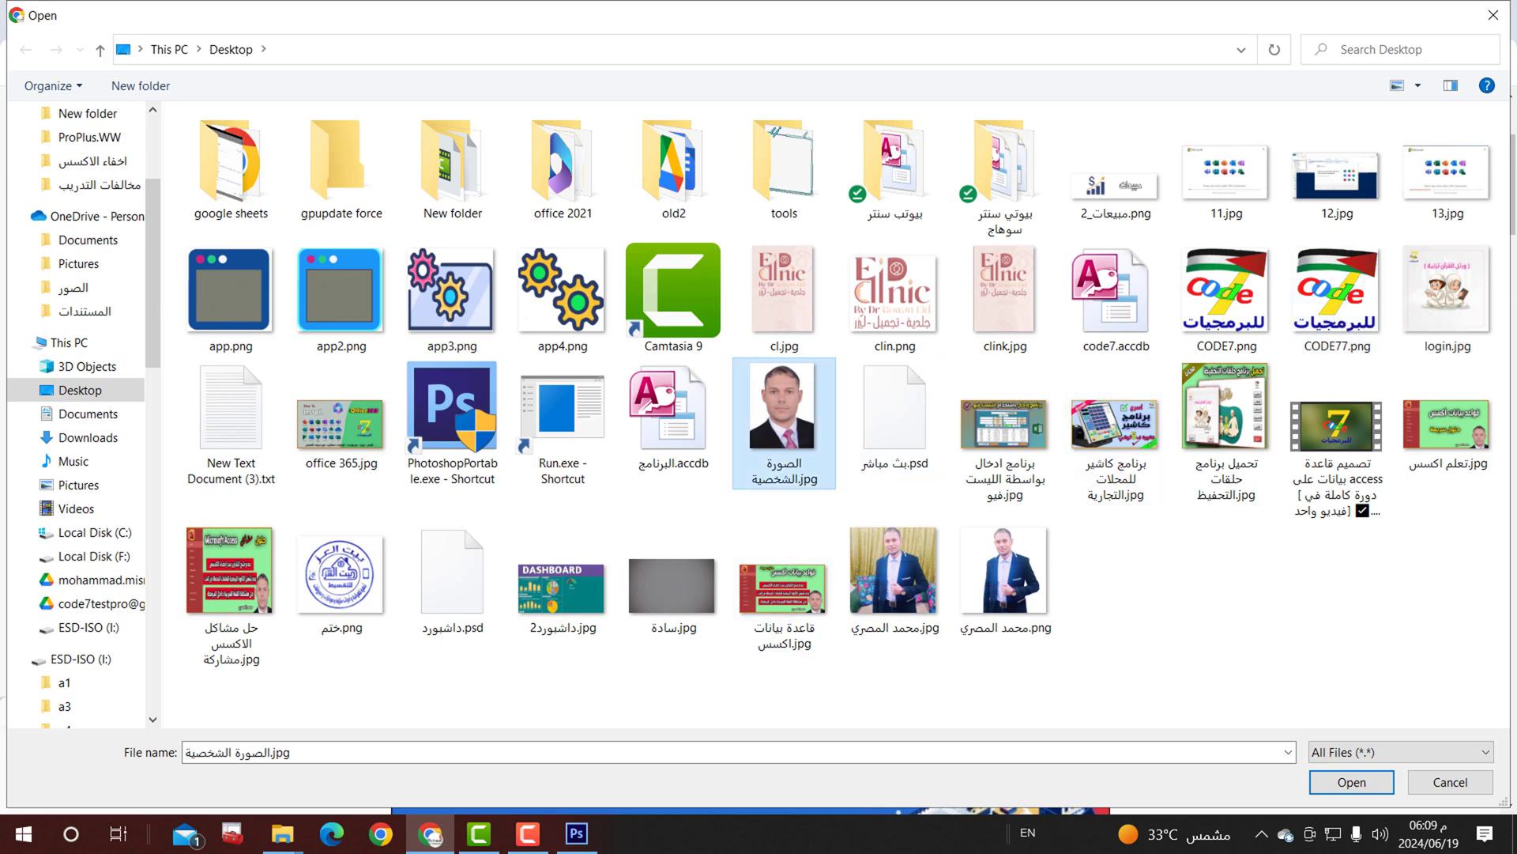
pyautogui.doubleClick(790, 417)
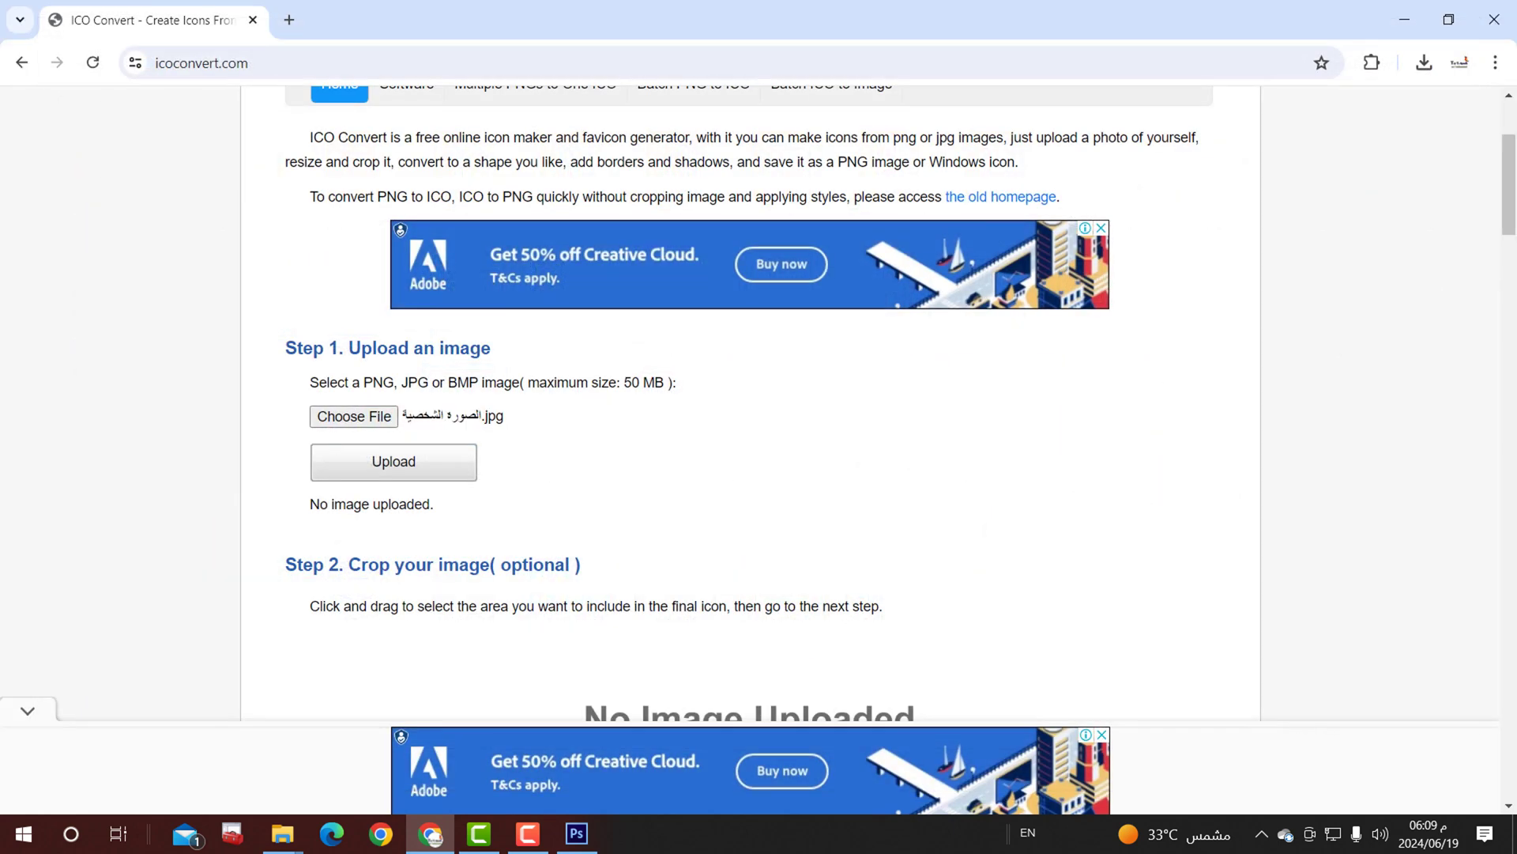
pyautogui.click(393, 462)
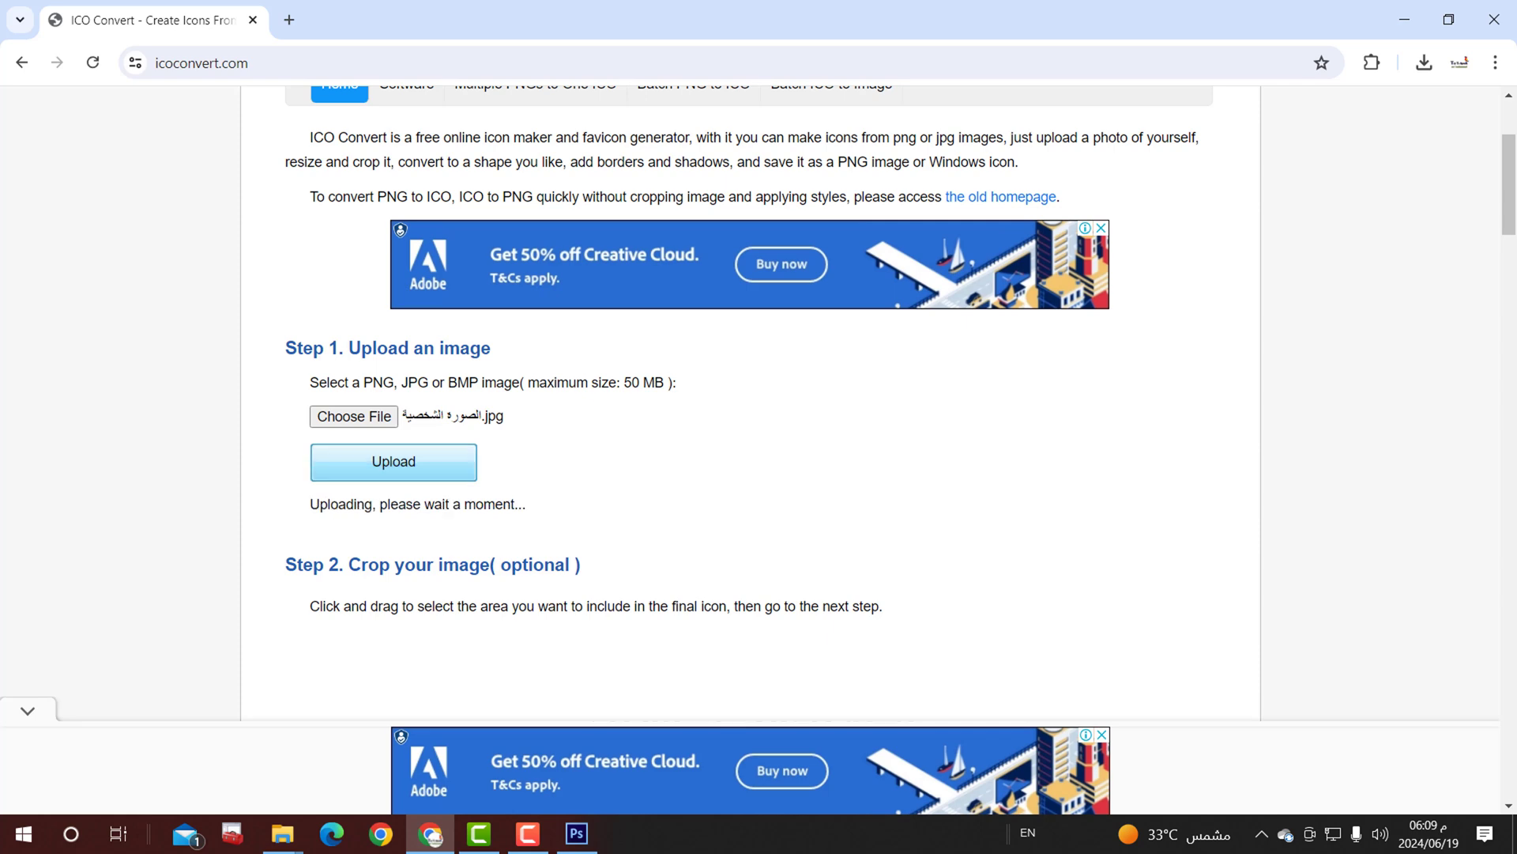
# Step: Convert the uploaded portrait to an icon in the ICO format for Windows 10, Windows 11, 7 and 8
pyautogui.scroll(-7, 758, 395)
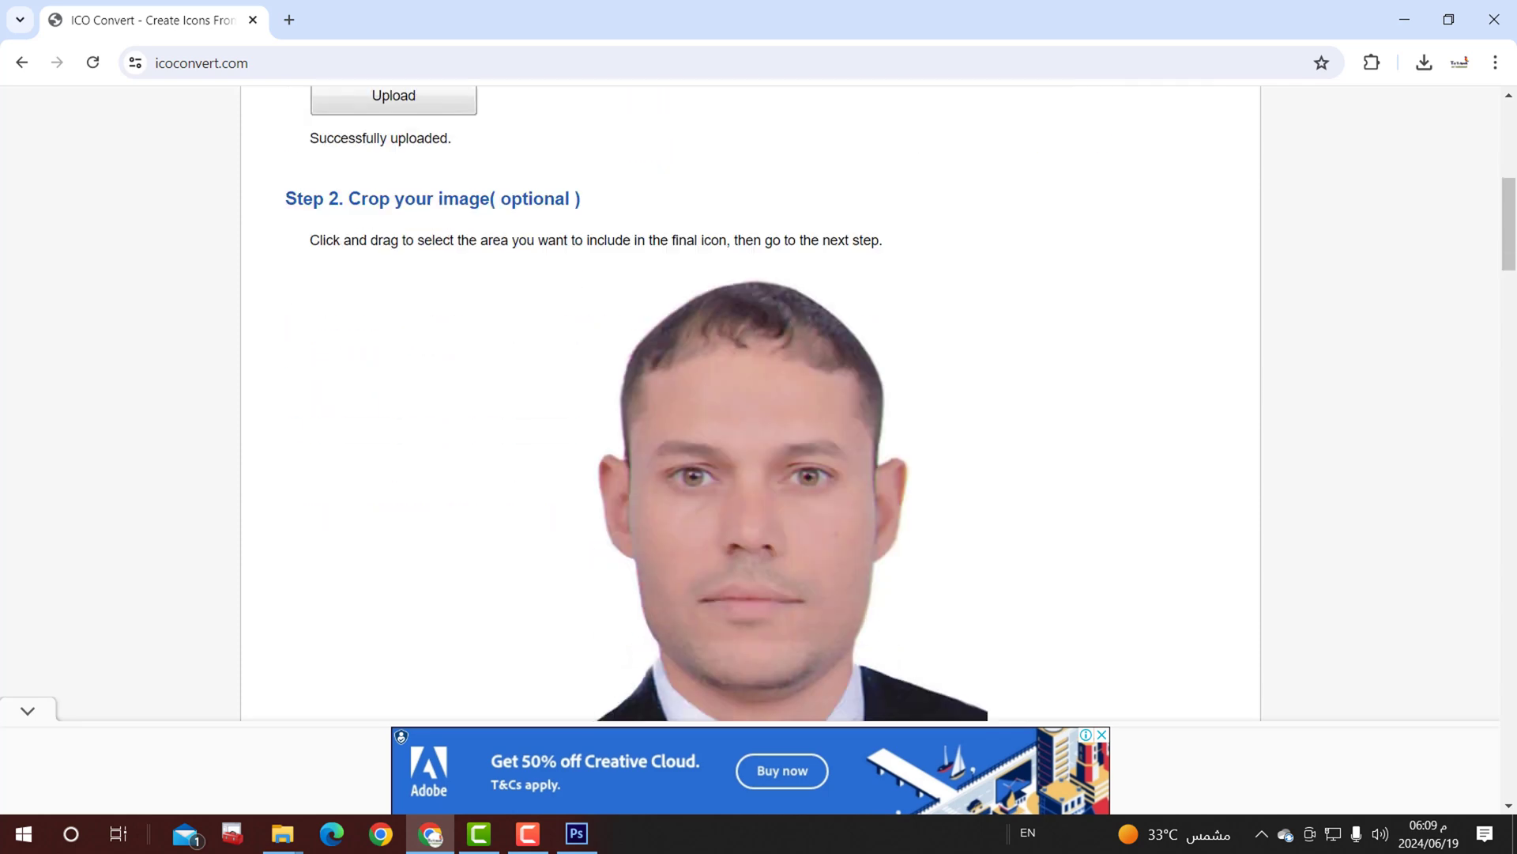
pyautogui.scroll(3, 758, 395)
pyautogui.scroll(-18, 758, 395)
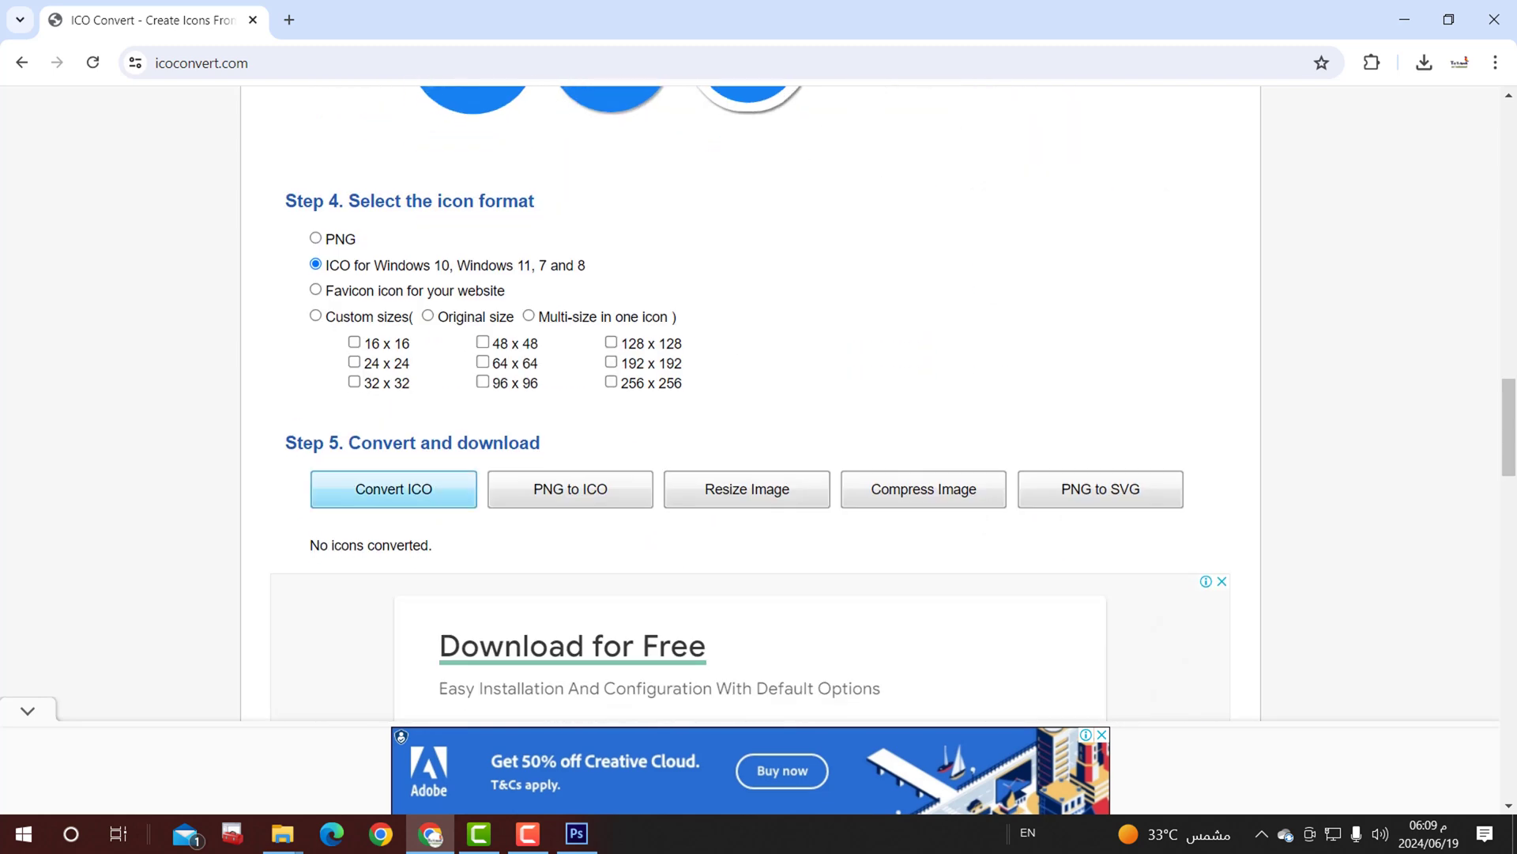
pyautogui.click(393, 488)
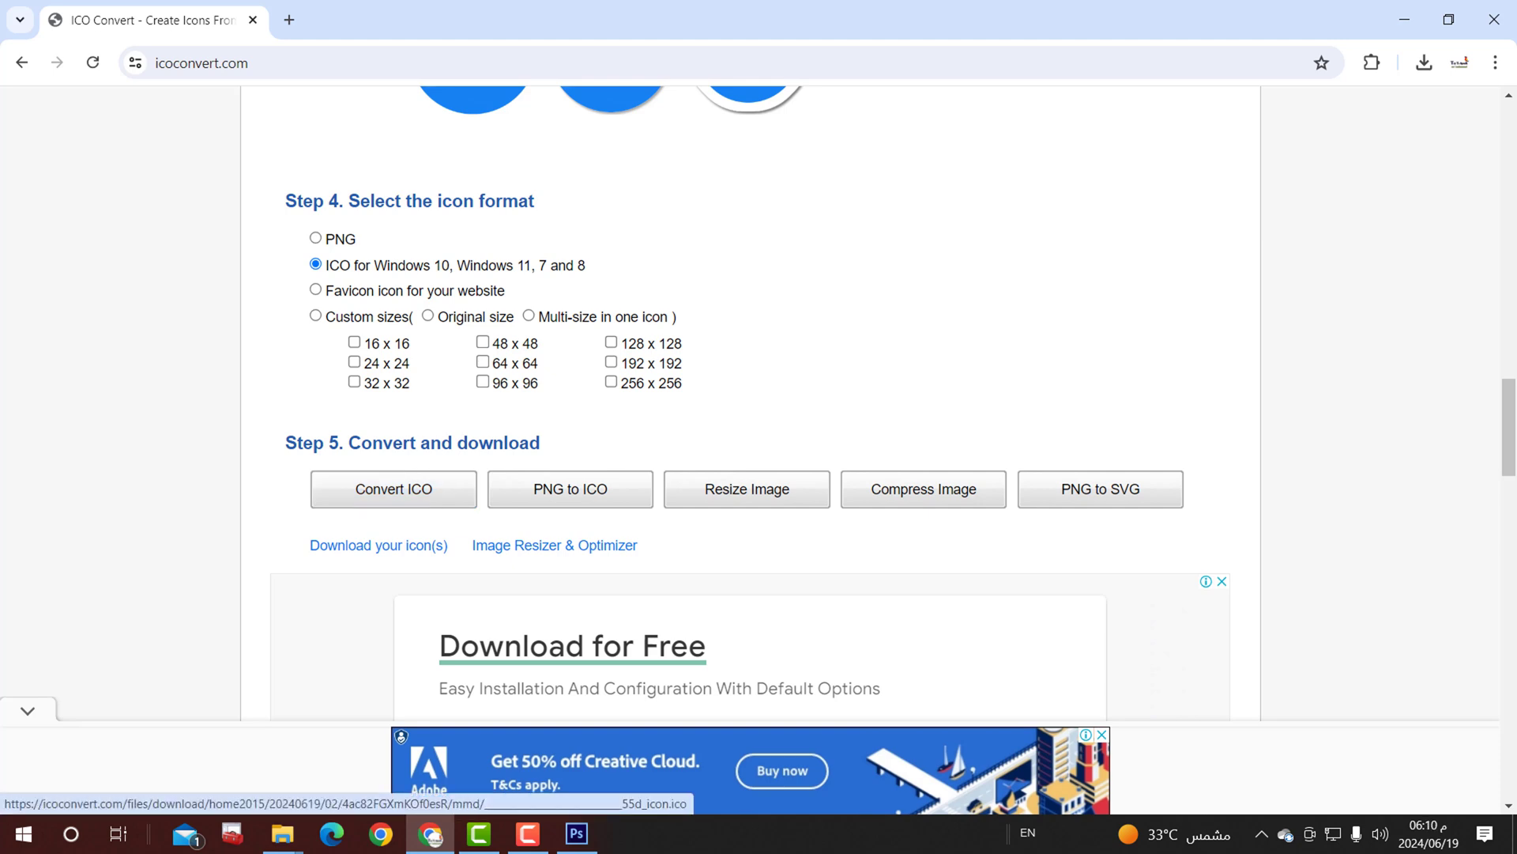
# Step: Download the converted portrait icon and rename it moh.ico in the Downloads folder
pyautogui.click(378, 545)
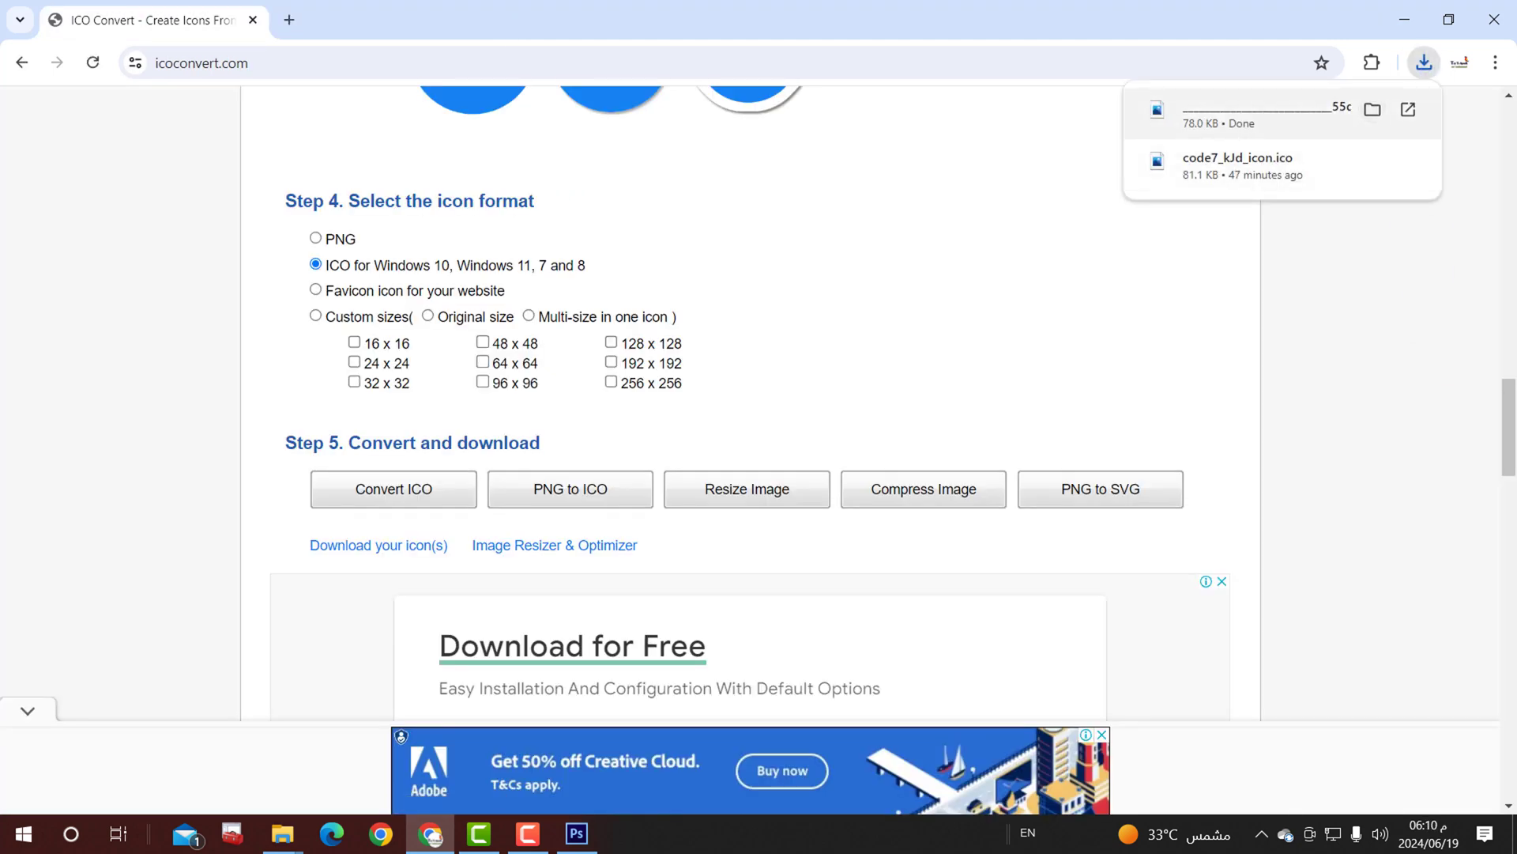
pyautogui.click(1372, 109)
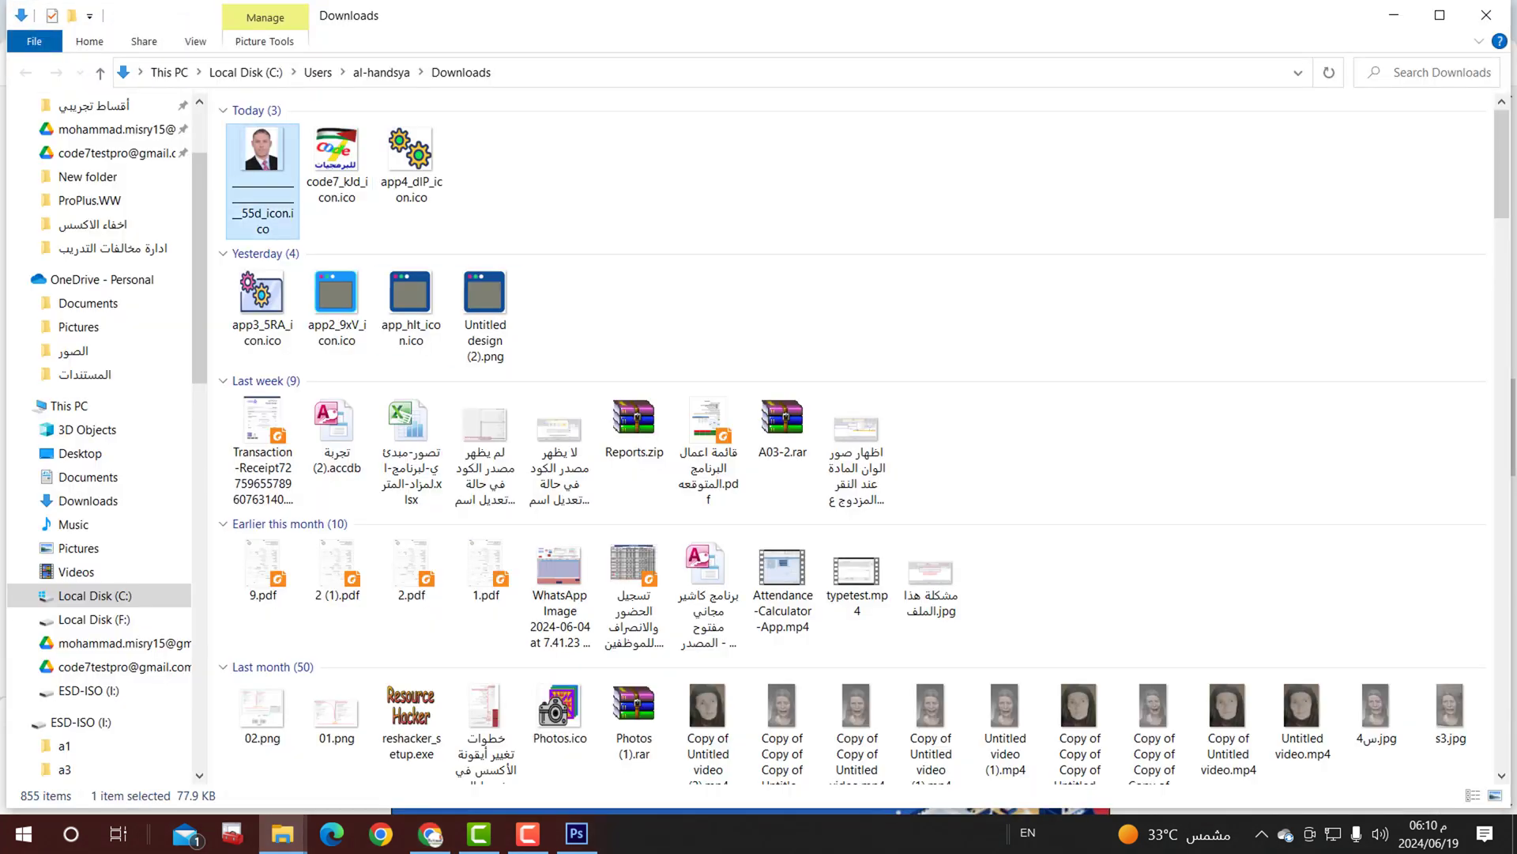
pyautogui.click(276, 212)
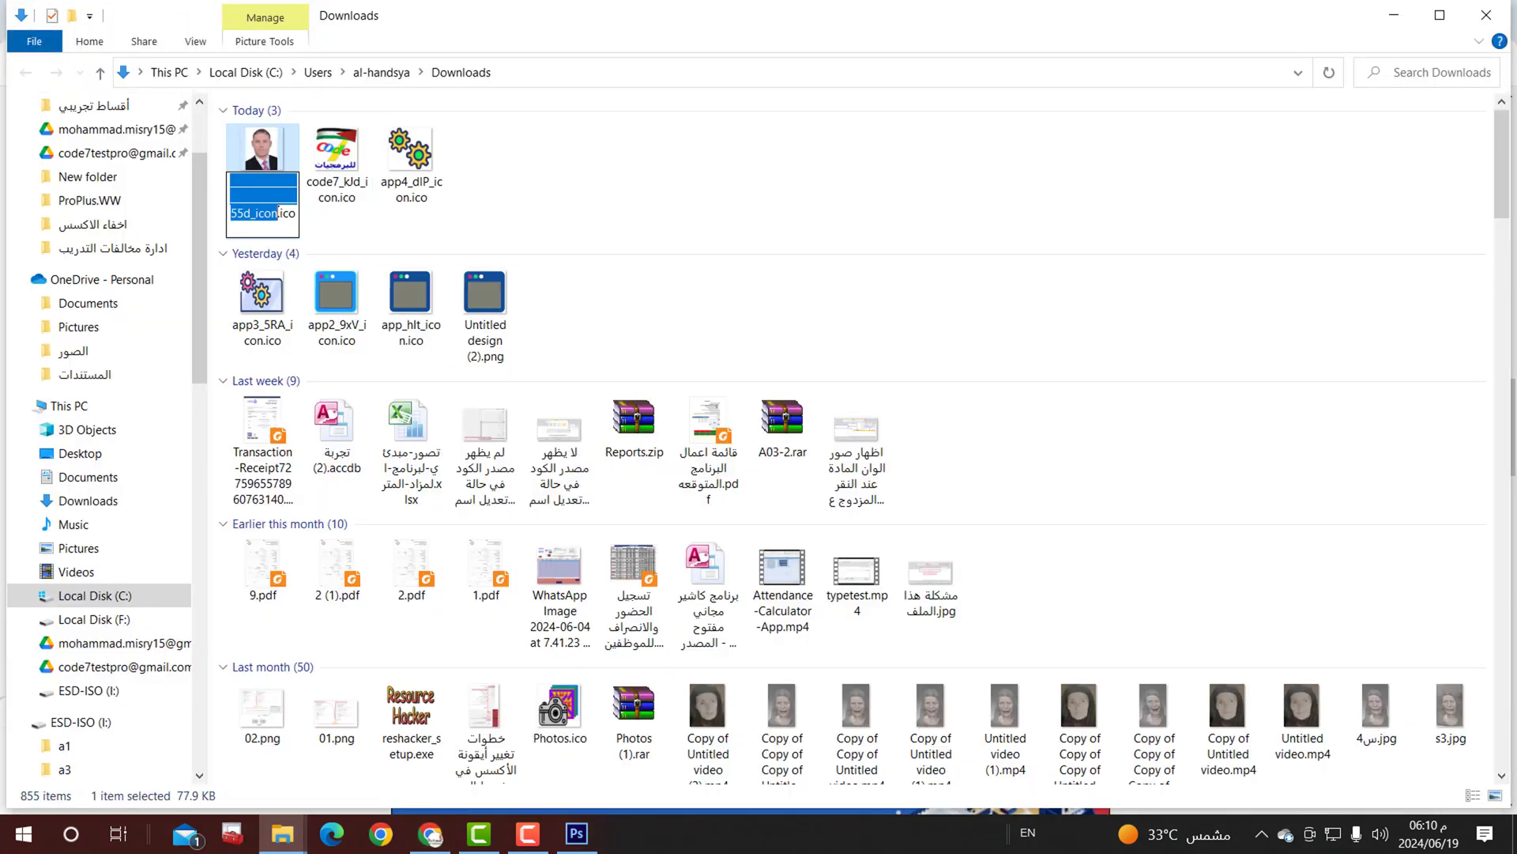
pyautogui.write('moh')
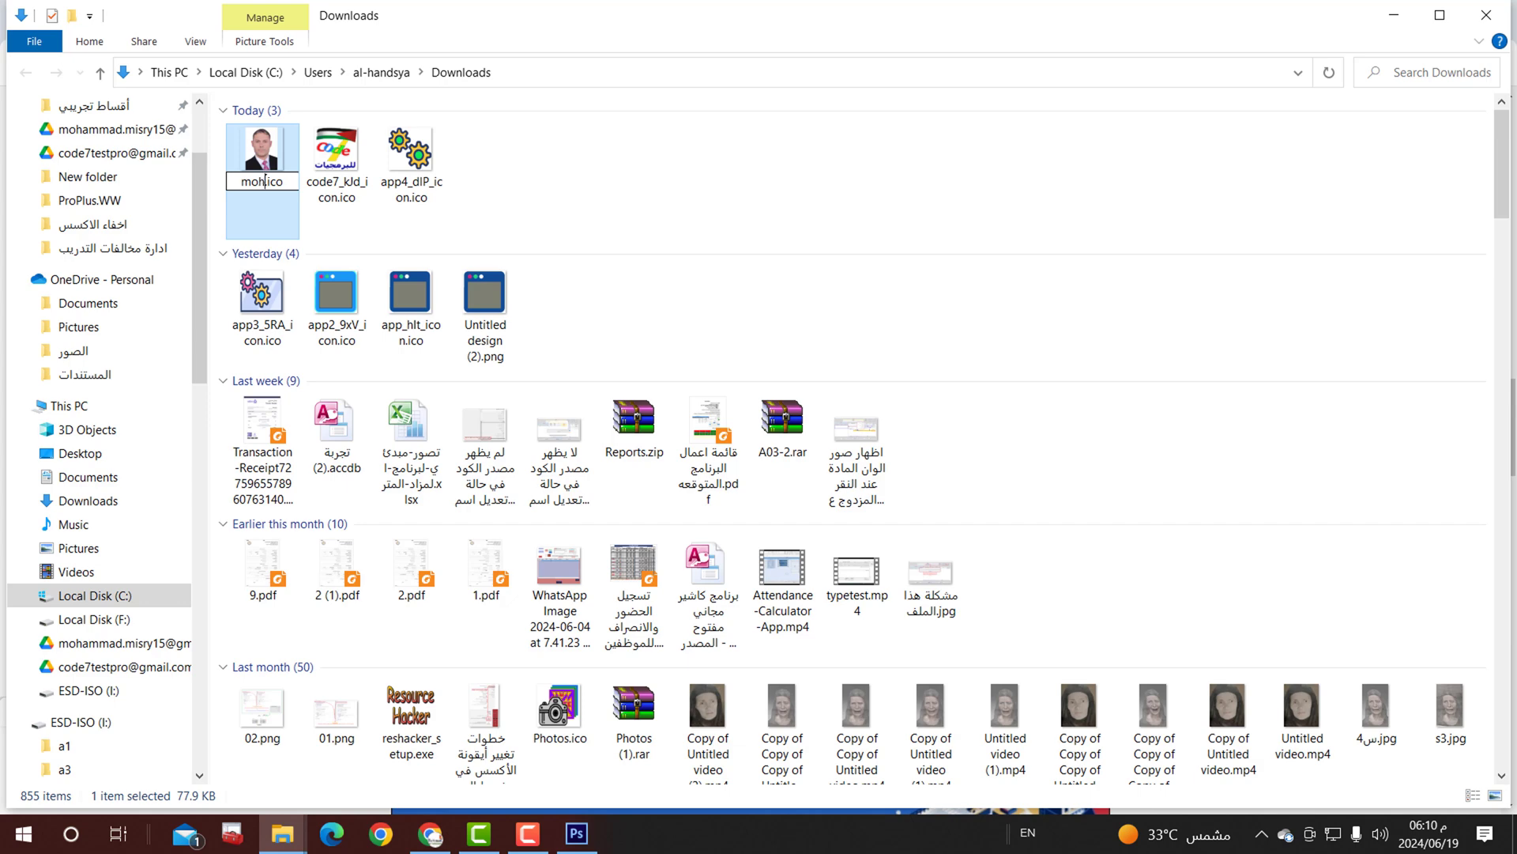
pyautogui.press('Return')
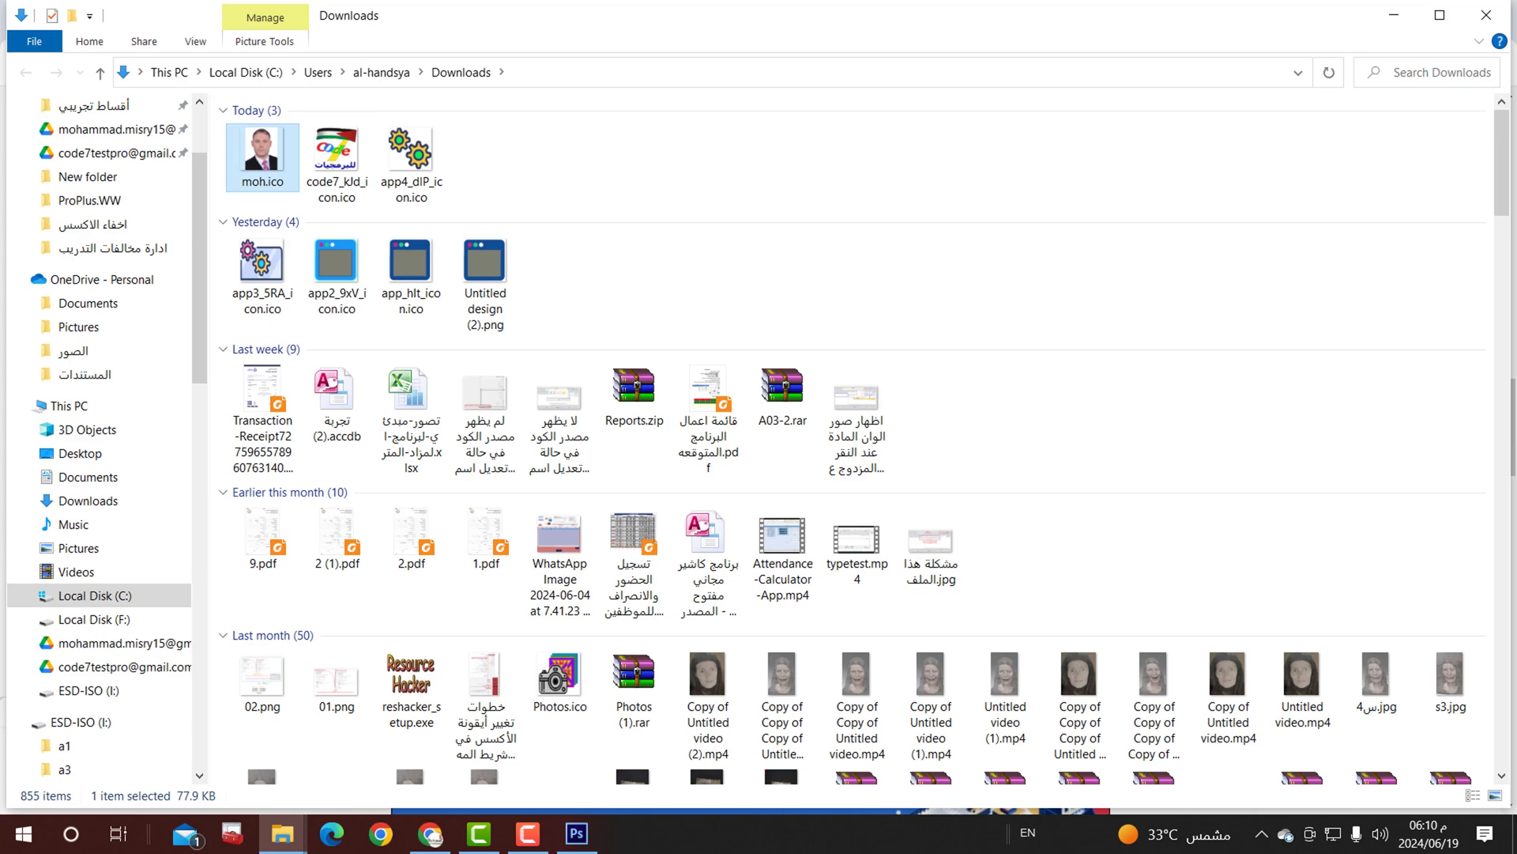
# Step: Return to the desktop and open the البرنامج.accdb database in Access
pyautogui.click(1394, 15)
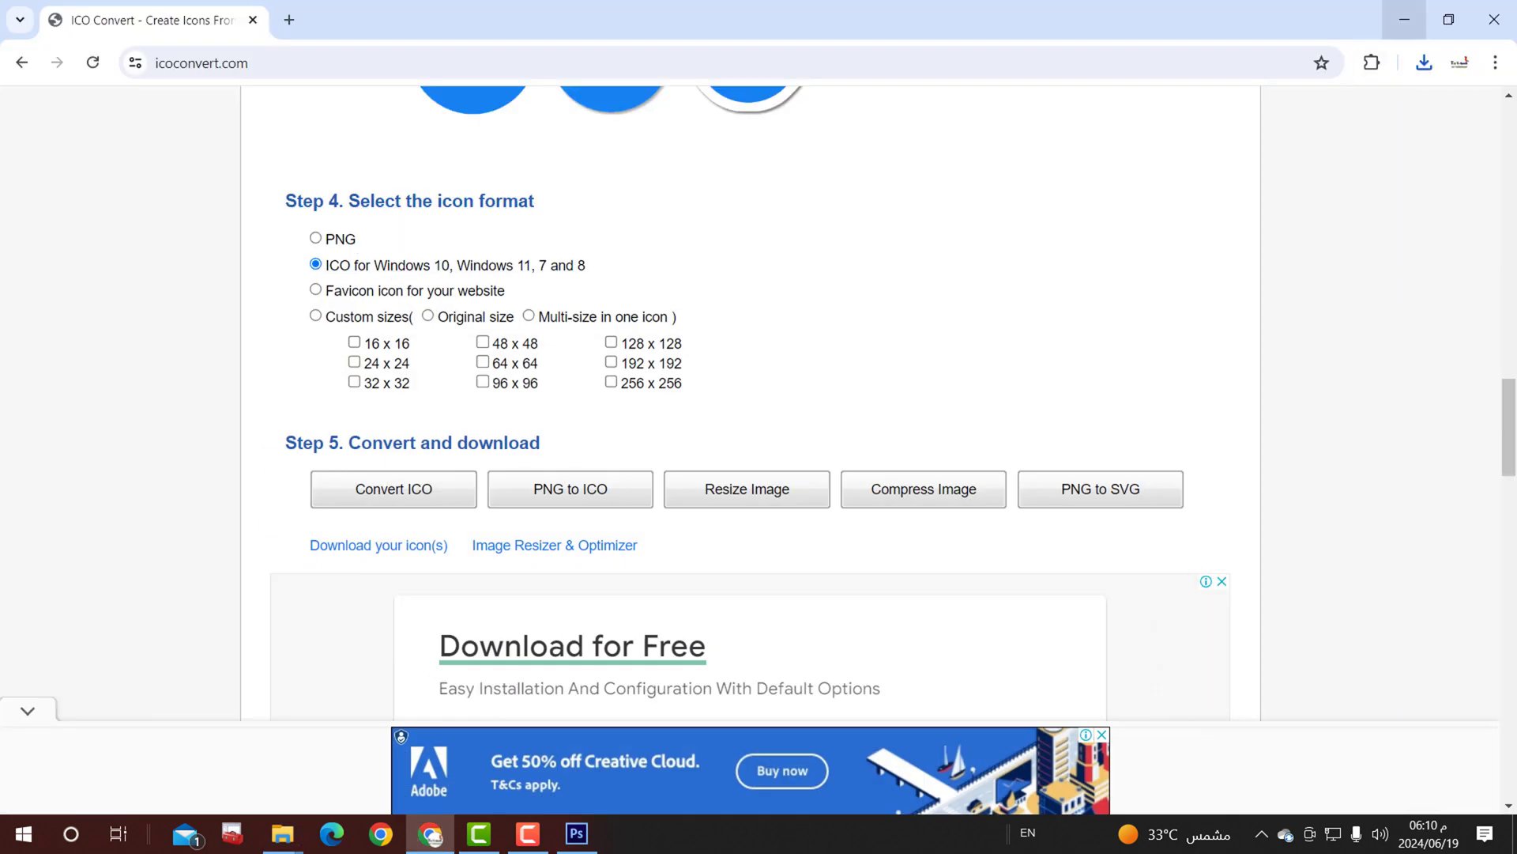
pyautogui.click(1404, 19)
pyautogui.doubleClick(561, 190)
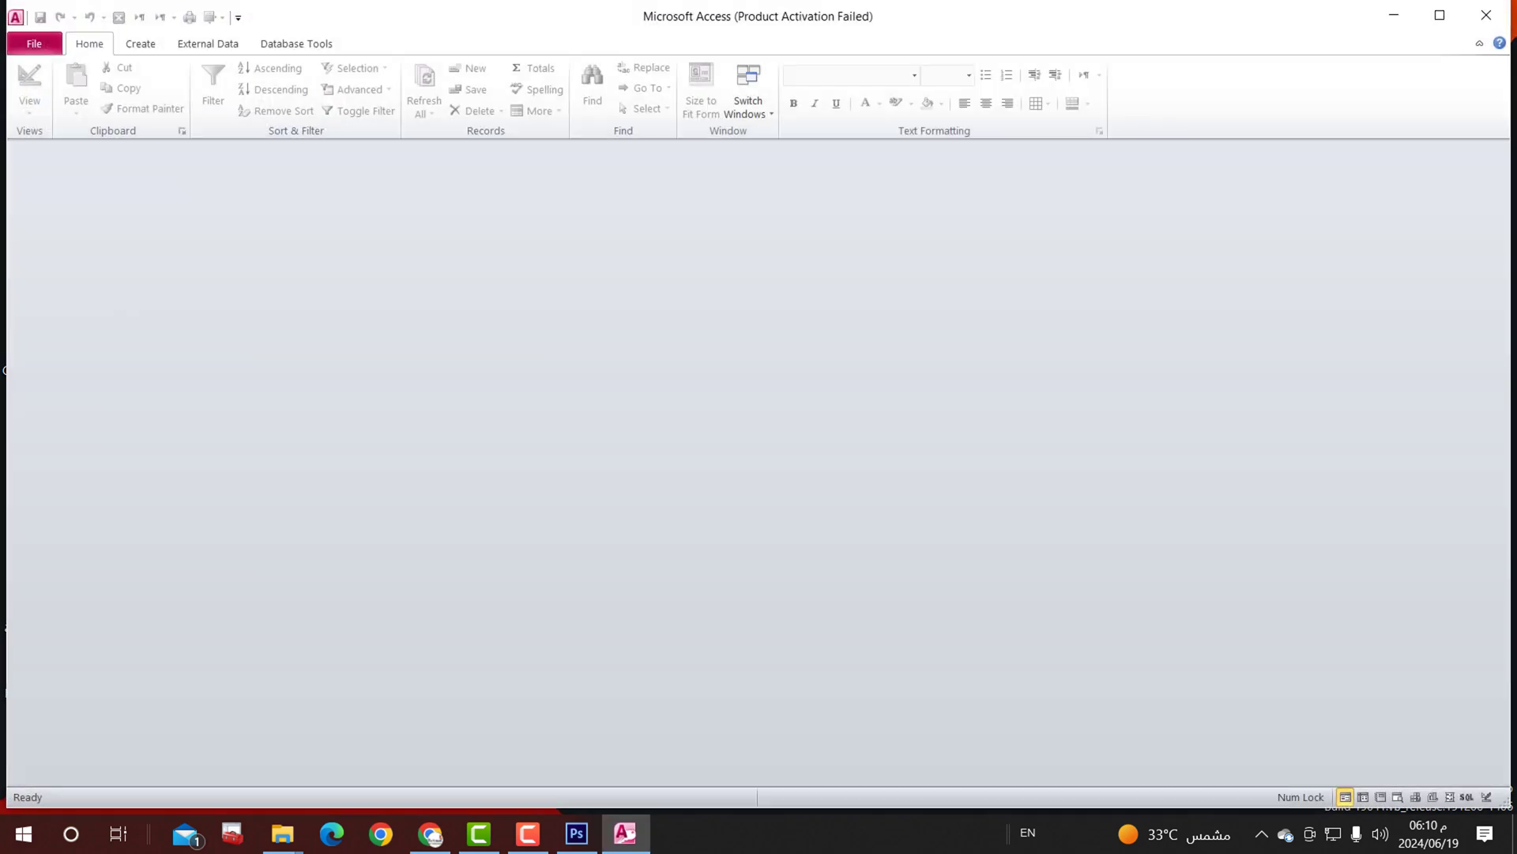
# Step: Set the current database's application icon to moh.ico from Downloads and dismiss the Office activation wizard
pyautogui.click(34, 43)
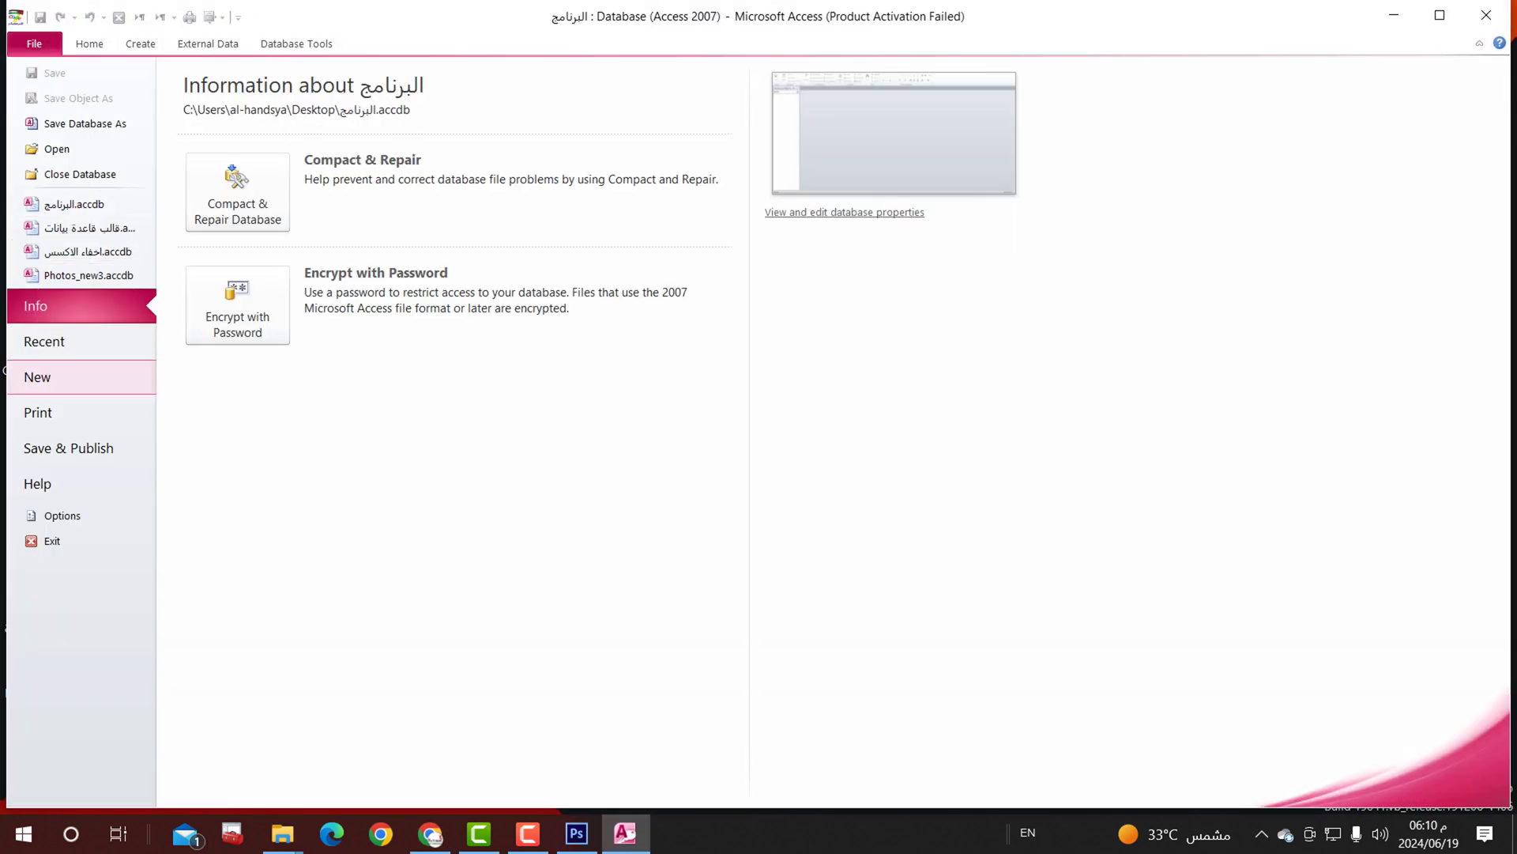
pyautogui.click(62, 516)
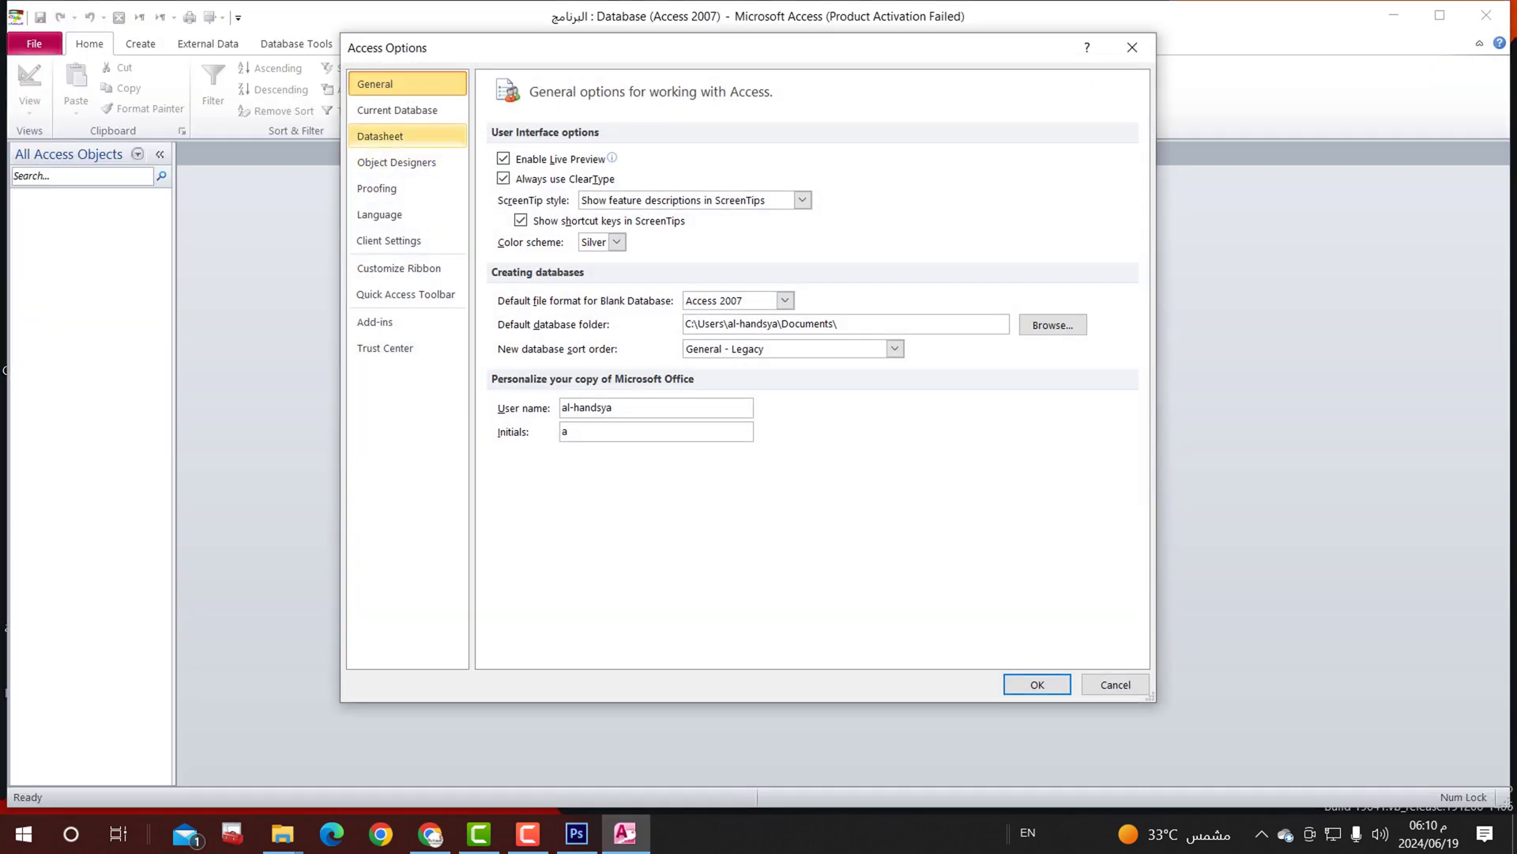
pyautogui.click(397, 110)
pyautogui.click(831, 187)
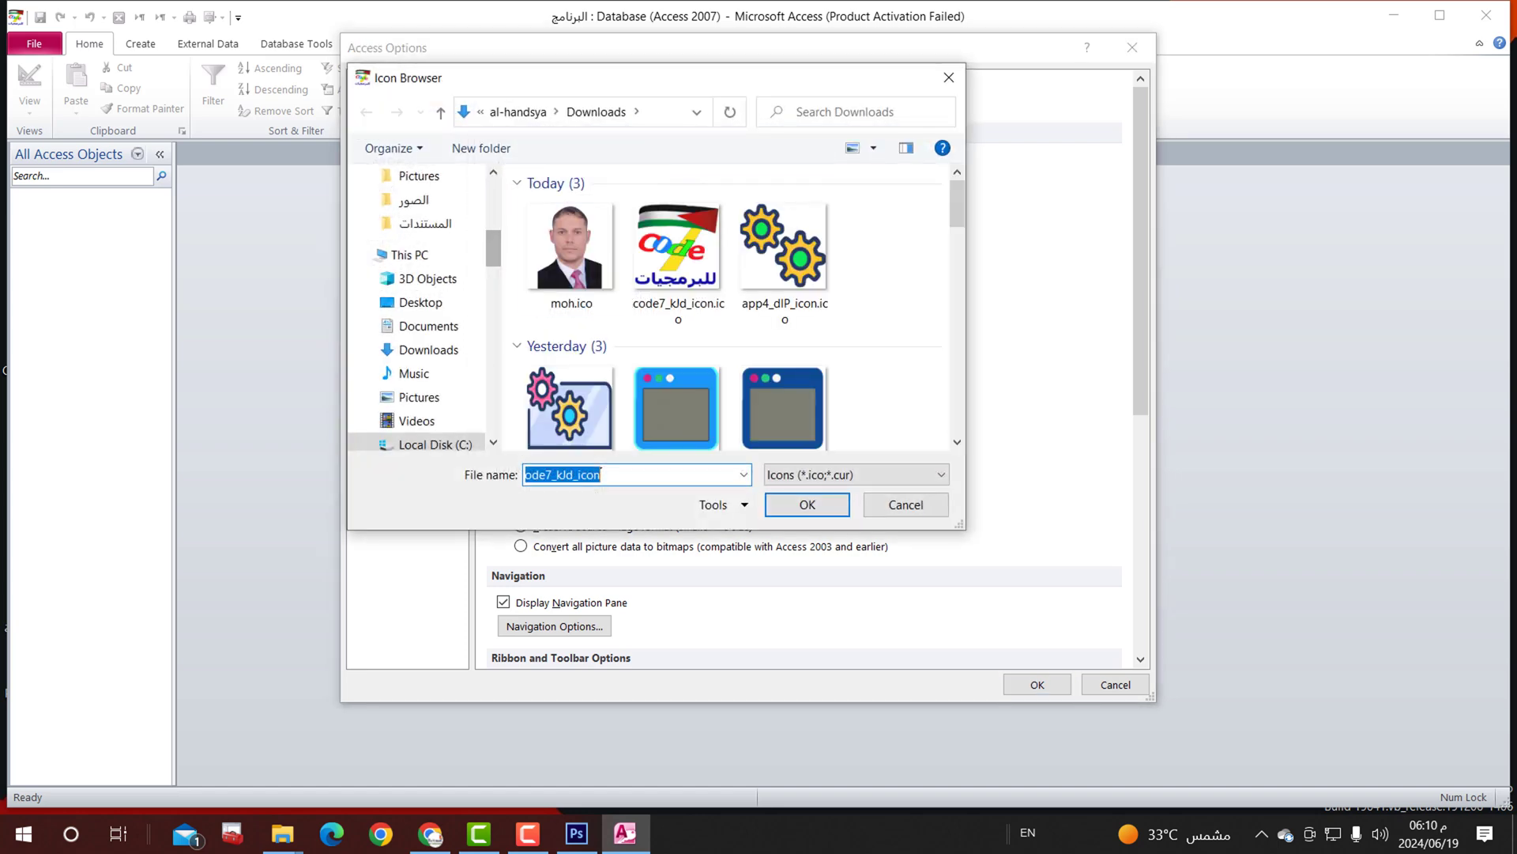
pyautogui.doubleClick(572, 256)
pyautogui.click(1038, 684)
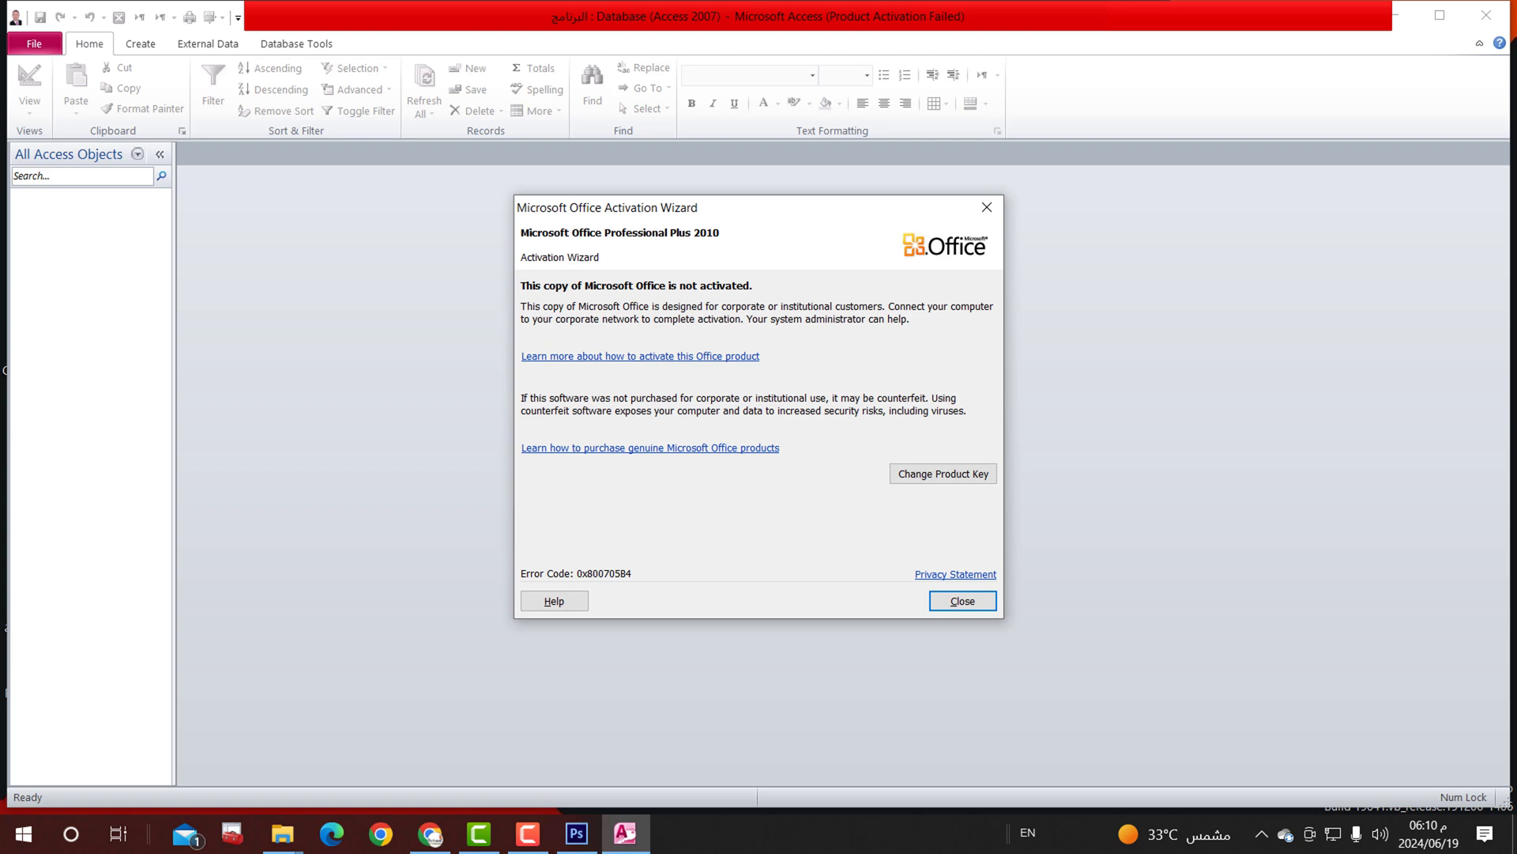
pyautogui.click(963, 600)
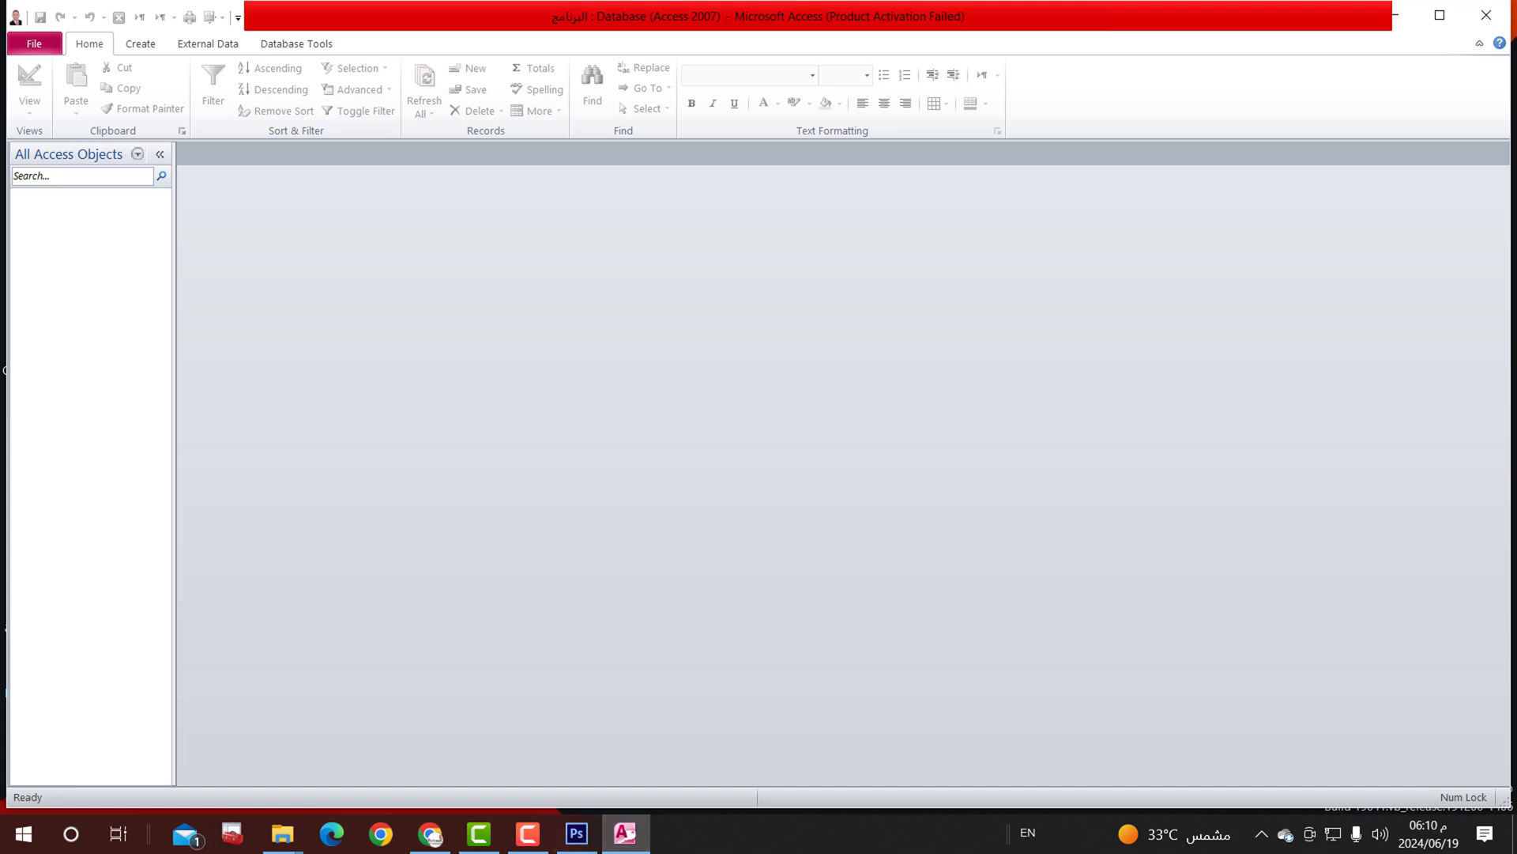
# Step: Close the database and refresh the desktop
pyautogui.click(1486, 15)
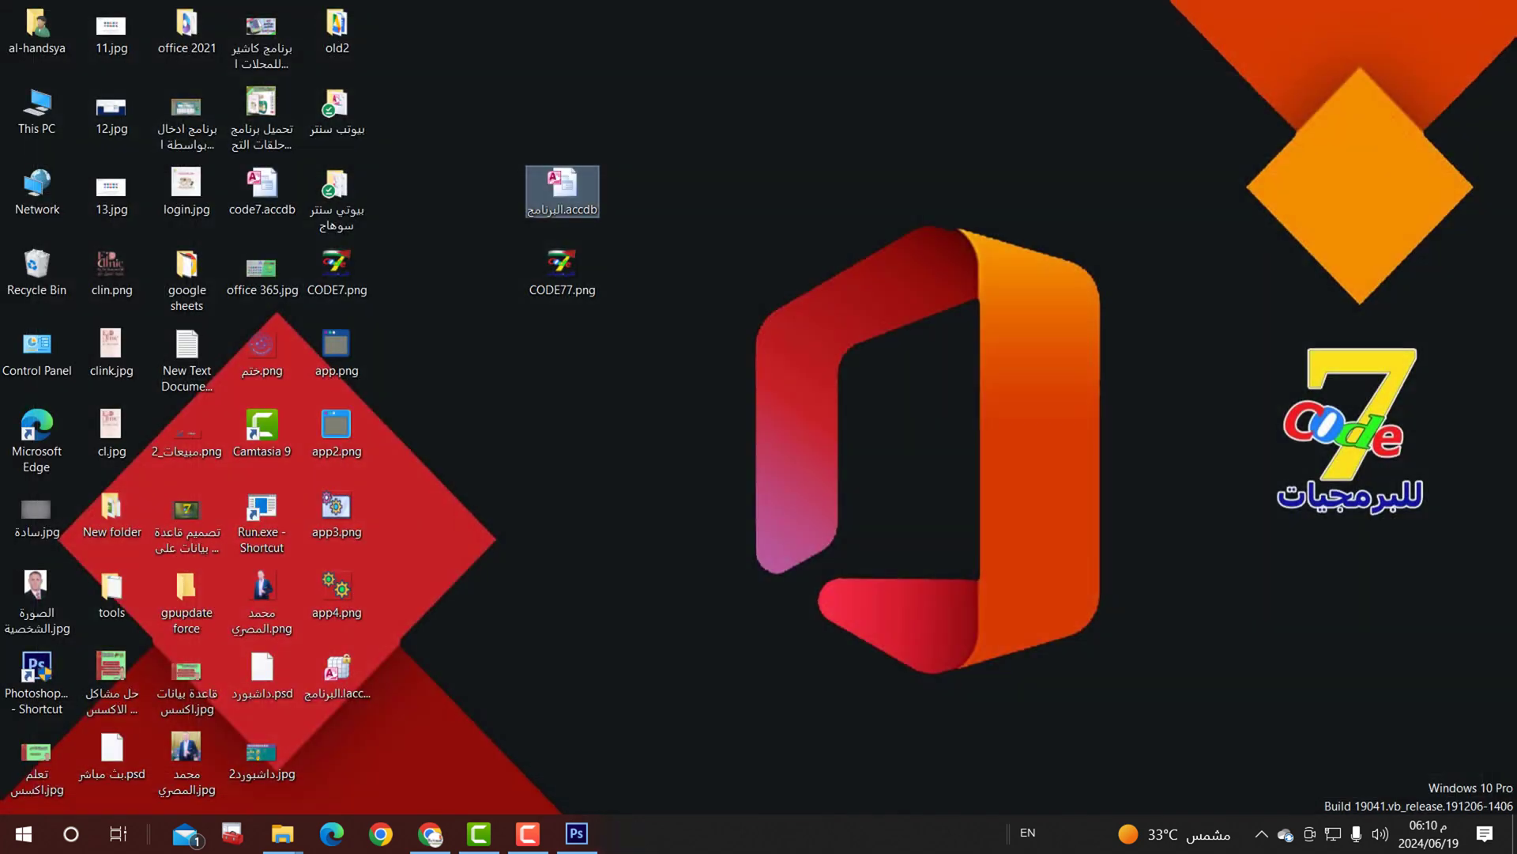
pyautogui.rightClick(805, 141)
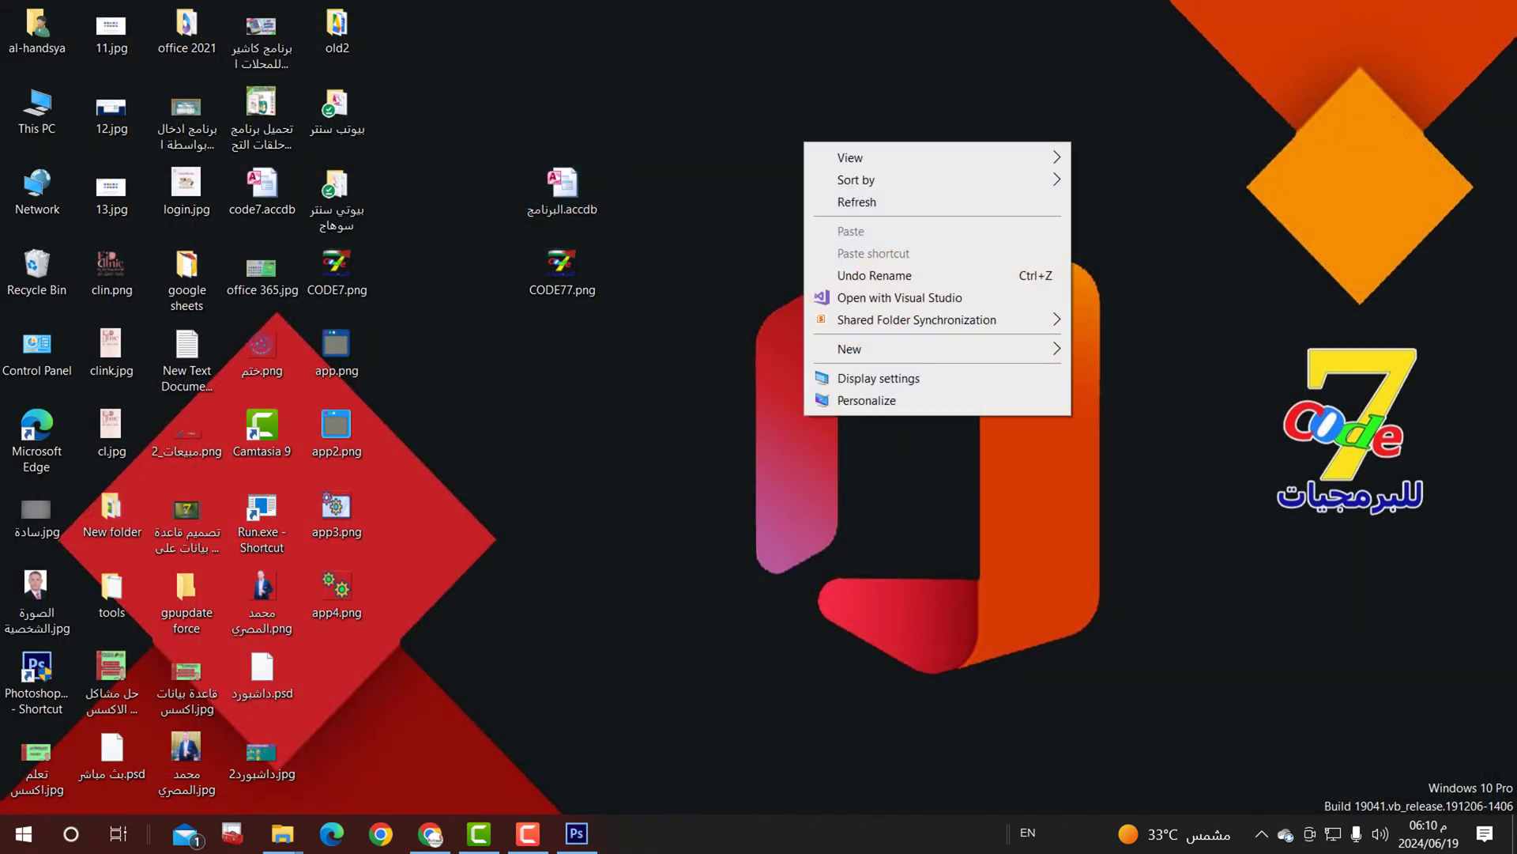
pyautogui.click(857, 201)
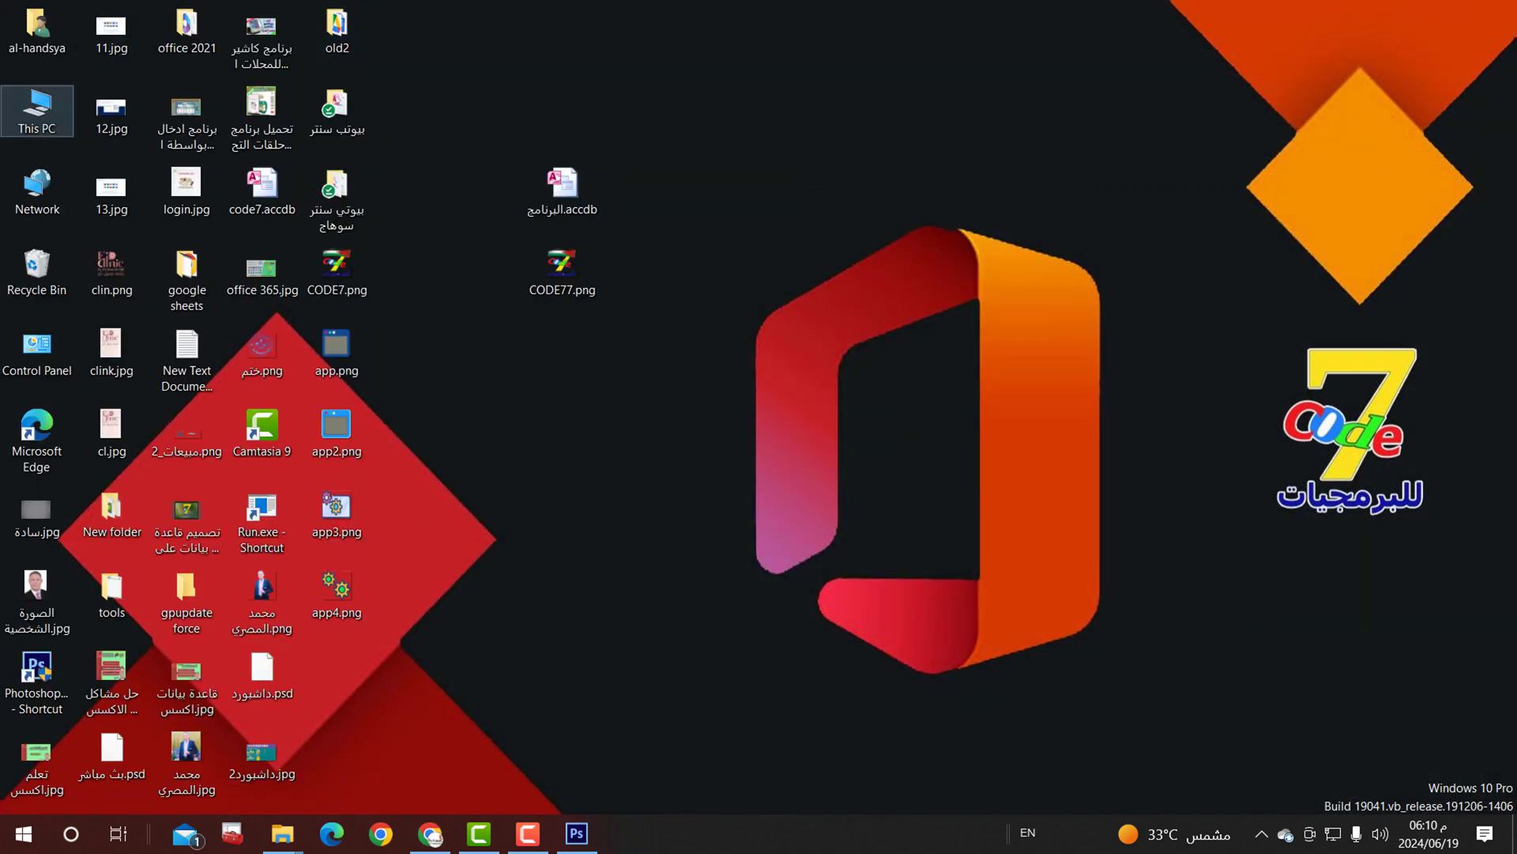
pyautogui.doubleClick(36, 107)
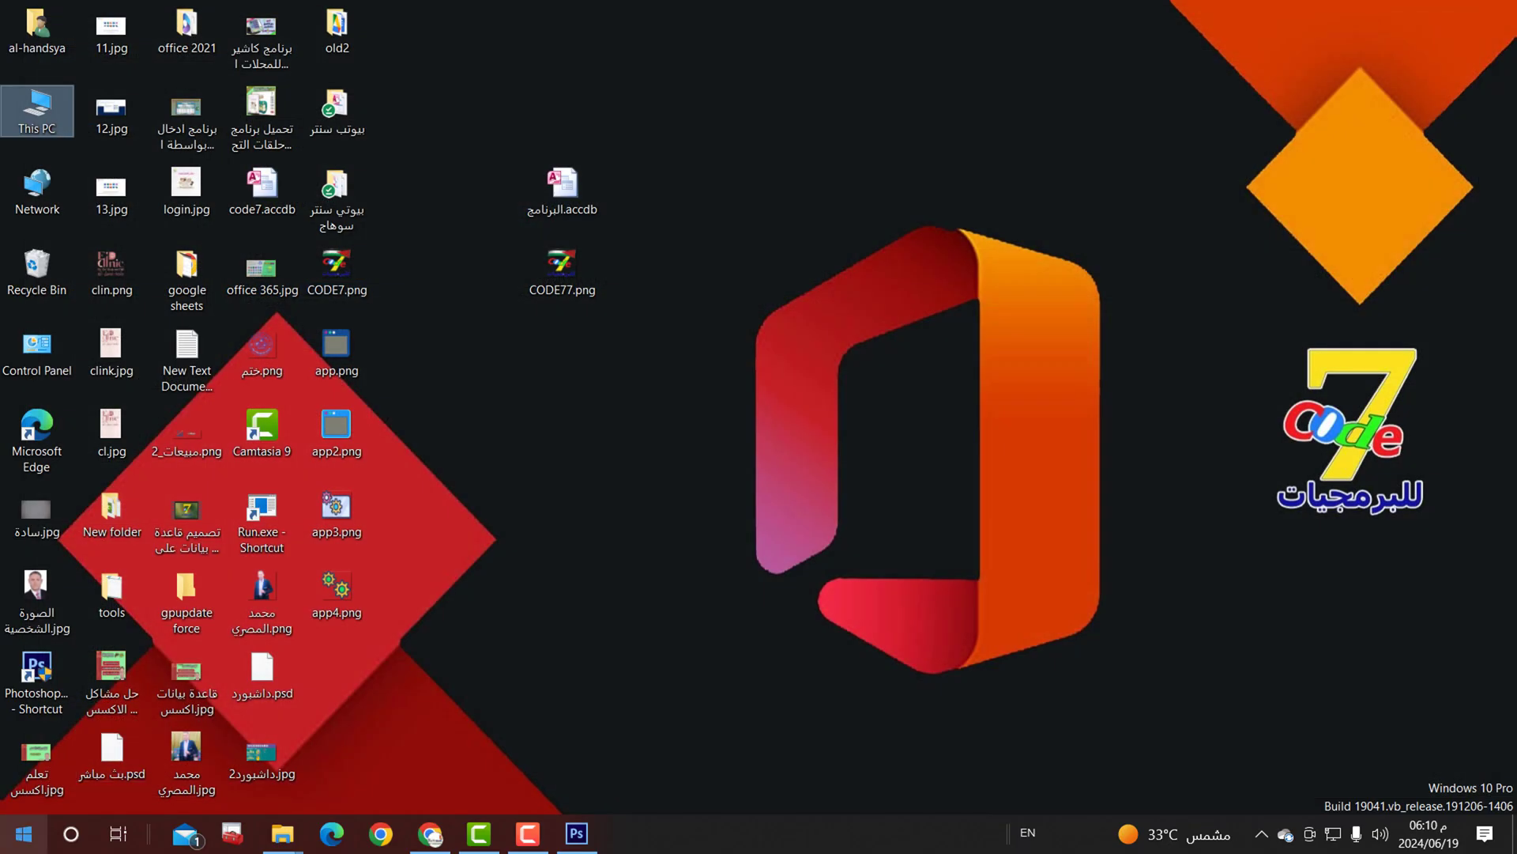
# Step: Search Windows for Microsoft Access 2010 and open its shortcut's file location
pyautogui.click(24, 834)
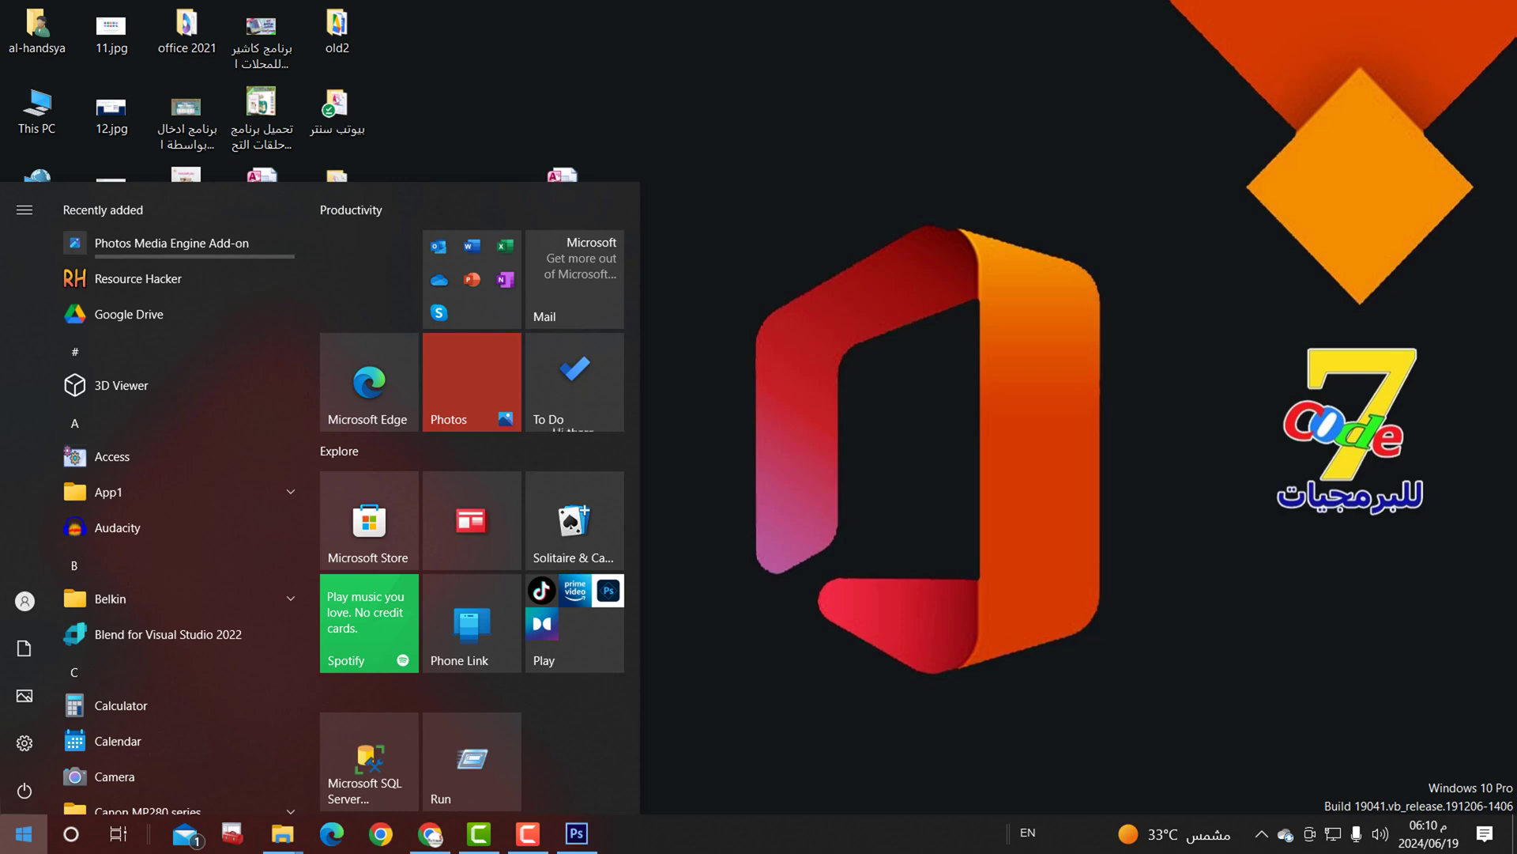
pyautogui.write('a')
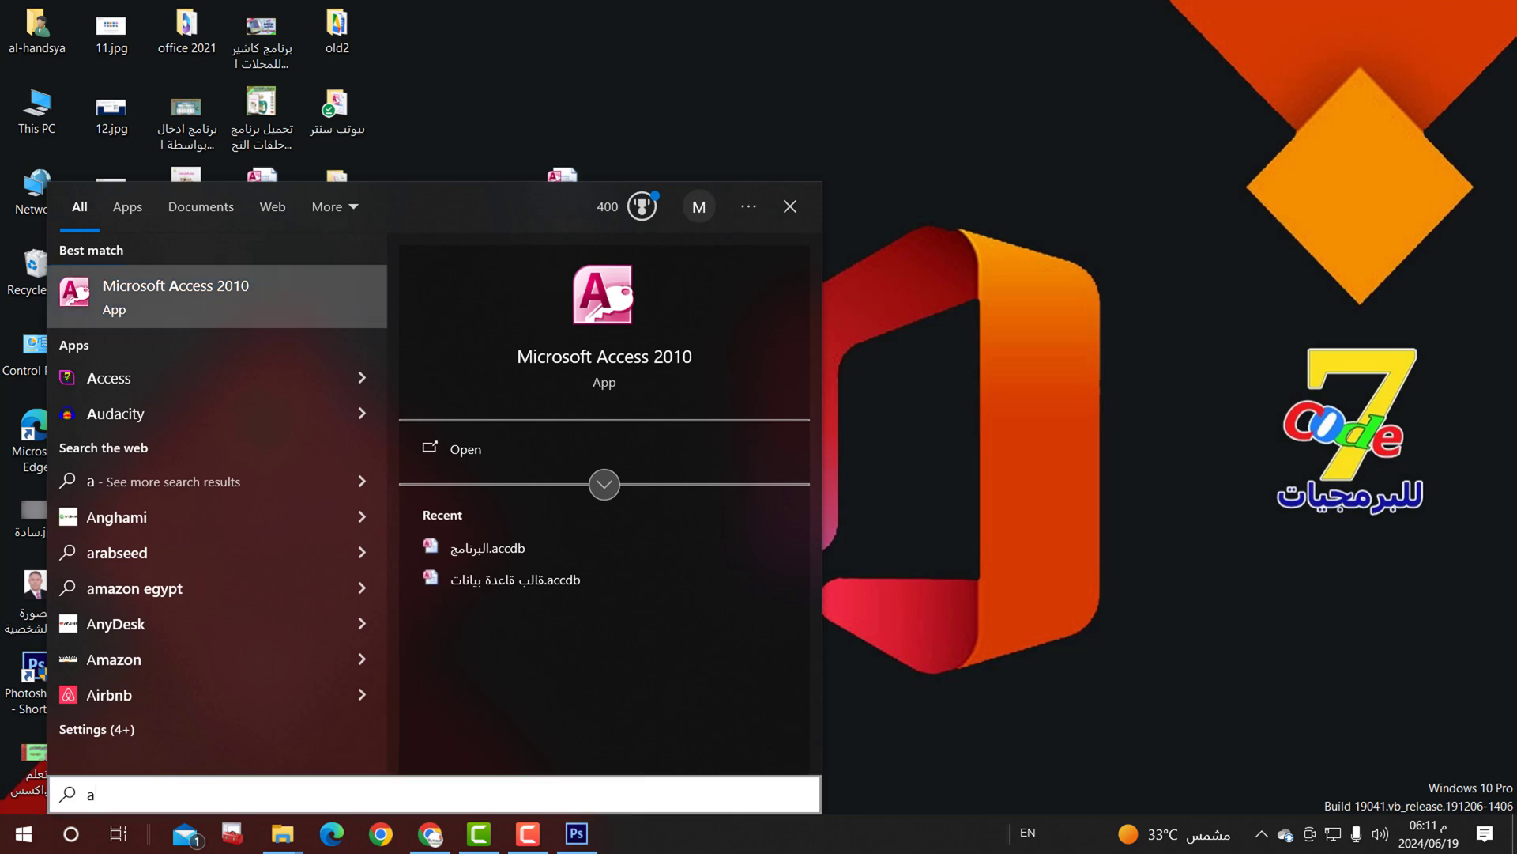
pyautogui.rightClick(125, 293)
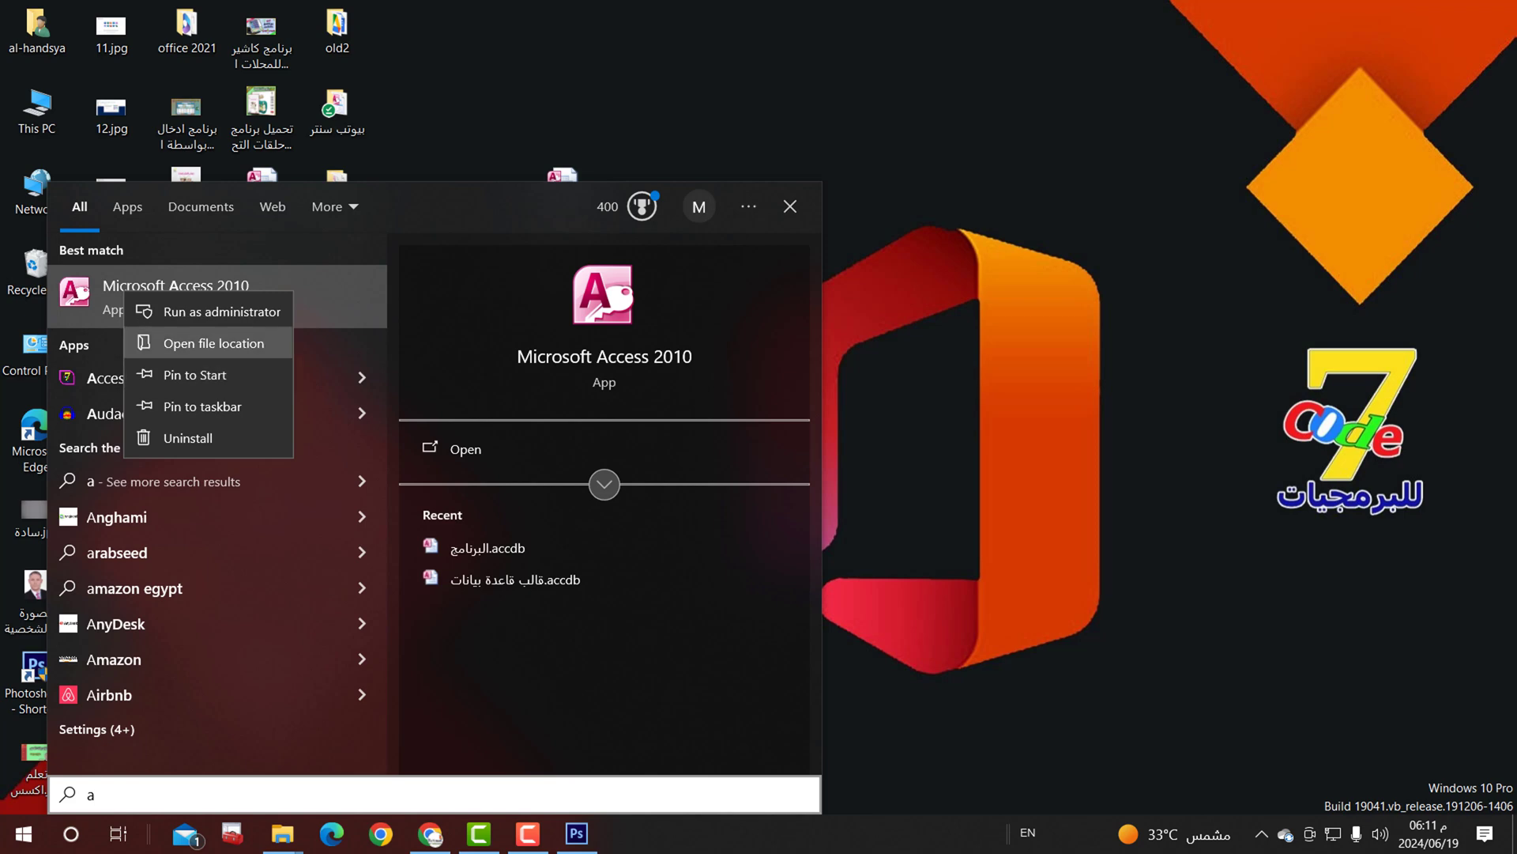
pyautogui.click(209, 343)
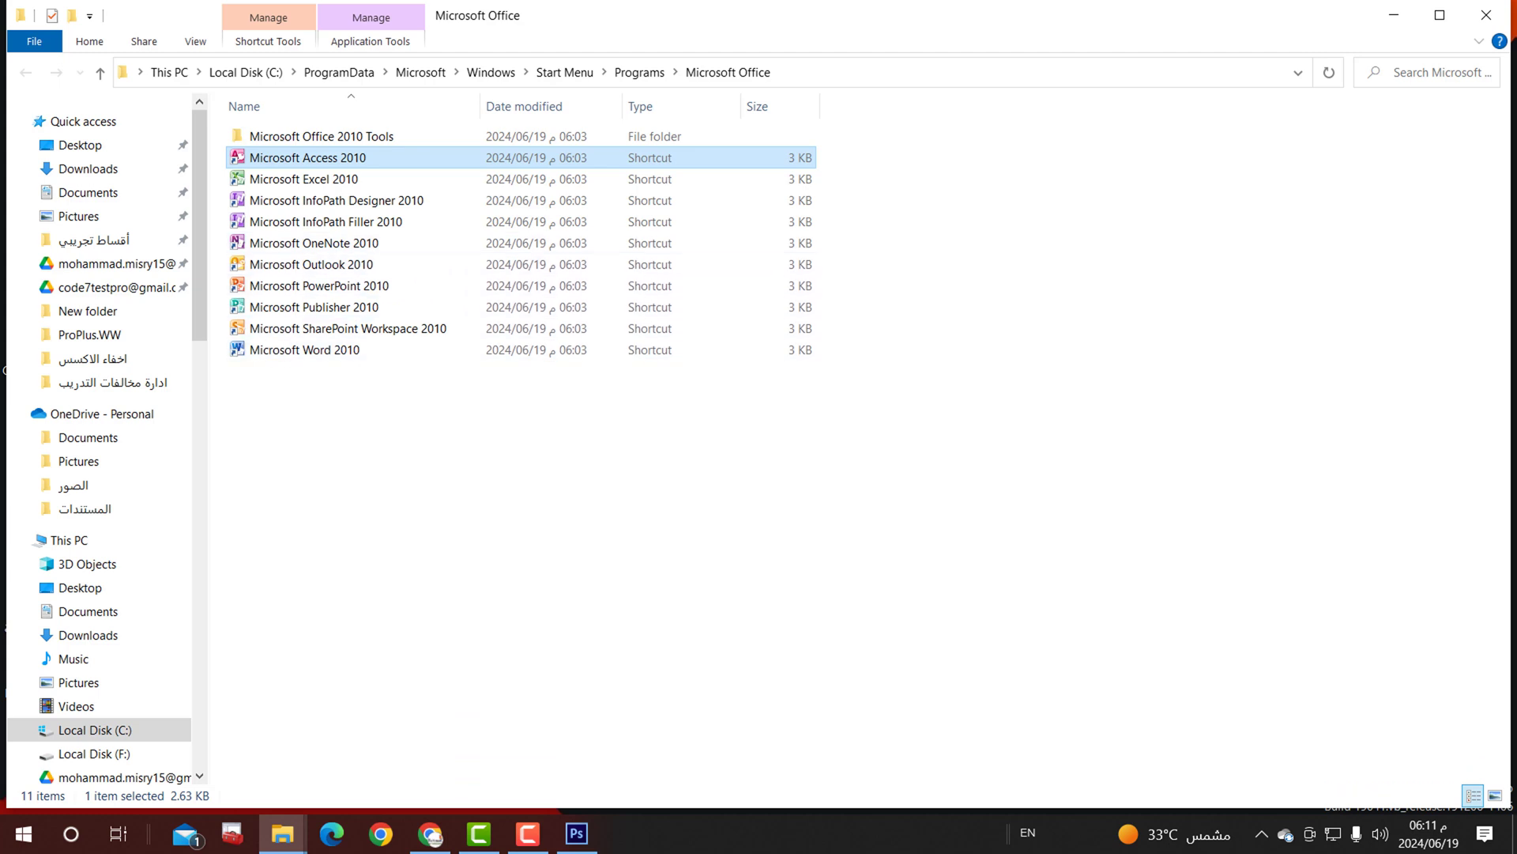
pyautogui.click(514, 442)
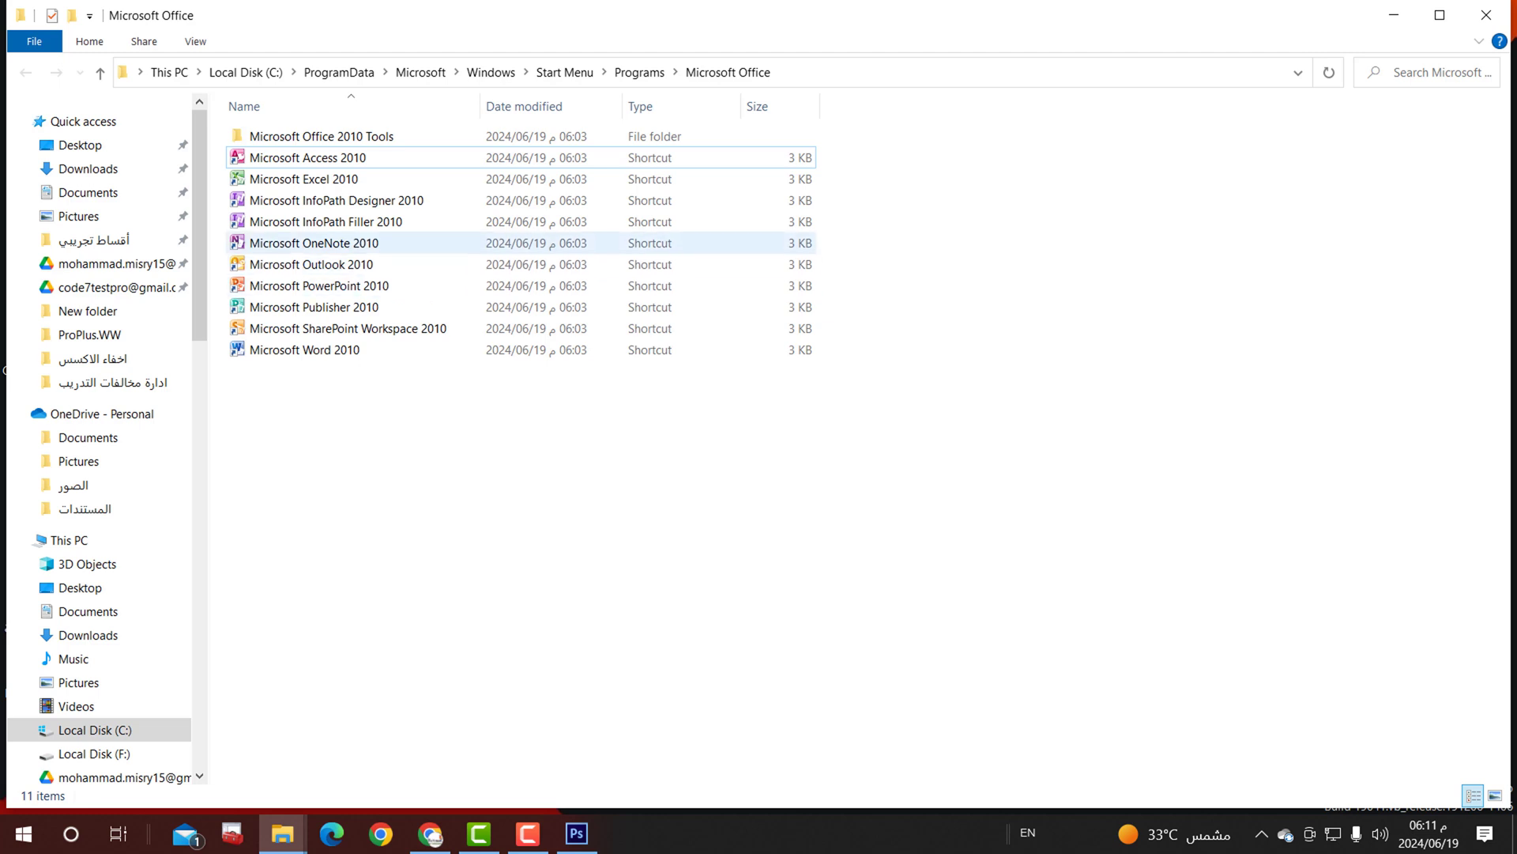
pyautogui.moveTo(266, 465); pyautogui.dragTo(282, 147)
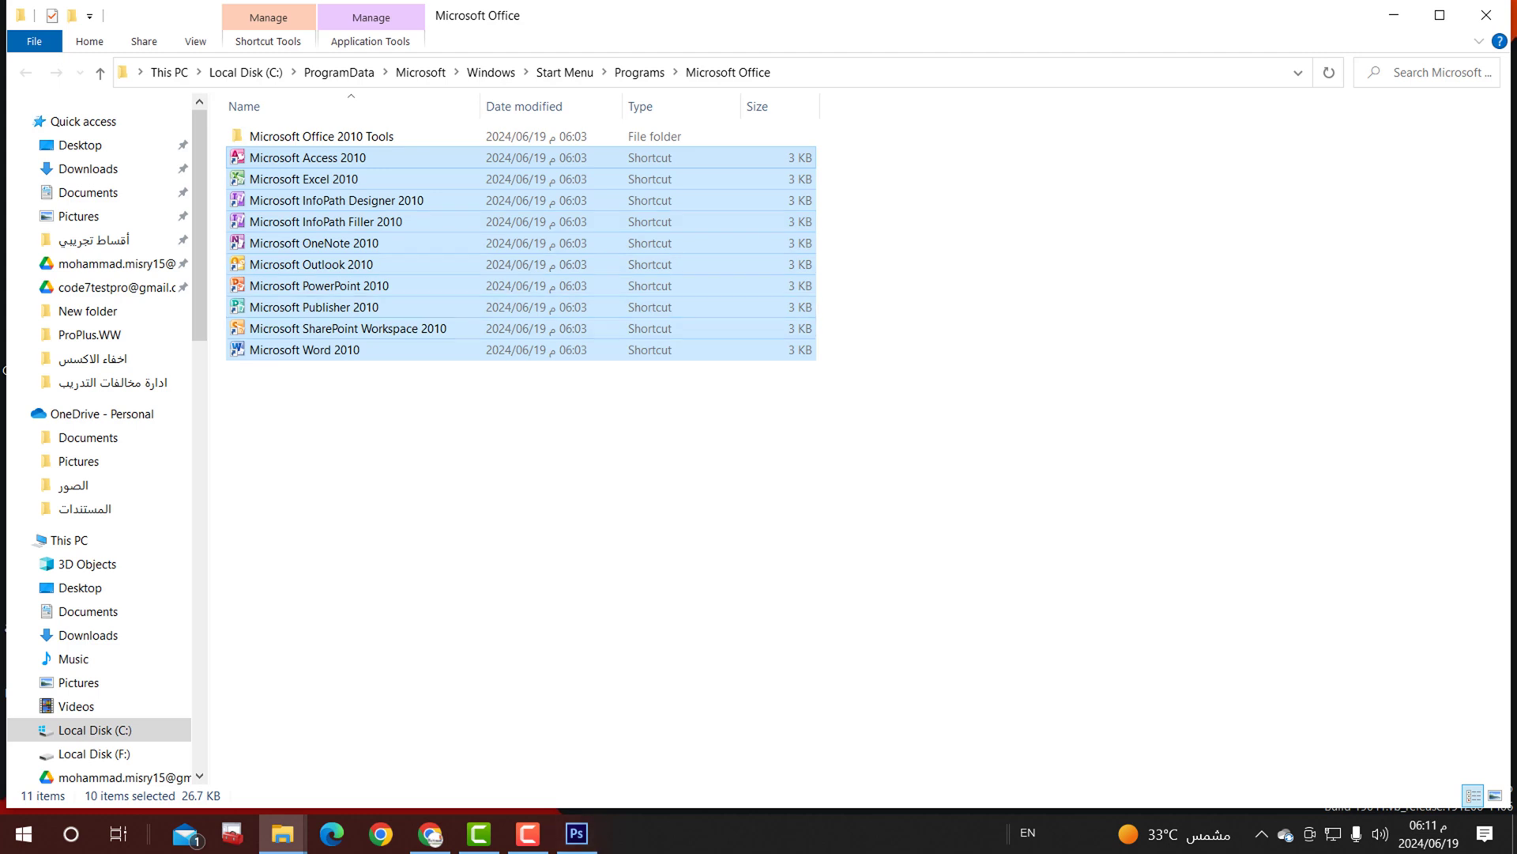
pyautogui.click(506, 434)
# Step: Copy the Microsoft Access 2010 shortcut to the desktop and place it beside البرنامج.accdb
pyautogui.click(332, 158)
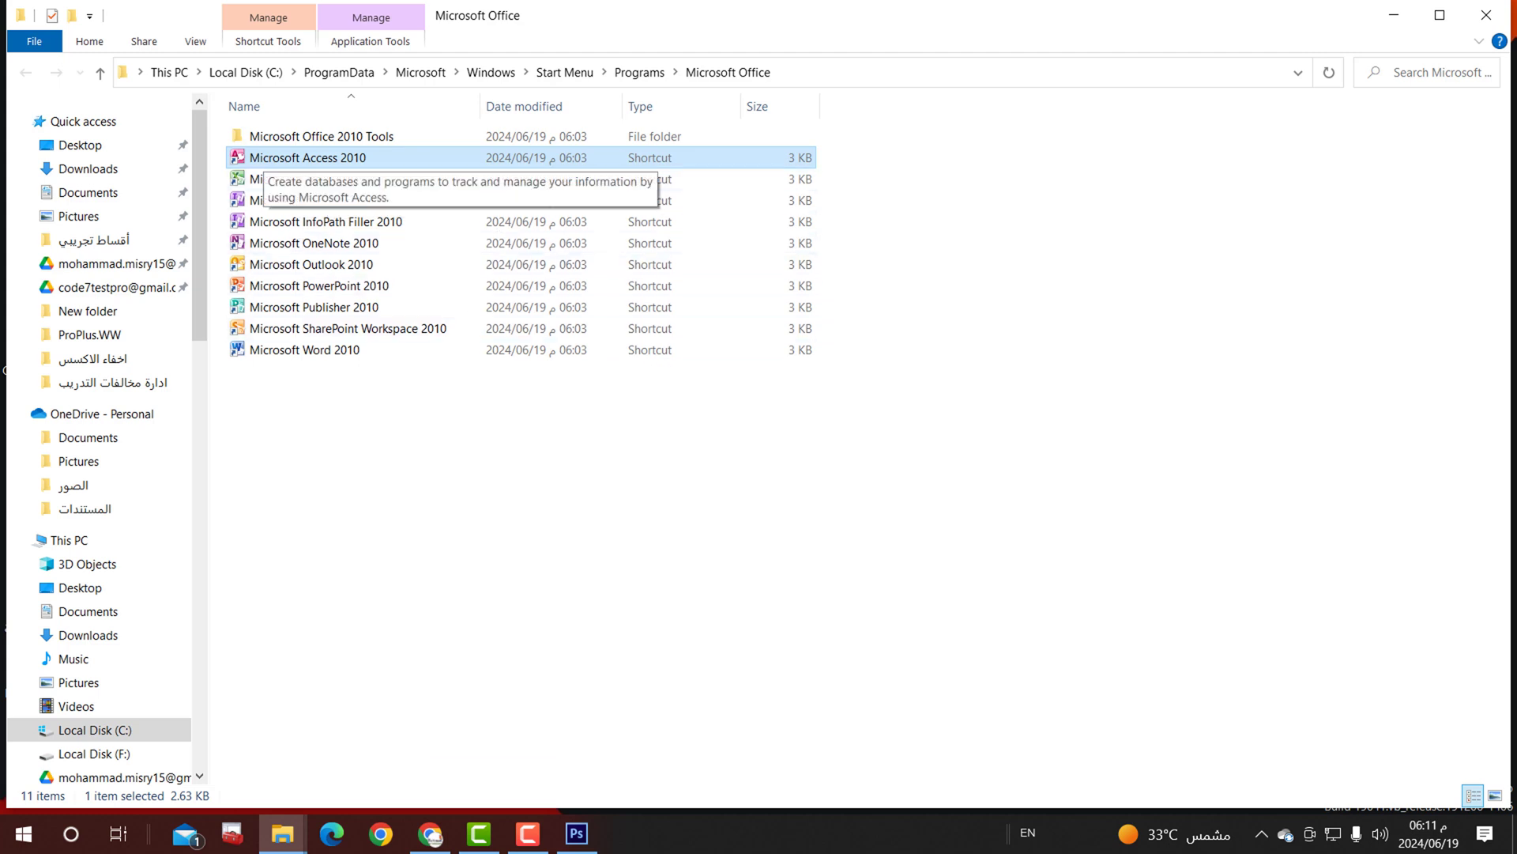
pyautogui.rightClick(264, 157)
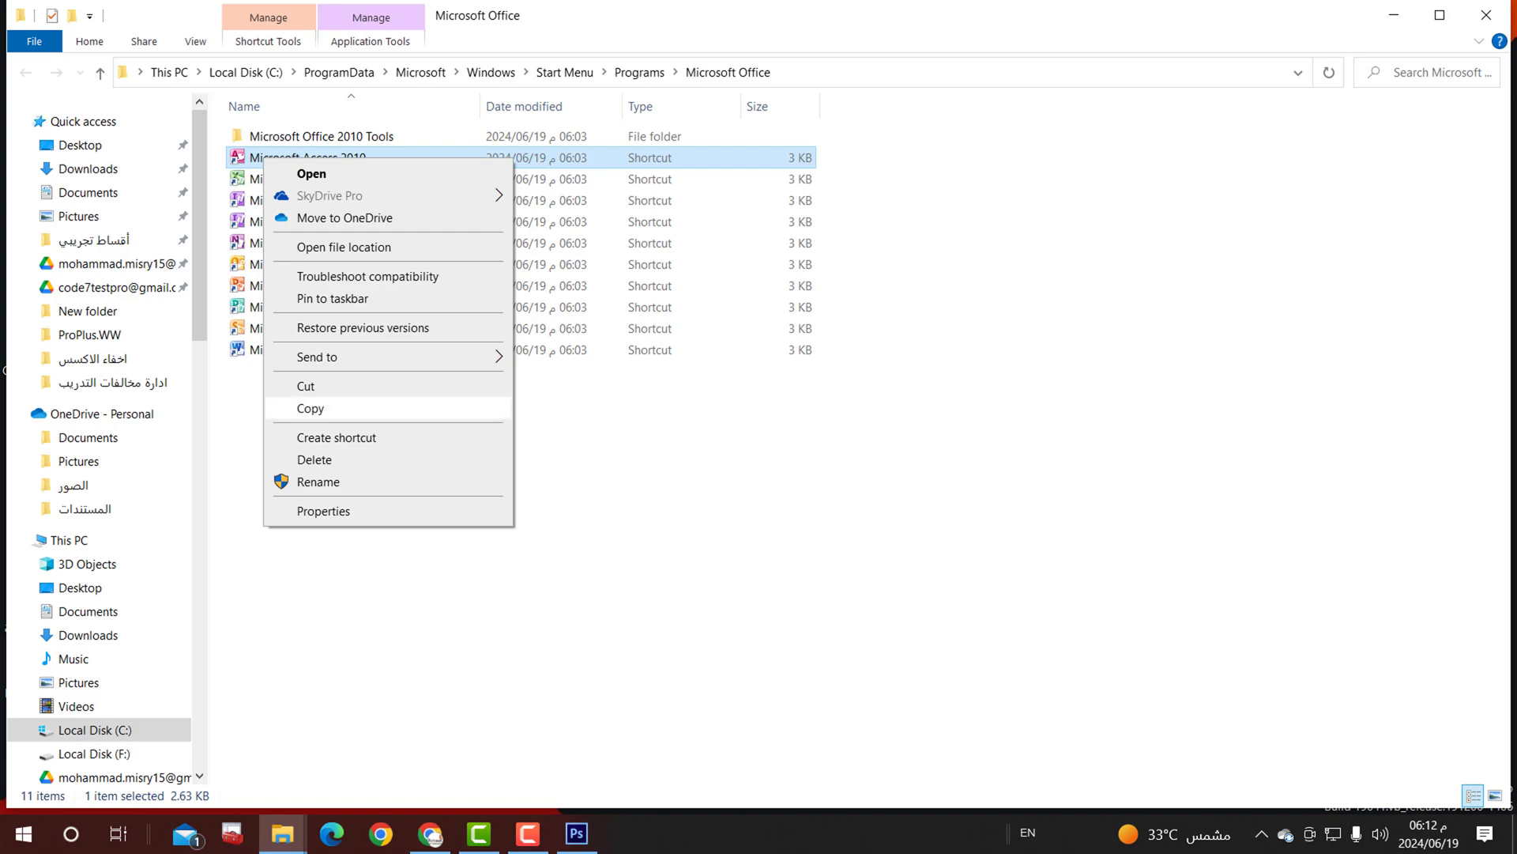
pyautogui.click(310, 407)
pyautogui.click(1393, 14)
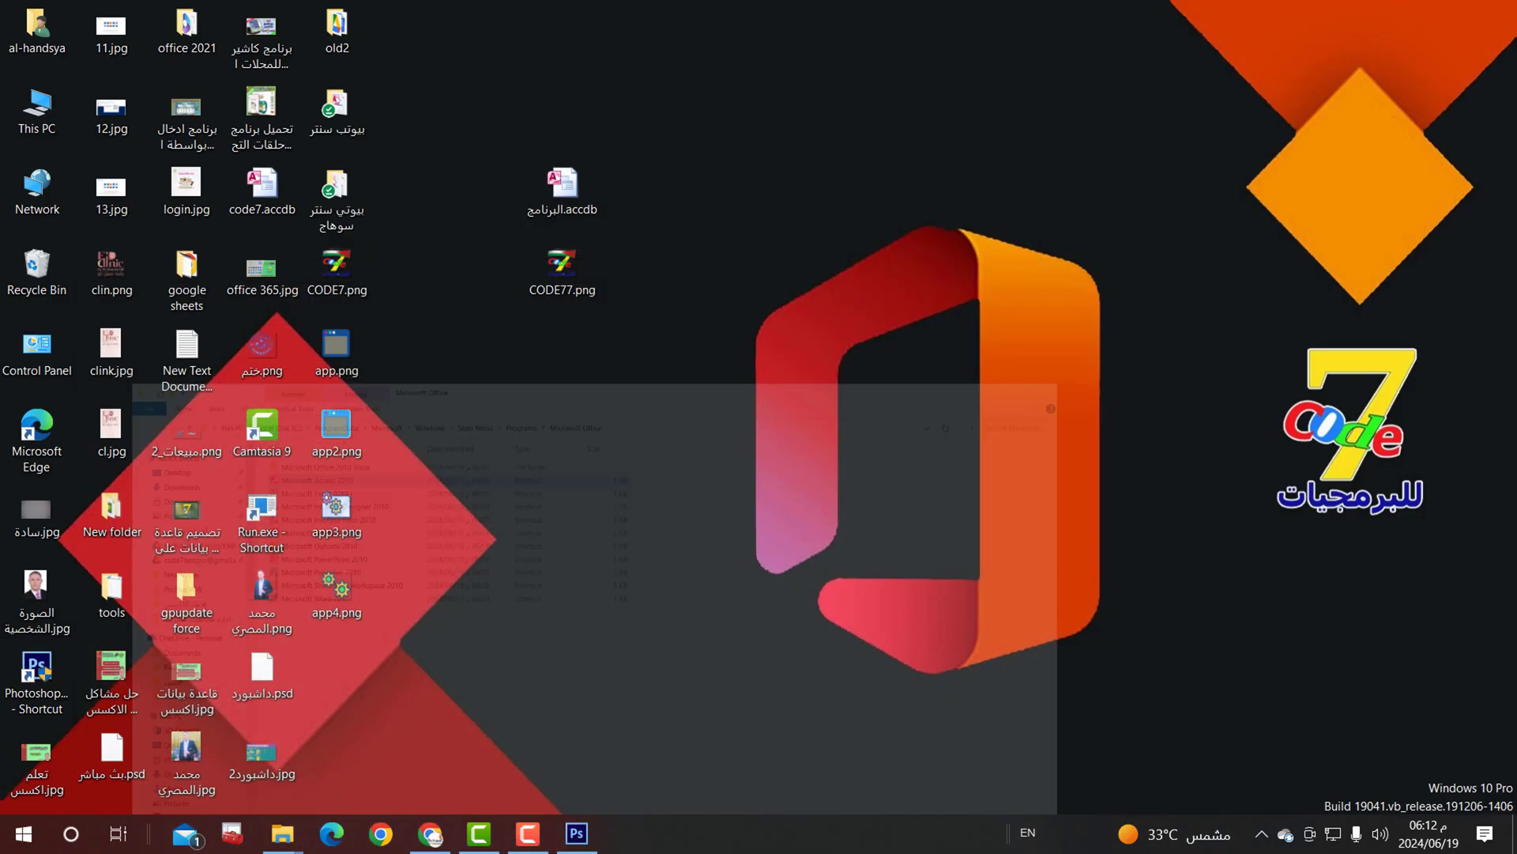
pyautogui.rightClick(763, 154)
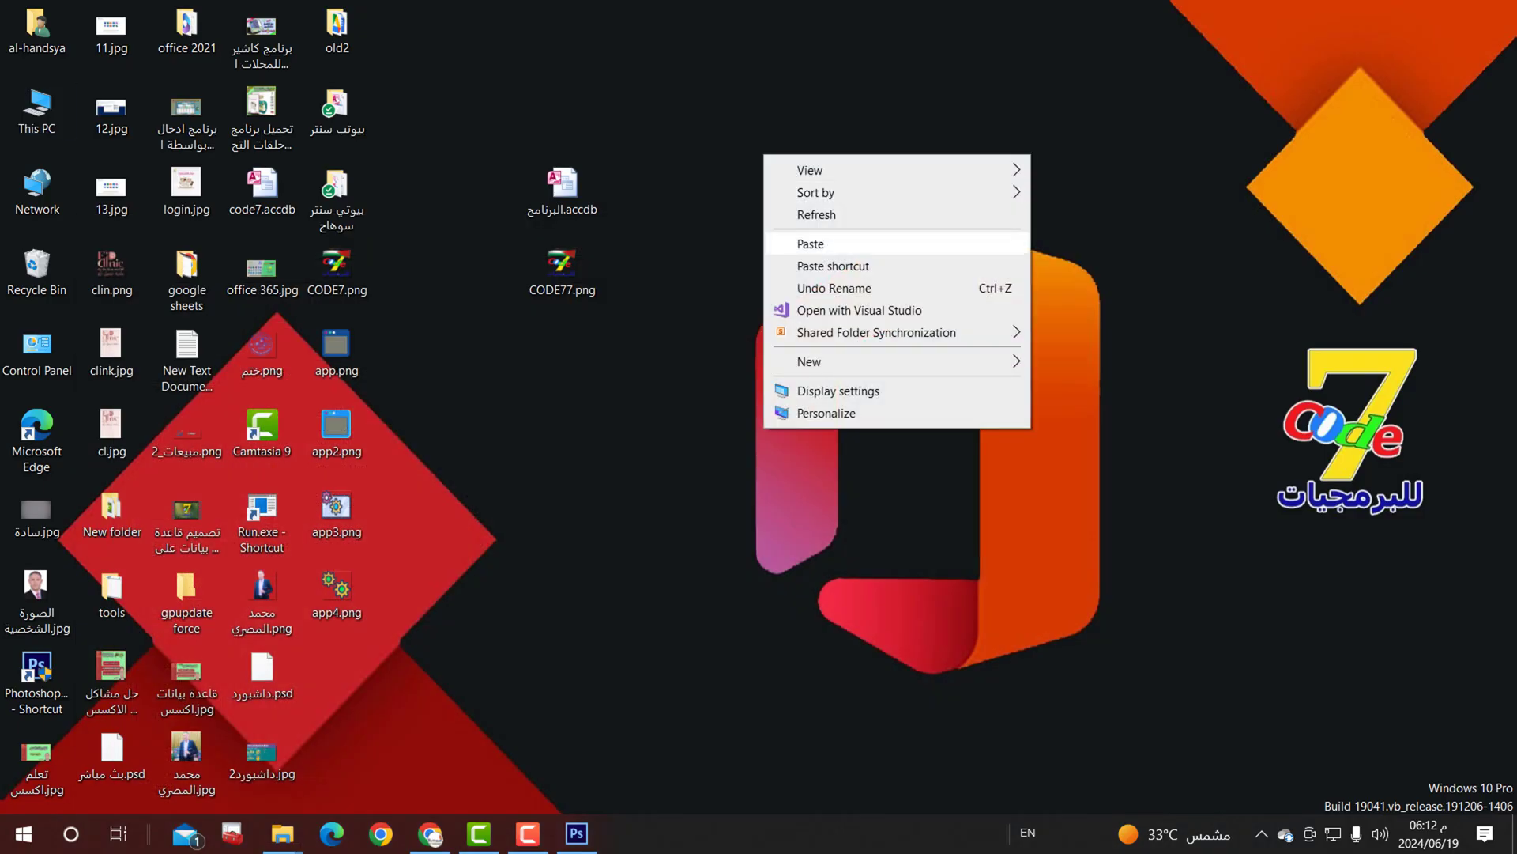
pyautogui.click(791, 244)
pyautogui.moveTo(797, 82); pyautogui.dragTo(758, 237)
pyautogui.moveTo(787, 114); pyautogui.dragTo(712, 195)
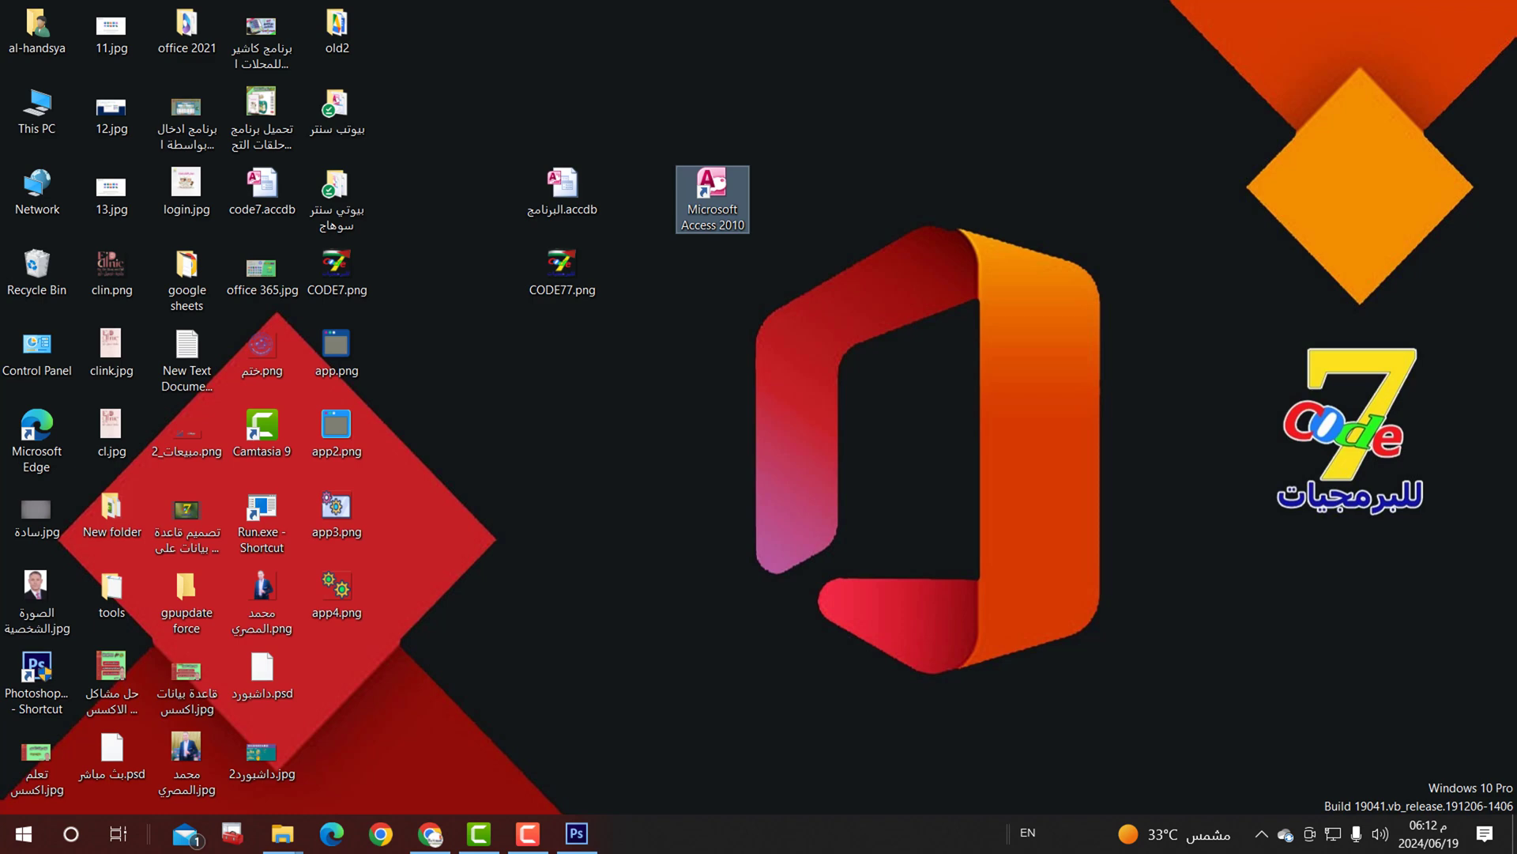
# Step: Switch to the Microsoft Office folder window in File Explorer and open Program Files (x86) on Local Disk (C:)
pyautogui.moveTo(282, 833)
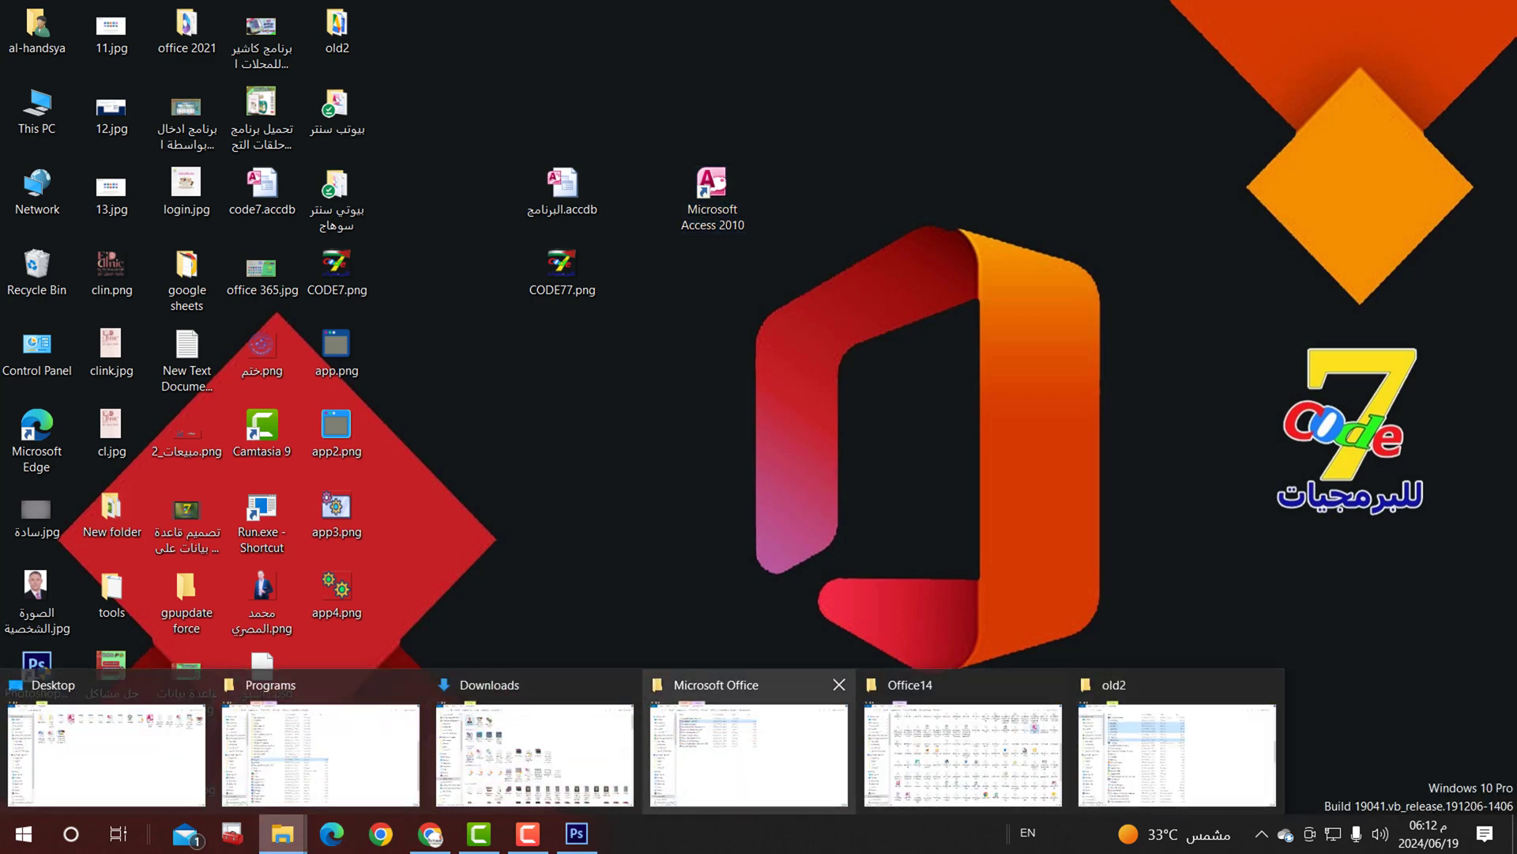
pyautogui.click(749, 751)
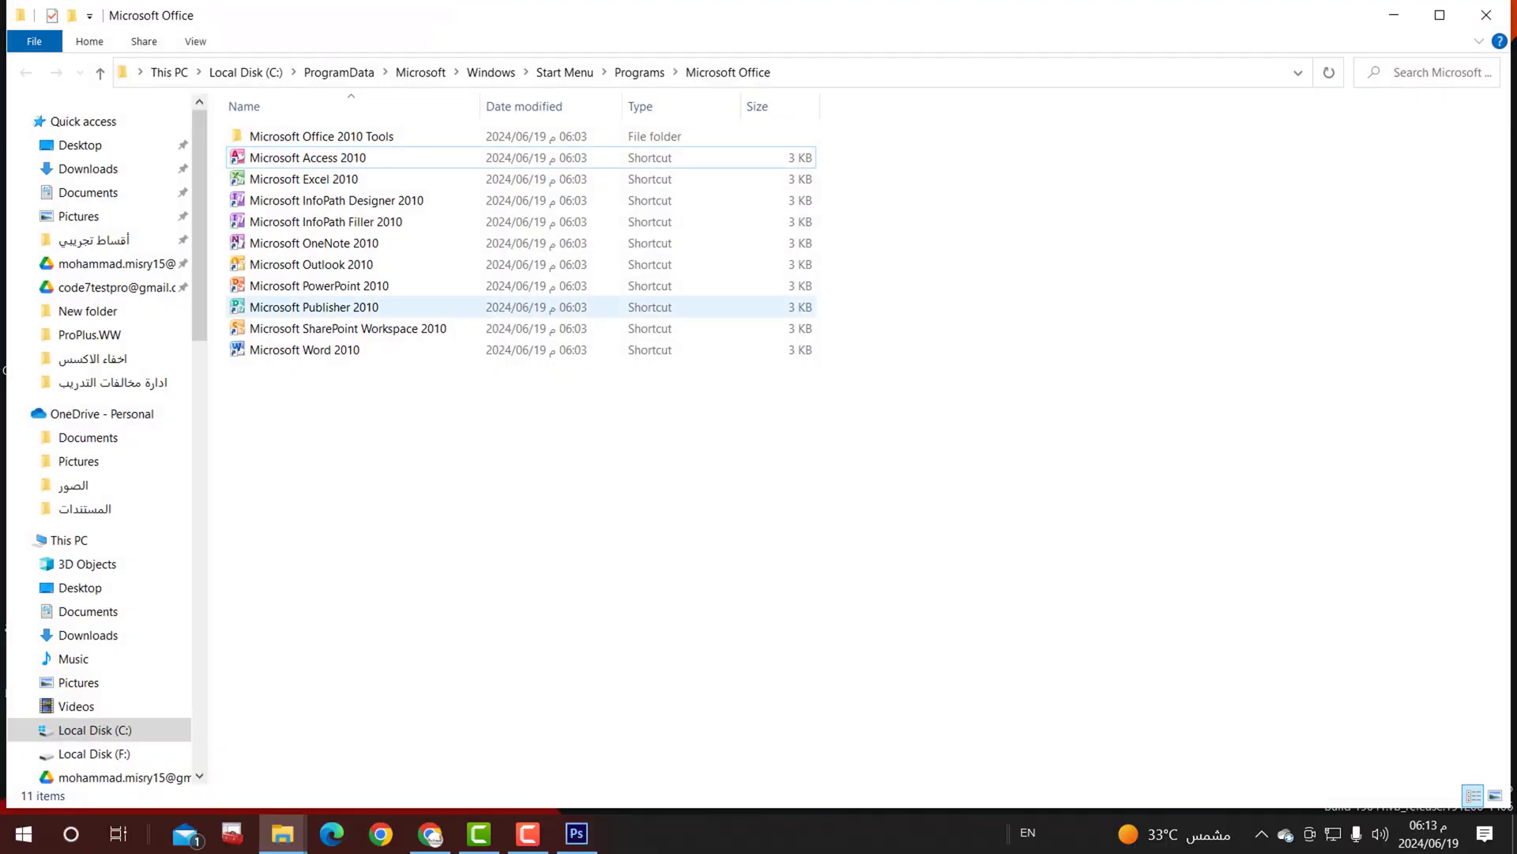
pyautogui.click(308, 158)
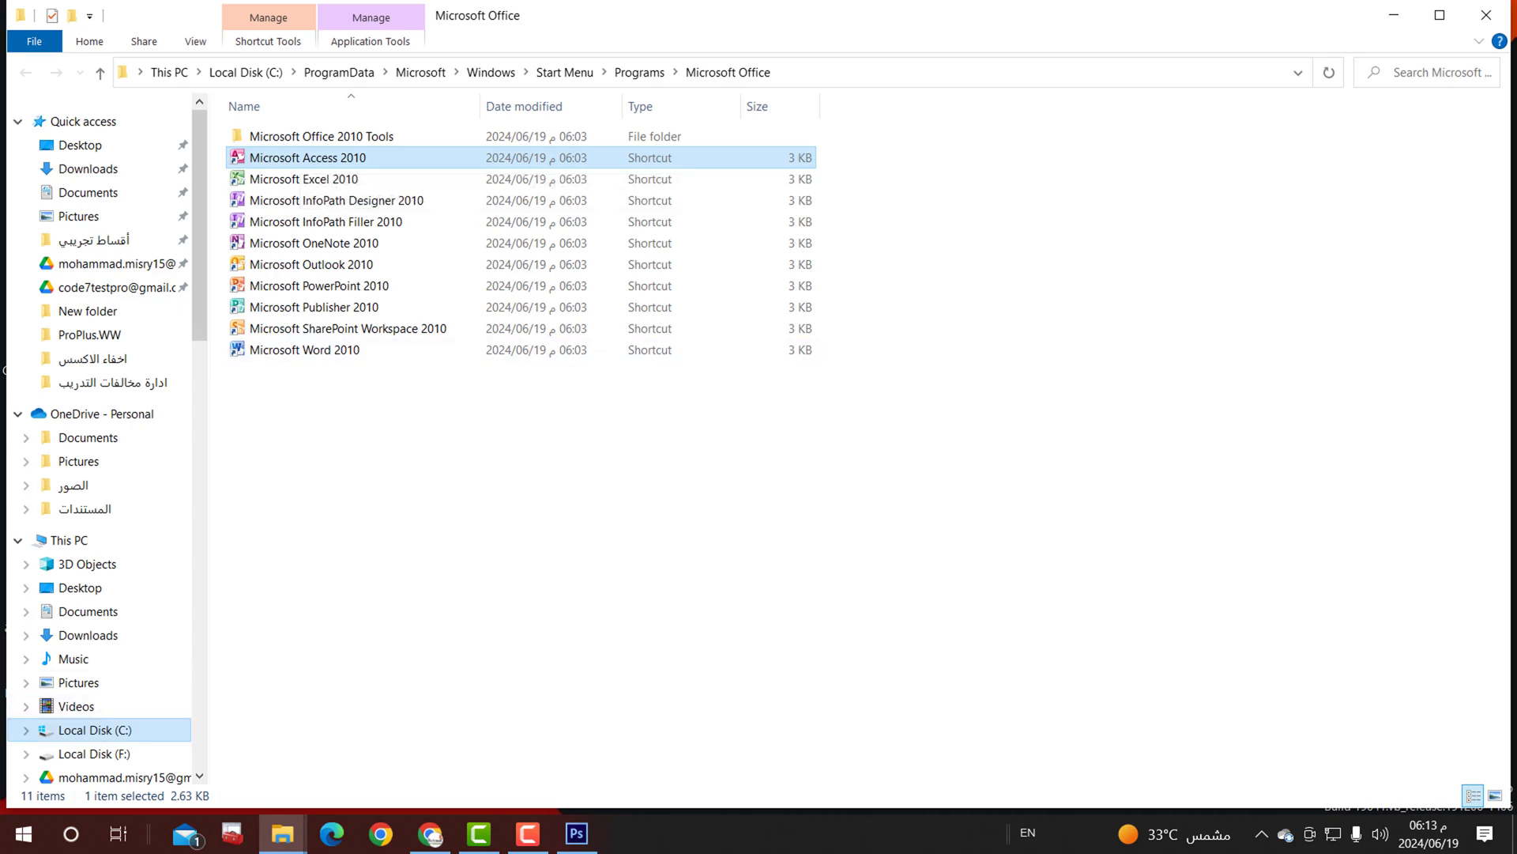
pyautogui.click(85, 729)
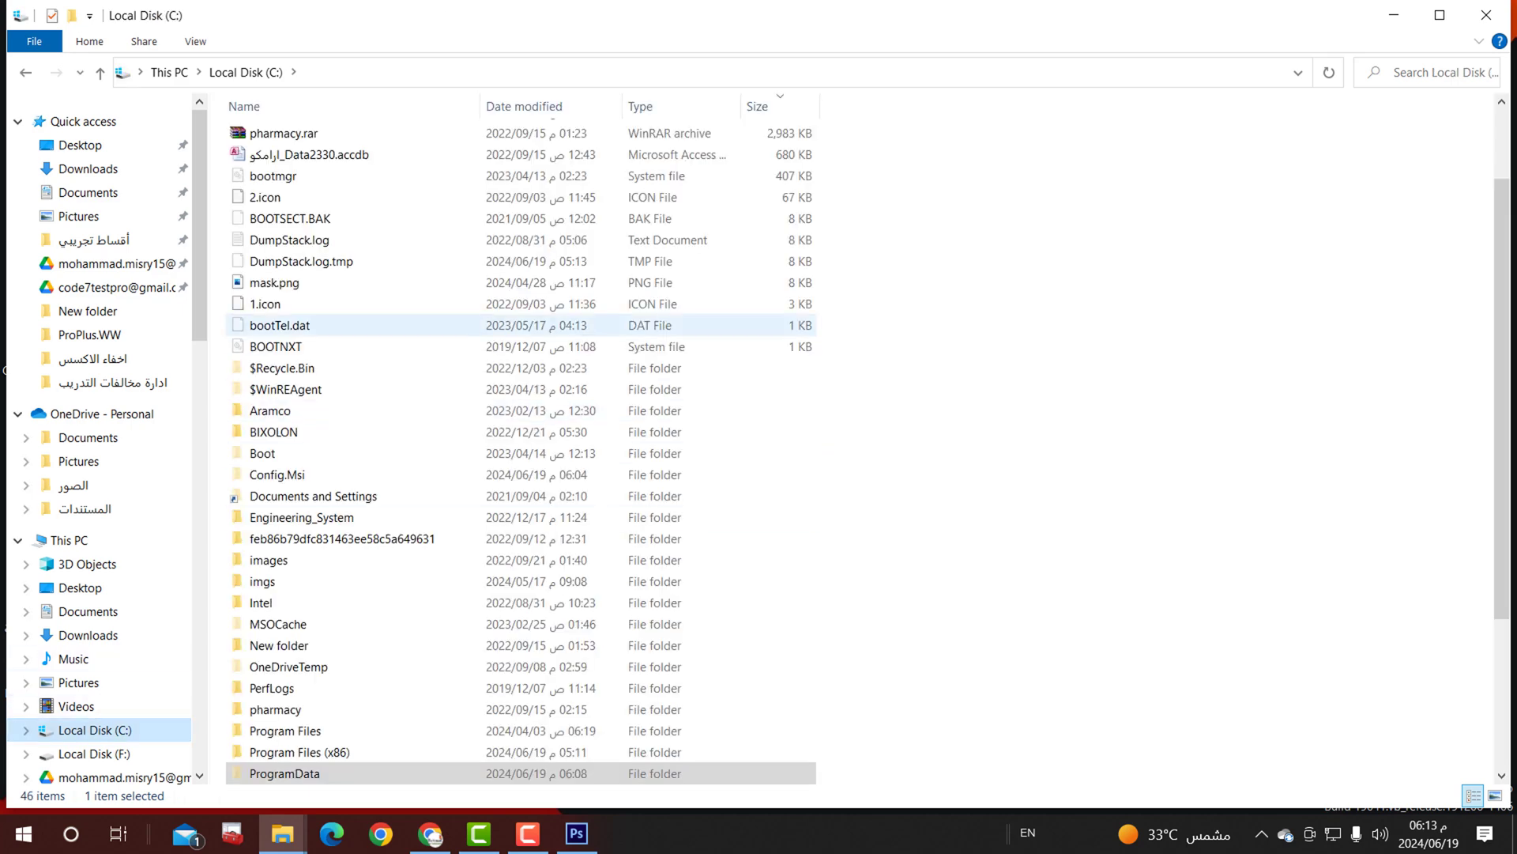
pyautogui.scroll(-1, 355, 367)
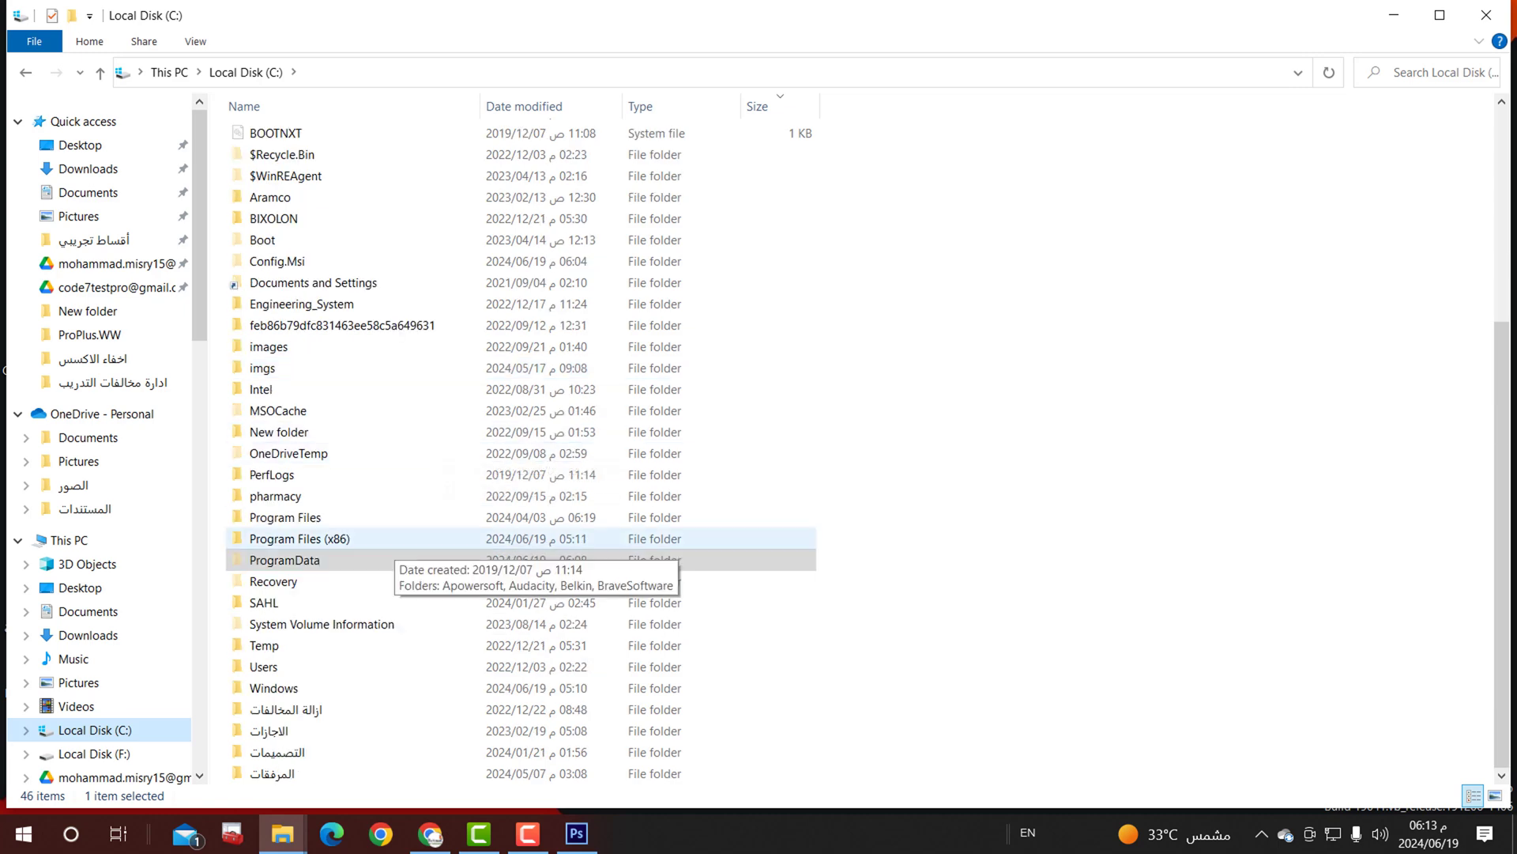
pyautogui.click(394, 542)
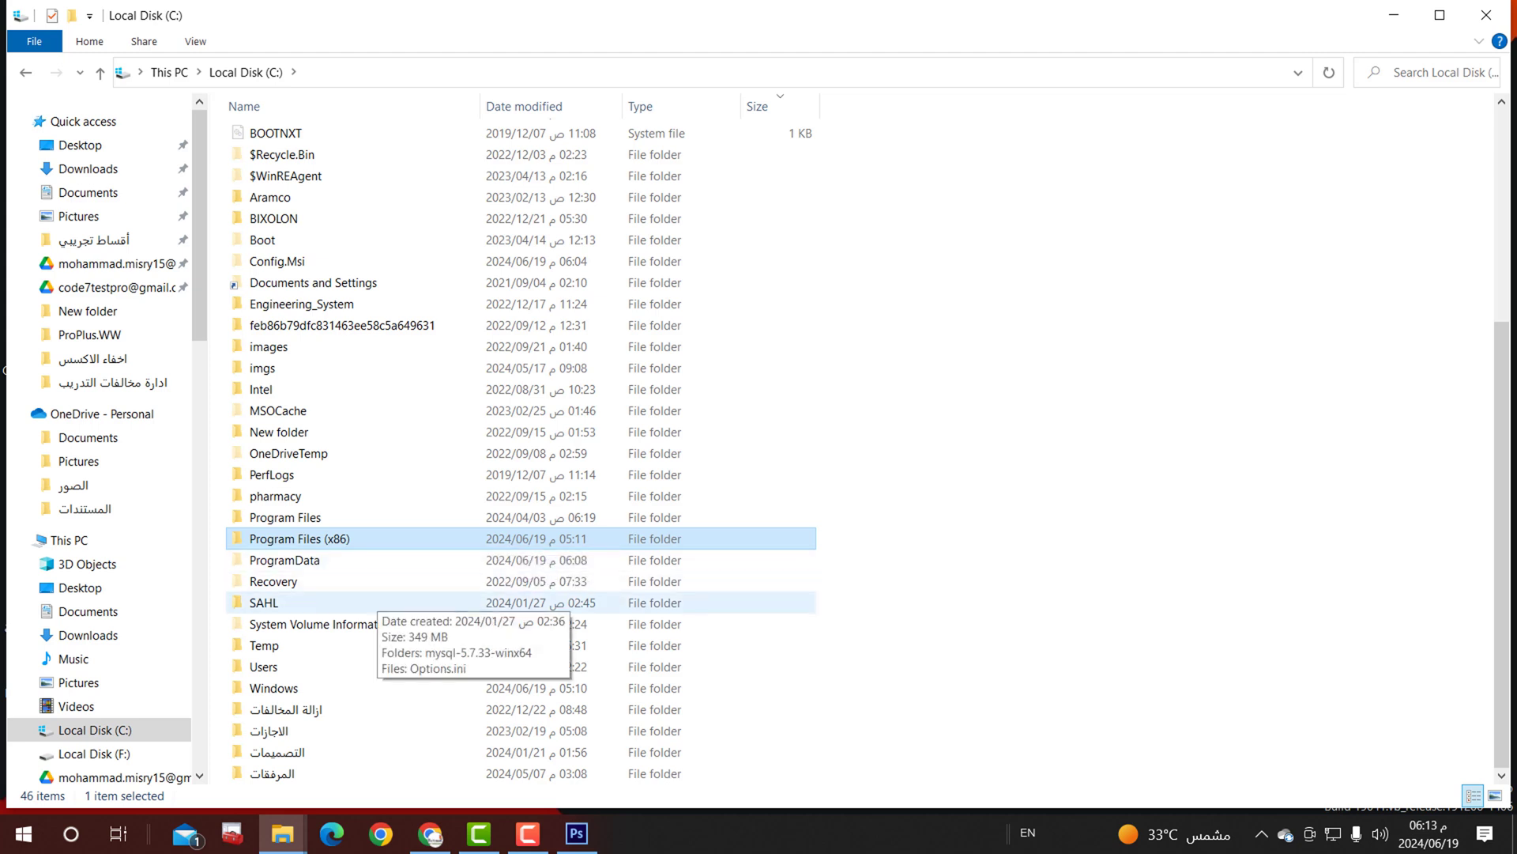
pyautogui.click(332, 517)
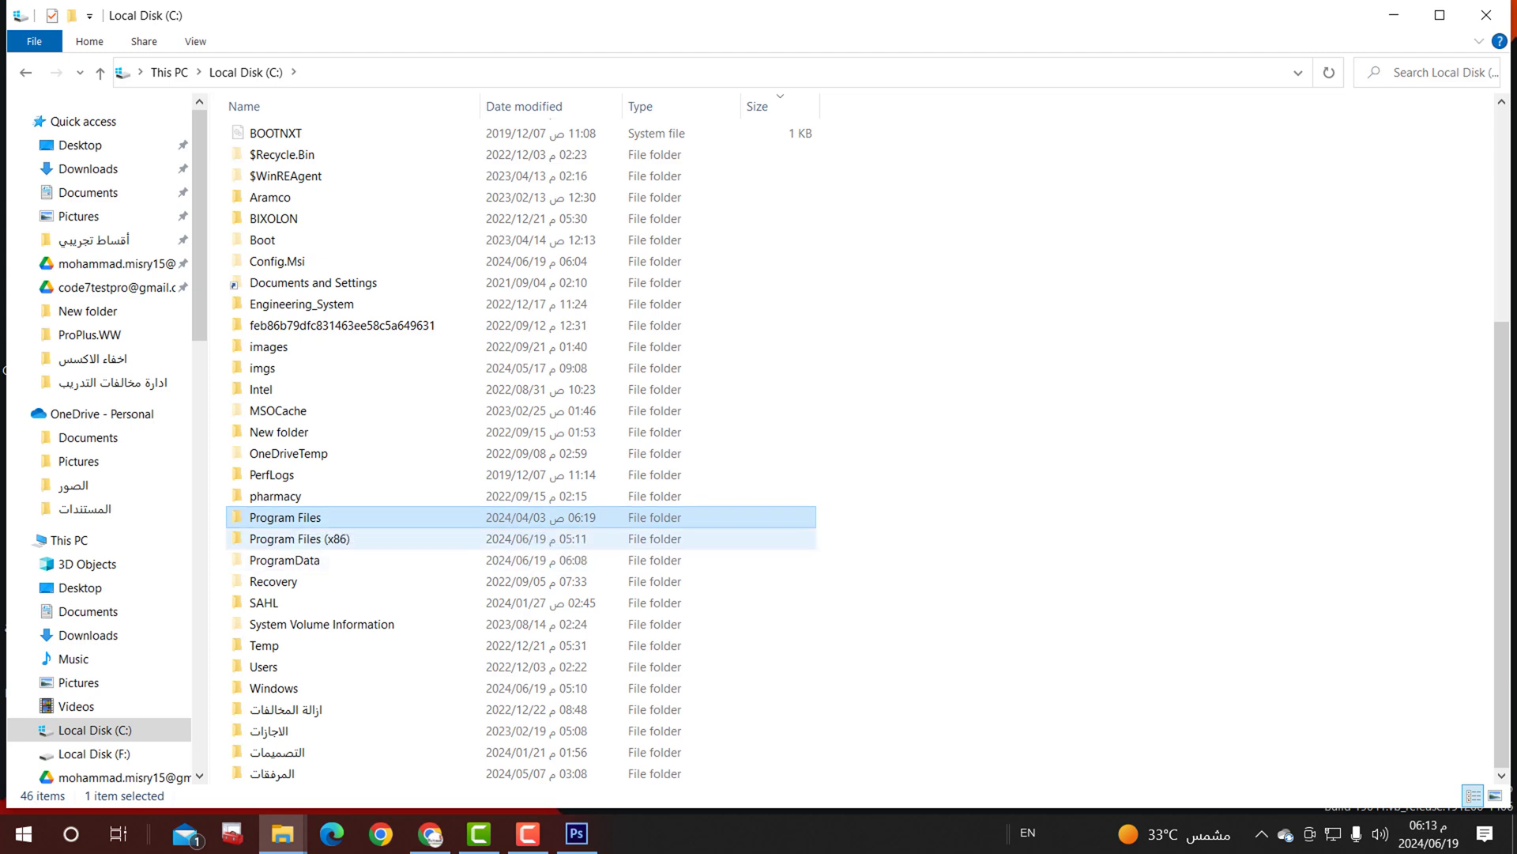
pyautogui.click(340, 539)
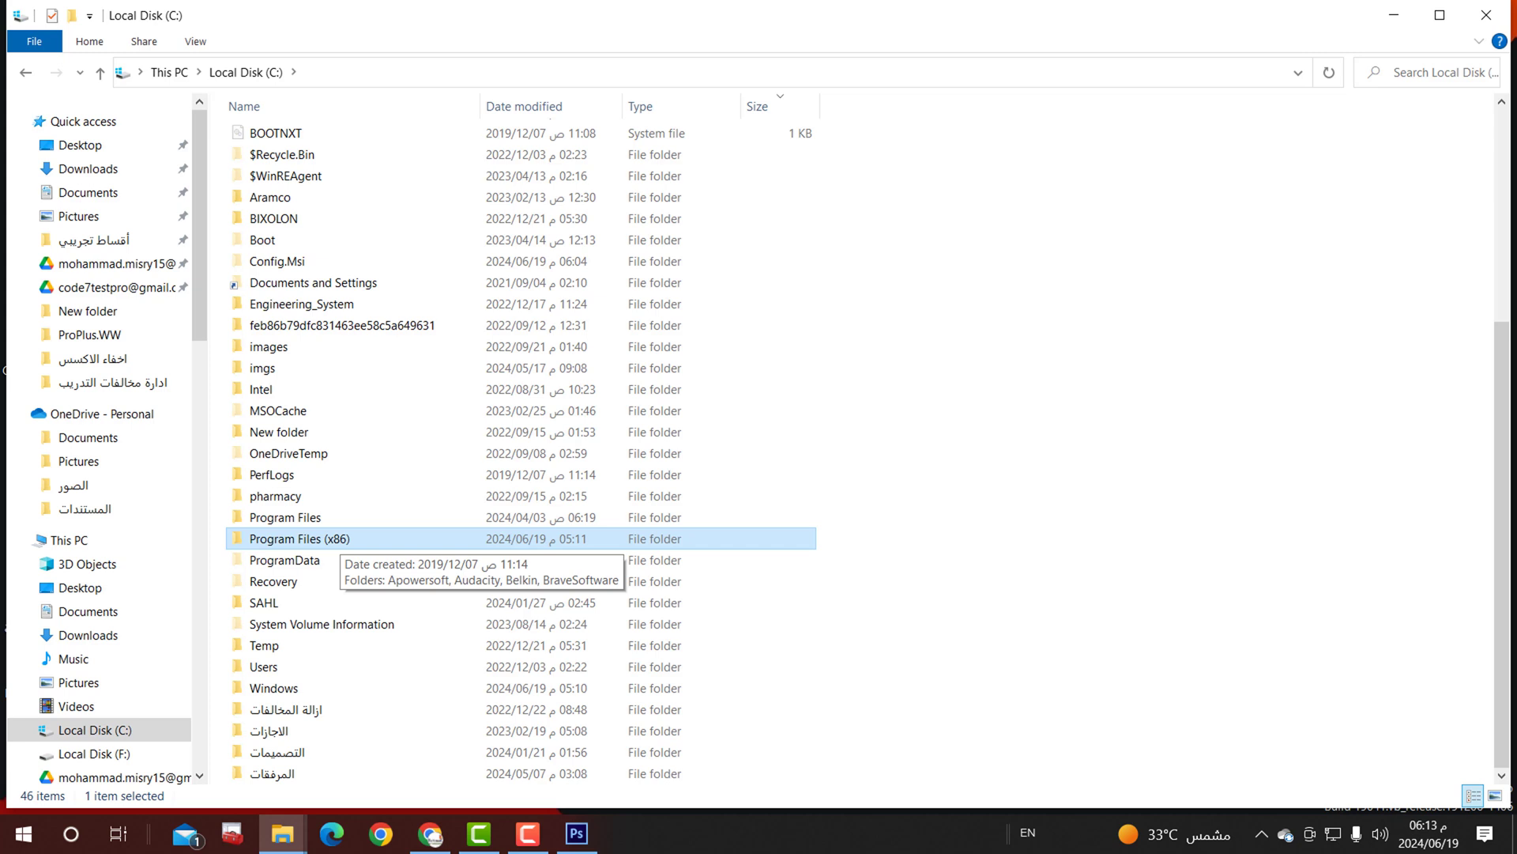
pyautogui.click(338, 519)
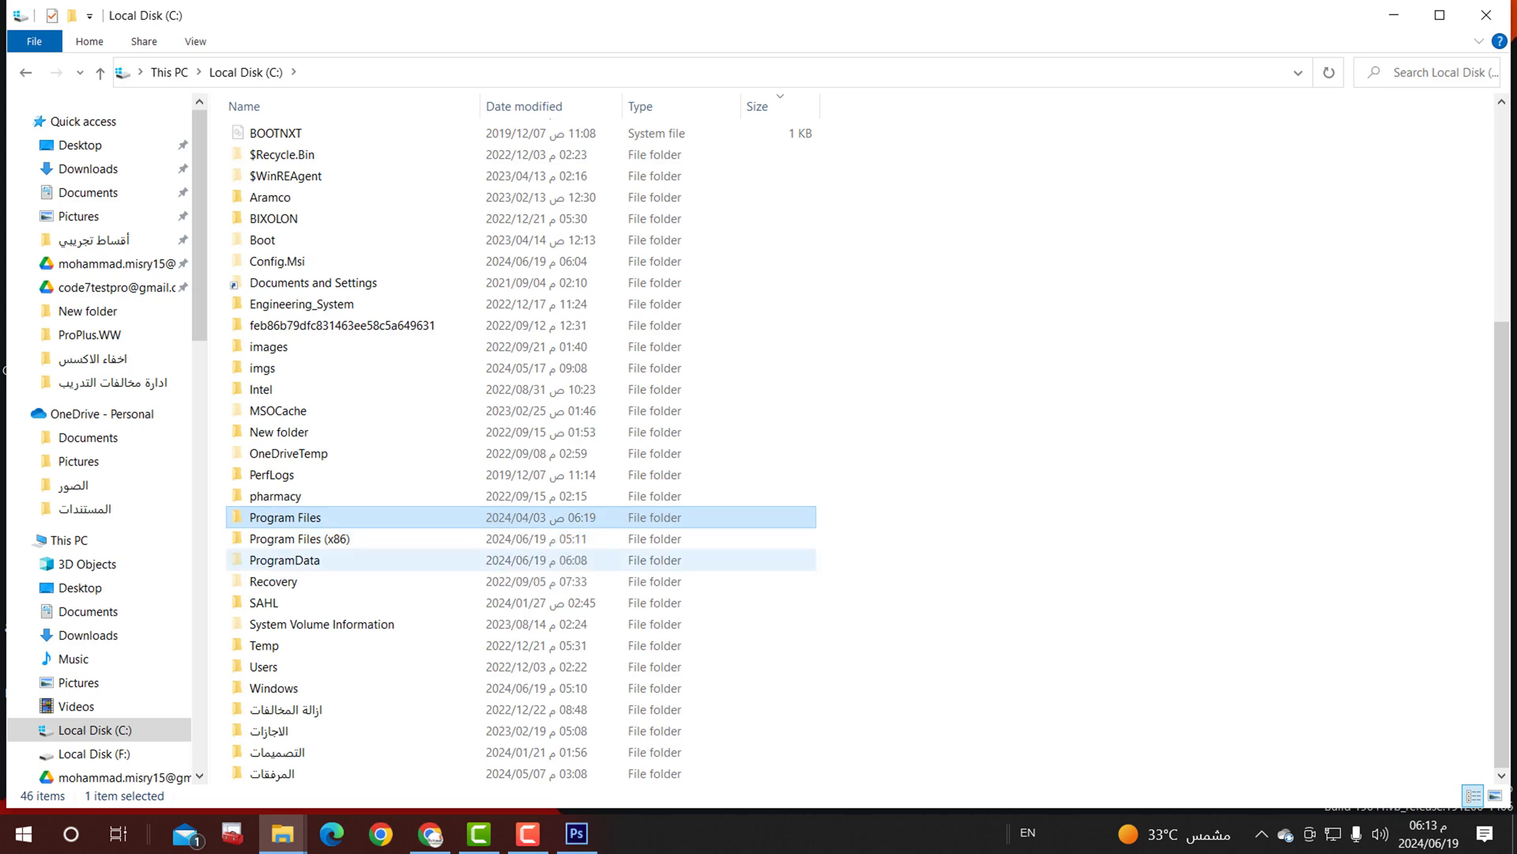
pyautogui.click(327, 540)
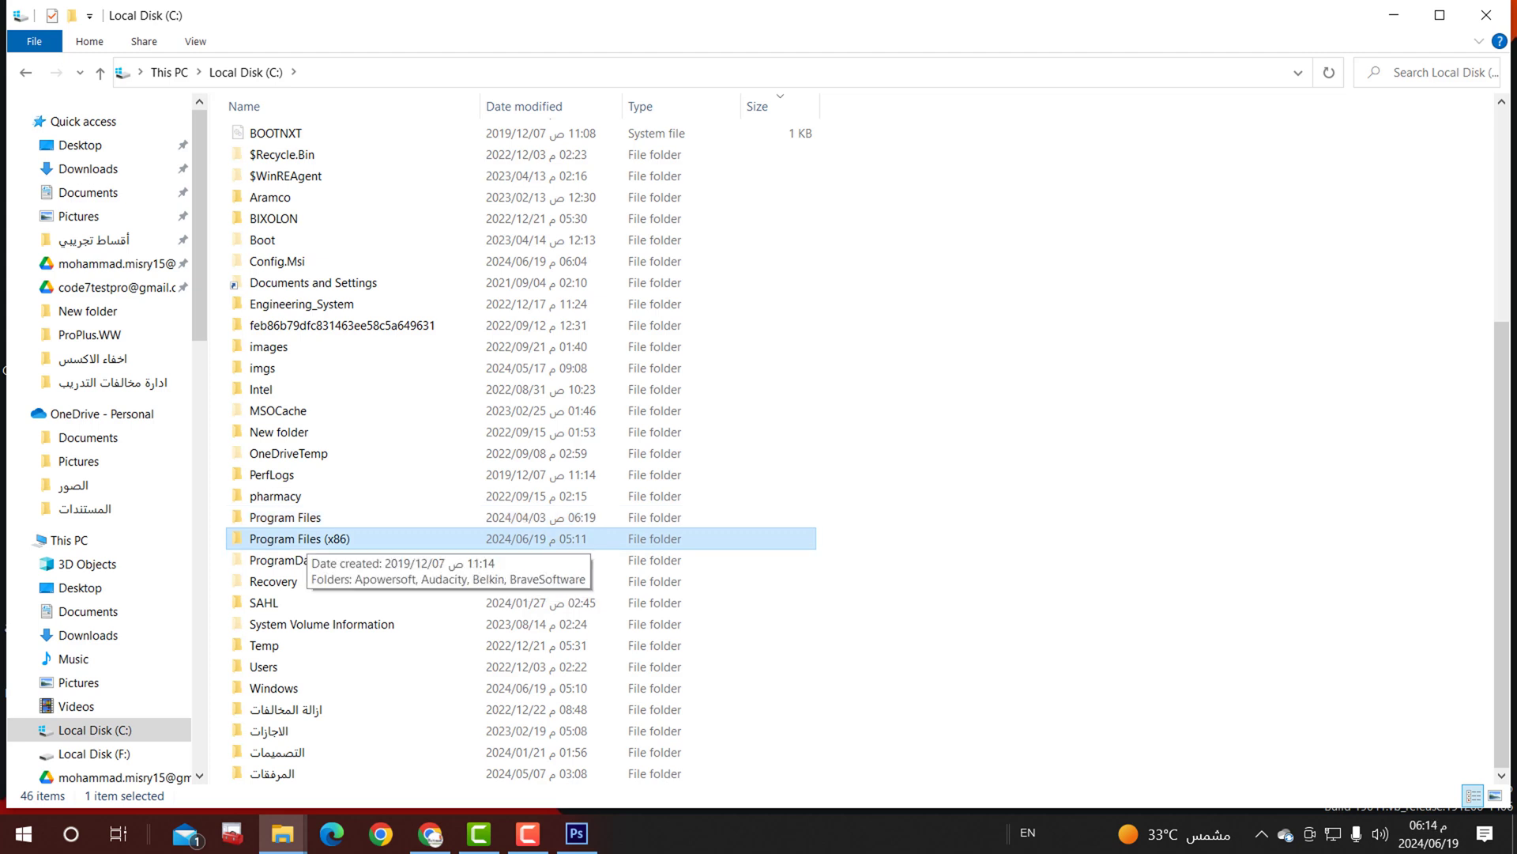
pyautogui.doubleClick(316, 538)
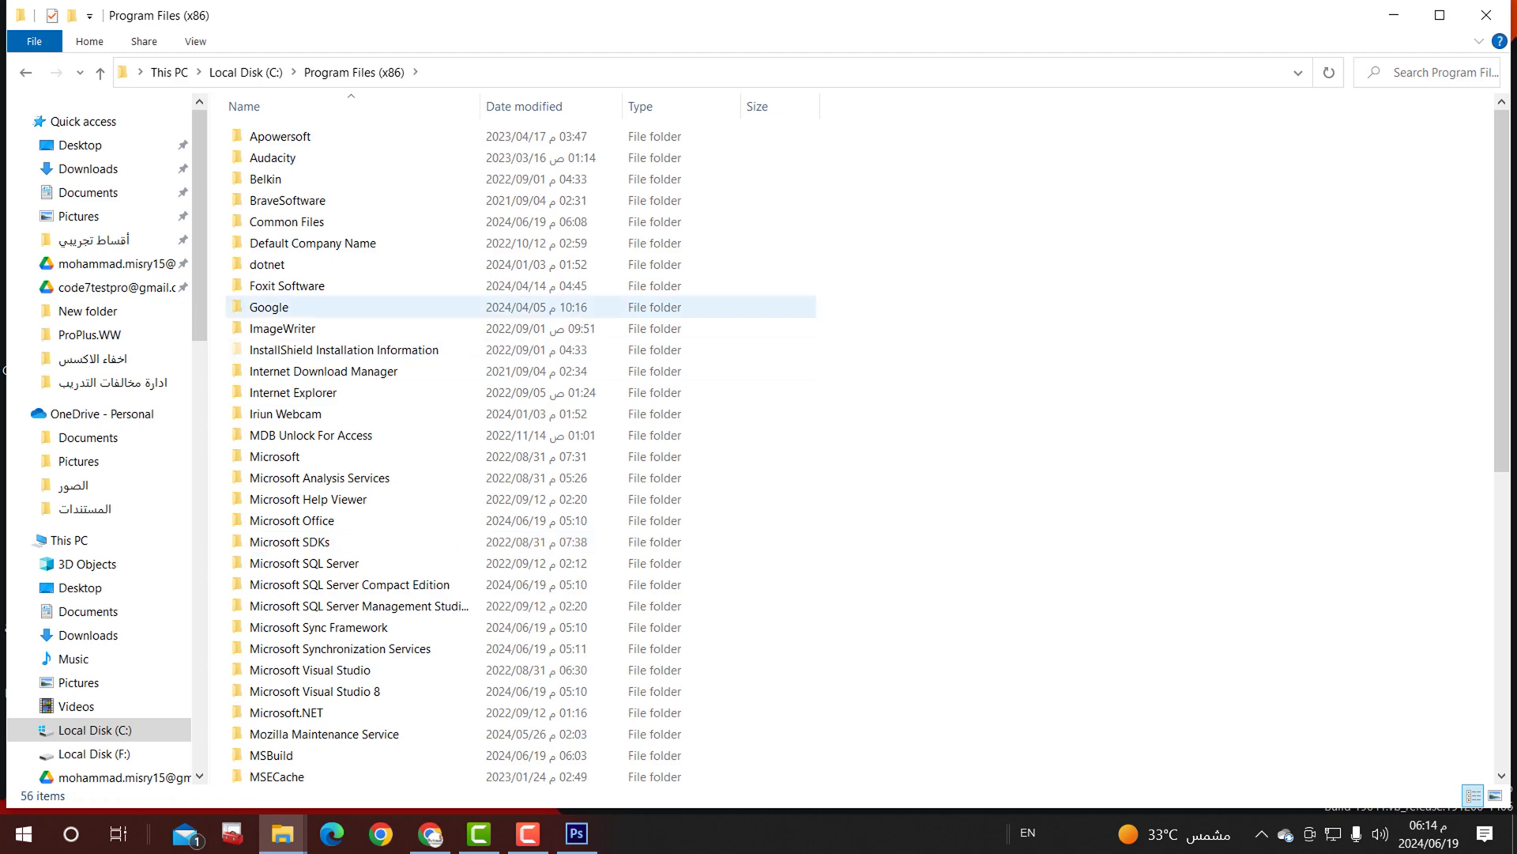
# Step: Open the Microsoft Office folder inside Program Files (x86), followed by its Office14 subfolder
pyautogui.scroll(-5, 316, 348)
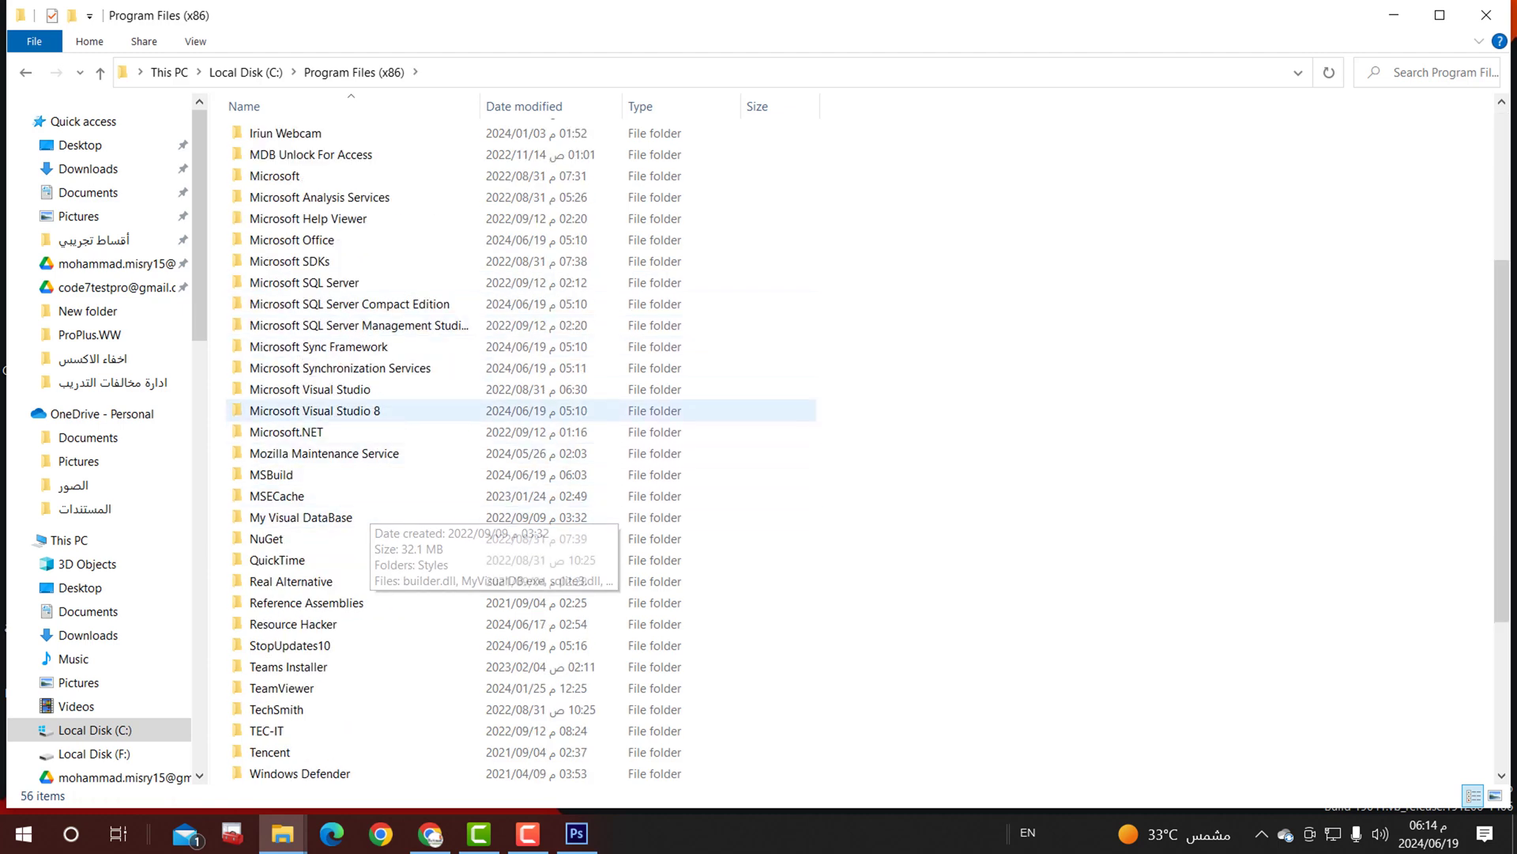
pyautogui.scroll(-2, 356, 624)
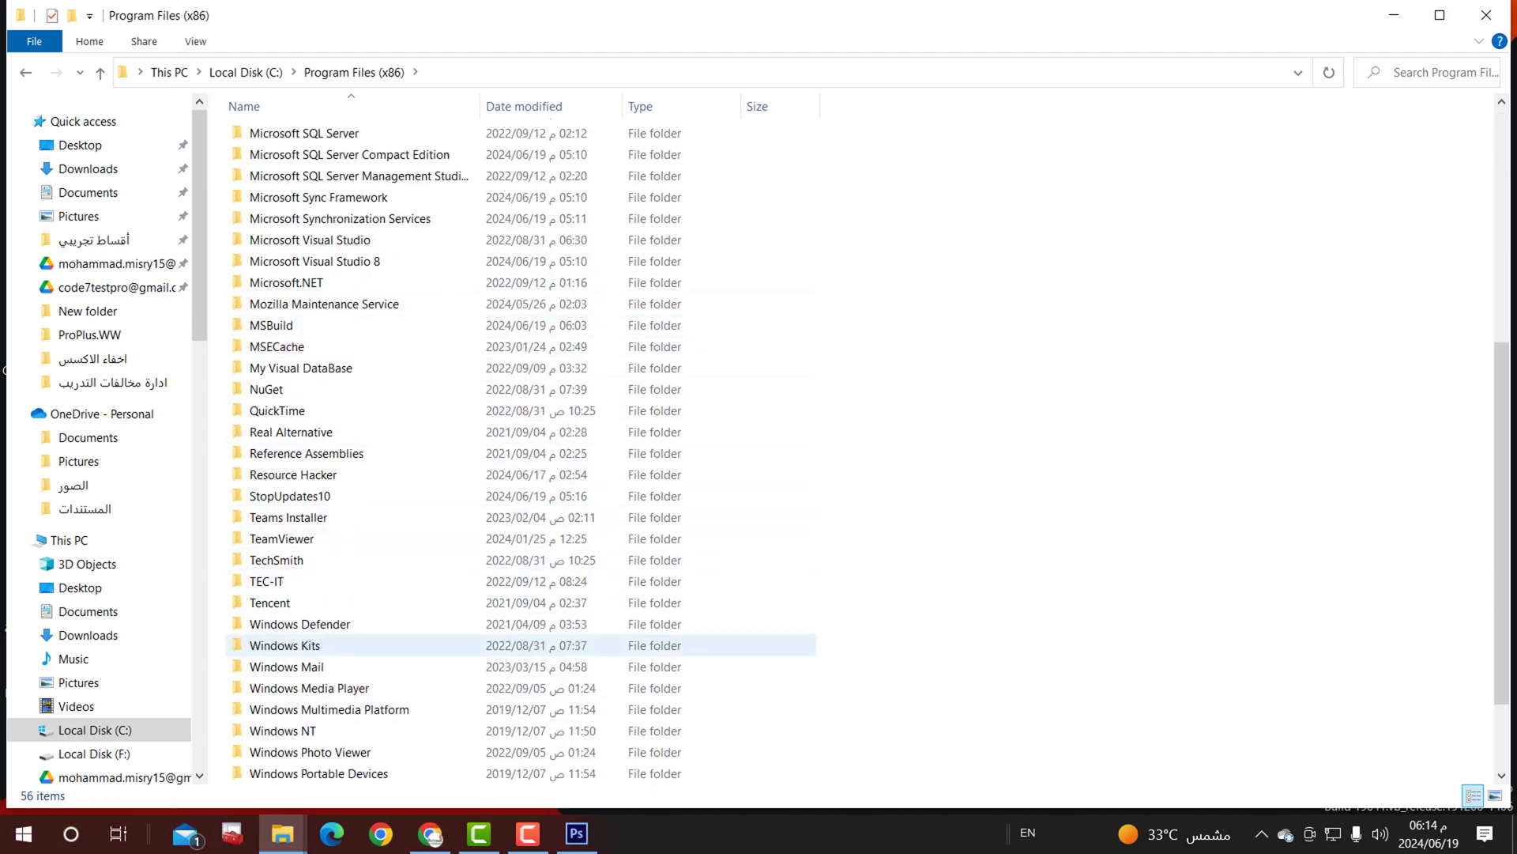
pyautogui.scroll(5, 356, 386)
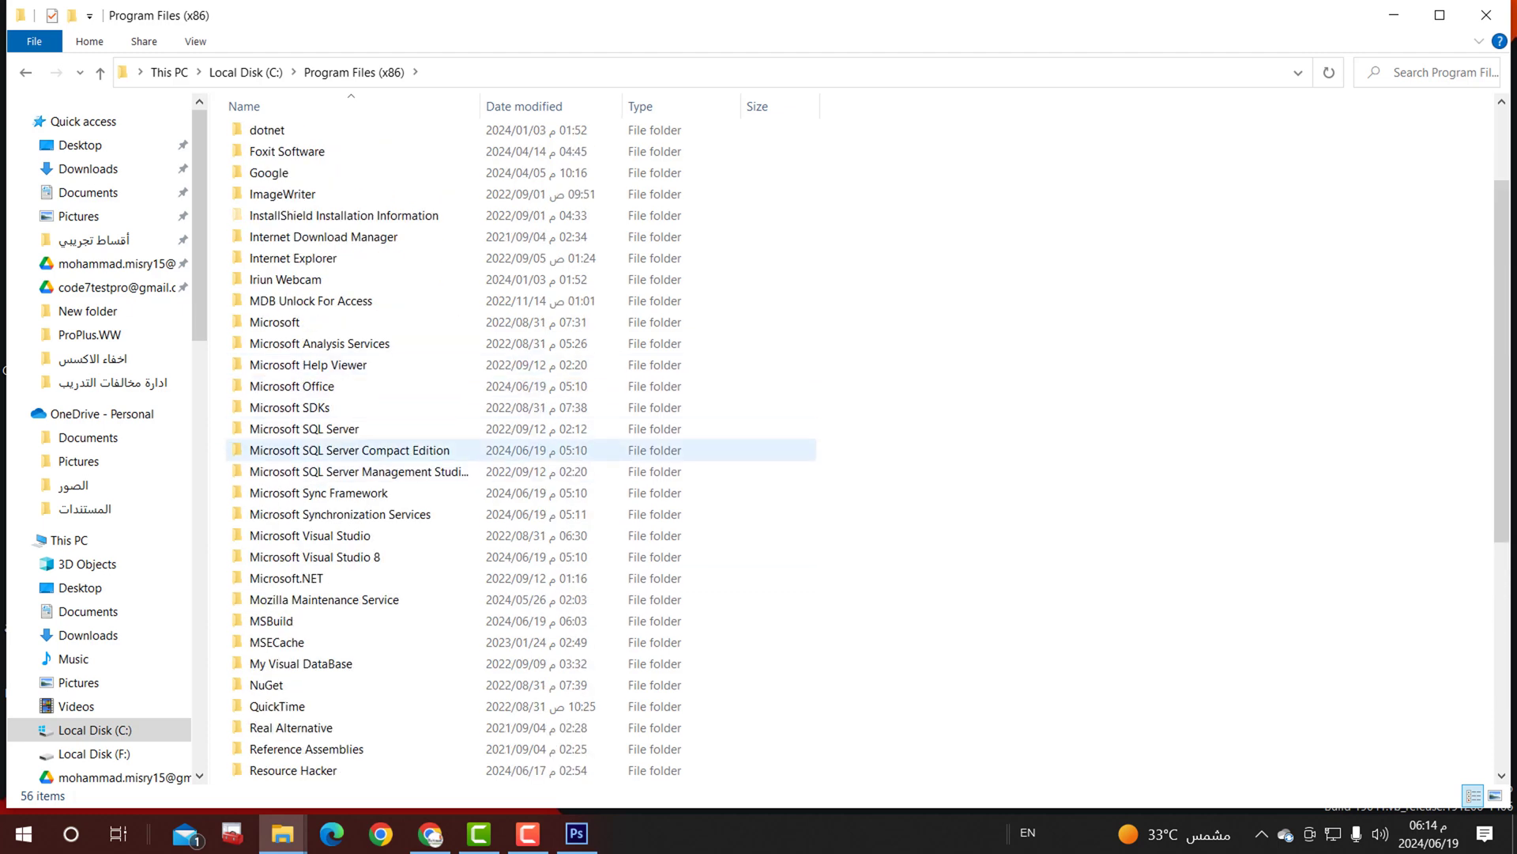
pyautogui.click(332, 387)
pyautogui.doubleClick(332, 387)
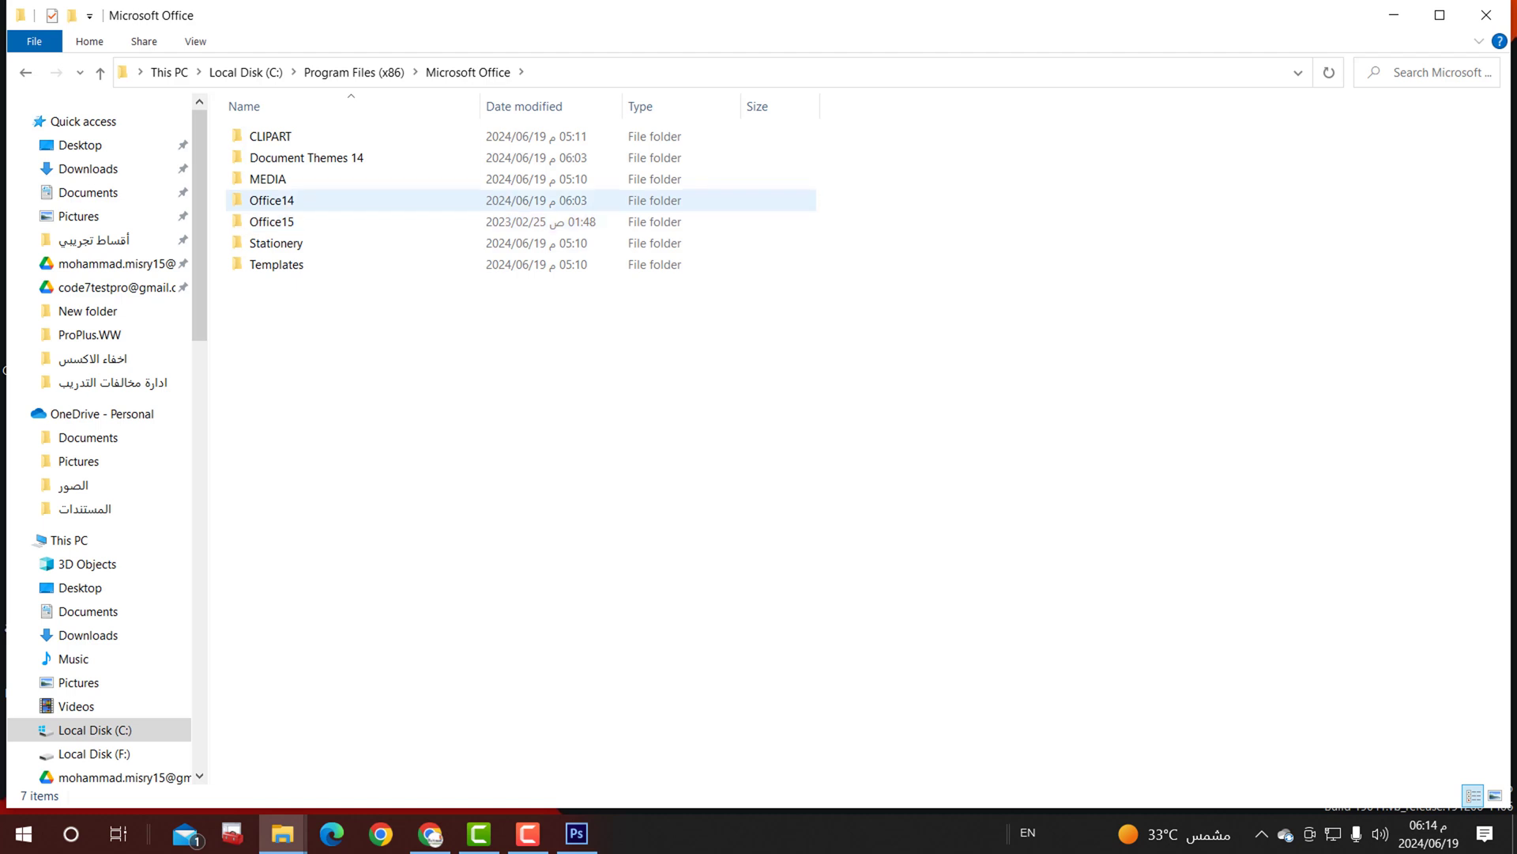
pyautogui.click(316, 200)
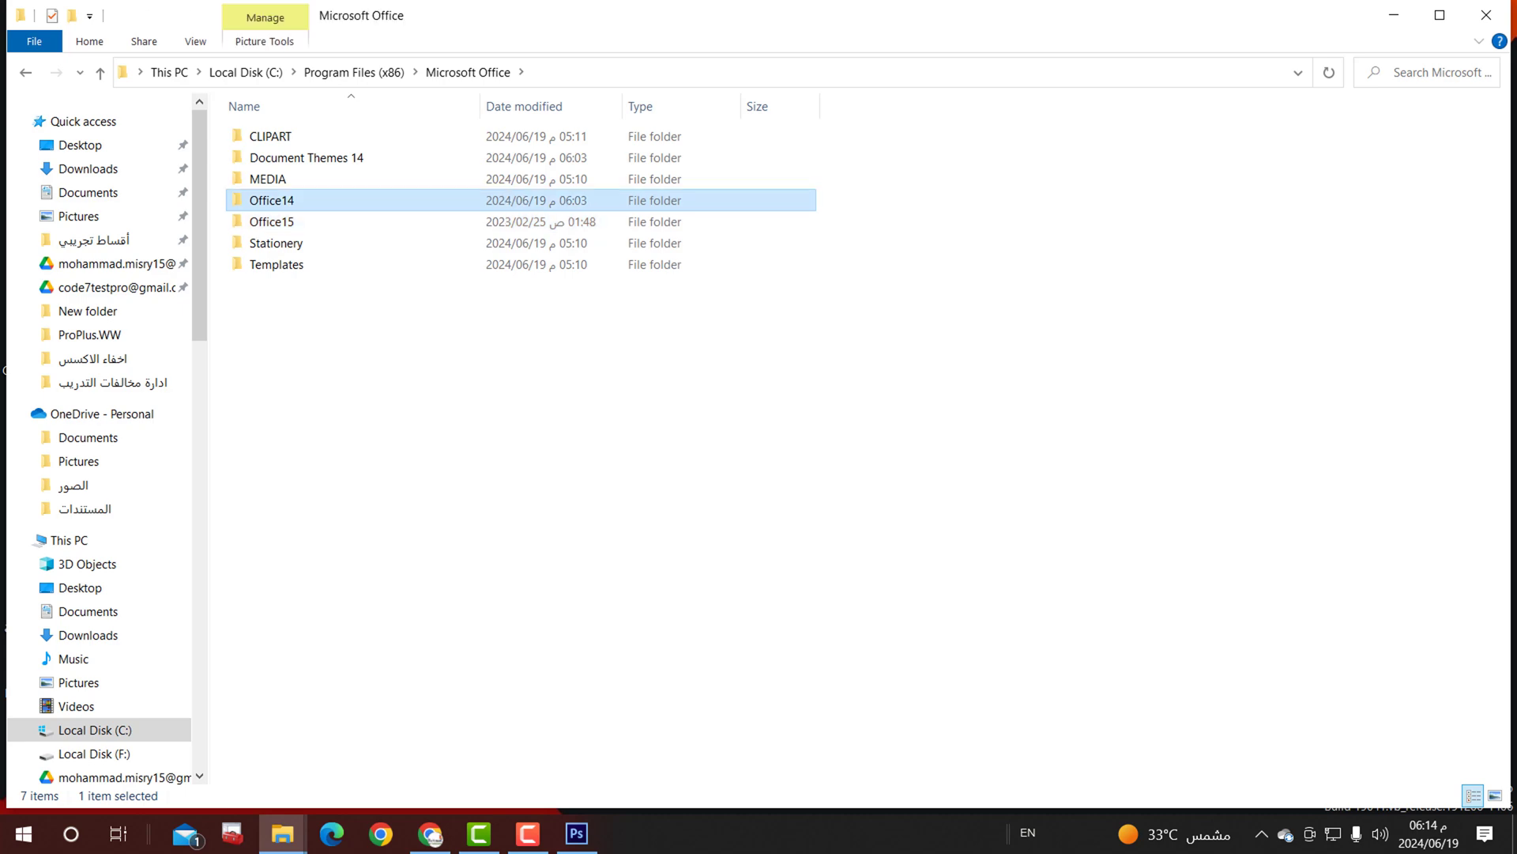
pyautogui.doubleClick(316, 201)
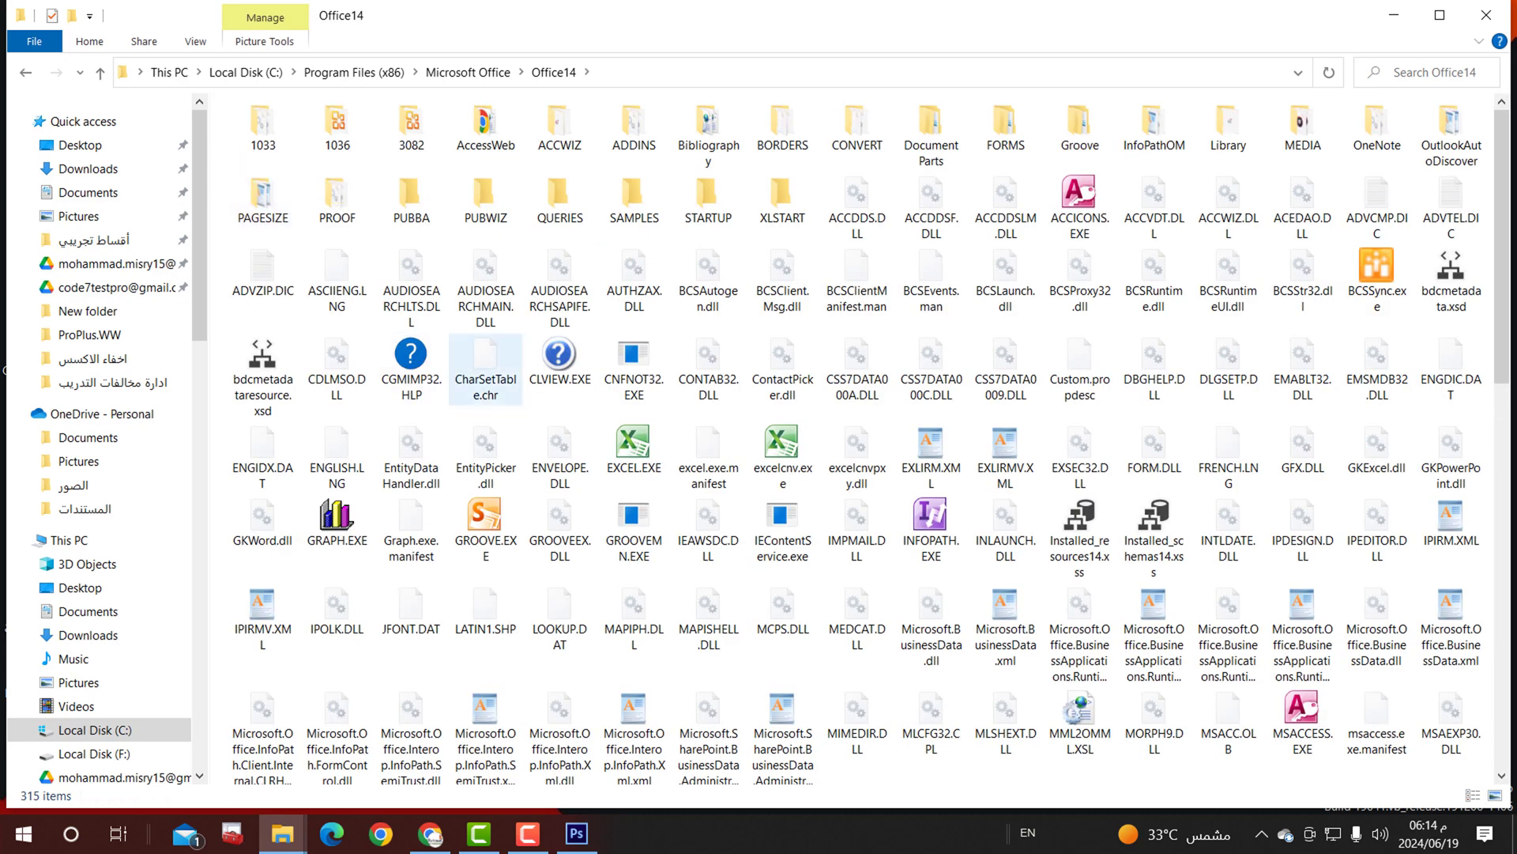
# Step: Create a desktop shortcut to MSACCESS.EXE from the Office14 folder and place it below the Microsoft Access 2010 shortcut
pyautogui.scroll(-12, 783, 320)
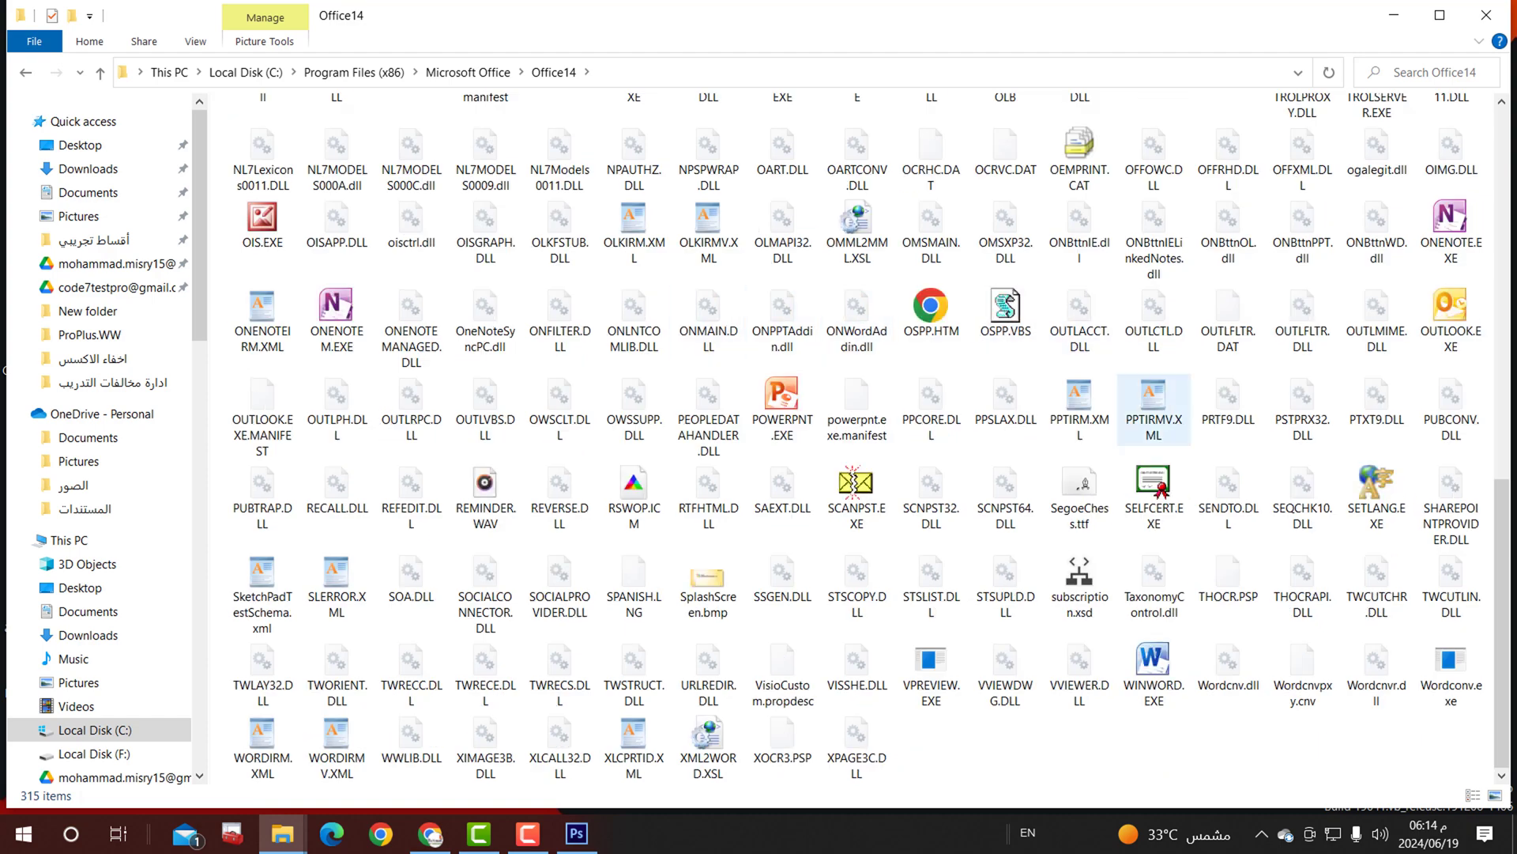
pyautogui.scroll(12, 1154, 407)
pyautogui.click(1080, 207)
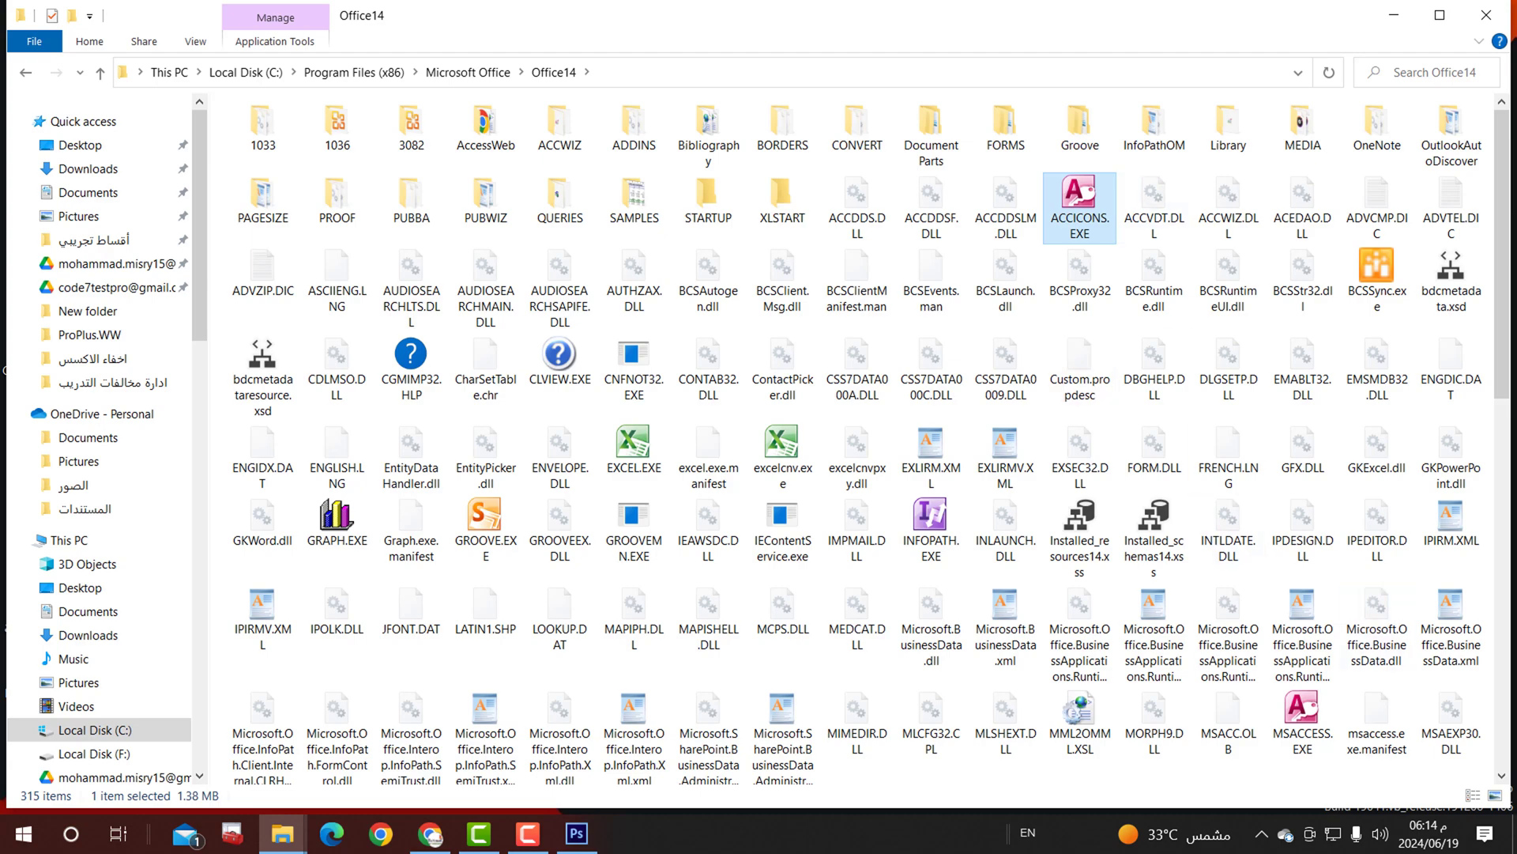
pyautogui.click(1303, 719)
pyautogui.scroll(-10, 1303, 237)
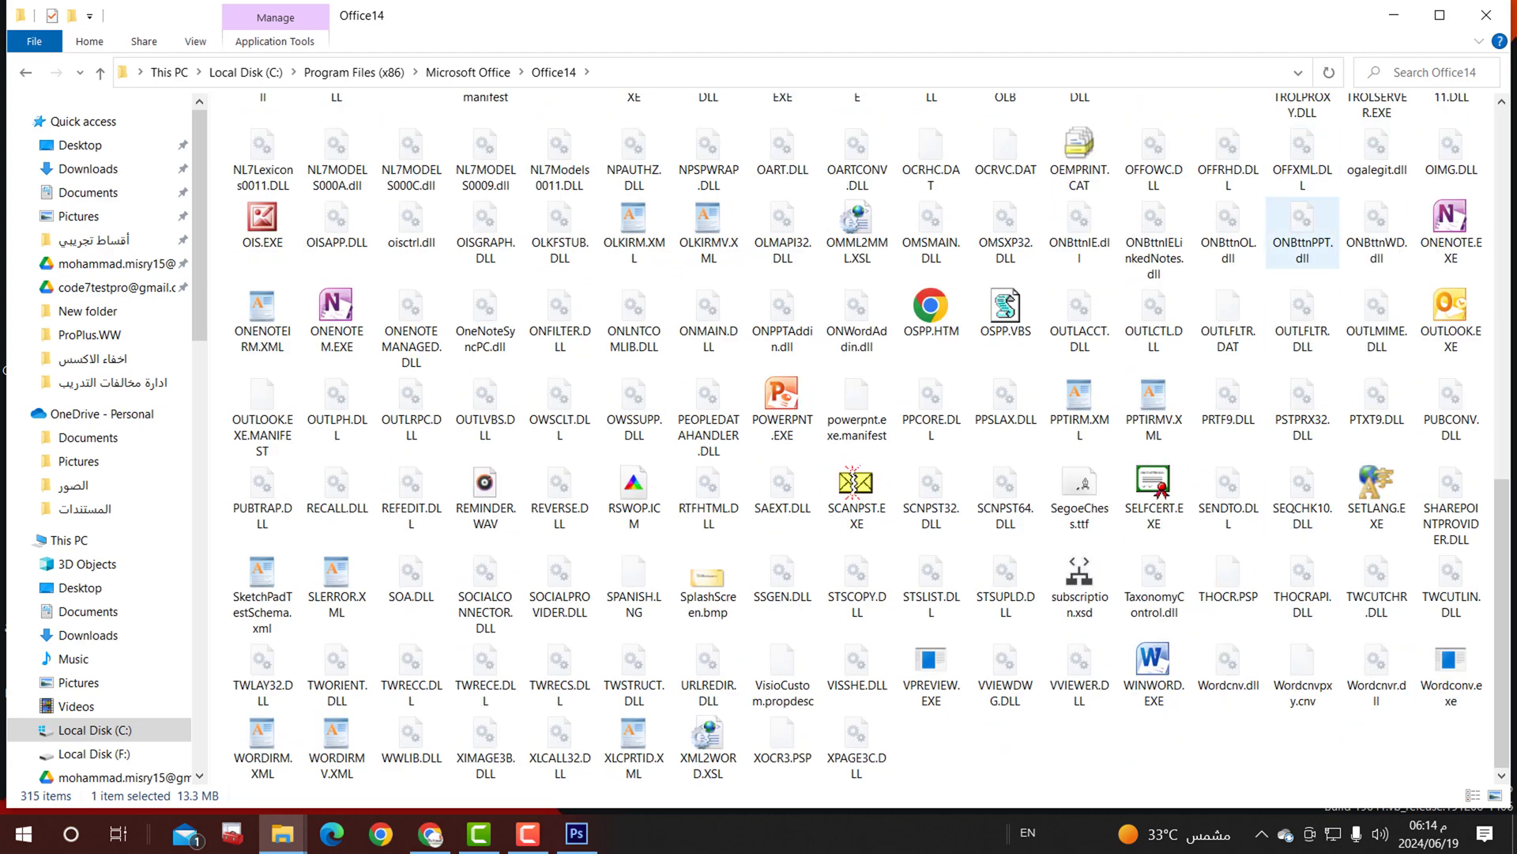
pyautogui.scroll(6, 1304, 237)
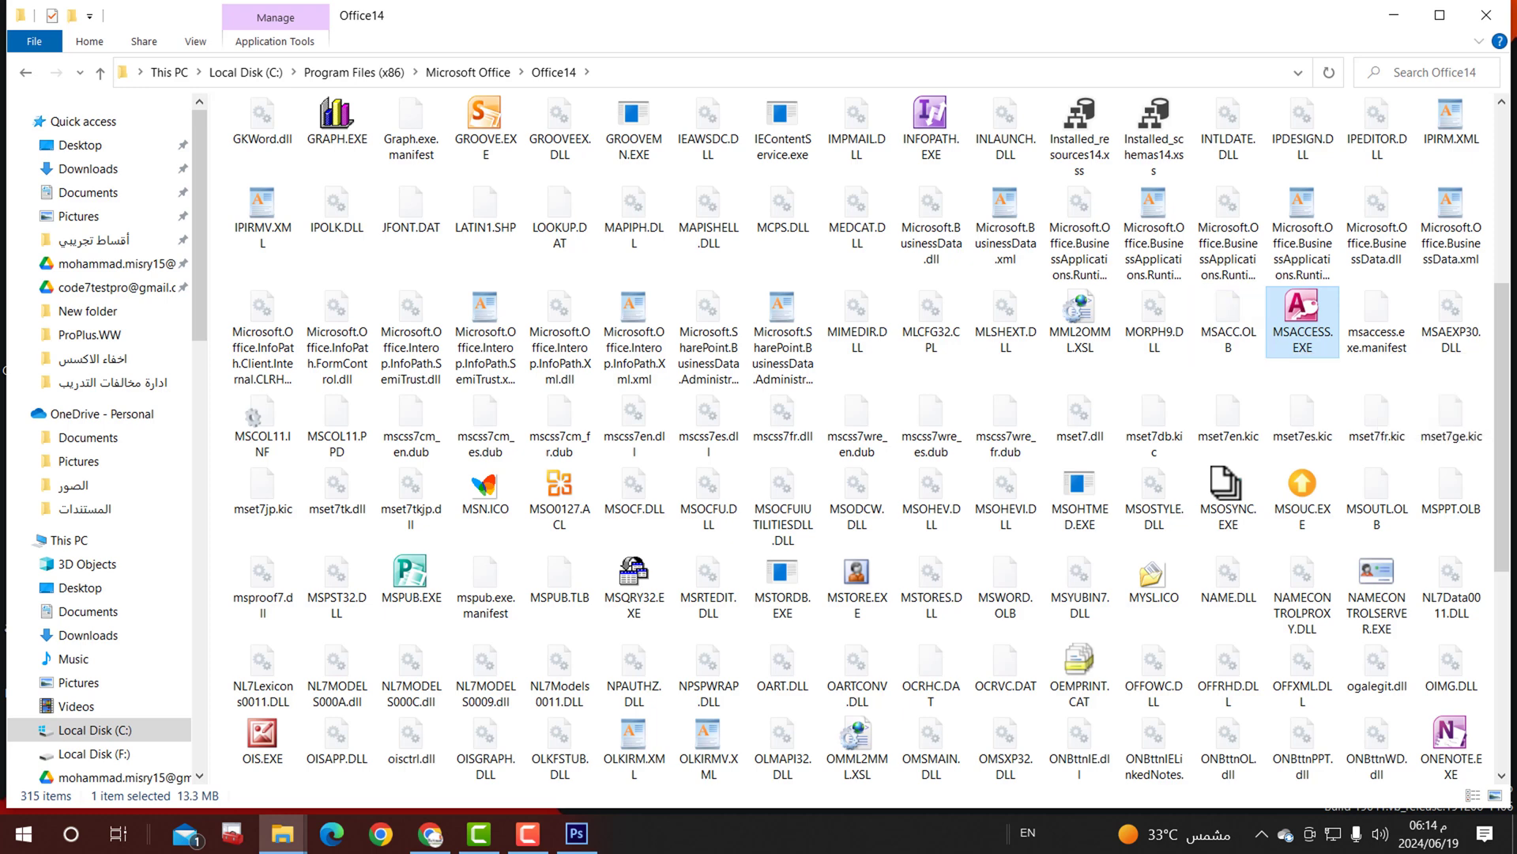
pyautogui.rightClick(1302, 316)
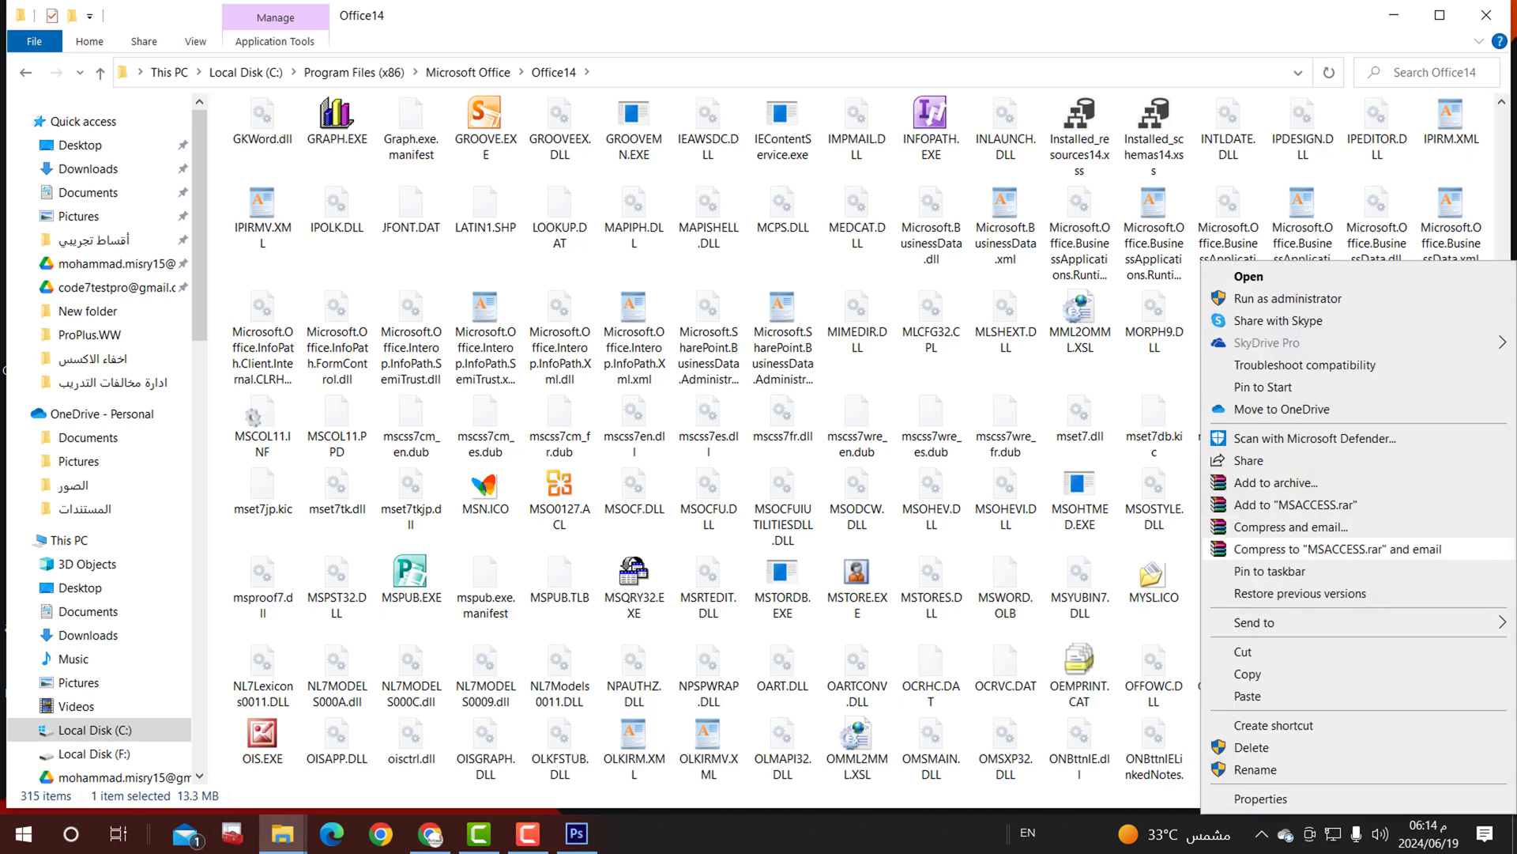
pyautogui.moveTo(1264, 622)
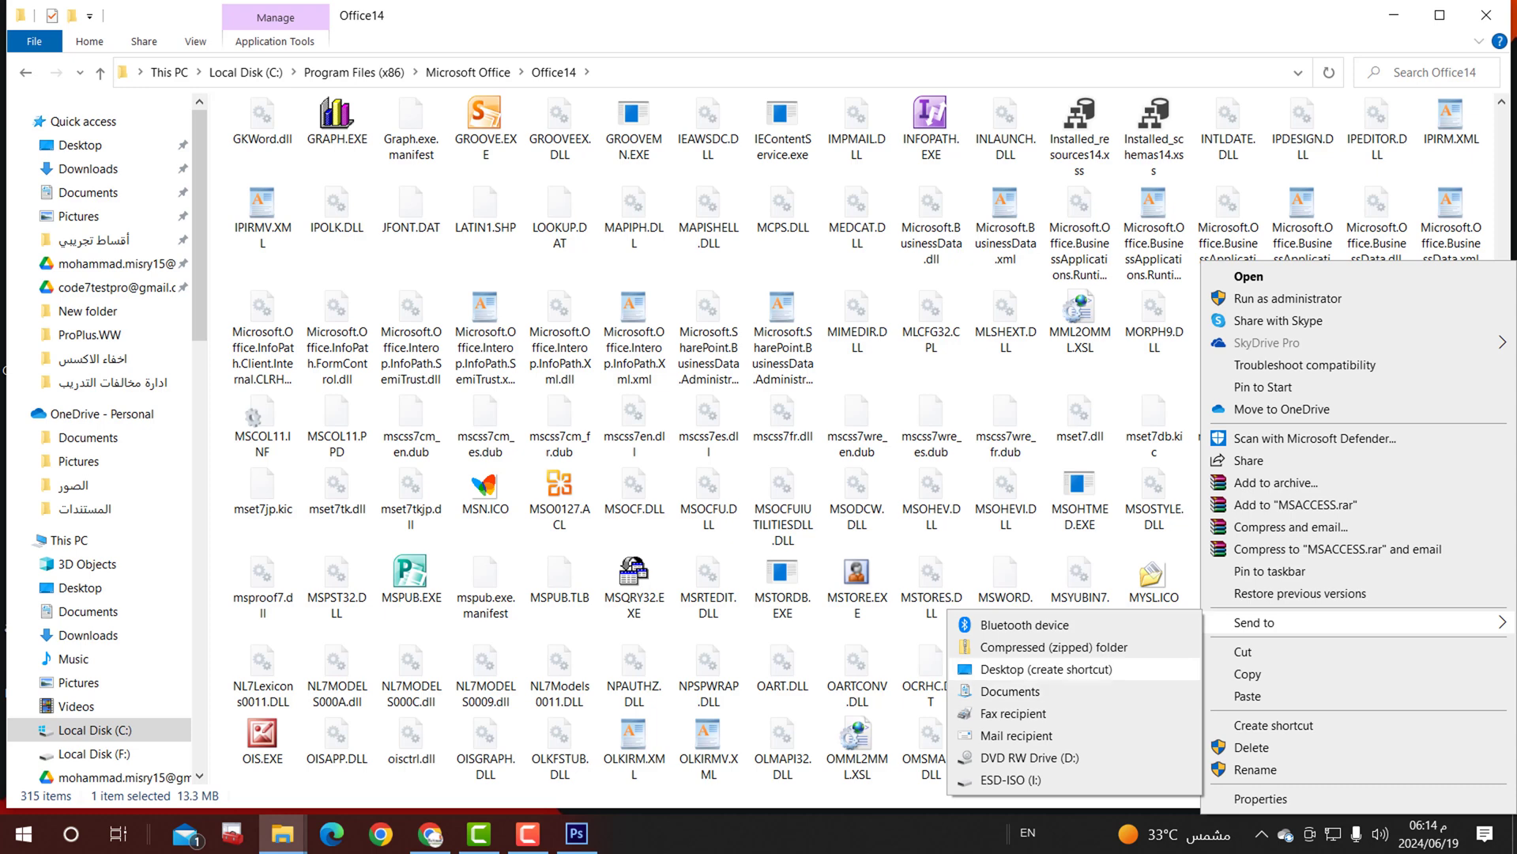
pyautogui.click(1059, 668)
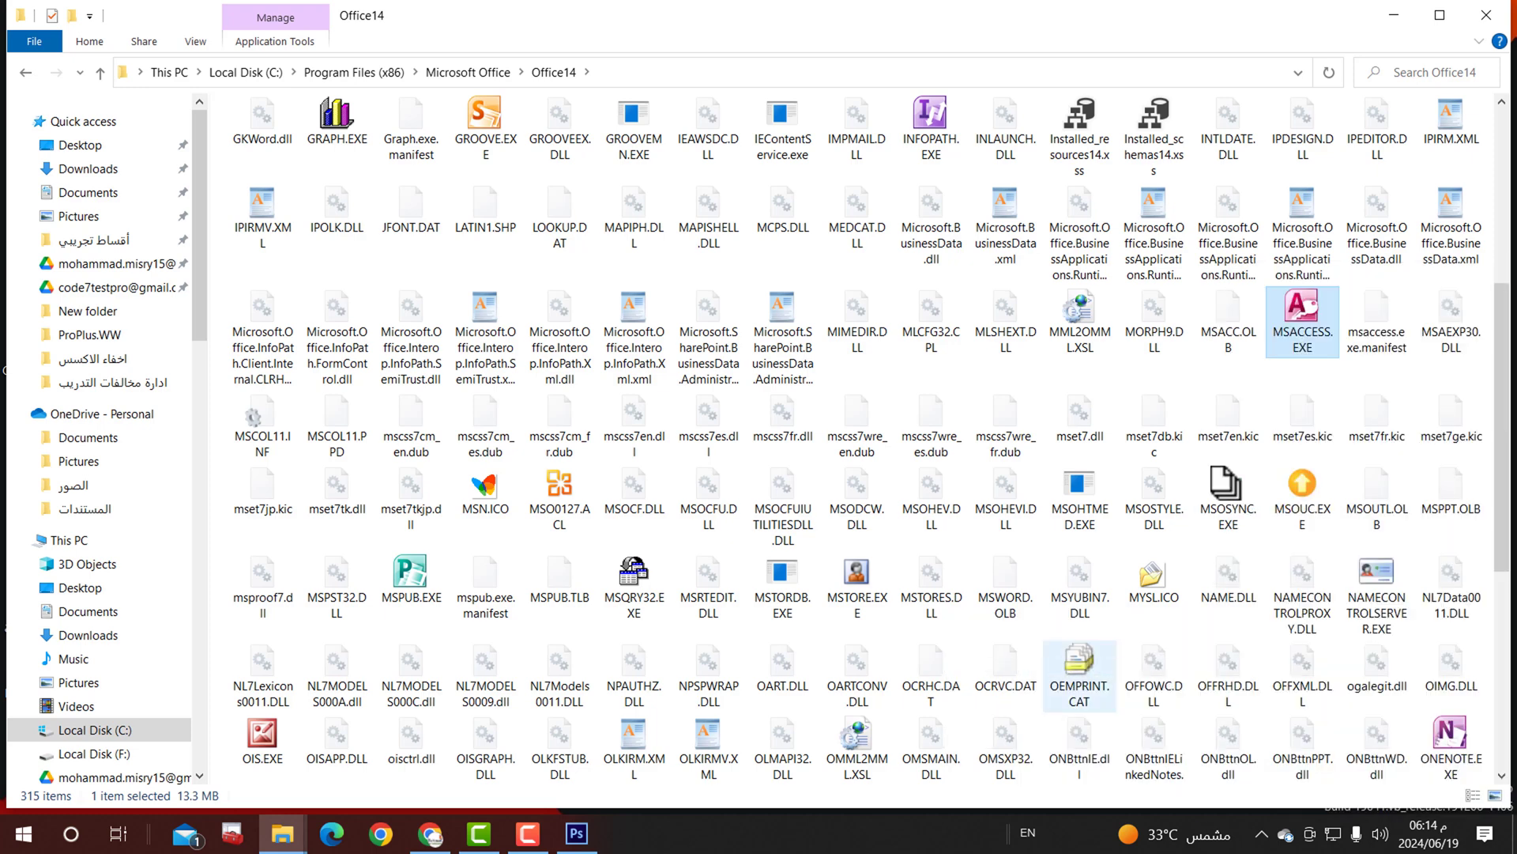
pyautogui.click(1393, 15)
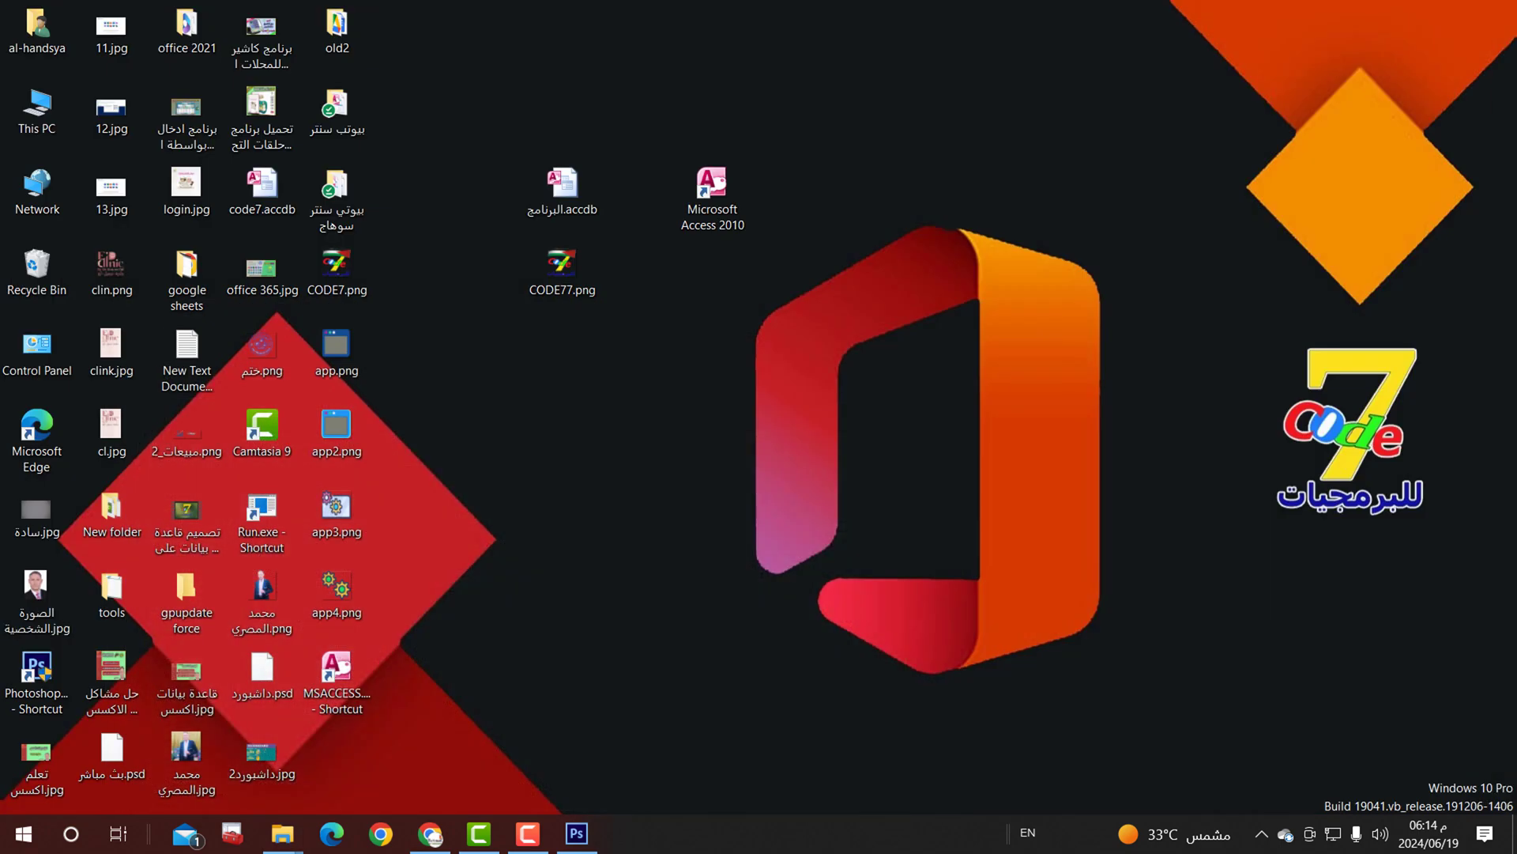
pyautogui.moveTo(337, 672); pyautogui.dragTo(708, 324)
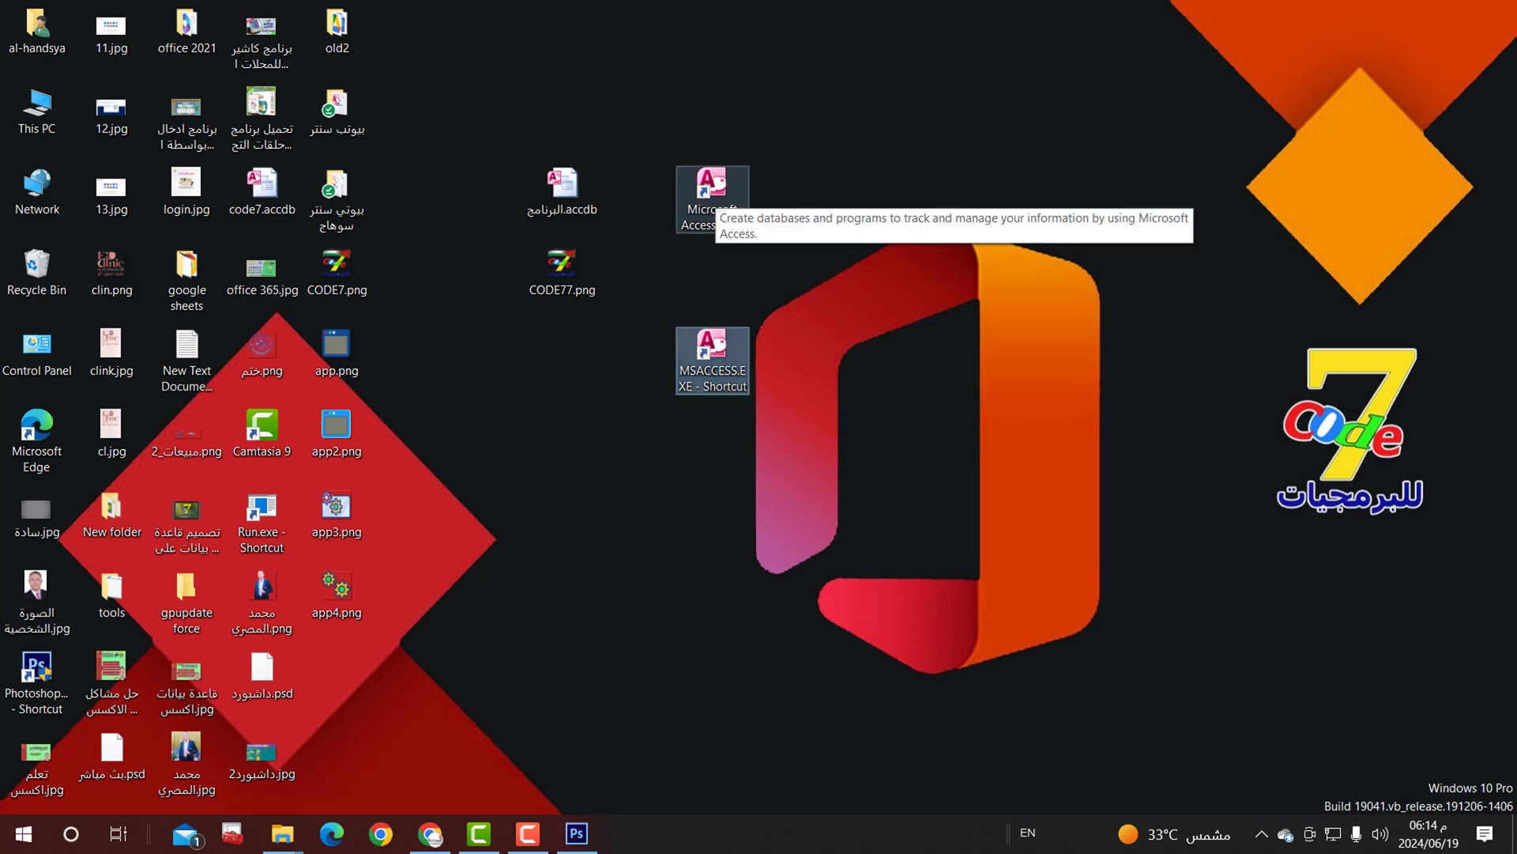
# Step: Check the shortcut properties of the desktop's Microsoft Access 2010 shortcut and close them without changes
pyautogui.click(734, 206)
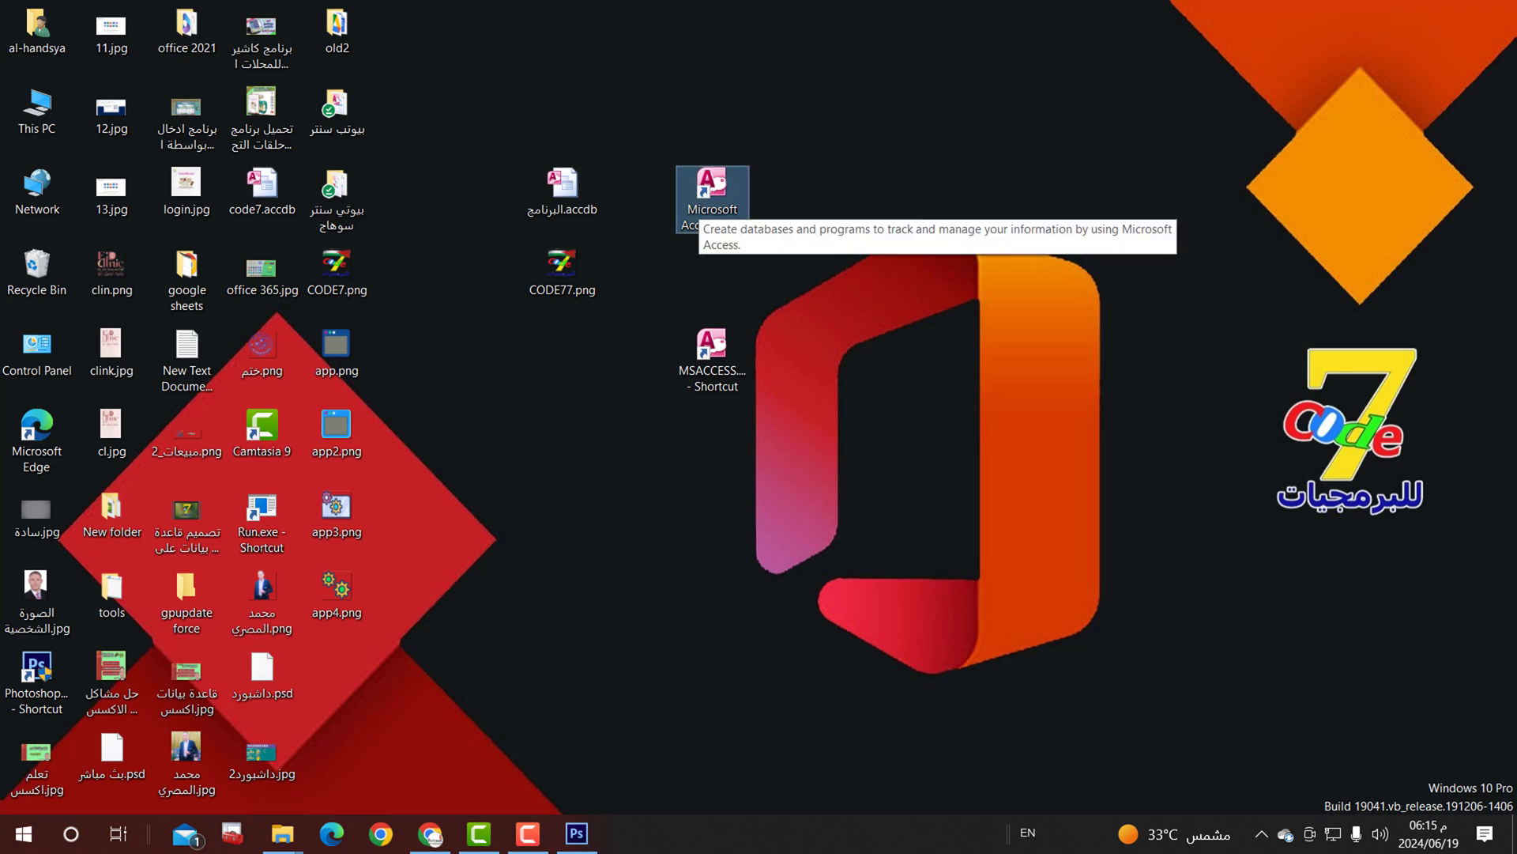
pyautogui.rightClick(677, 168)
pyautogui.click(778, 542)
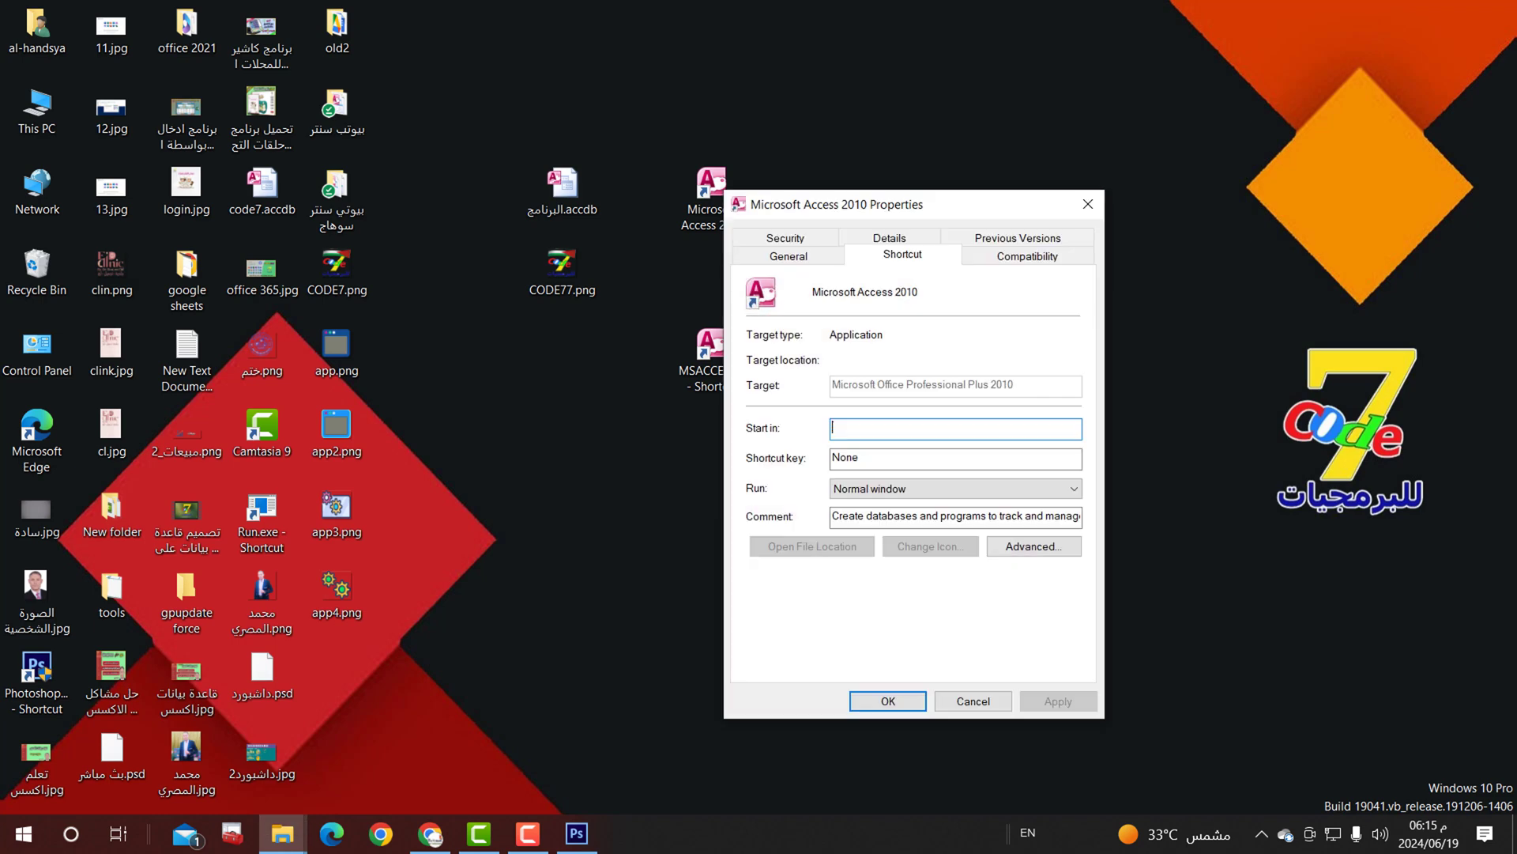
pyautogui.click(973, 701)
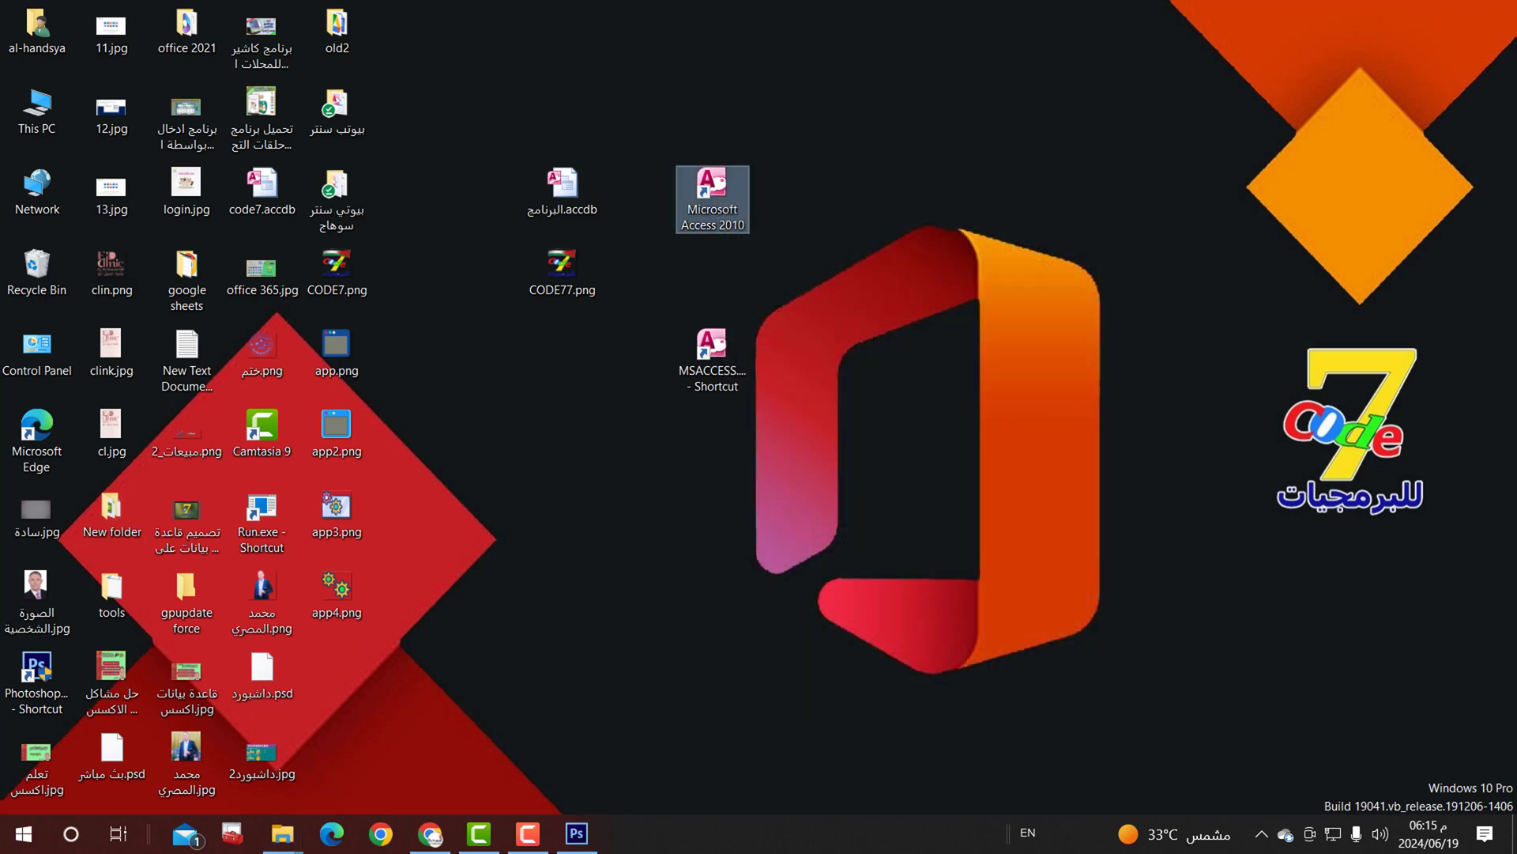
# Step: Change the icon of the desktop MSACCESS.EXE shortcut to the portrait icon file from the Downloads folder and apply it
pyautogui.click(736, 355)
pyautogui.rightClick(721, 355)
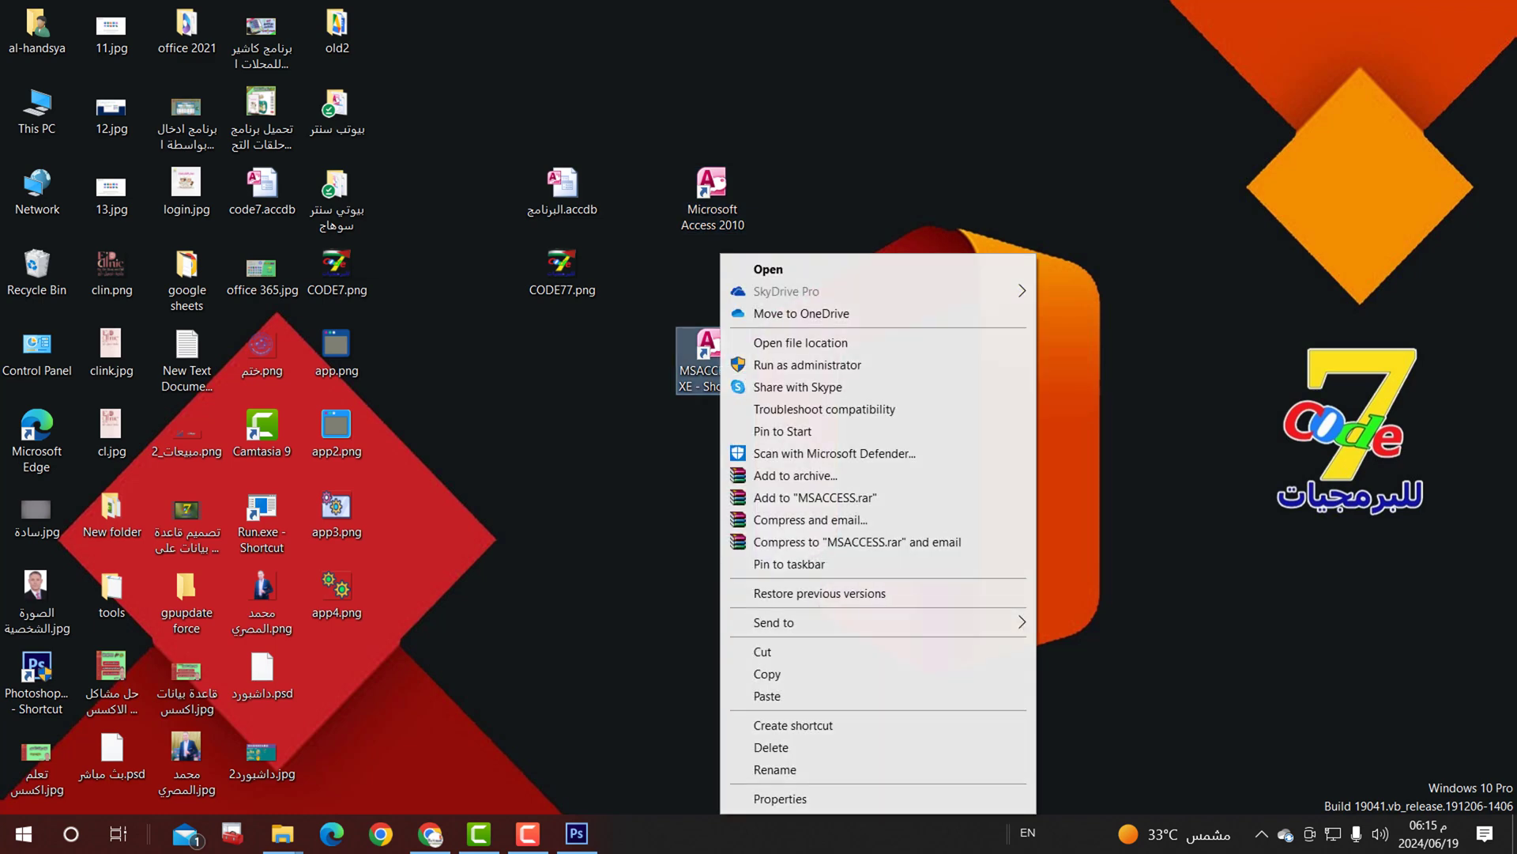
pyautogui.click(780, 798)
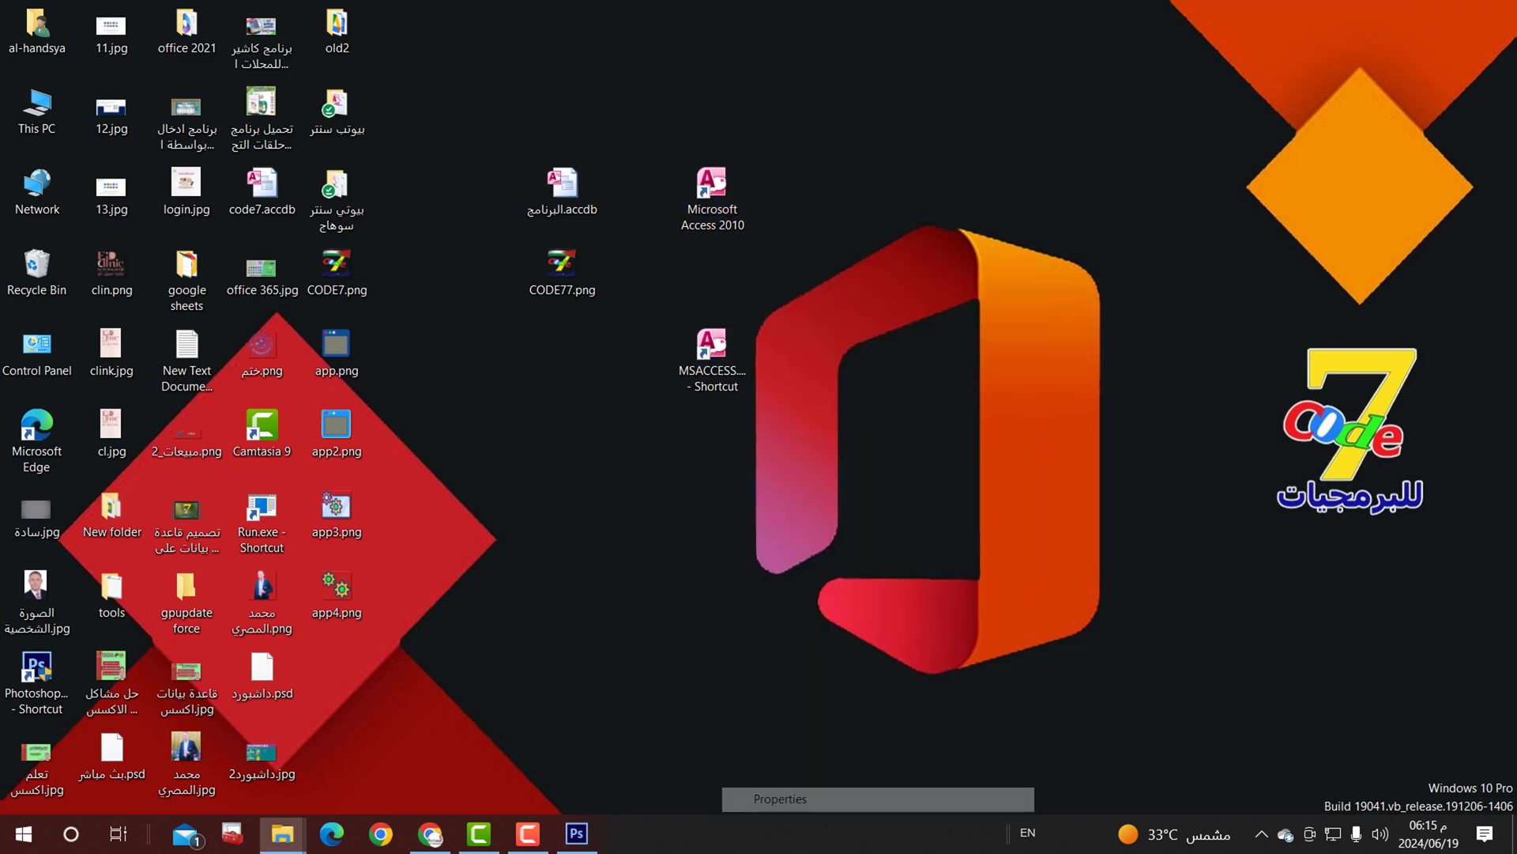
pyautogui.click(934, 632)
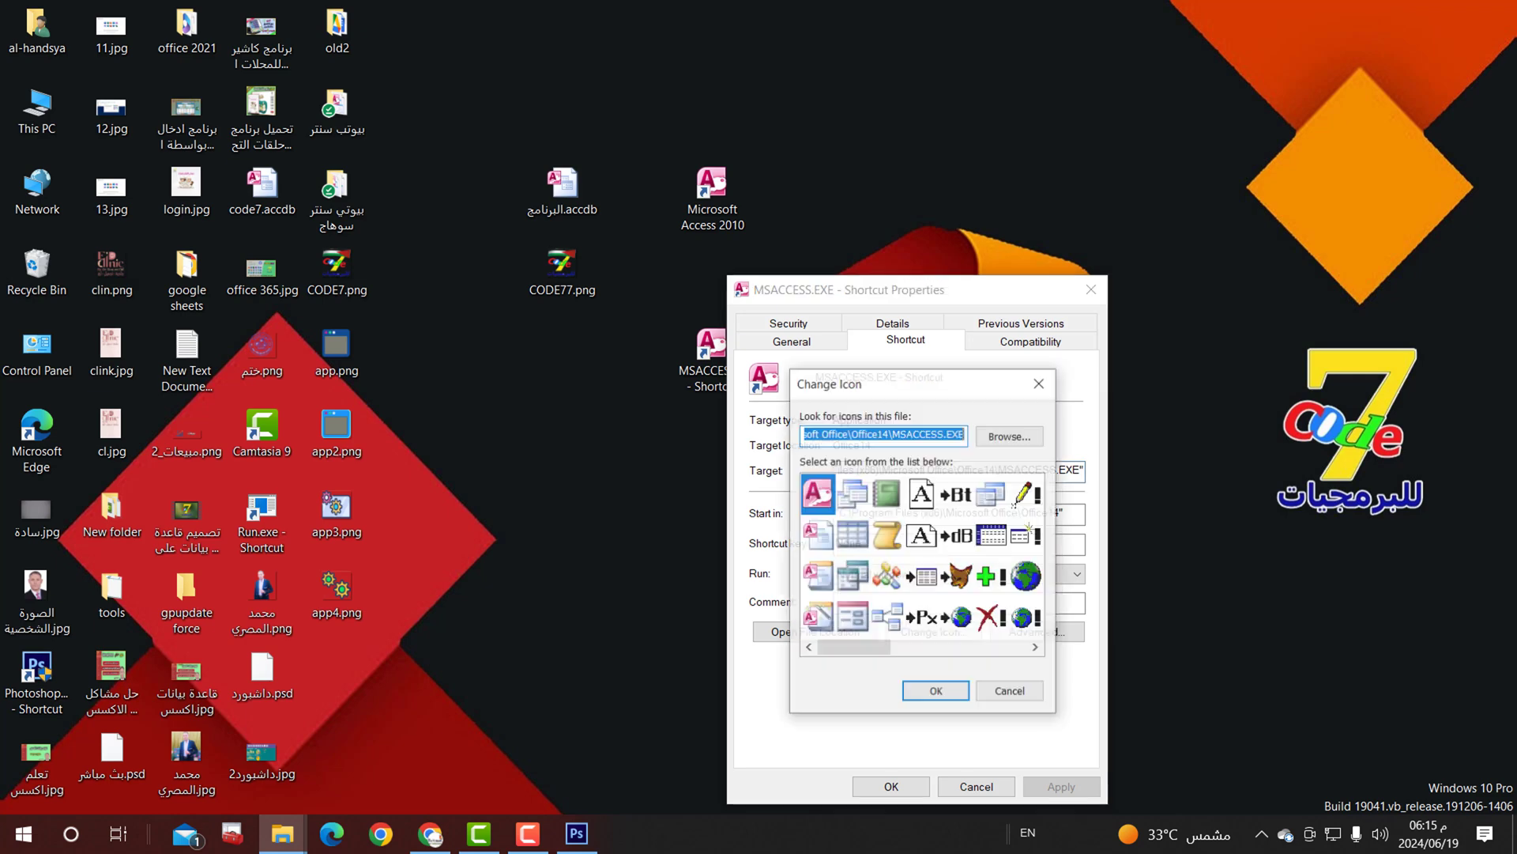
pyautogui.click(1010, 435)
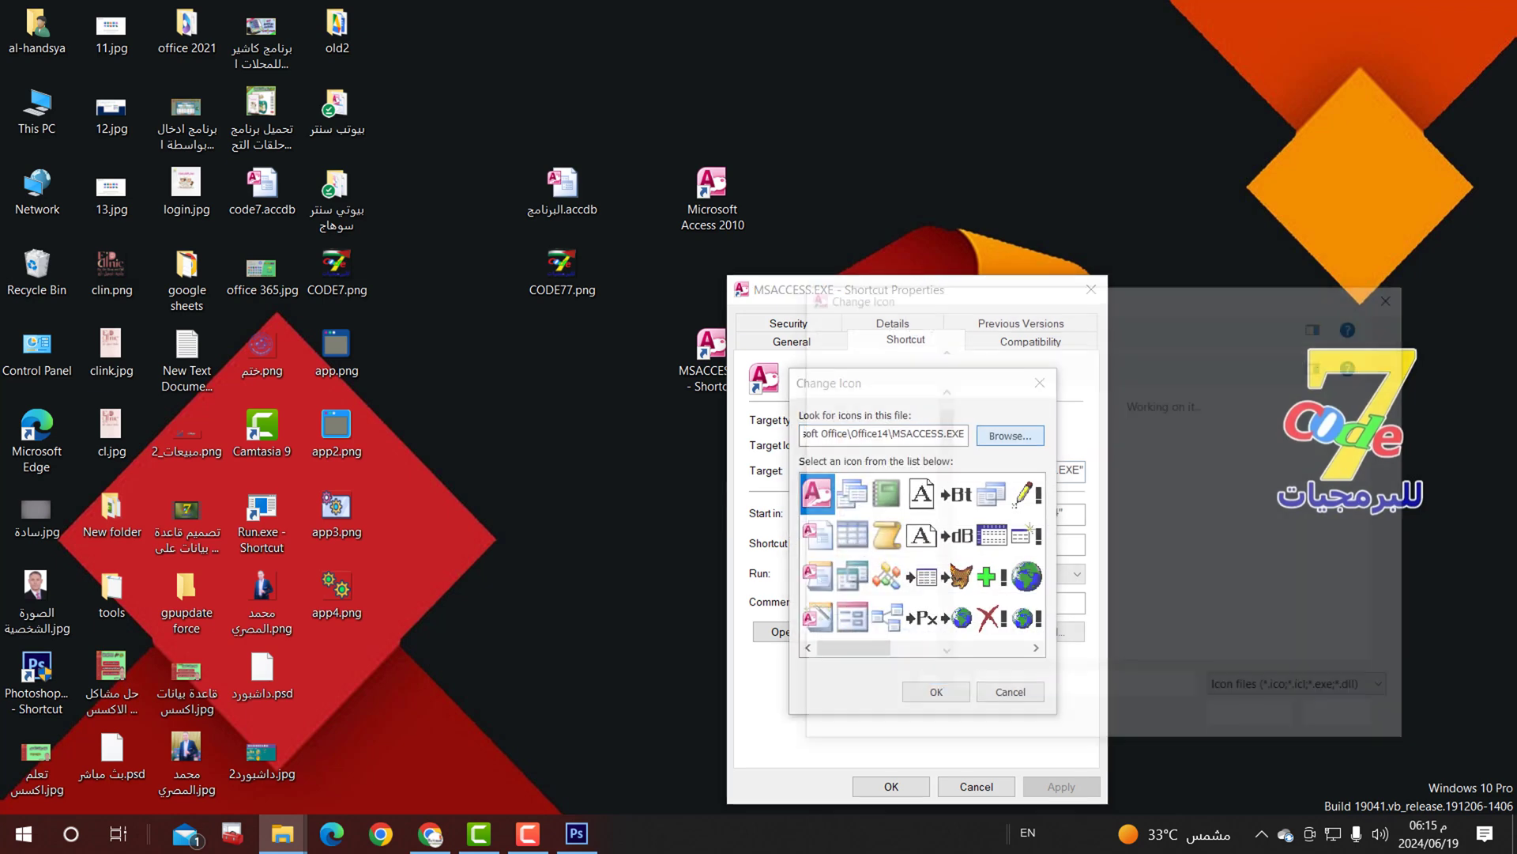
pyautogui.doubleClick(1016, 469)
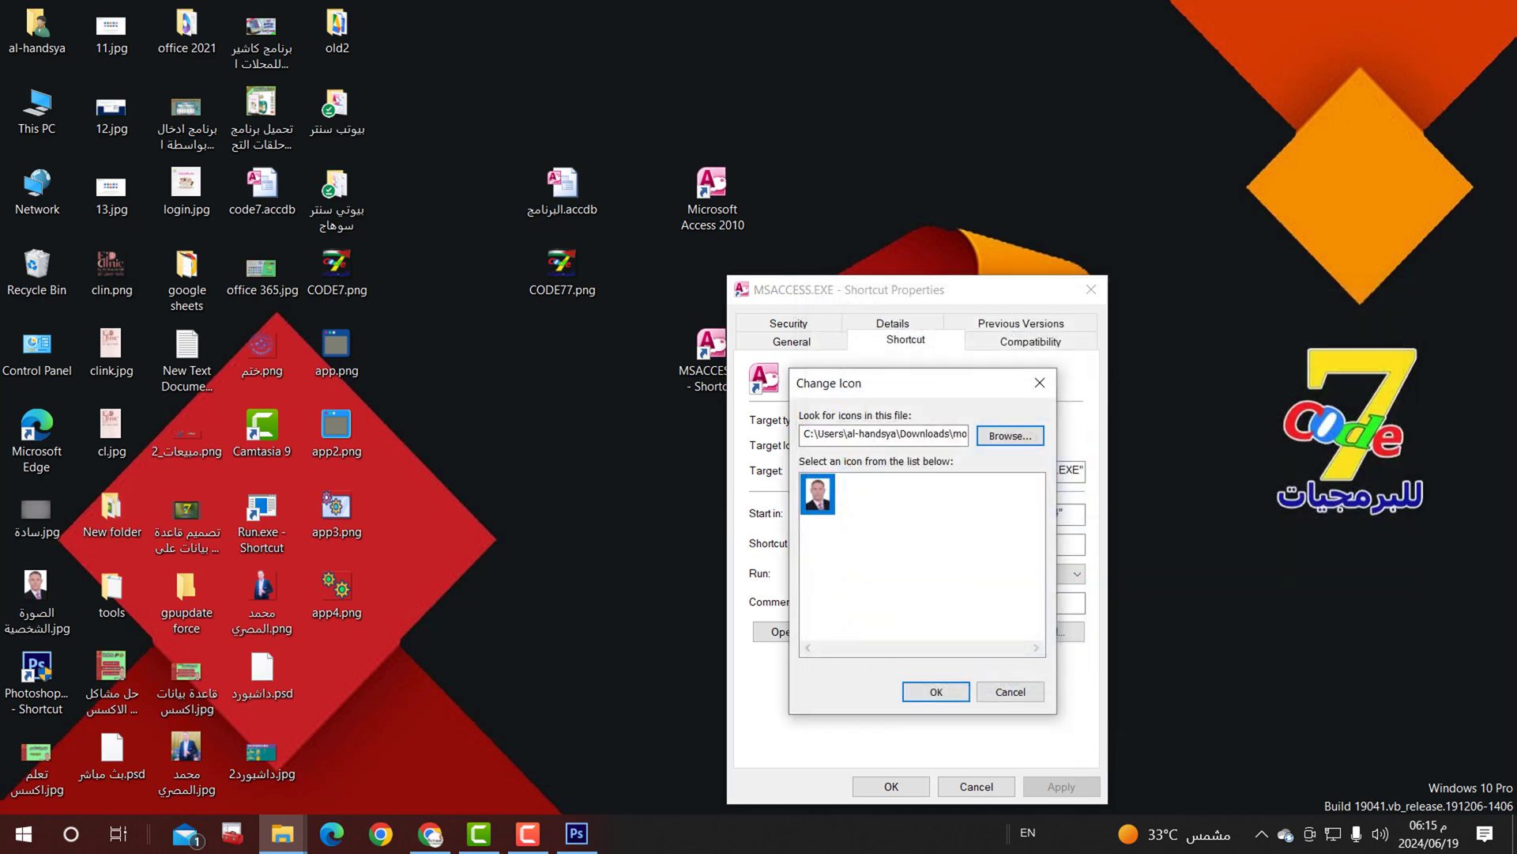
pyautogui.press('Return')
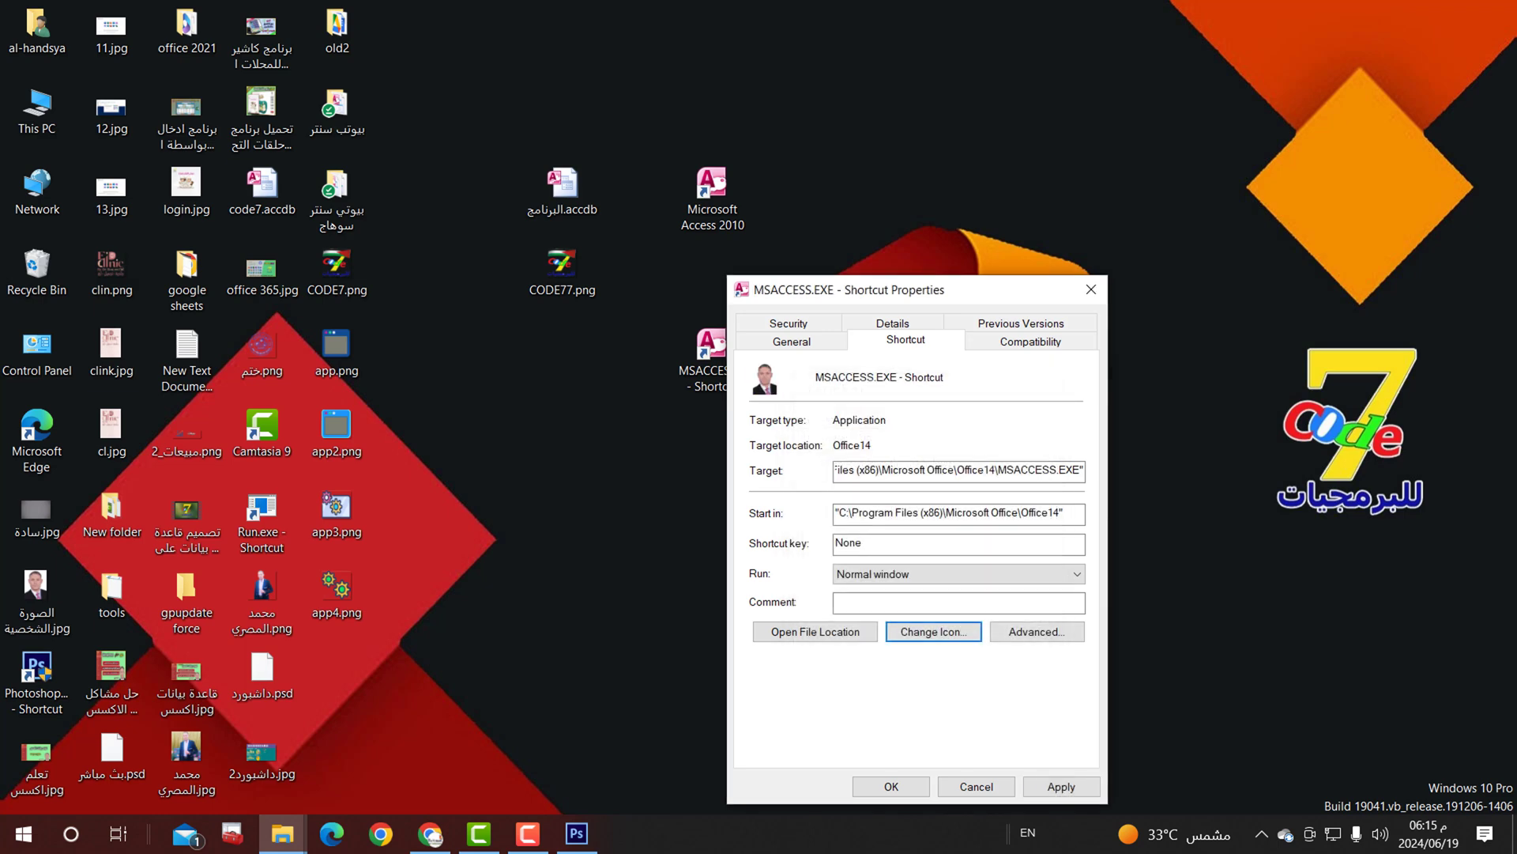
pyautogui.click(1061, 787)
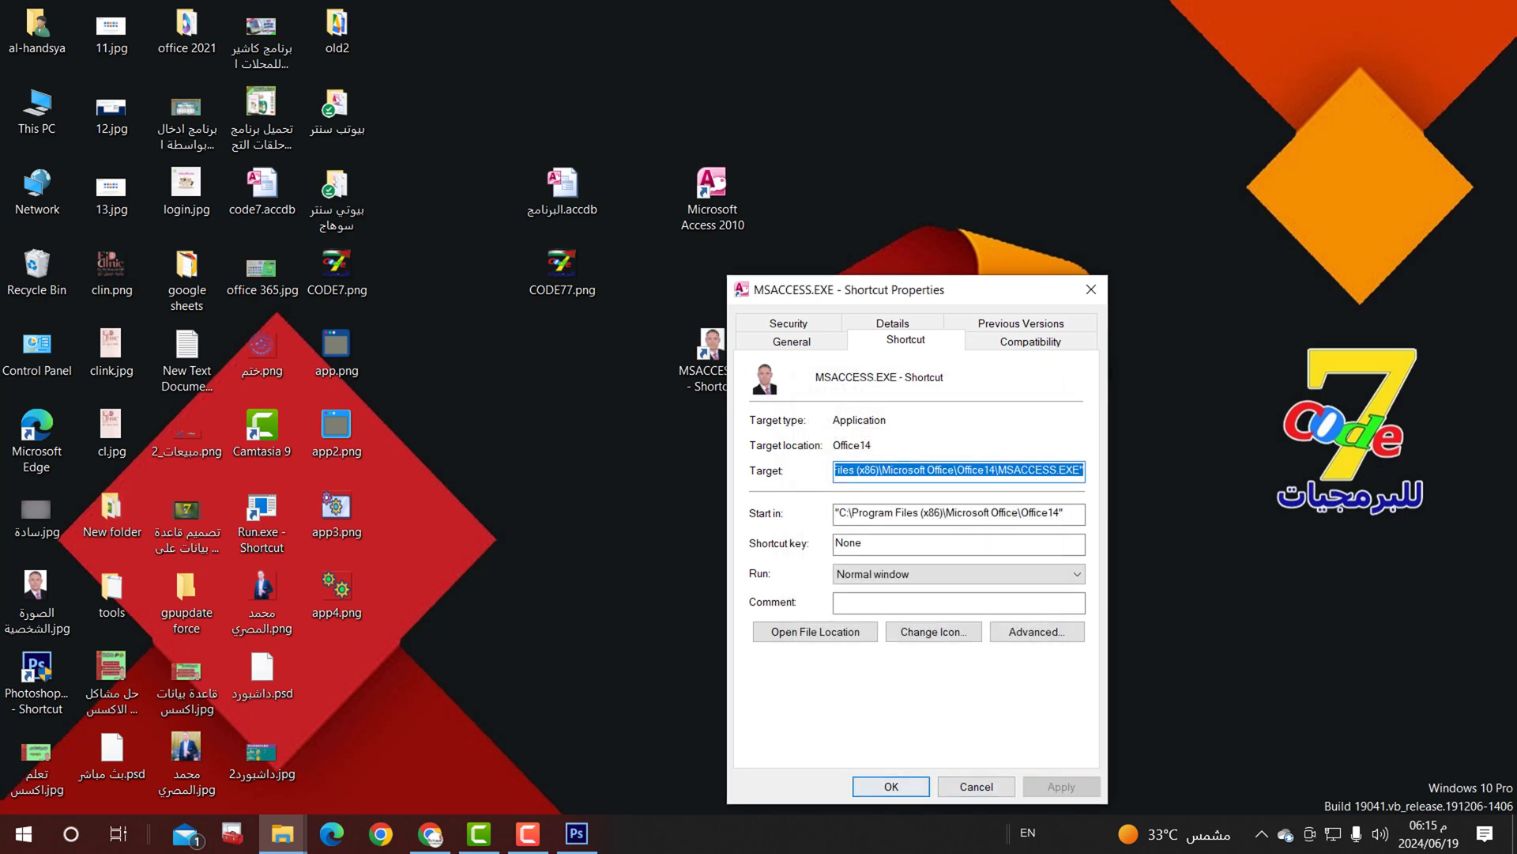
pyautogui.press('Return')
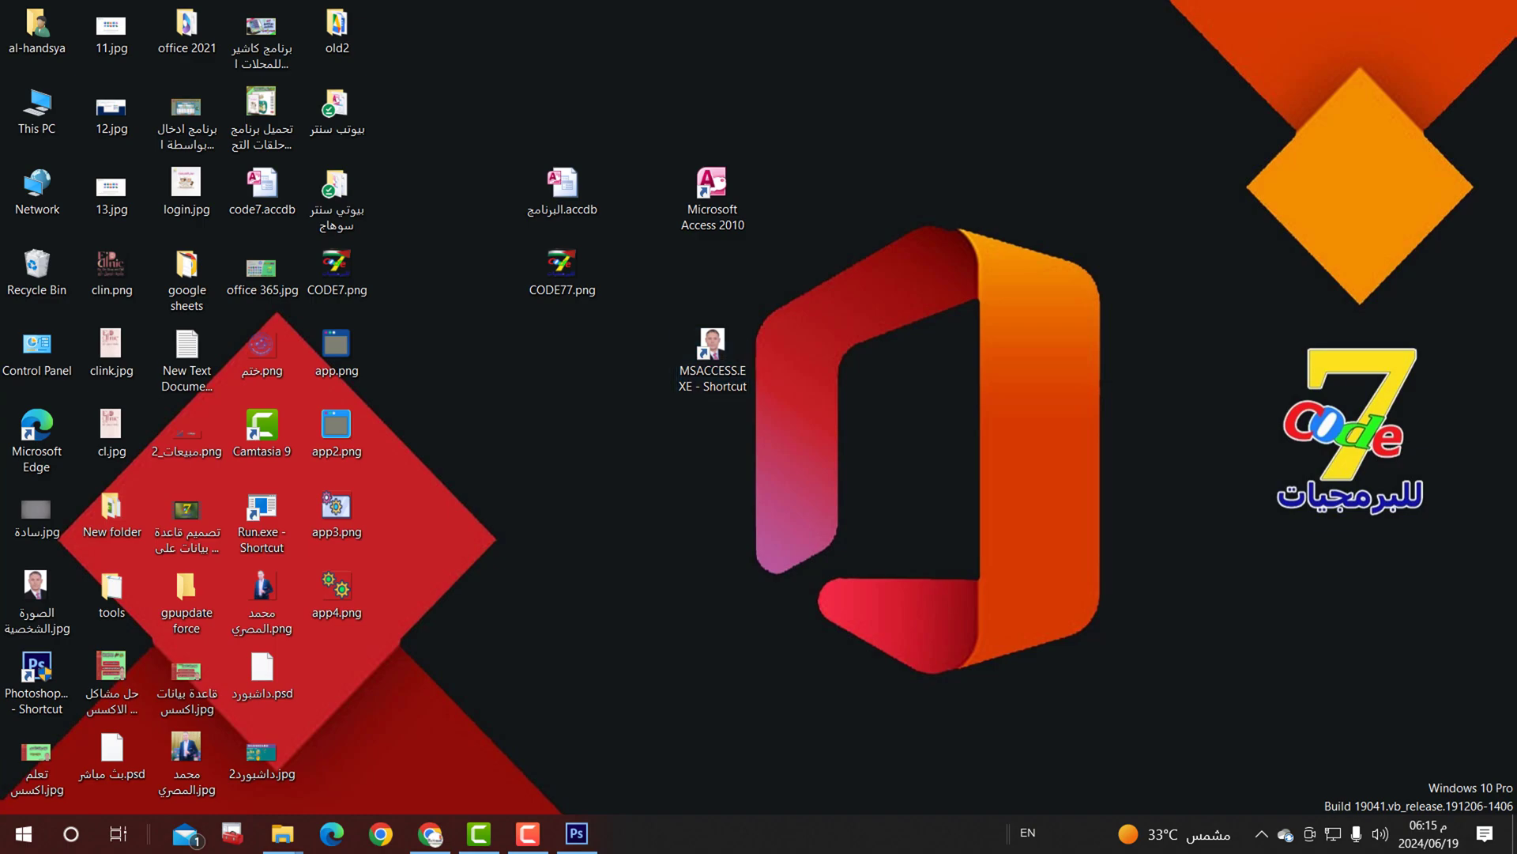
# Step: Launch Access from the MSACCESS.EXE shortcut and close it, and open البرنامج.accdb to compare the taskbar icons before closing it
pyautogui.doubleClick(712, 360)
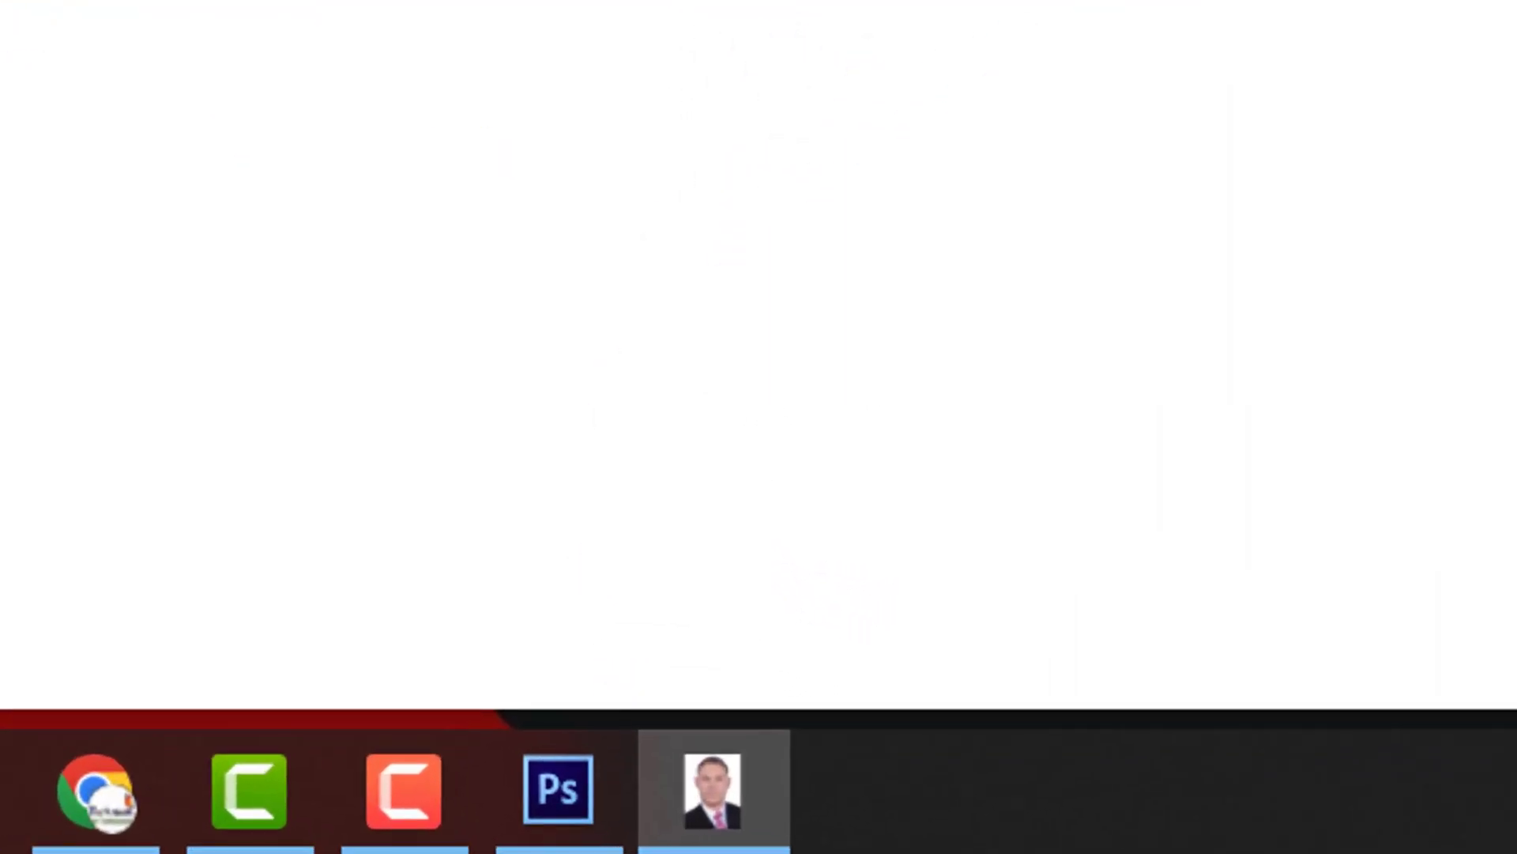
pyautogui.hotkey('alt', 'F4')
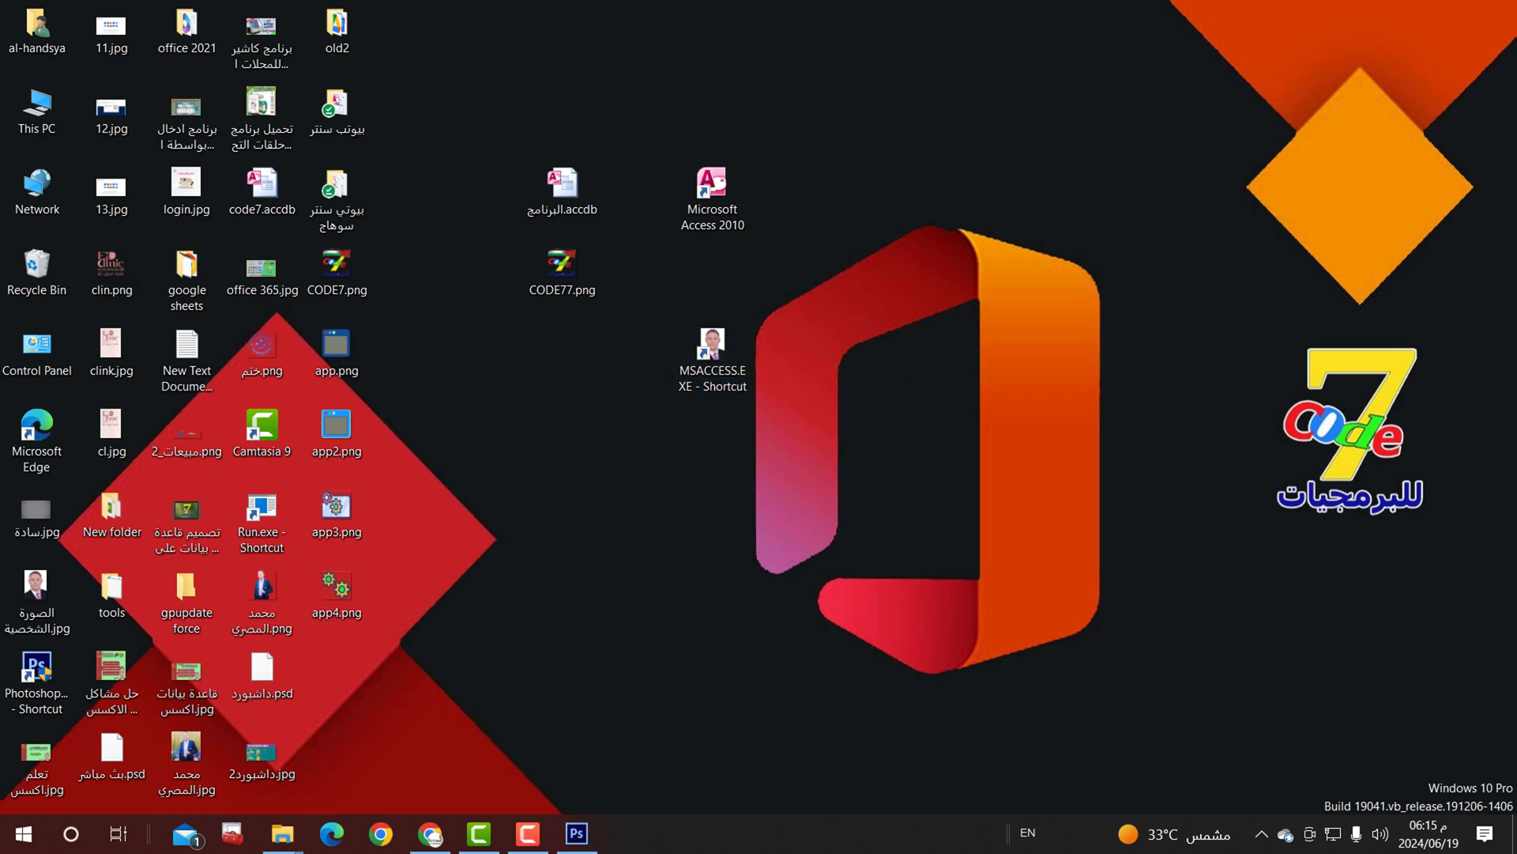
pyautogui.moveTo(726, 311); pyautogui.dragTo(708, 467)
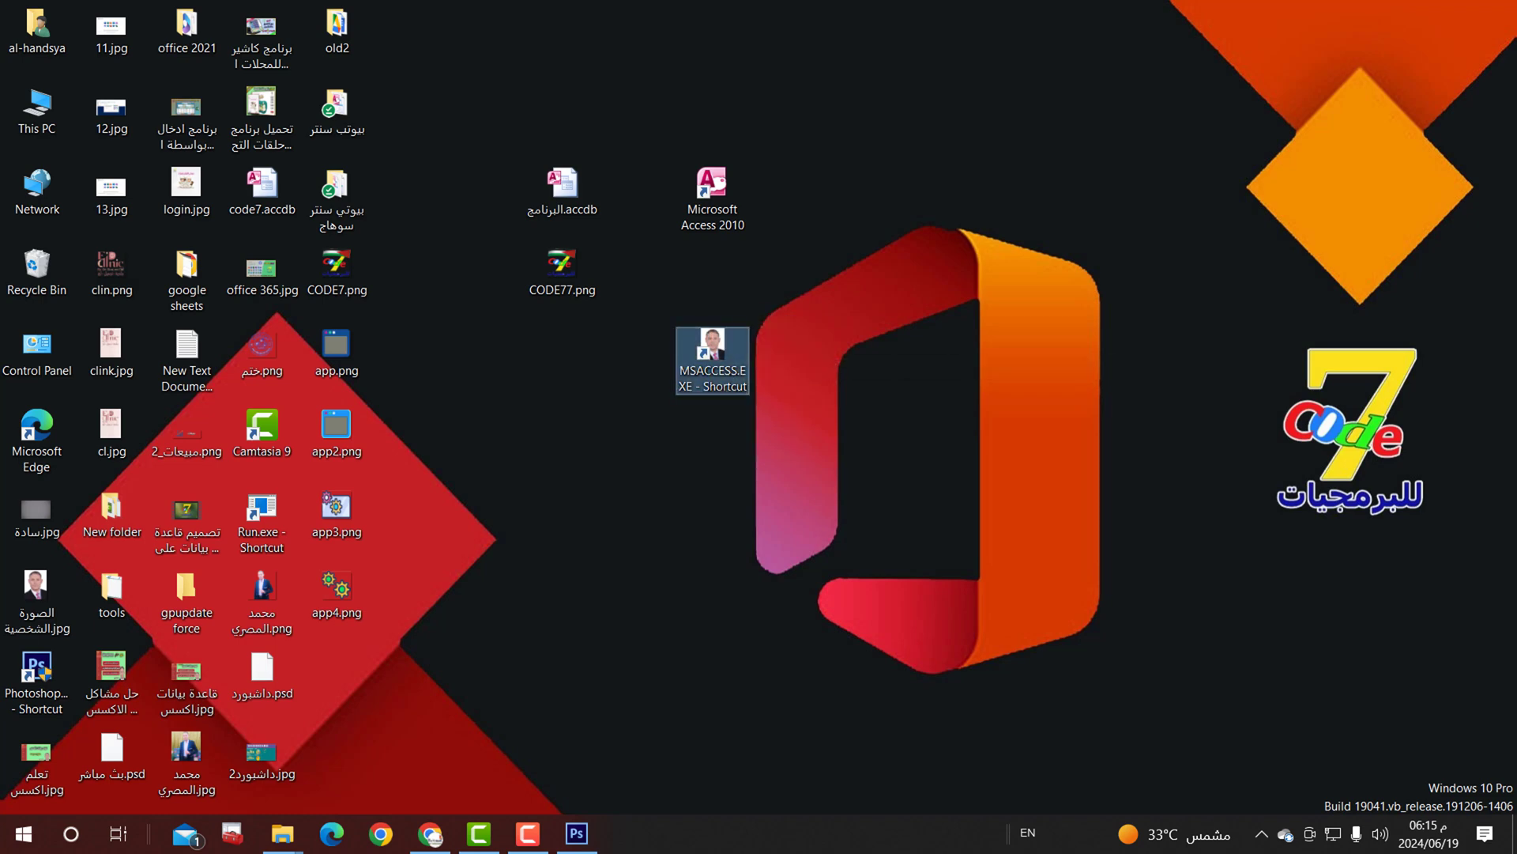
pyautogui.doubleClick(562, 189)
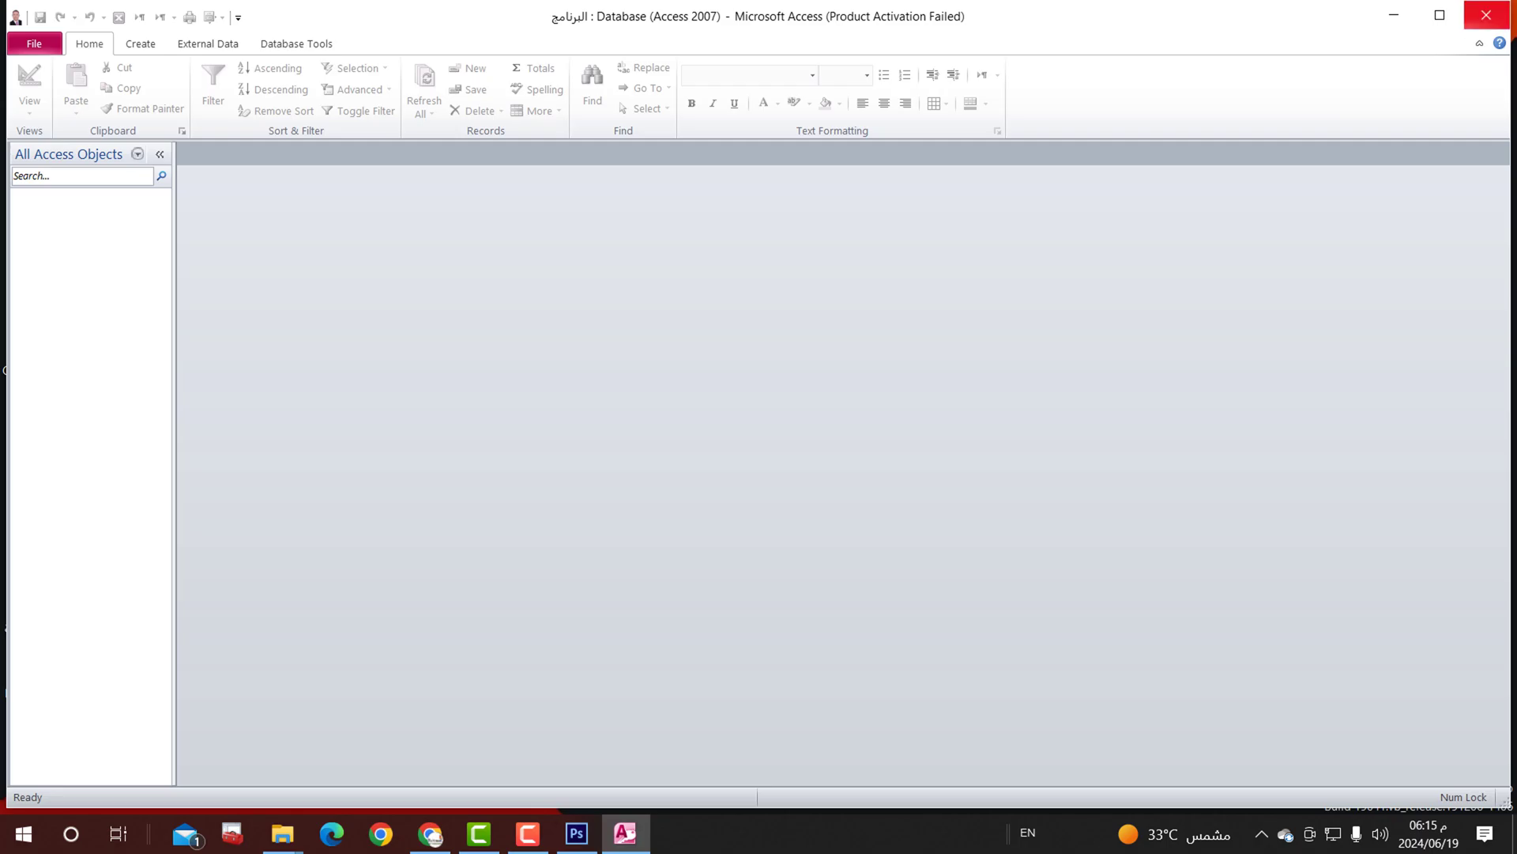
pyautogui.click(1486, 15)
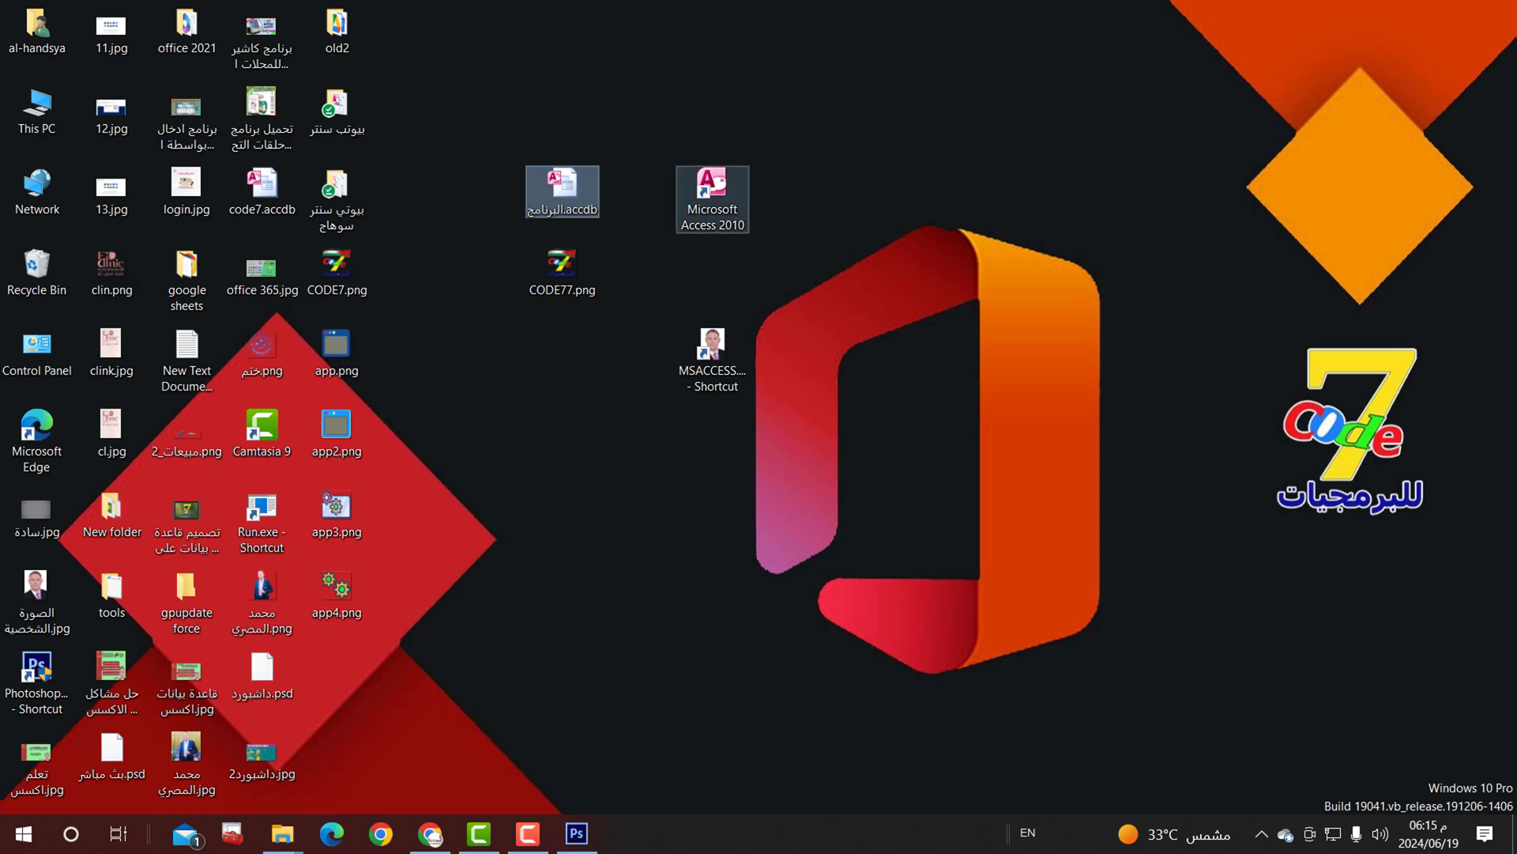
# Step: Copy the MSACCESS.EXE shortcut from the desktop
pyautogui.click(712, 197)
pyautogui.moveTo(791, 316); pyautogui.dragTo(667, 419)
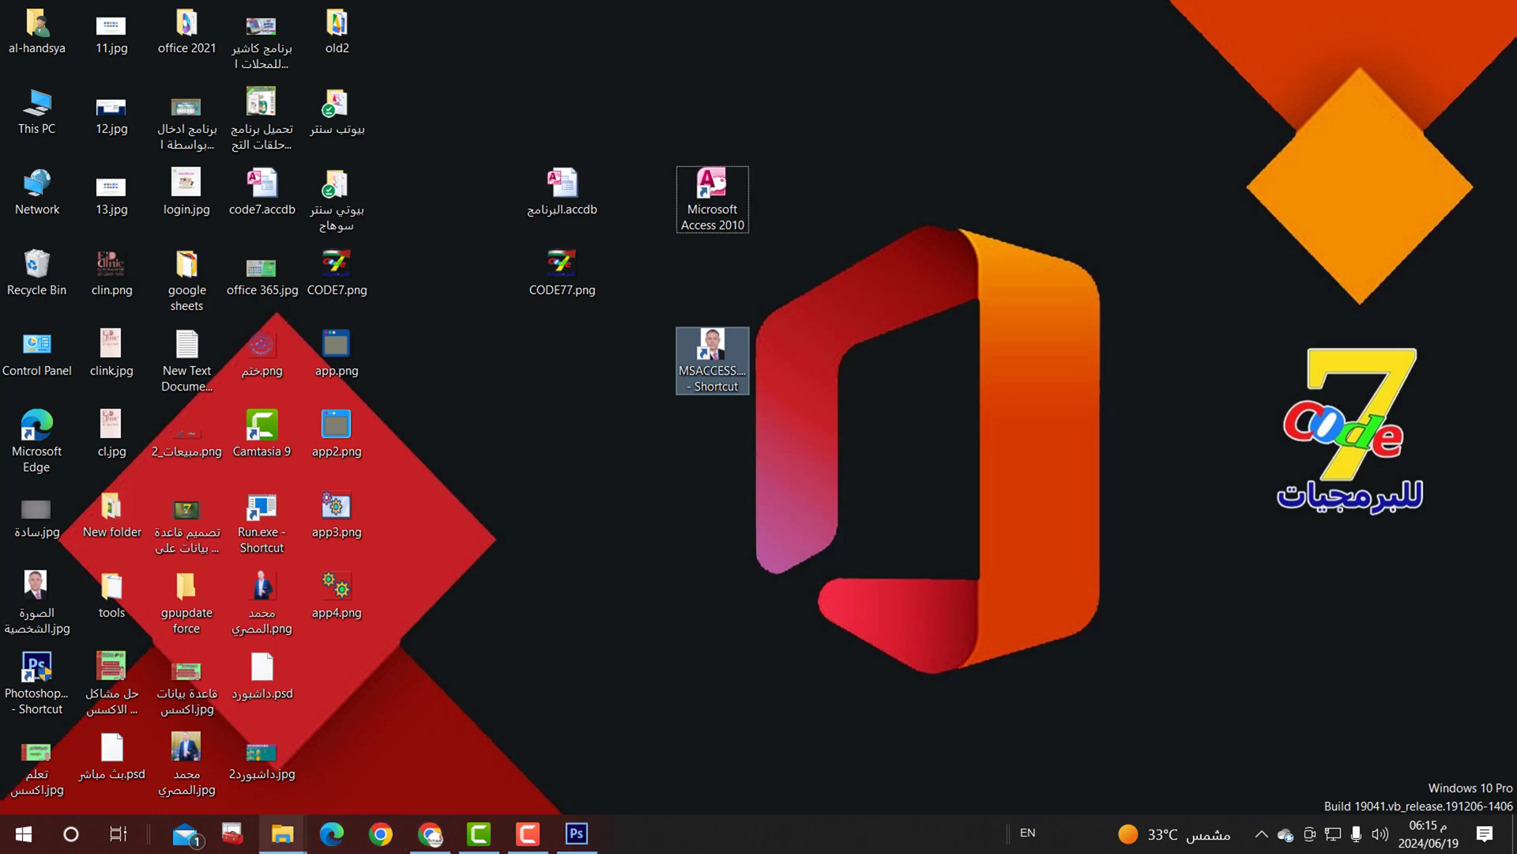
pyautogui.moveTo(282, 833)
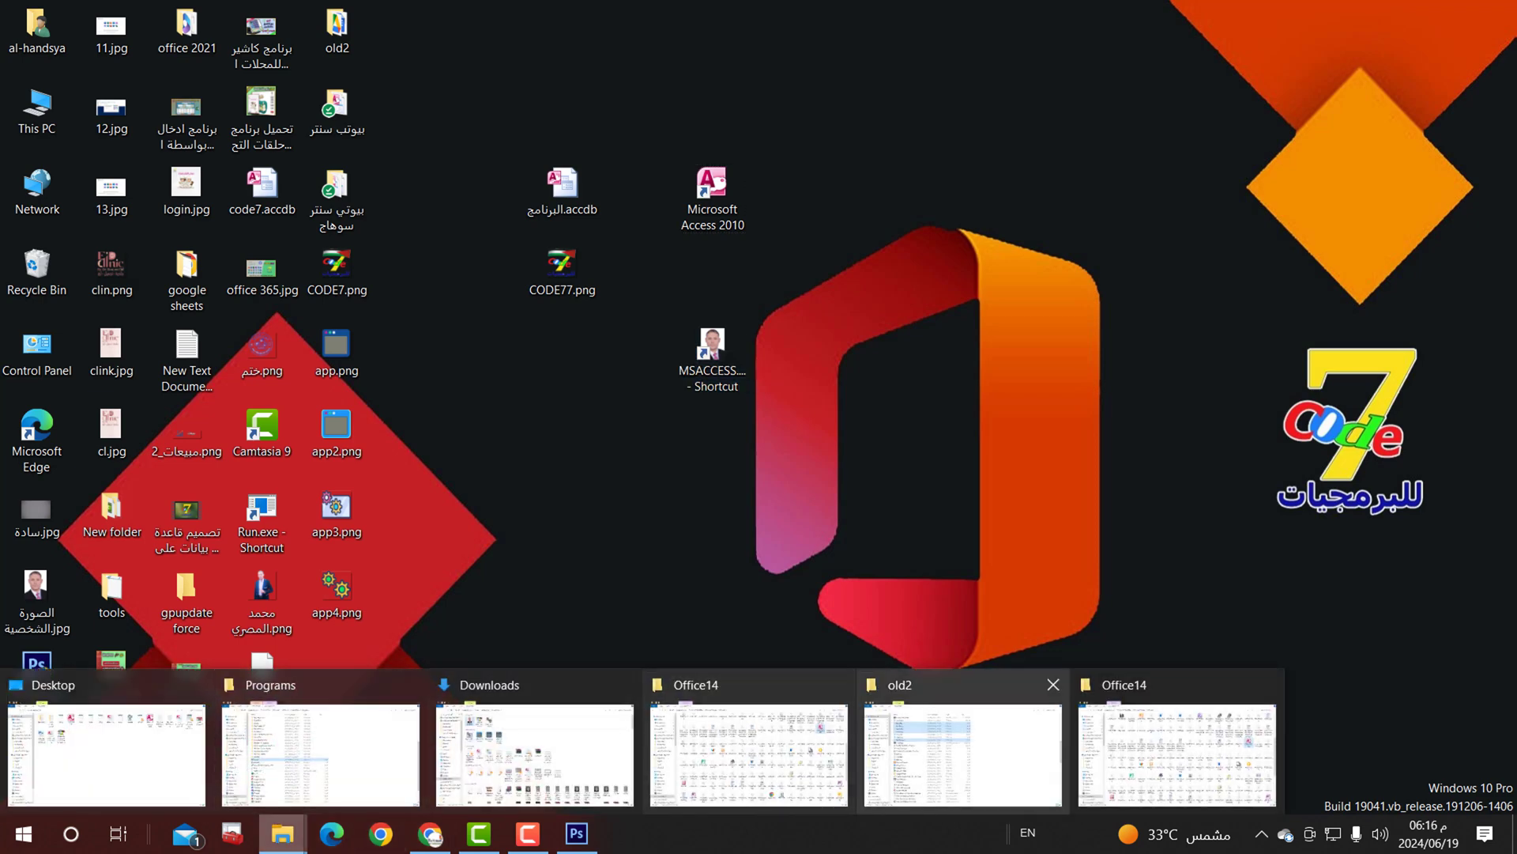
pyautogui.click(320, 755)
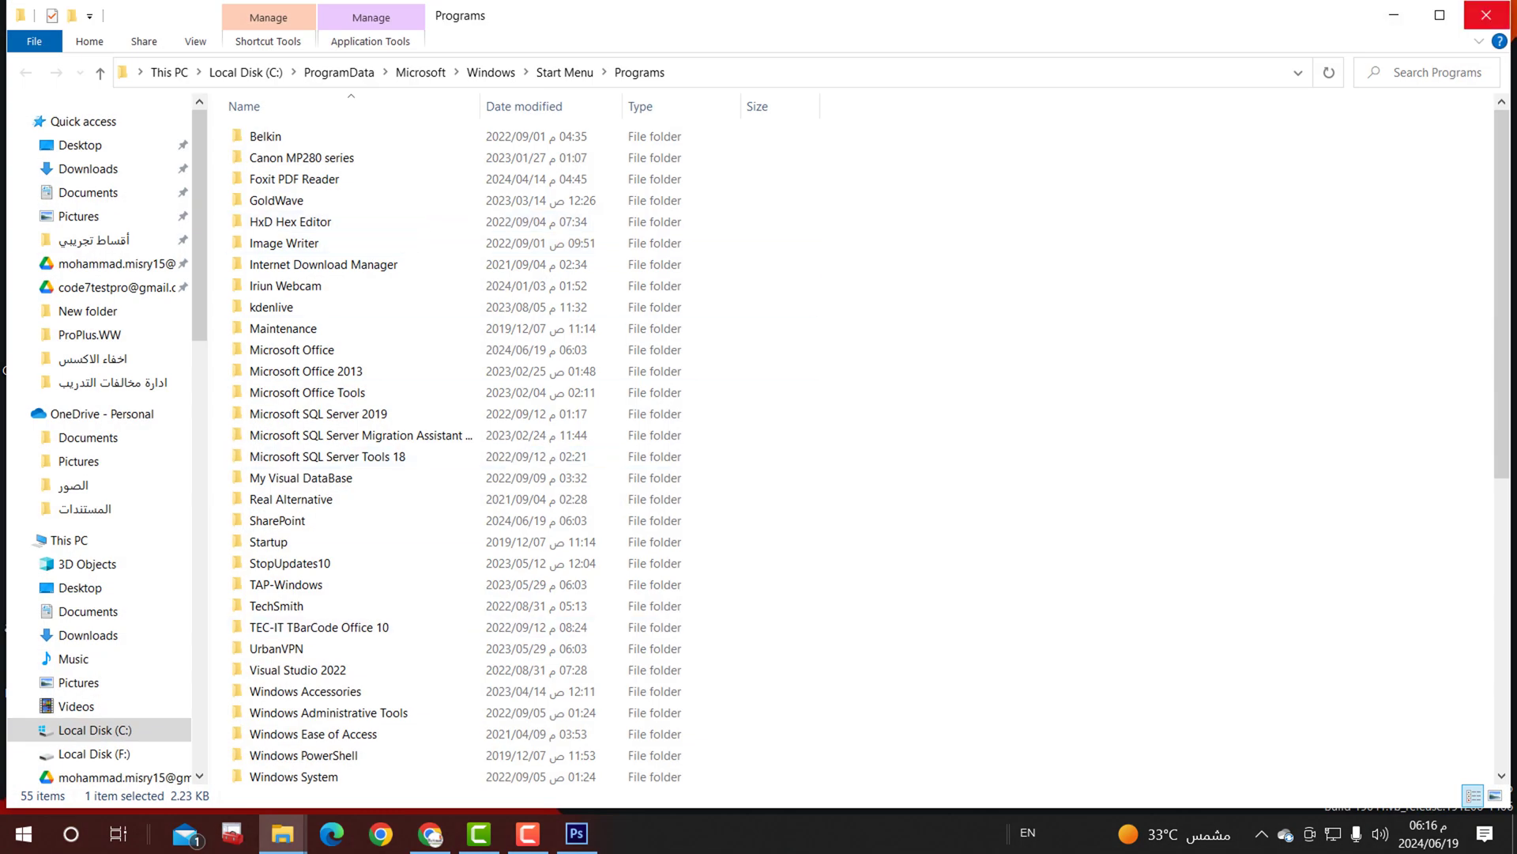
pyautogui.click(1486, 15)
# Step: Search the Start menu for "a" and open the file location of Microsoft Access 2010
pyautogui.click(24, 833)
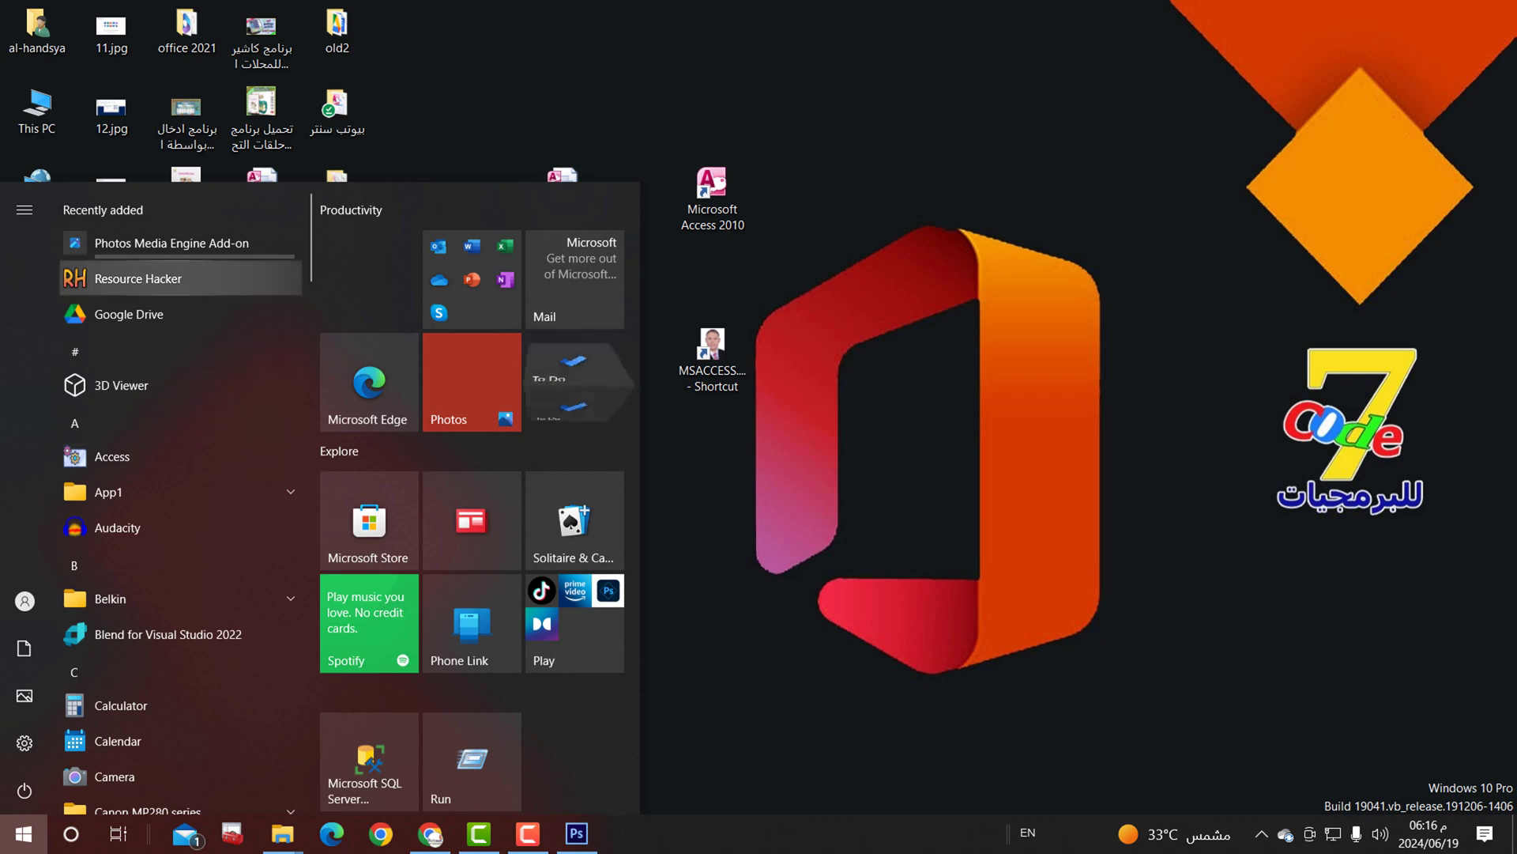
pyautogui.write('a')
pyautogui.rightClick(111, 298)
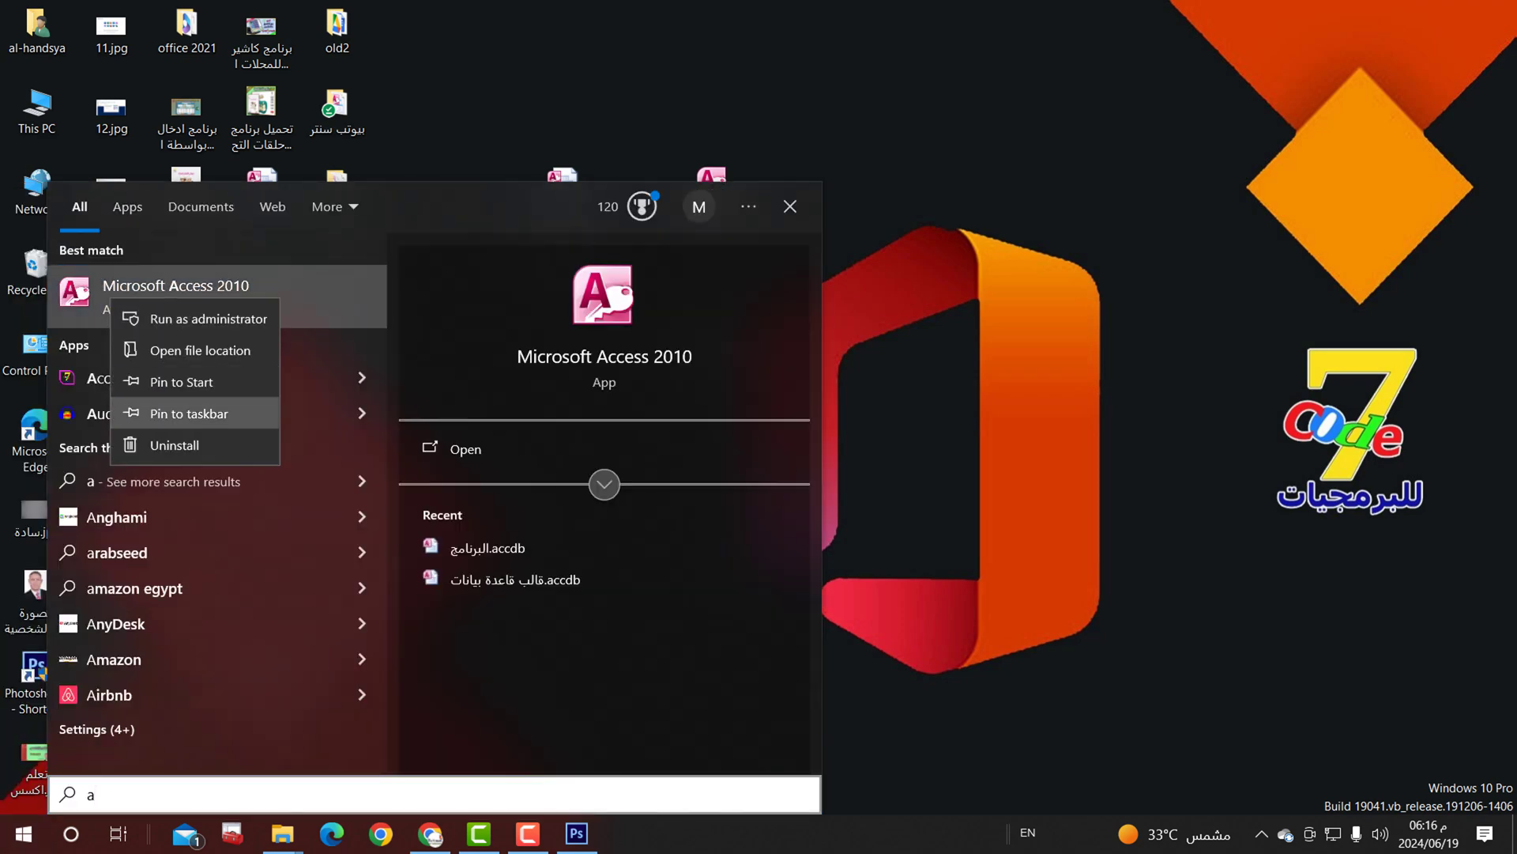
pyautogui.click(200, 350)
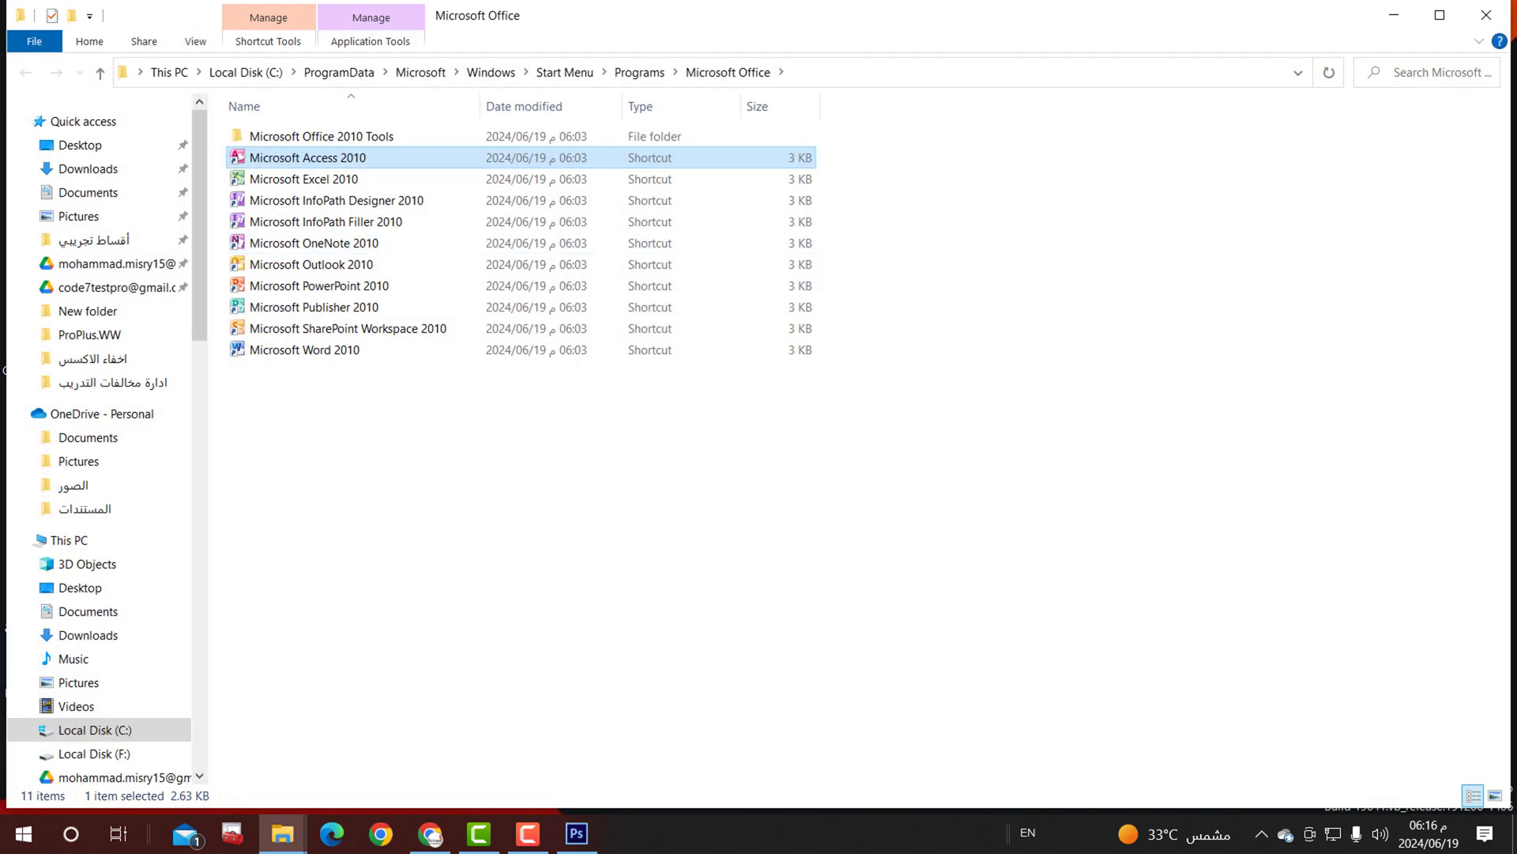
# Step: Paste the copied MSACCESS.EXE shortcut into the Start Menu's Microsoft Office programs folder
pyautogui.click(433, 429)
pyautogui.rightClick(433, 429)
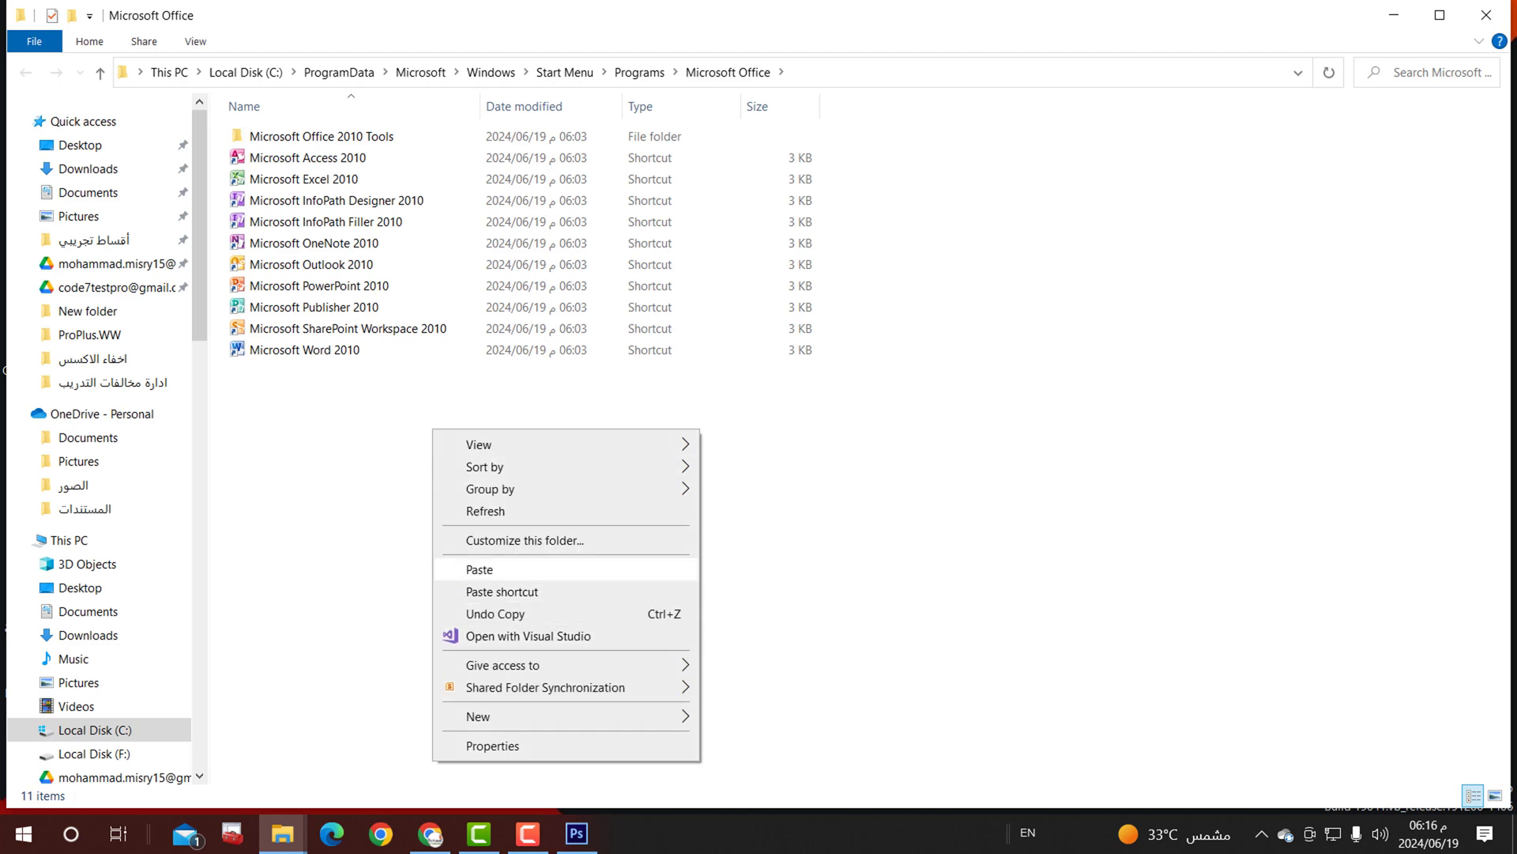
pyautogui.click(479, 569)
pyautogui.press('Return')
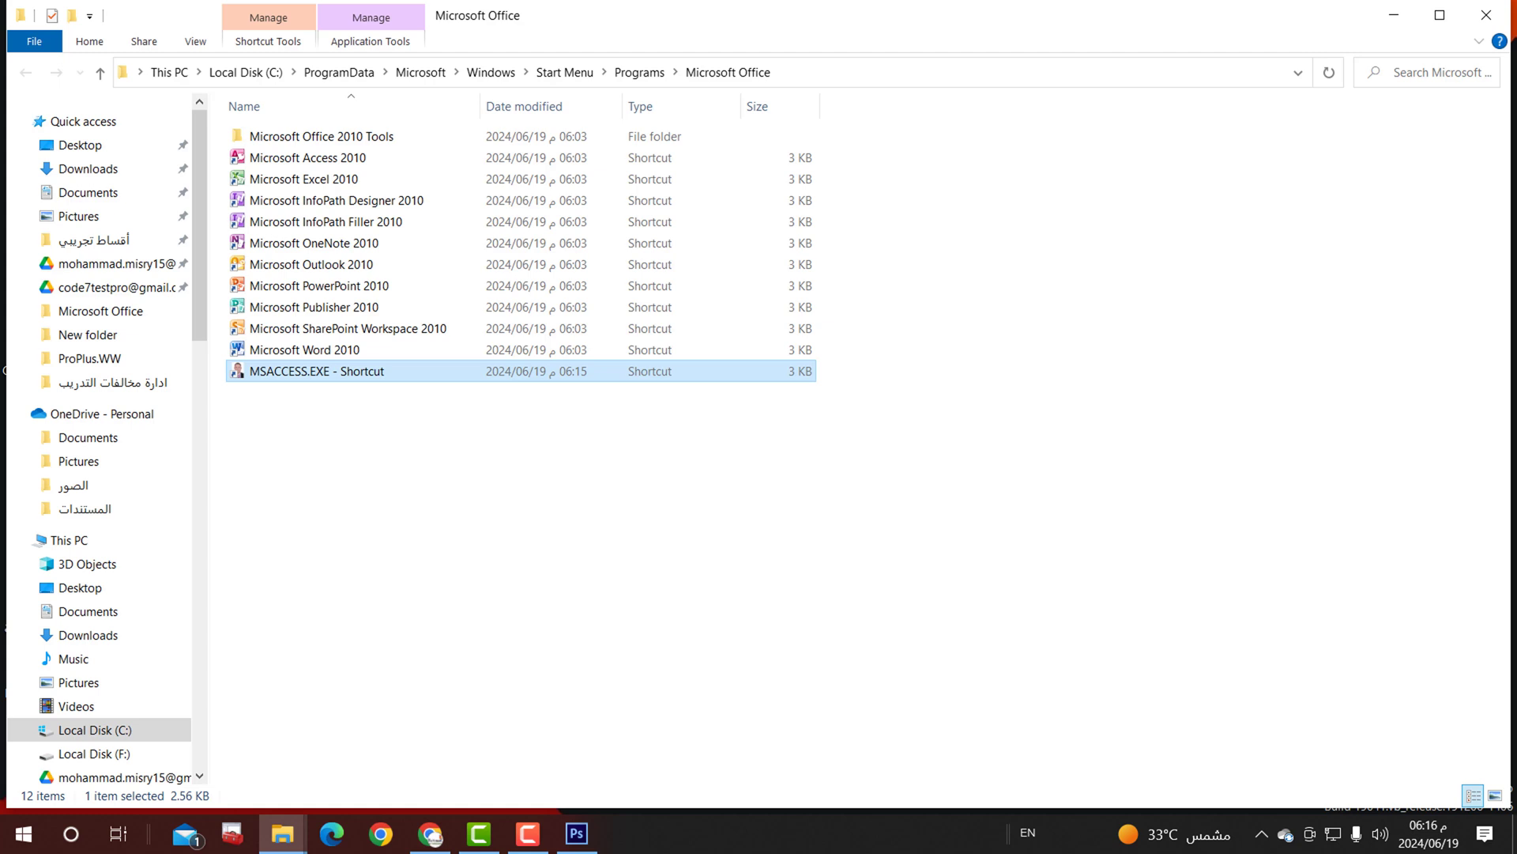
# Step: Copy the name of the original Microsoft Access 2010 shortcut and permanently delete that shortcut from the folder
pyautogui.click(340, 158)
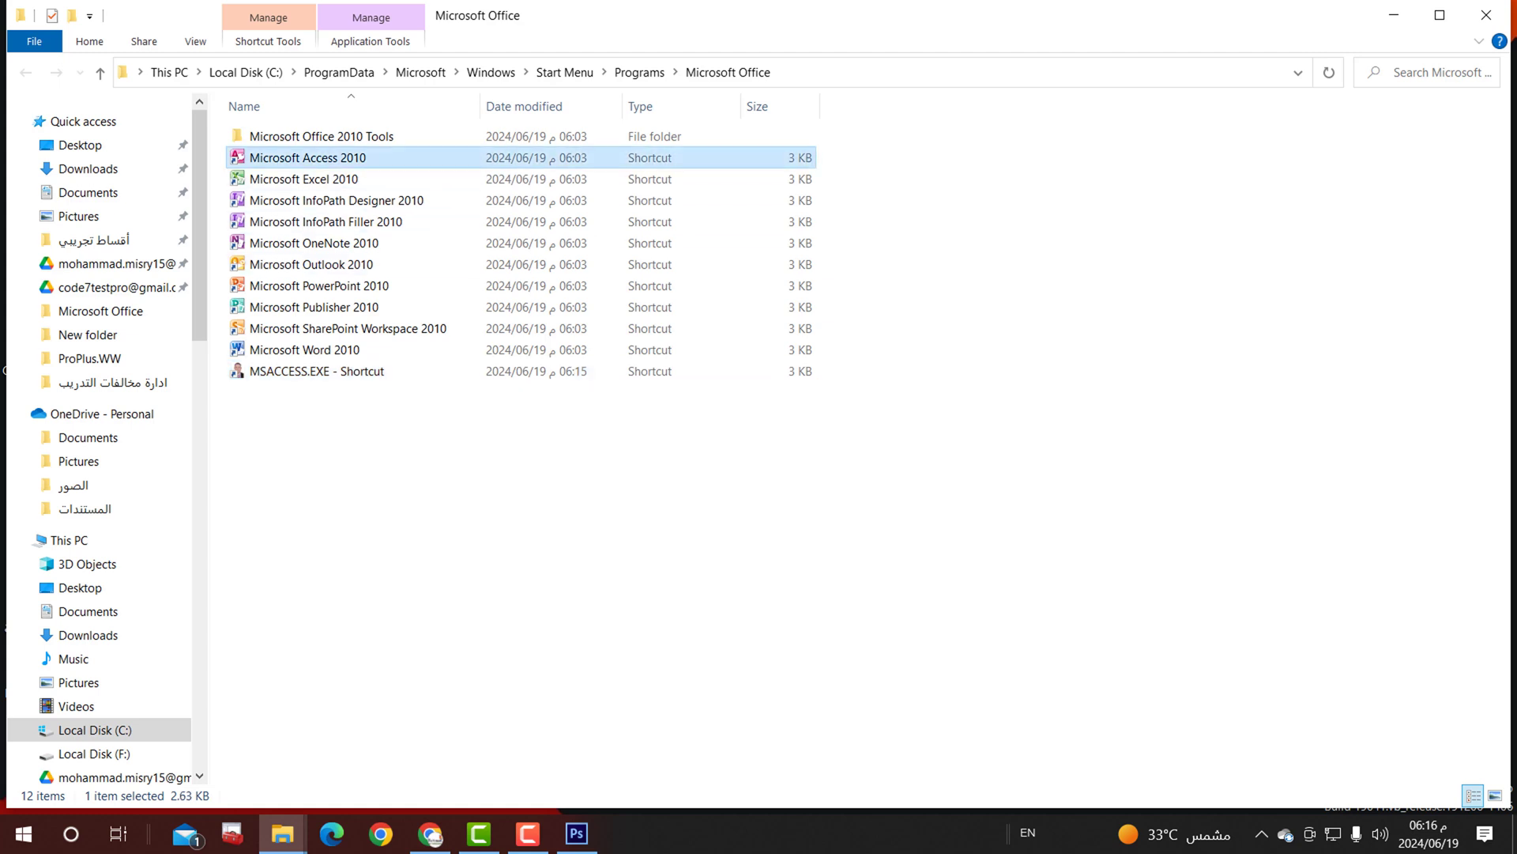
pyautogui.press('F2')
pyautogui.hotkey('ctrl', 'c')
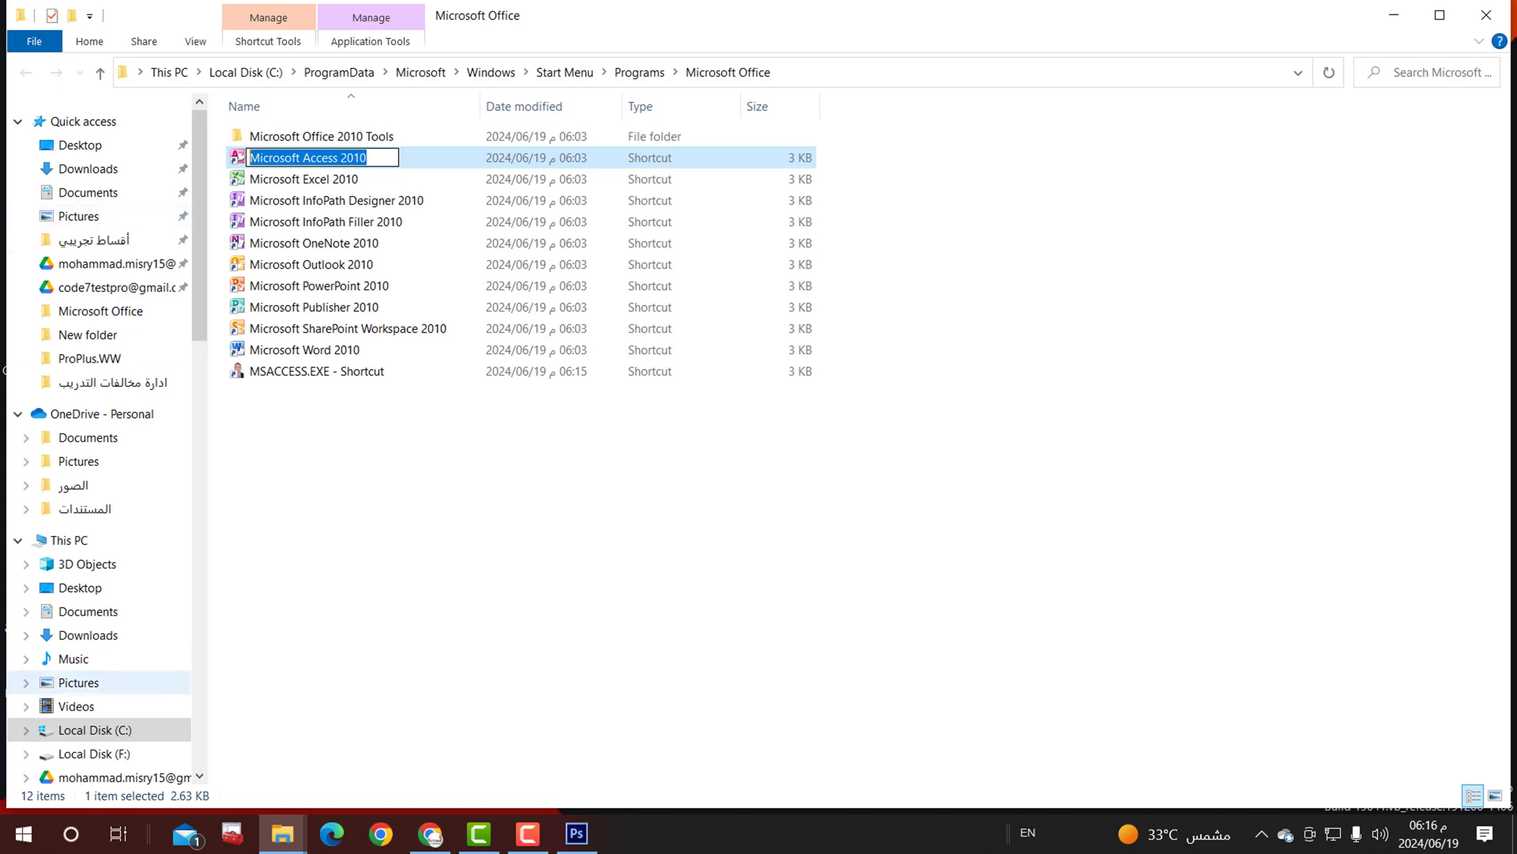
pyautogui.click(442, 538)
pyautogui.click(348, 158)
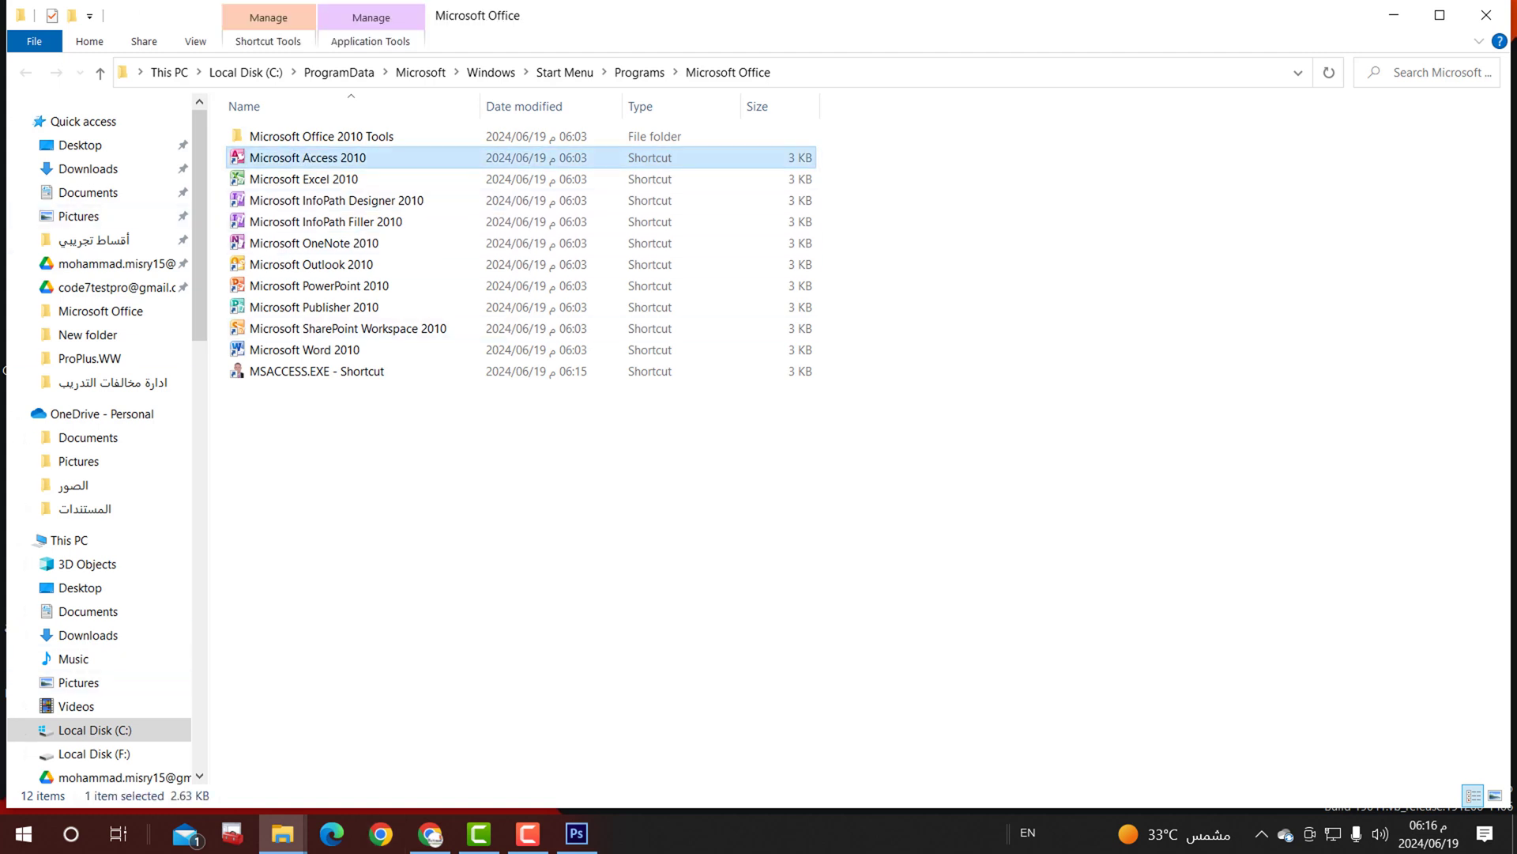
pyautogui.hotkey('shift', 'Delete')
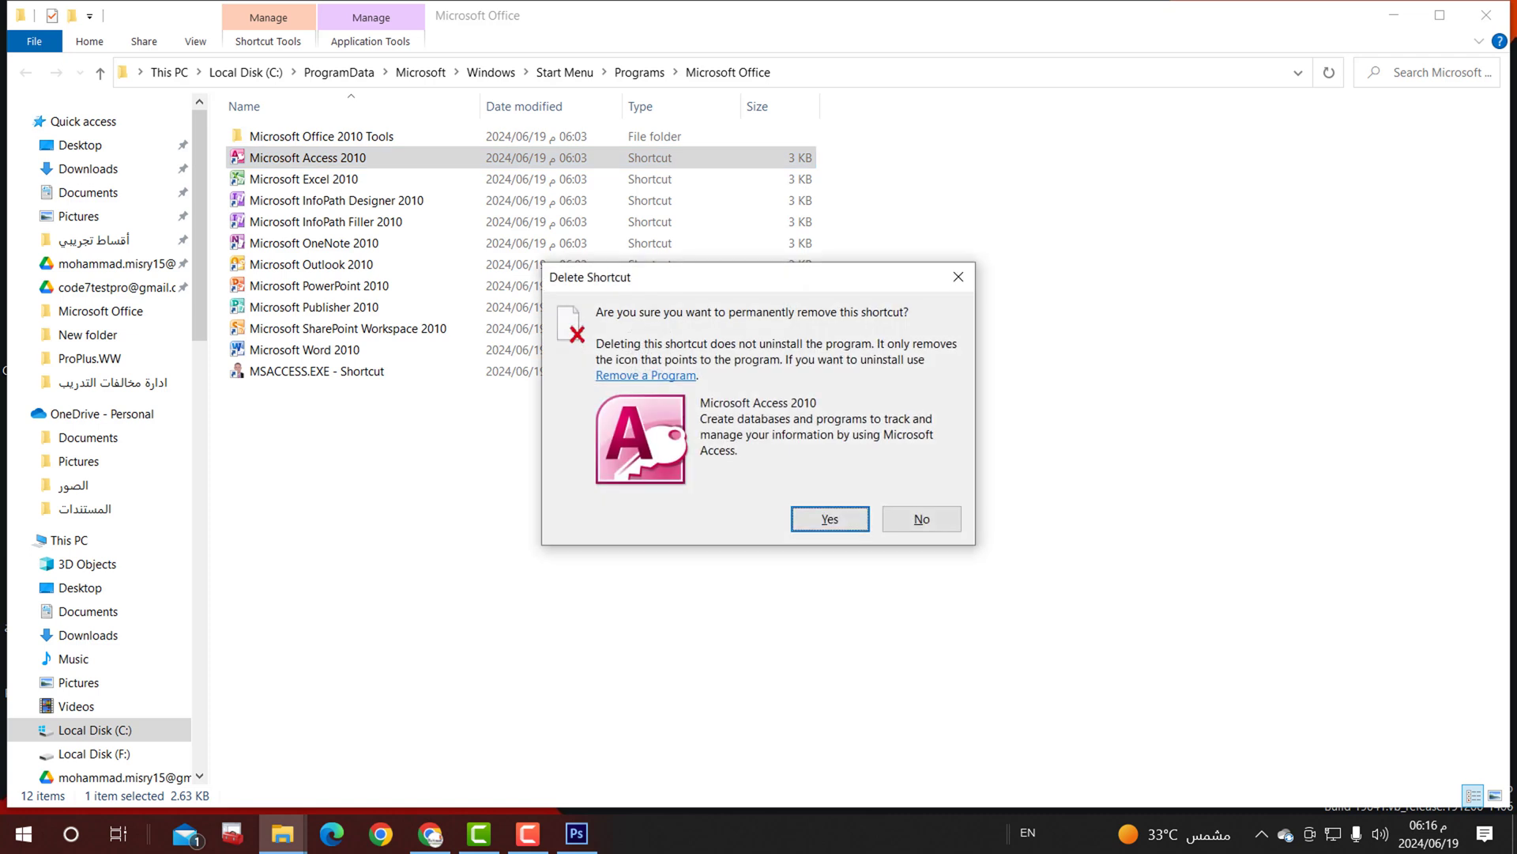
pyautogui.press('Return')
# Step: Rename the pasted MSACCESS.EXE shortcut to "Microsoft Access 2010", granting administrator permission
pyautogui.click(332, 350)
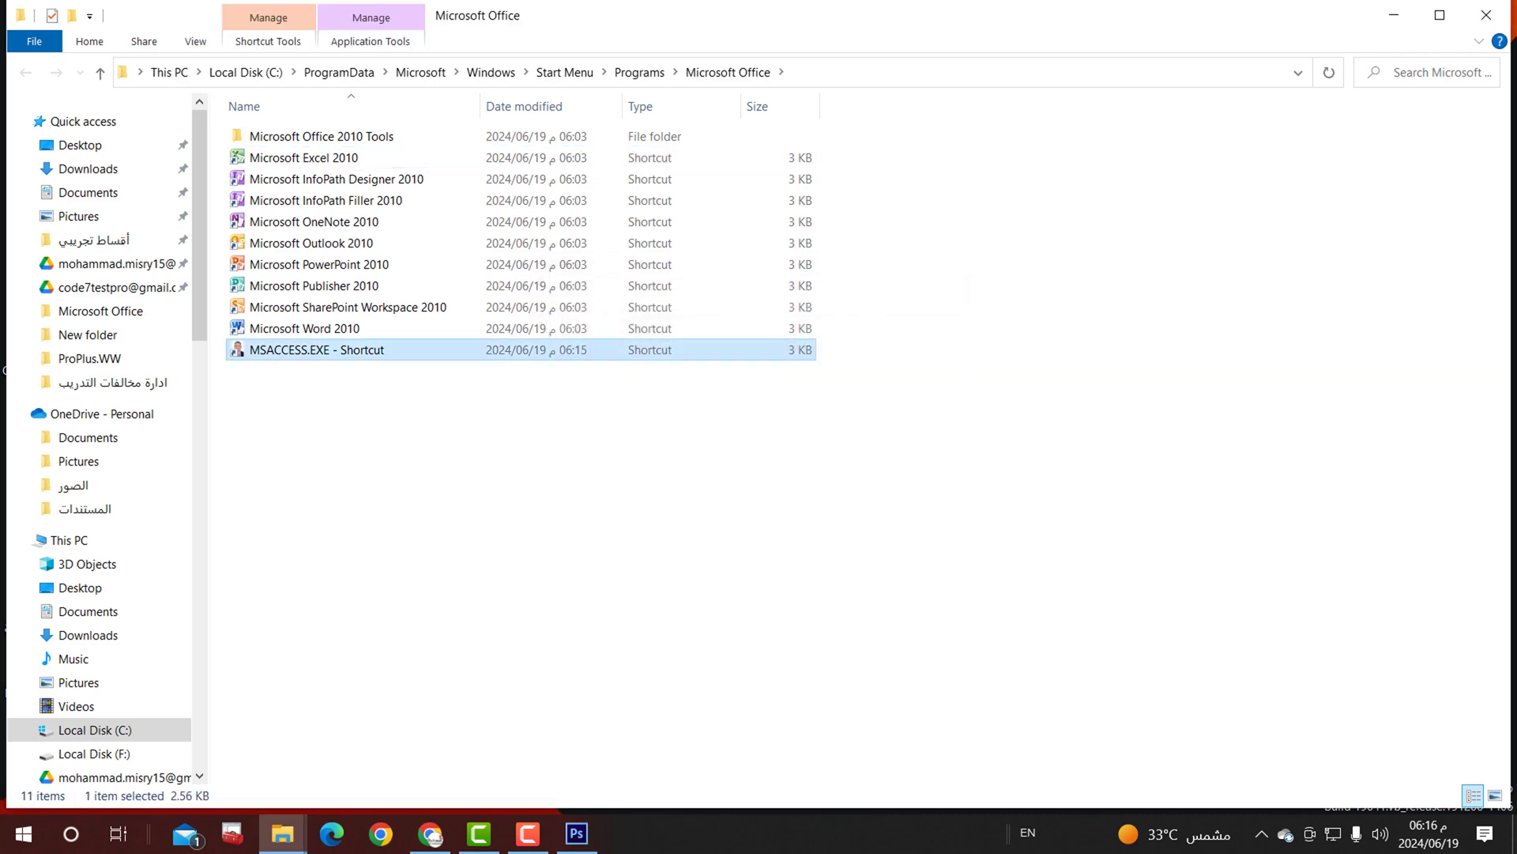
pyautogui.press('F2')
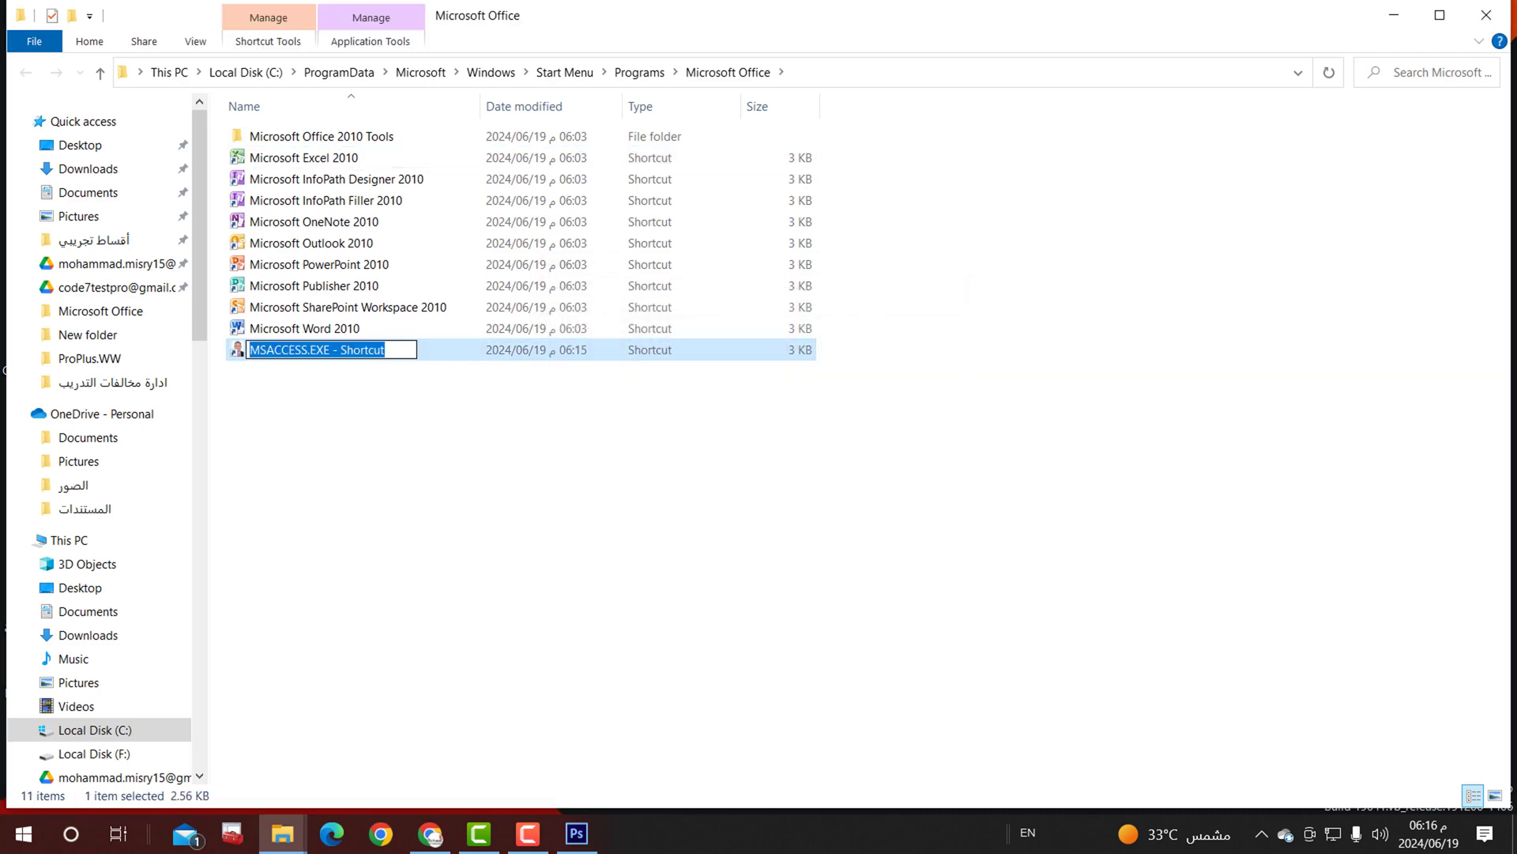
pyautogui.hotkey('ctrl', 'v')
pyautogui.press('Return')
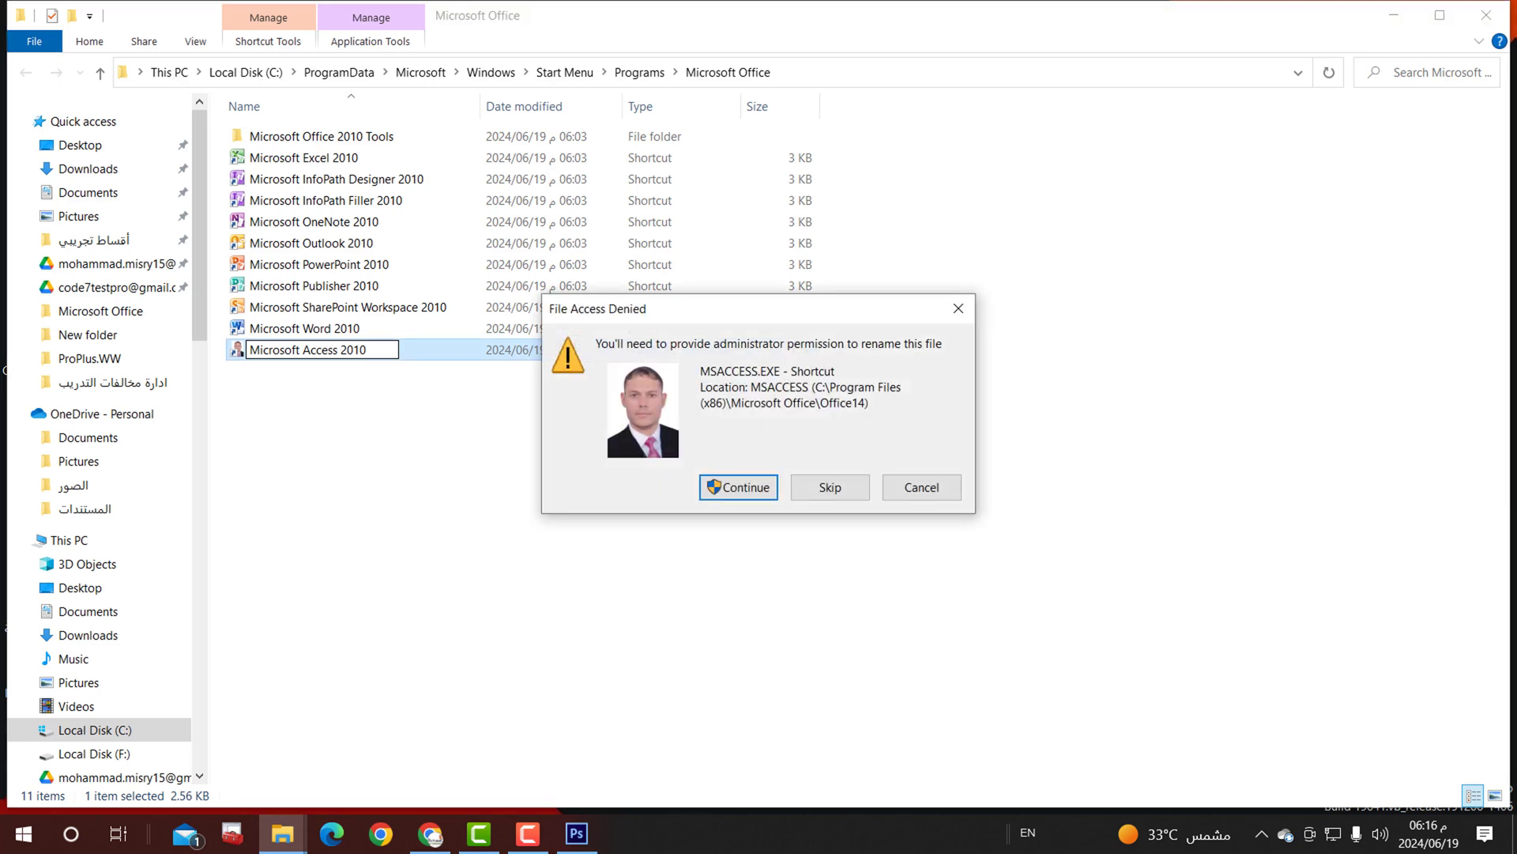
pyautogui.press('Return')
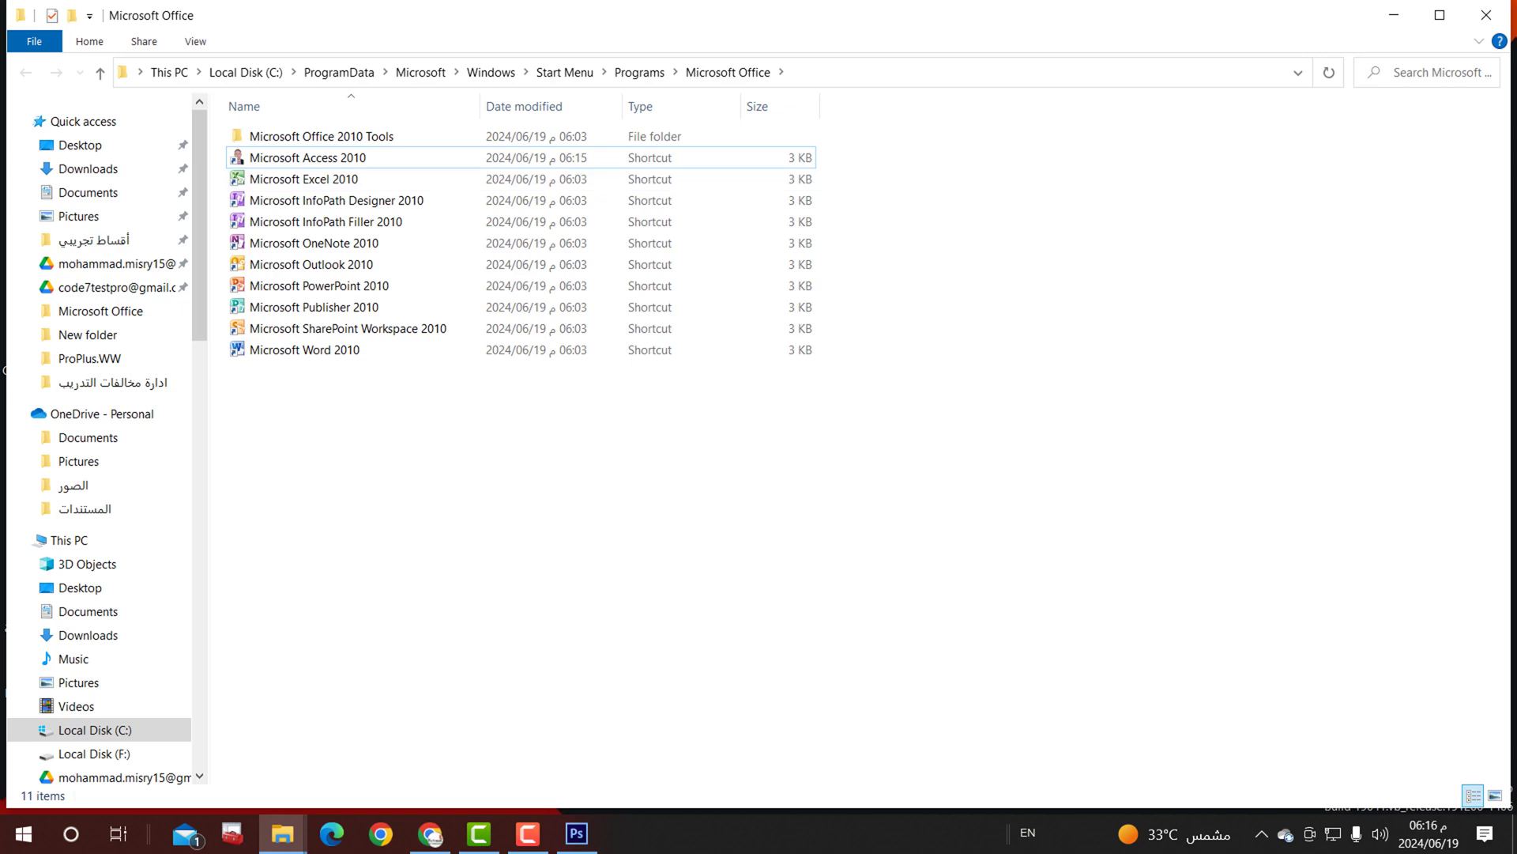
# Step: Minimize the folder window and check the taskbar icon by opening and closing the MSACCESS.EXE shortcut and البرنامج.accdb
pyautogui.click(1394, 15)
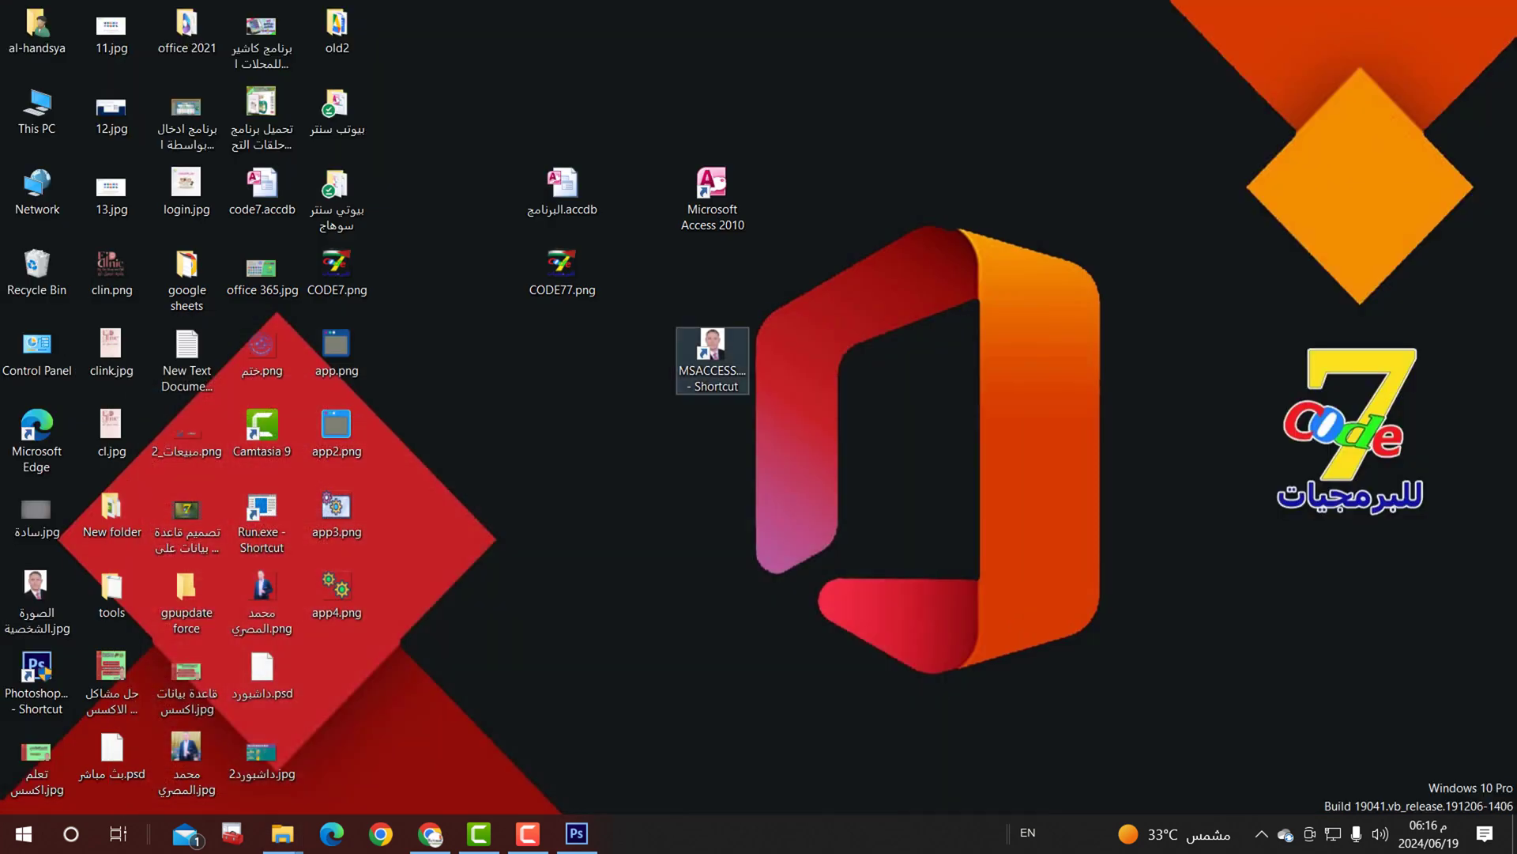
pyautogui.doubleClick(712, 360)
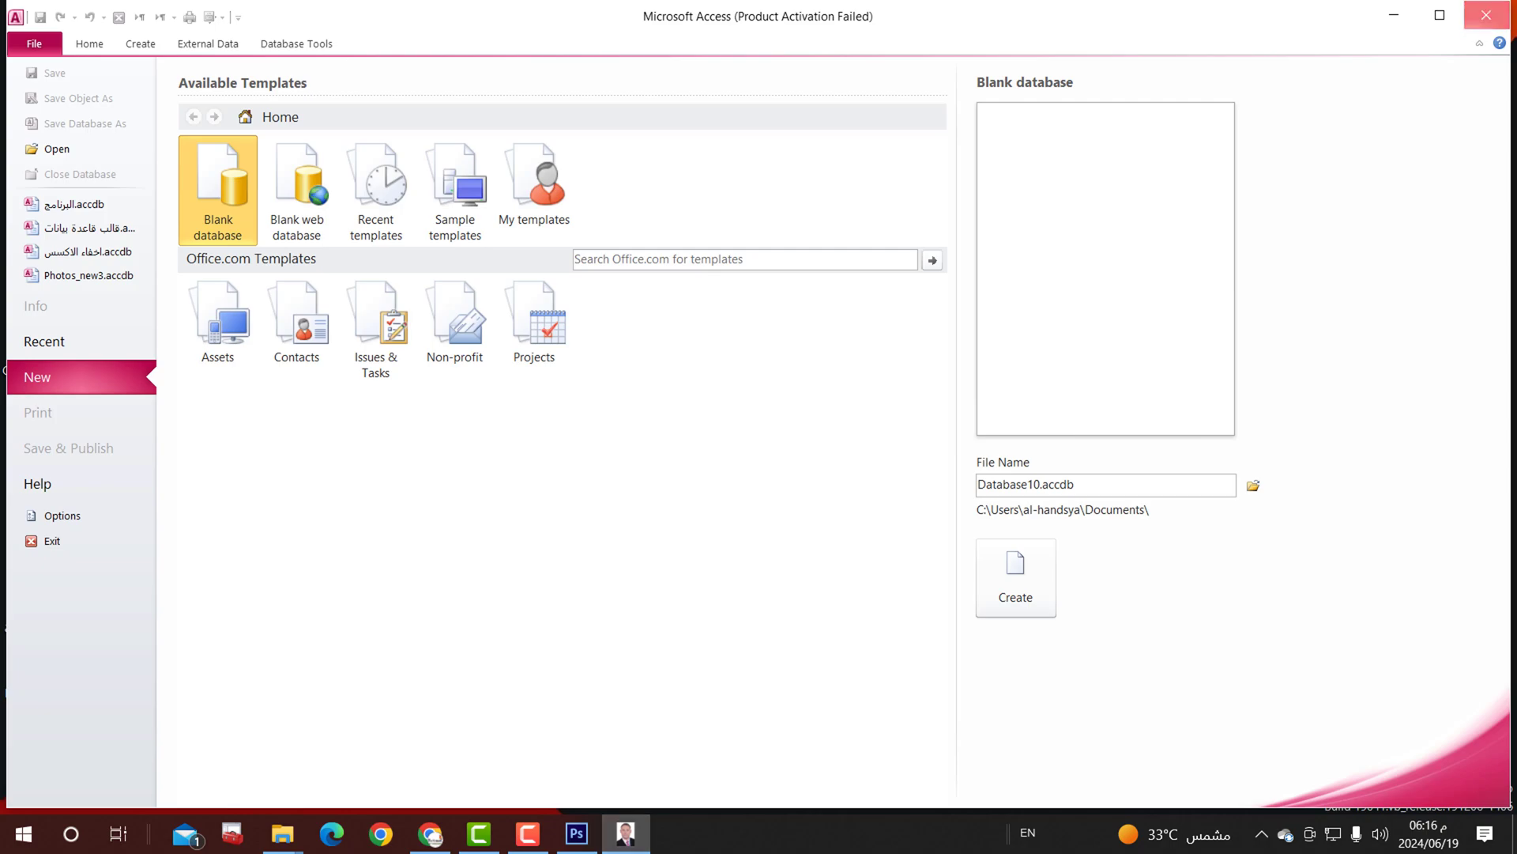
pyautogui.click(1487, 15)
pyautogui.click(562, 190)
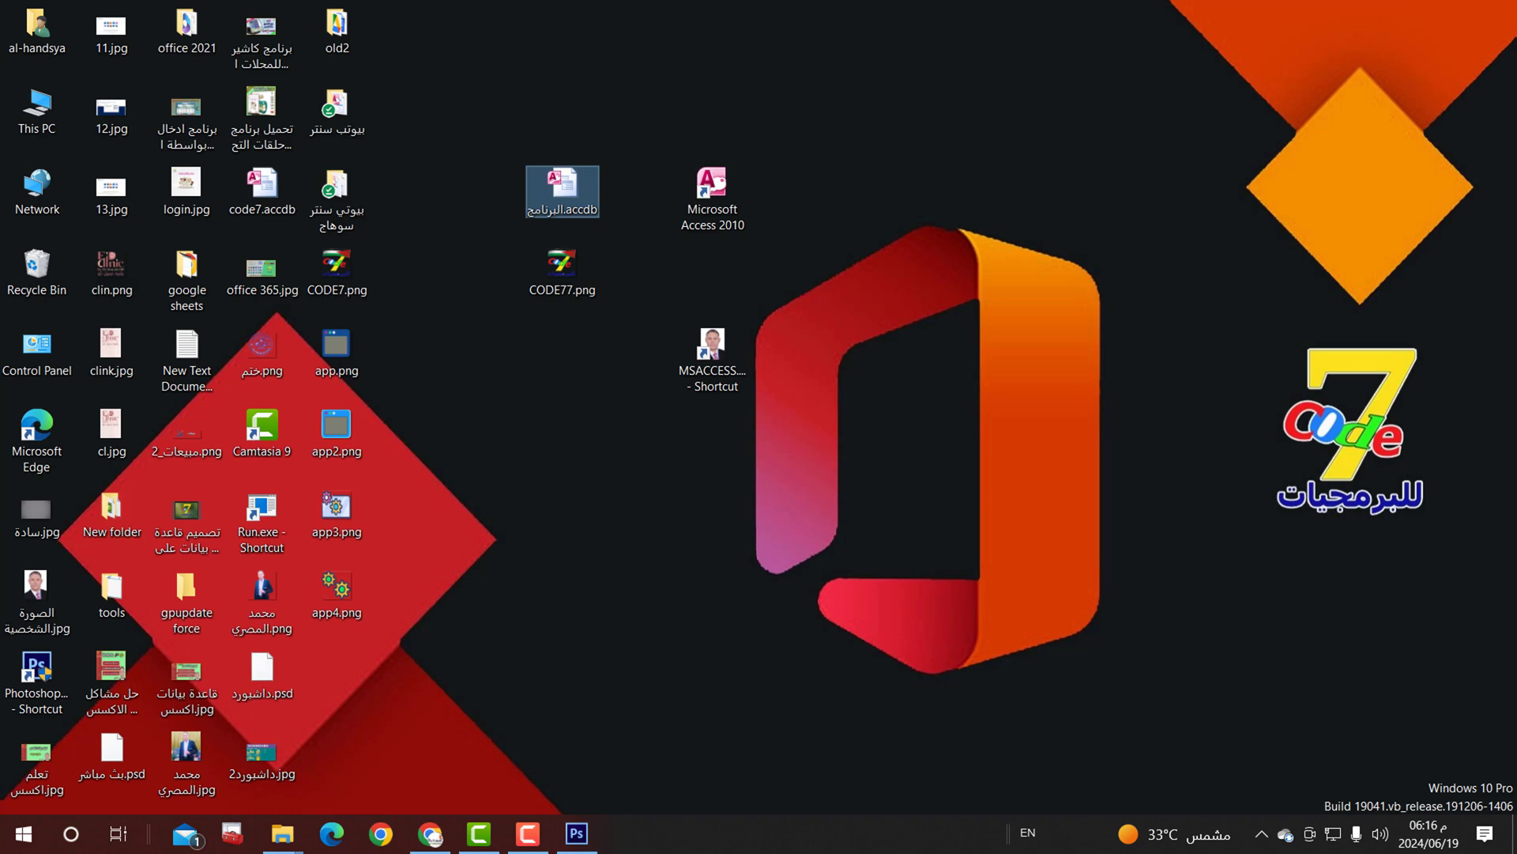
pyautogui.doubleClick(562, 189)
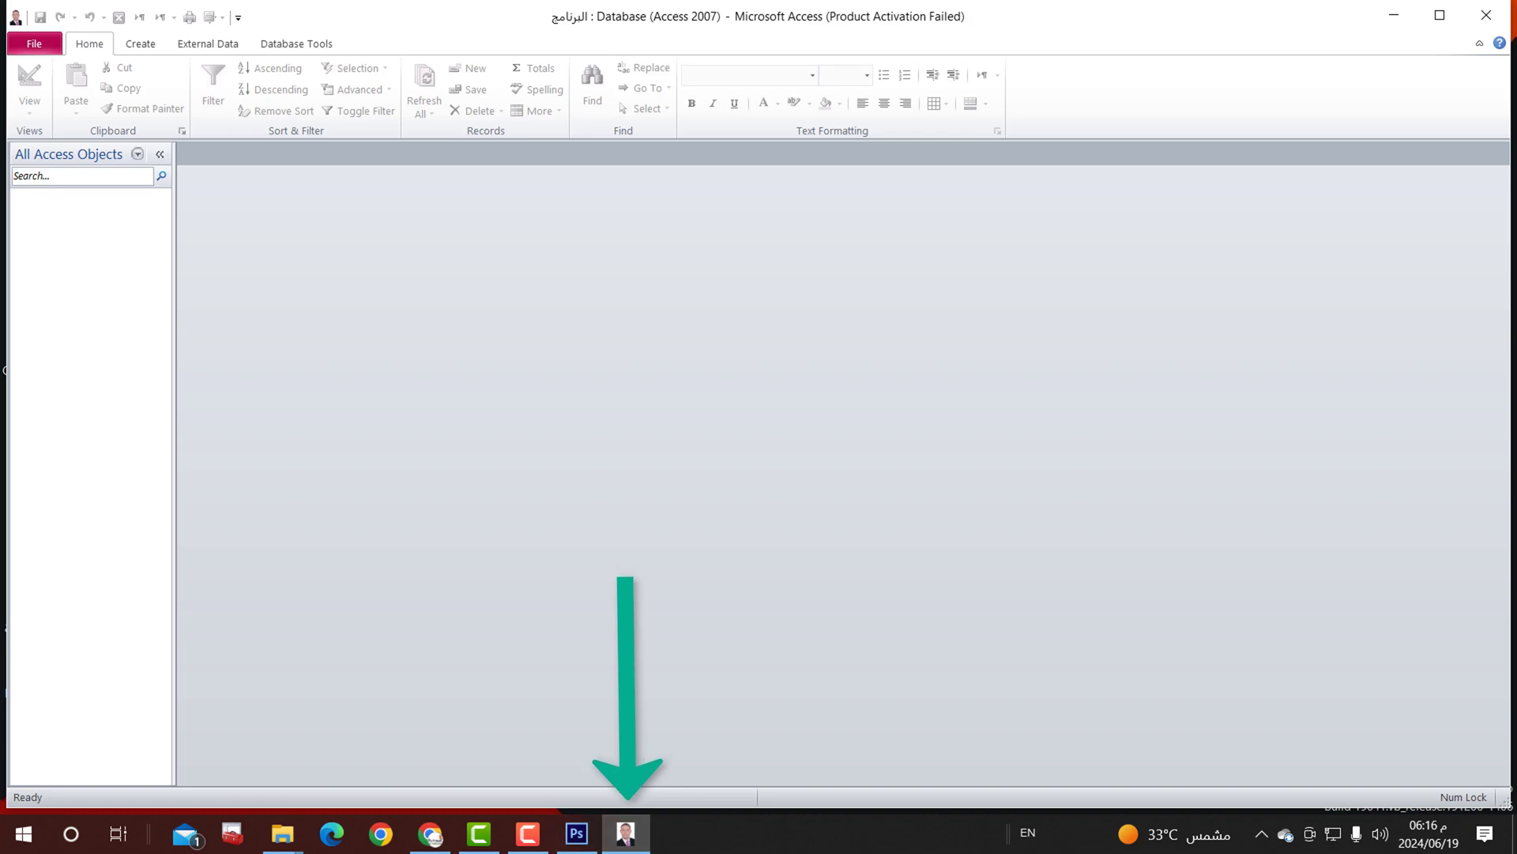
pyautogui.click(1485, 16)
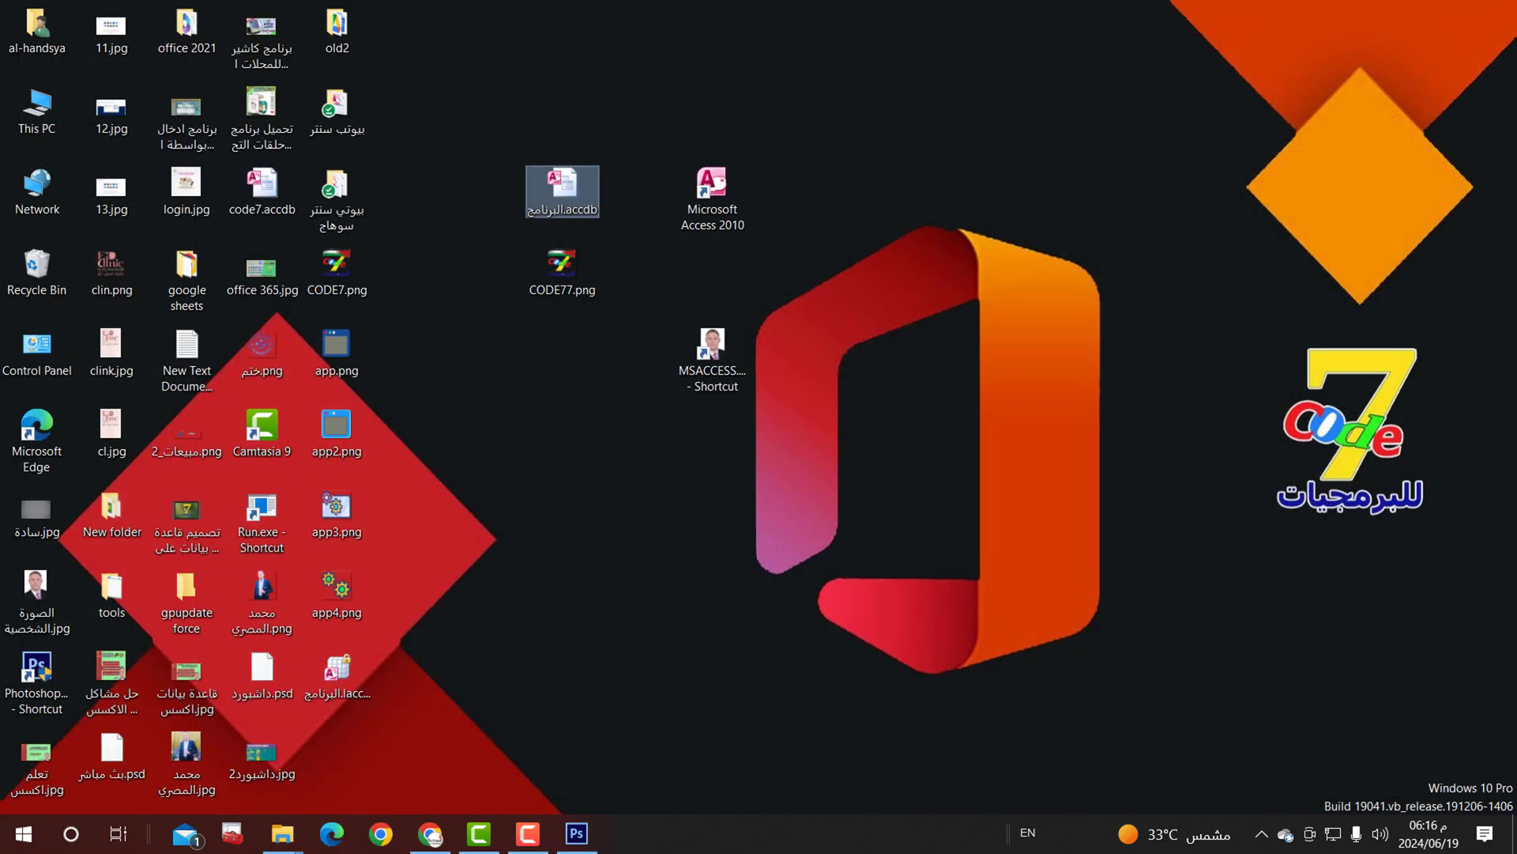
# Step: Create a new Microsoft Access database on the desktop under its default name and open it to check the taskbar icon
pyautogui.rightClick(826, 104)
pyautogui.moveTo(908, 289)
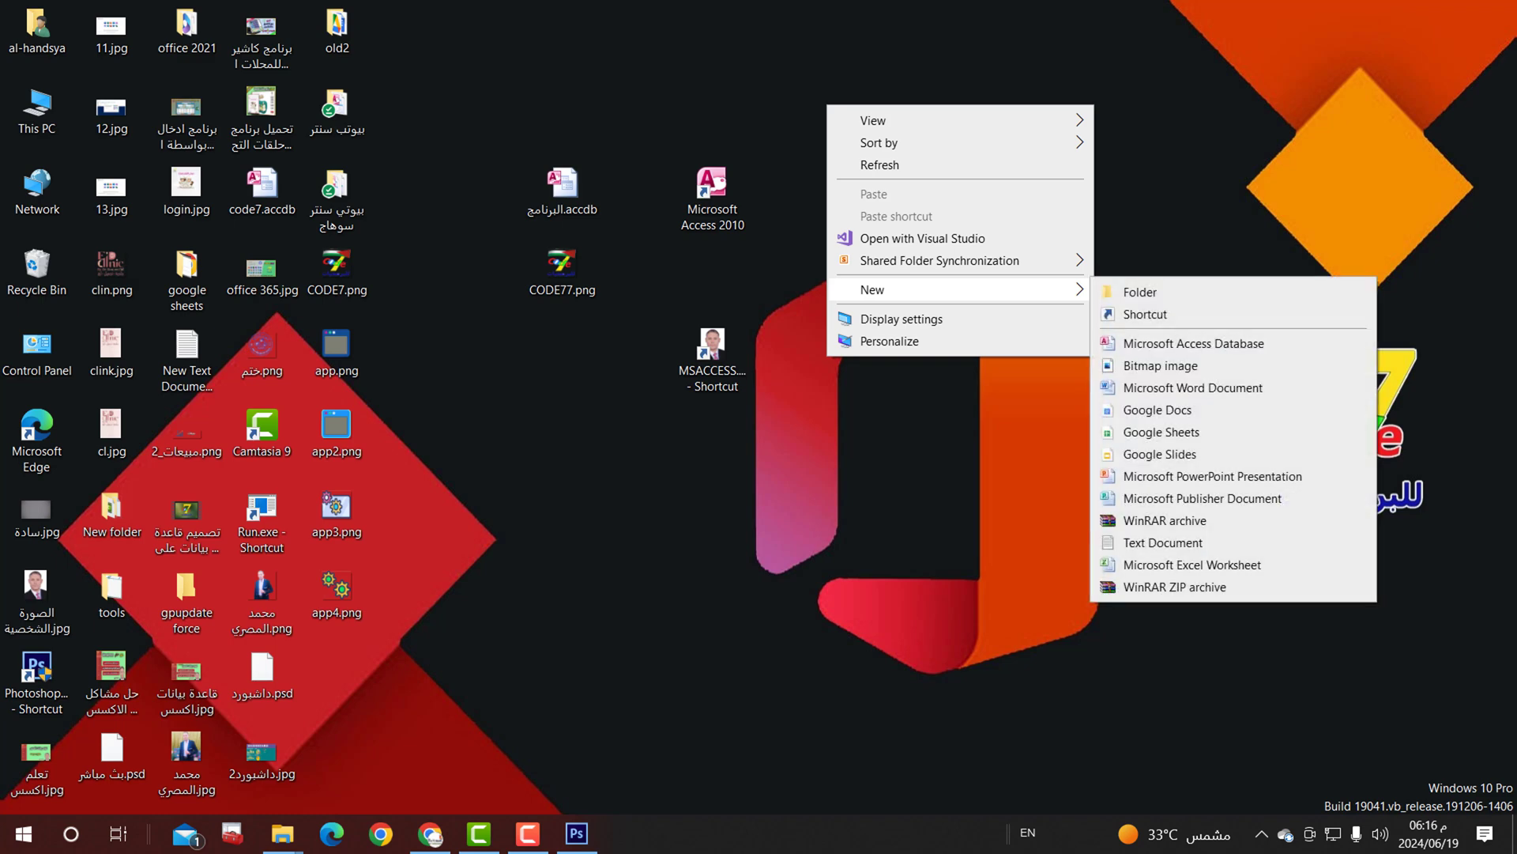
pyautogui.click(1194, 343)
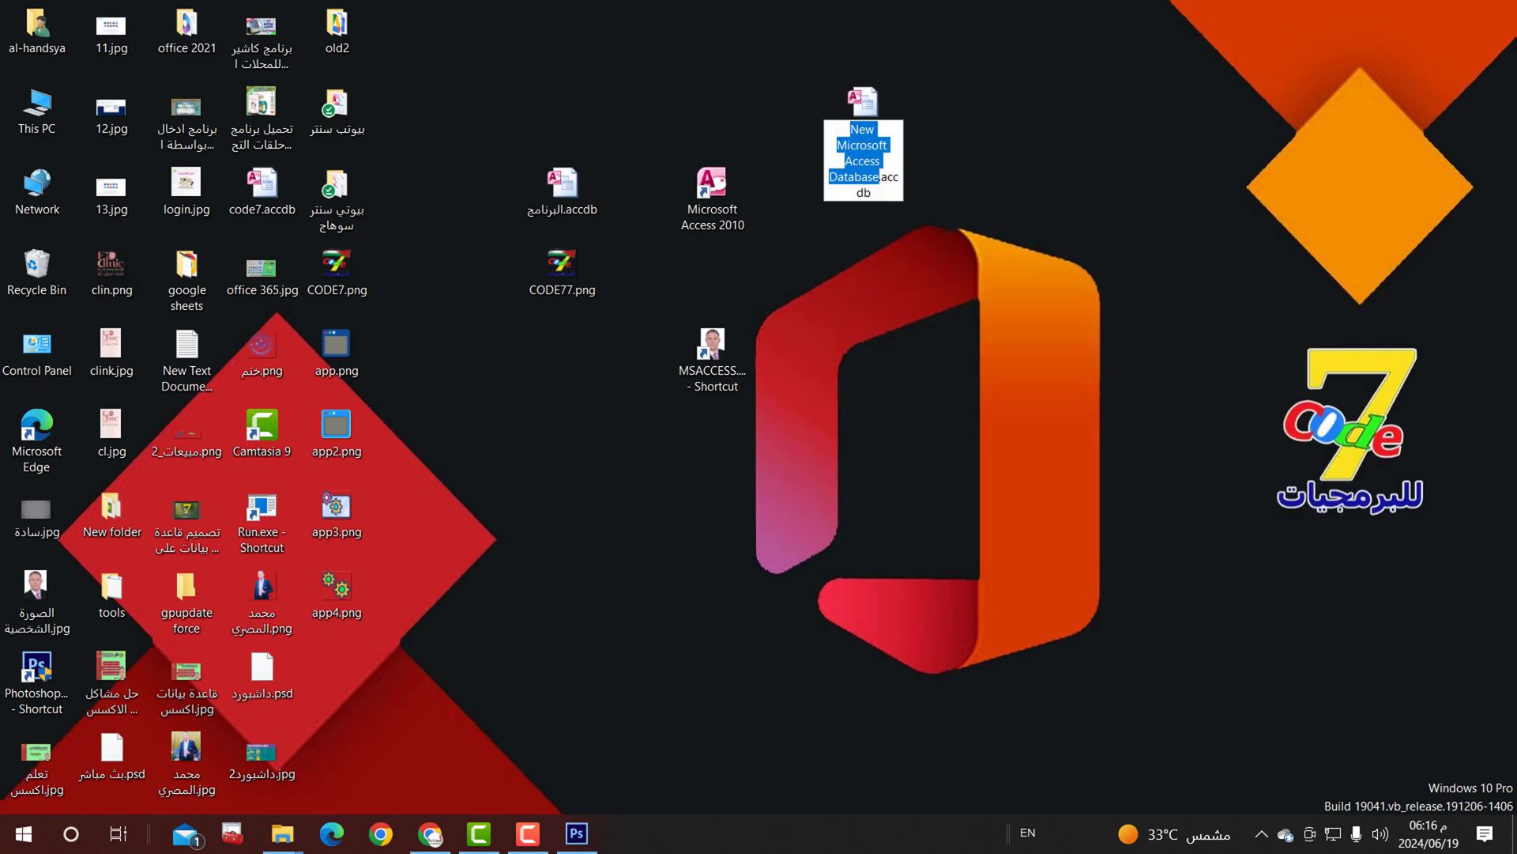
pyautogui.press('Return')
pyautogui.press('Return')
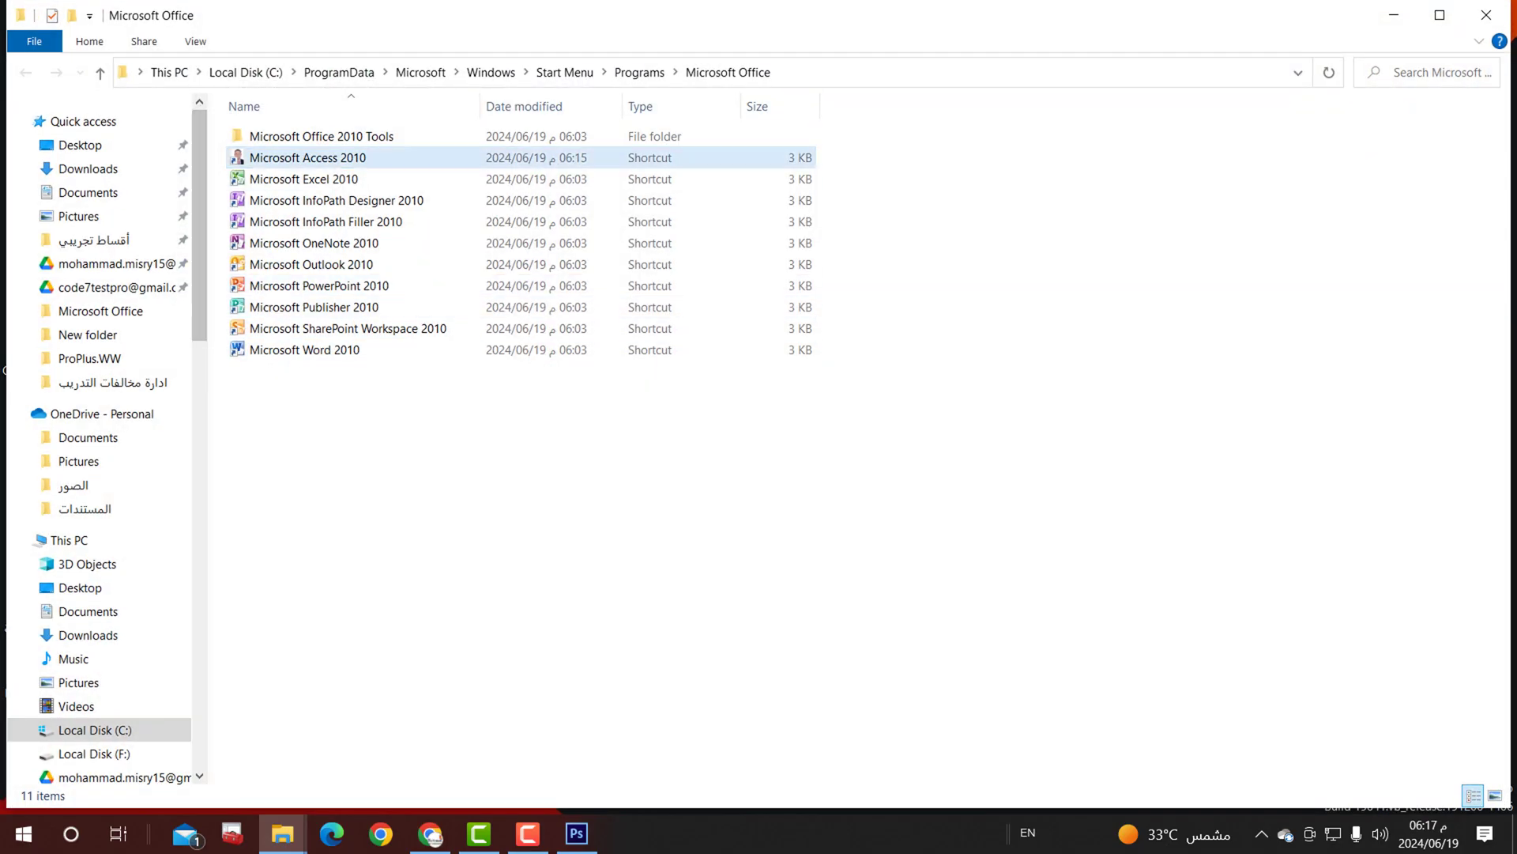
# Step: Open Microsoft Excel 2010 from the Start Menu's Microsoft Office folder to view its taskbar icon, and close it
pyautogui.click(317, 179)
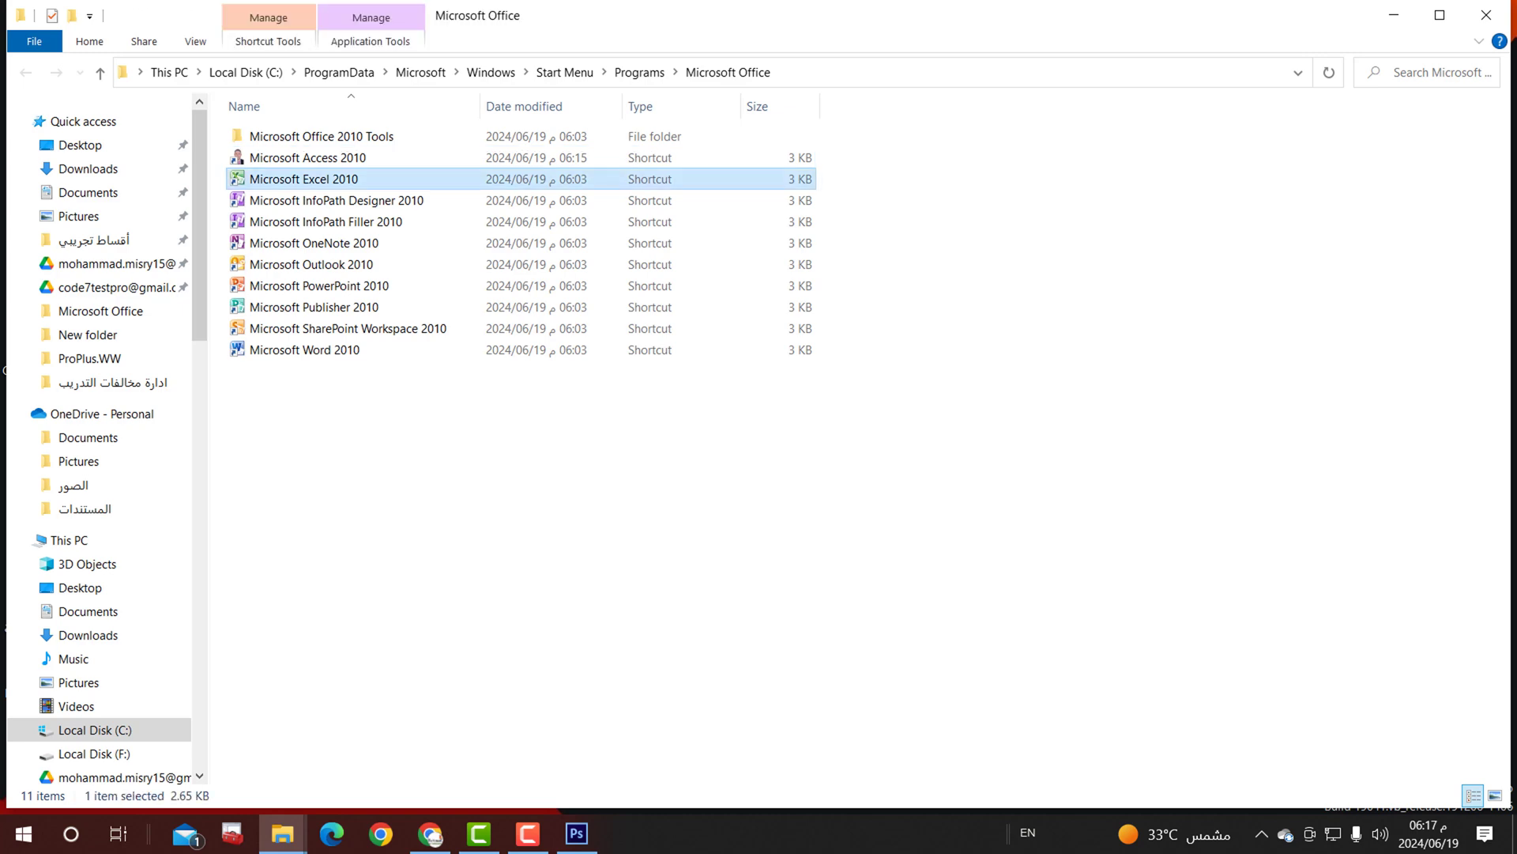
pyautogui.press('Return')
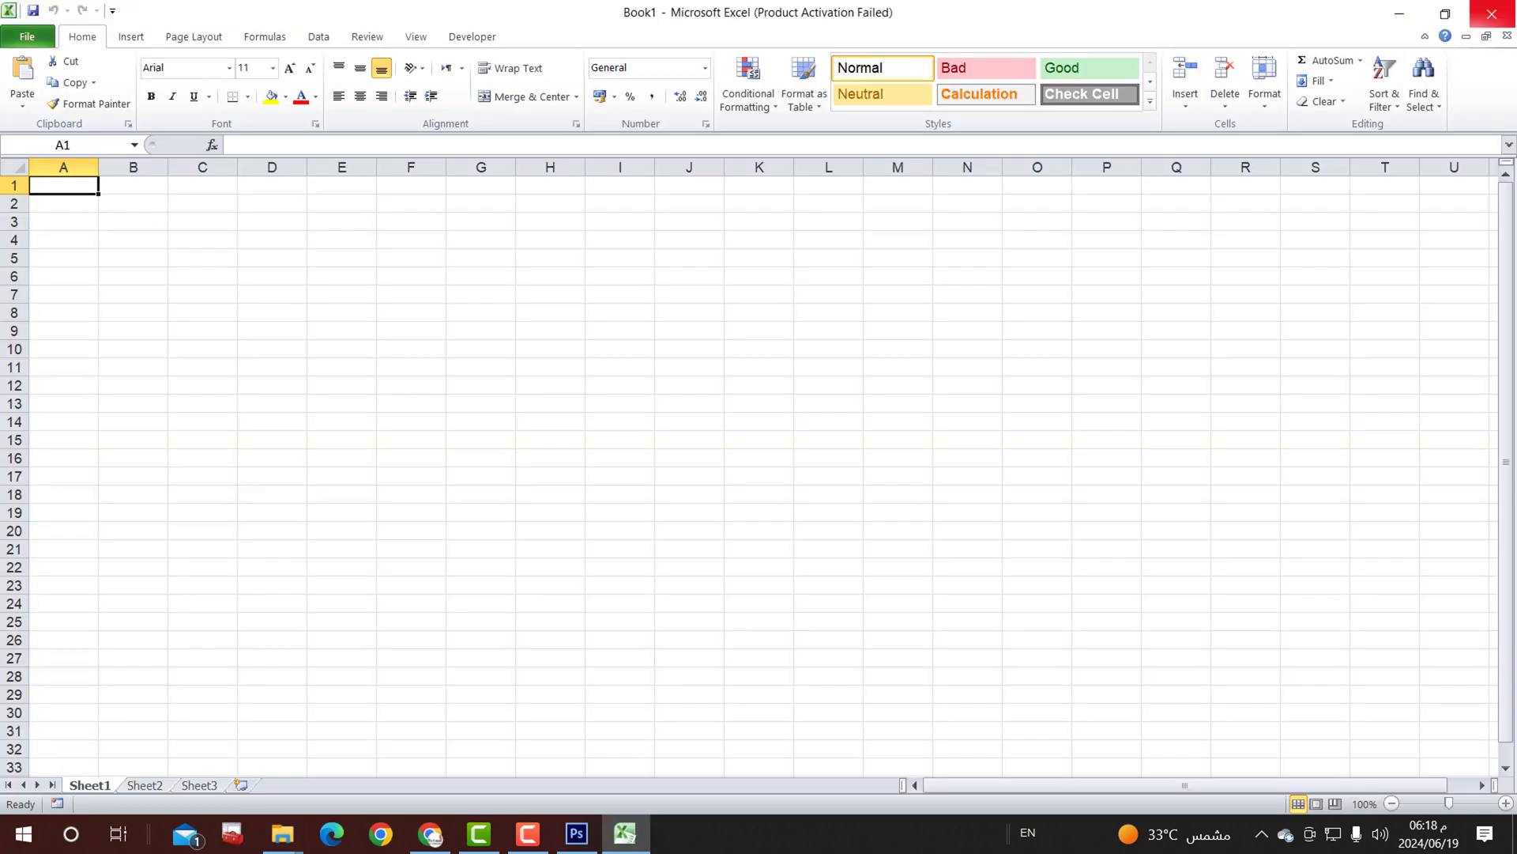
pyautogui.click(1492, 14)
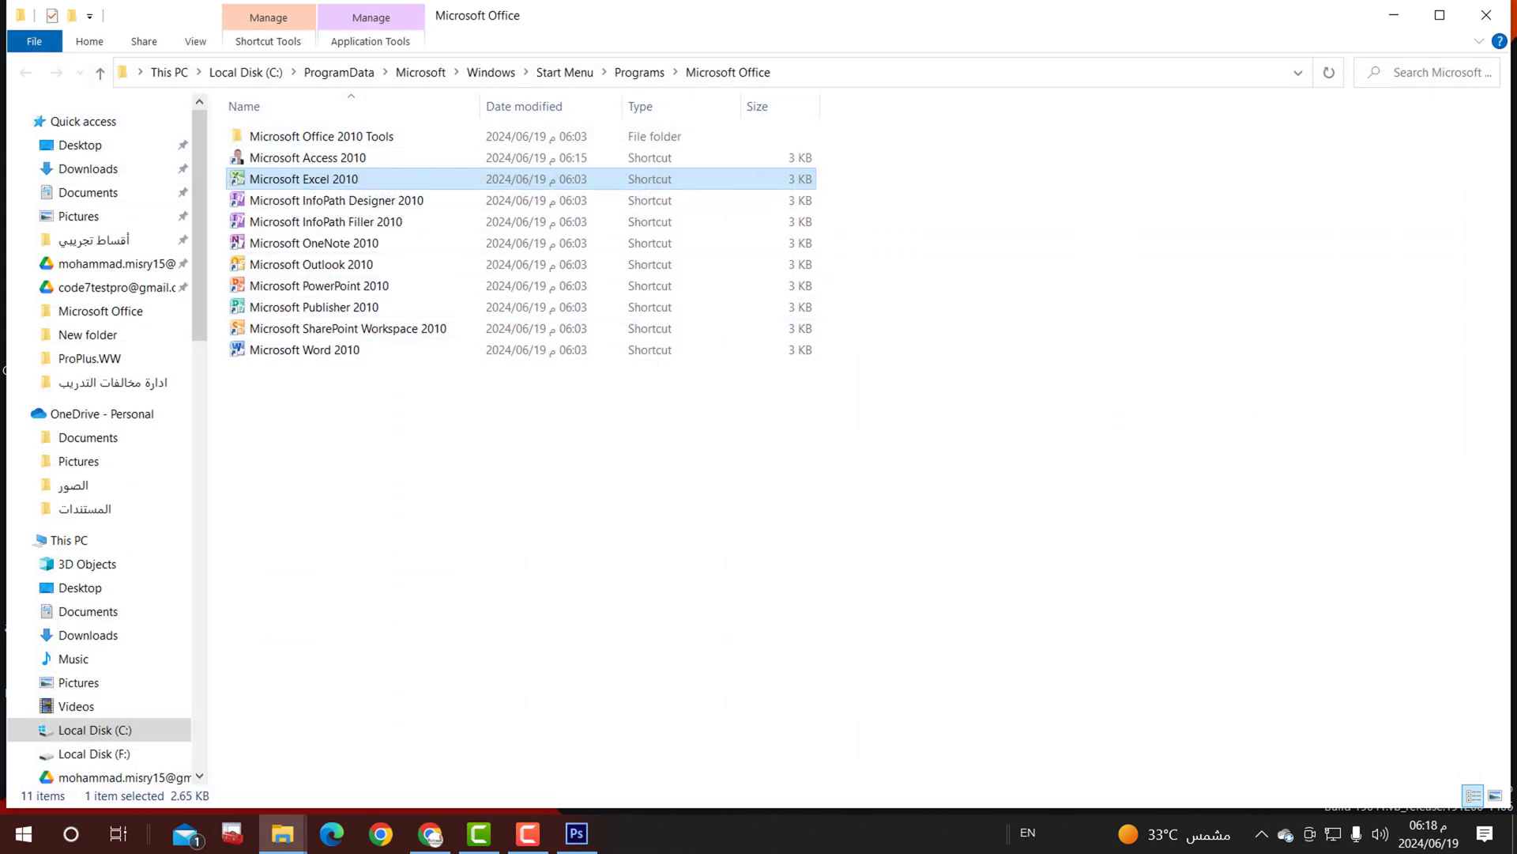
# Step: Create a desktop shortcut to EXCEL.EXE from the Office14 folder and place it beside the MSACCESS.EXE shortcut
pyautogui.moveTo(282, 833)
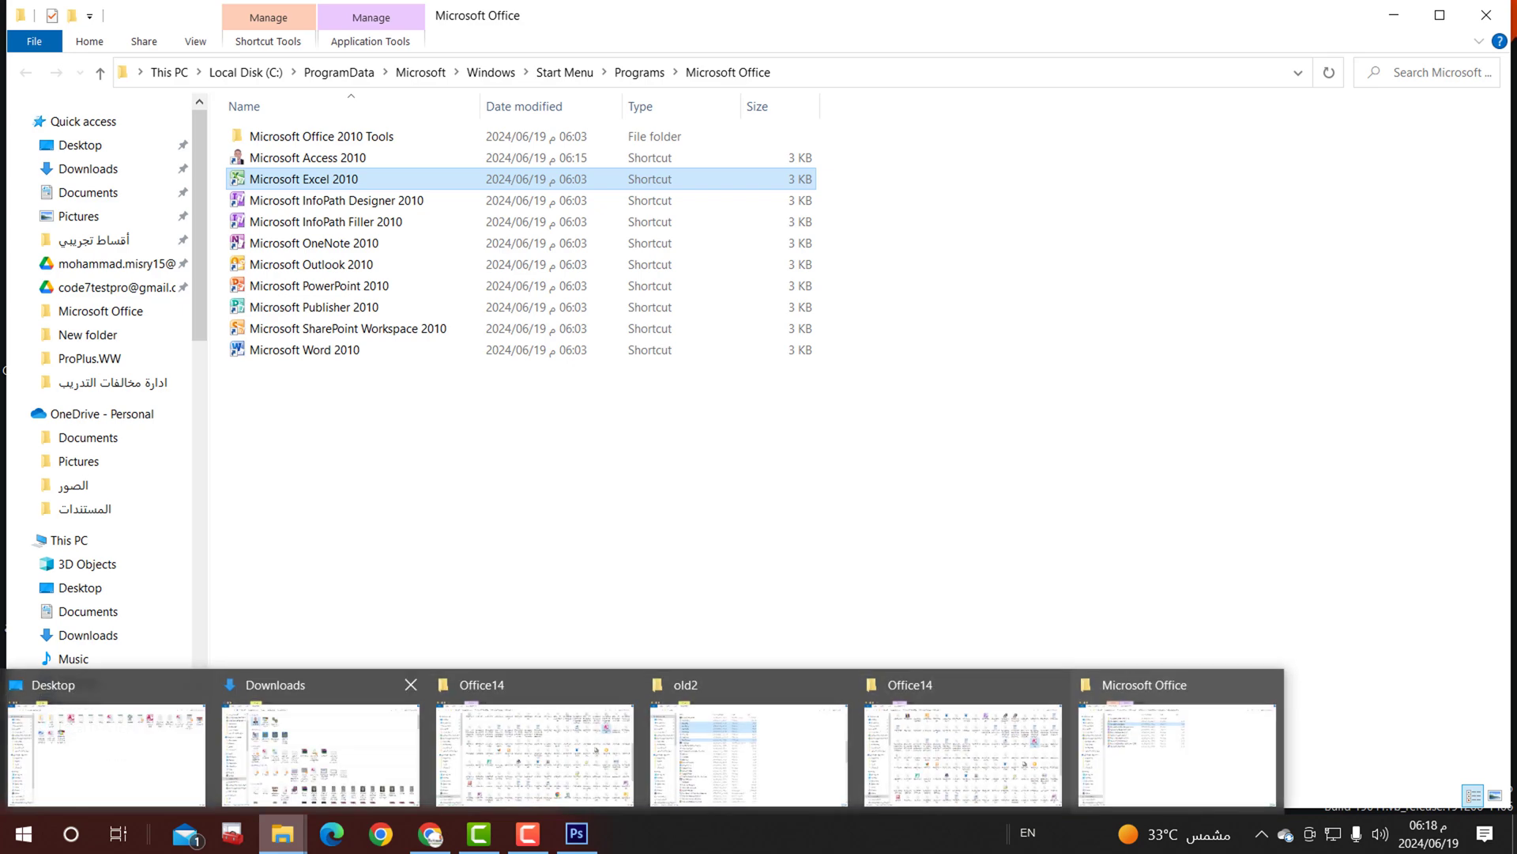
pyautogui.click(531, 750)
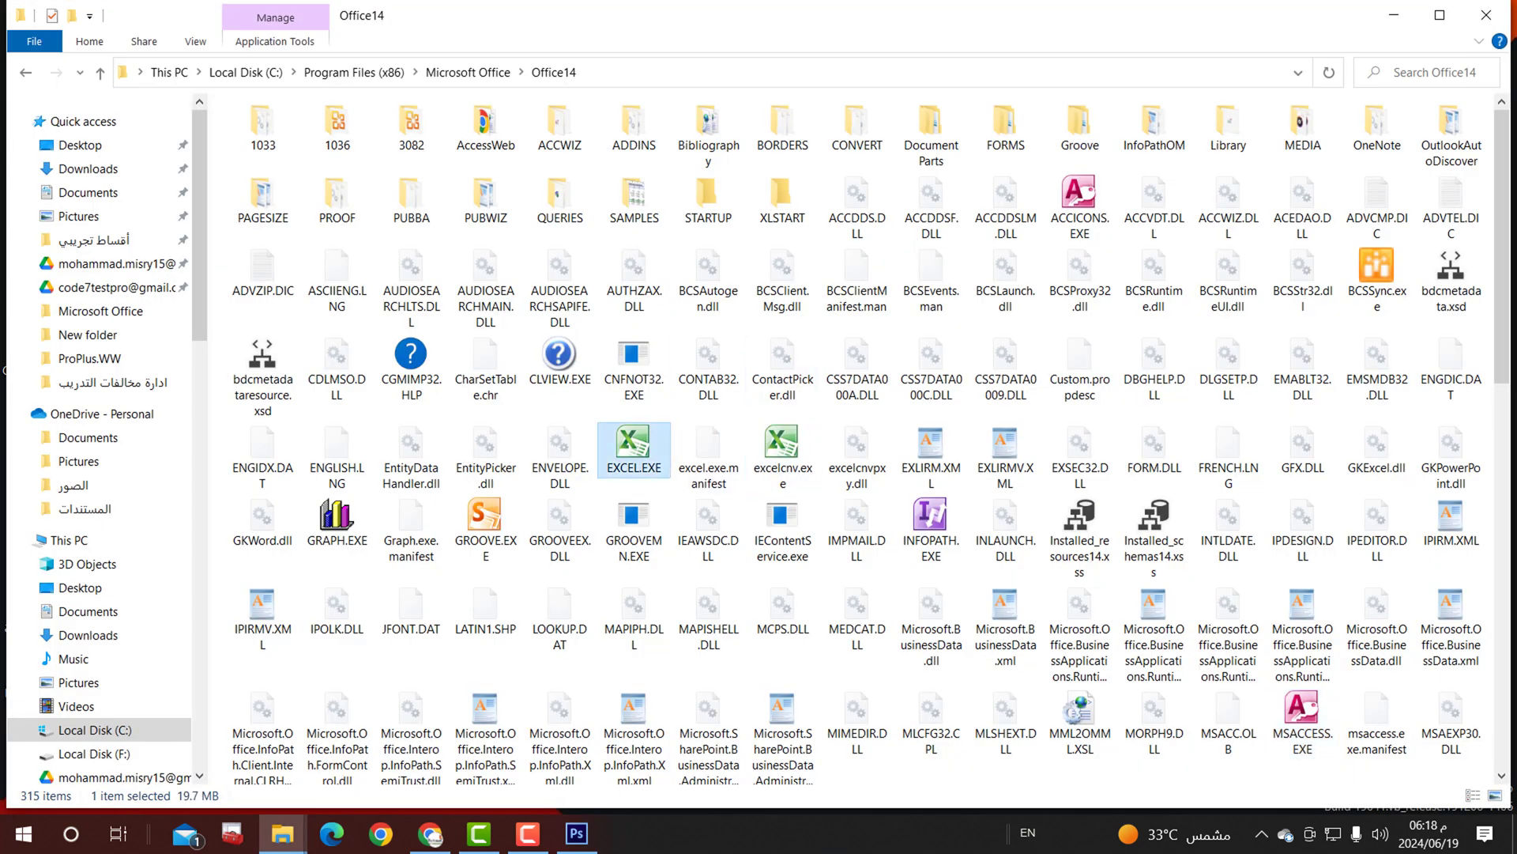
pyautogui.rightClick(611, 451)
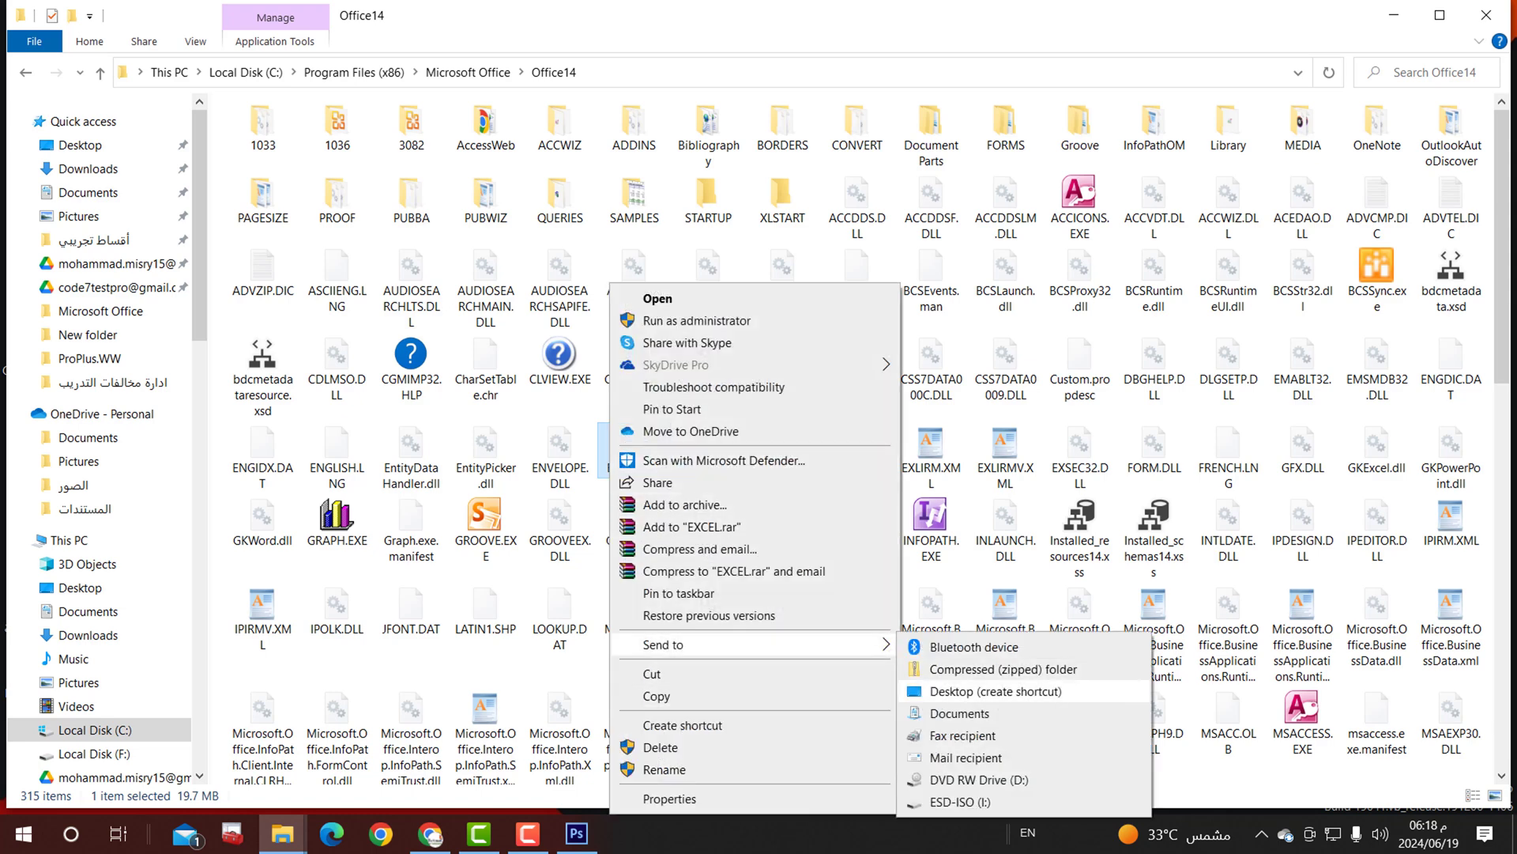
pyautogui.click(1019, 692)
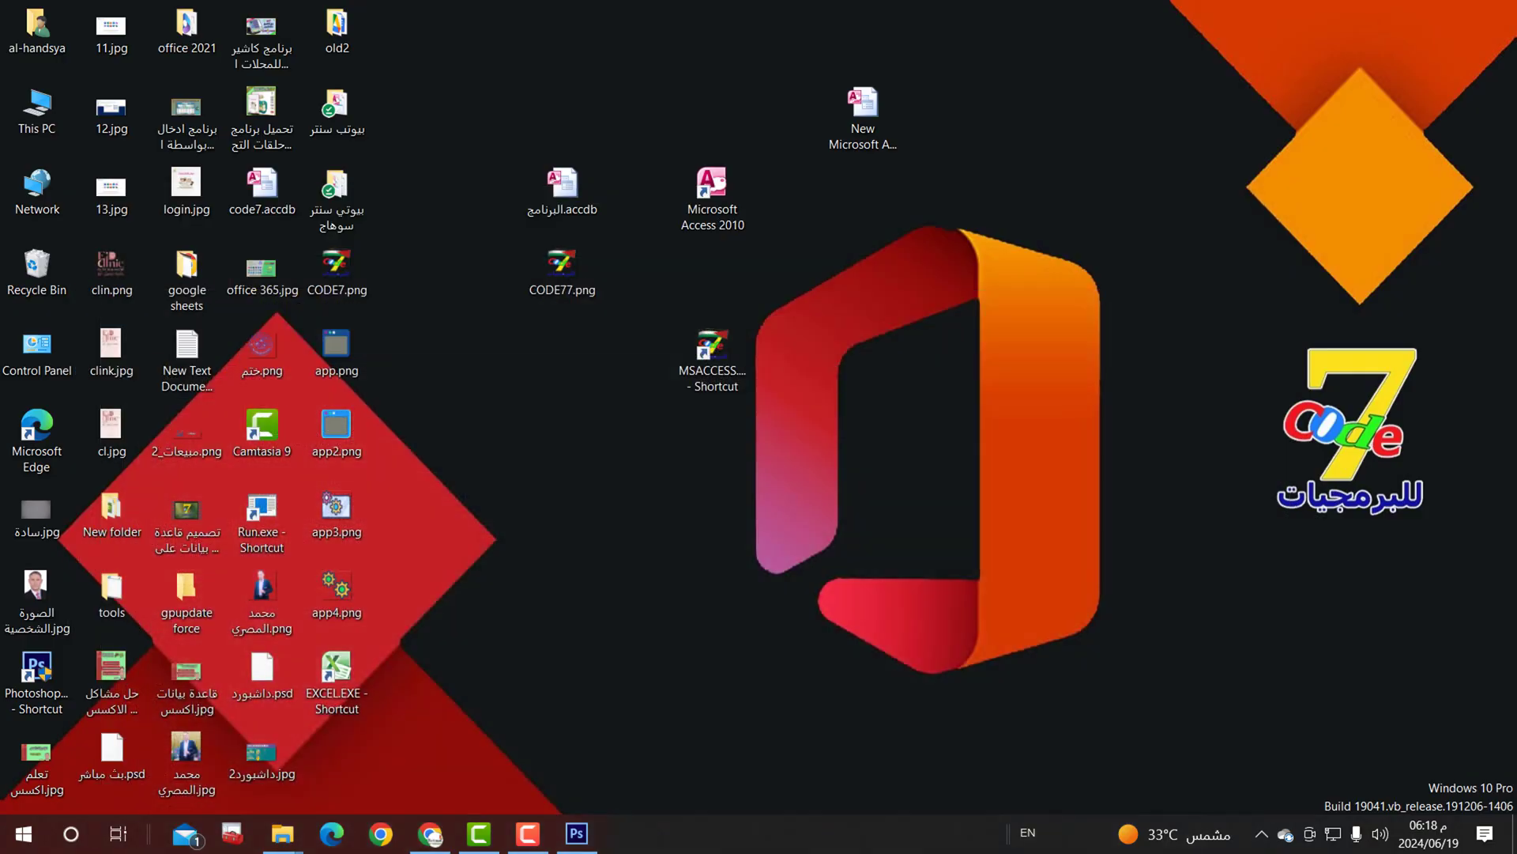
pyautogui.moveTo(337, 667); pyautogui.dragTo(860, 348)
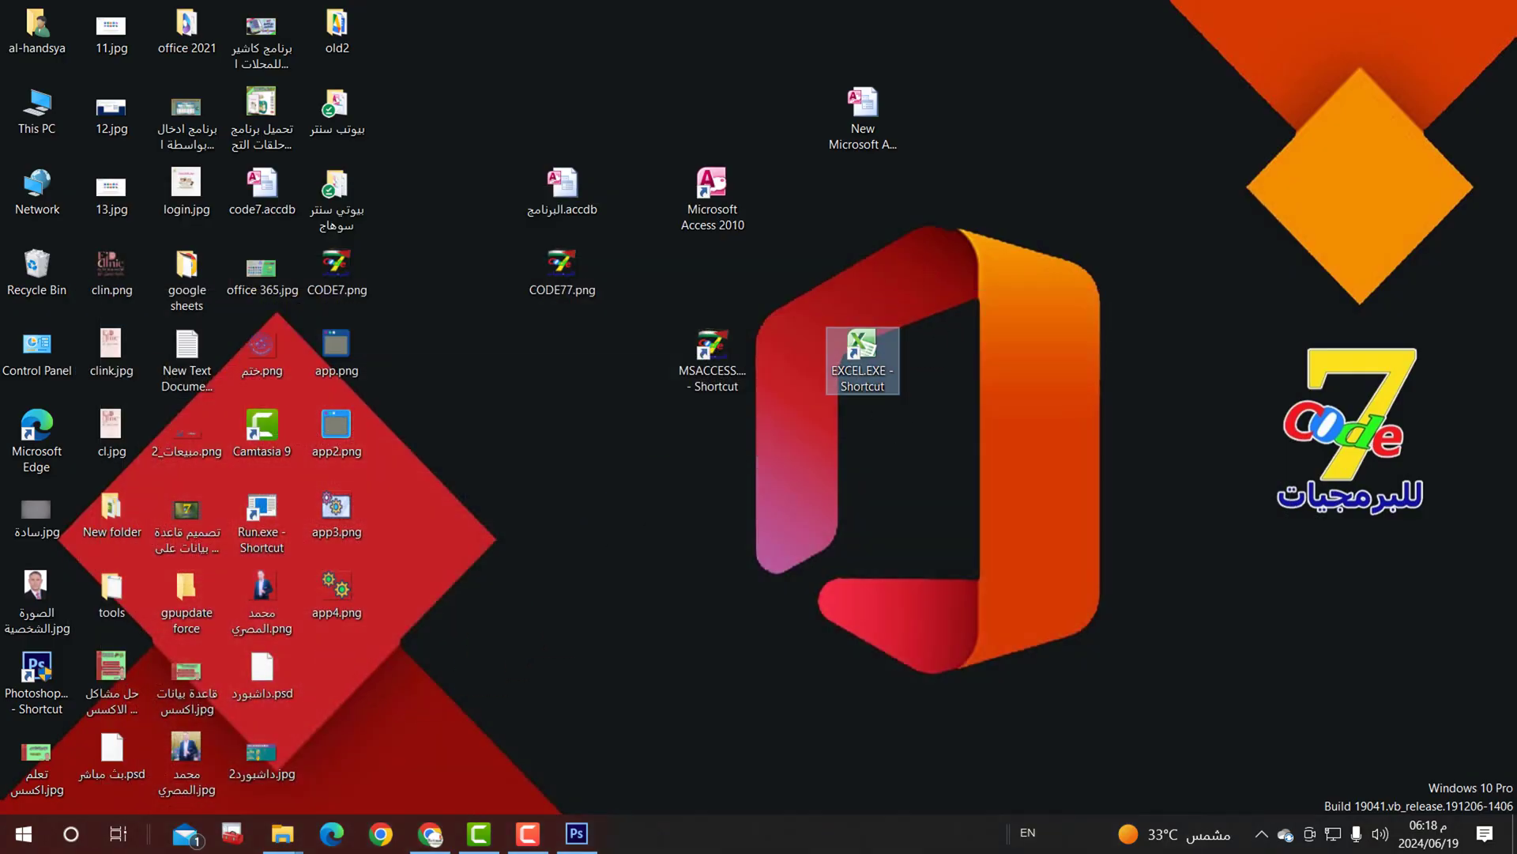
# Step: Change the desktop EXCEL.EXE shortcut's icon to app4_dIP_icon.ico from Downloads and check the taskbar icon by opening and closing Excel
pyautogui.rightClick(829, 355)
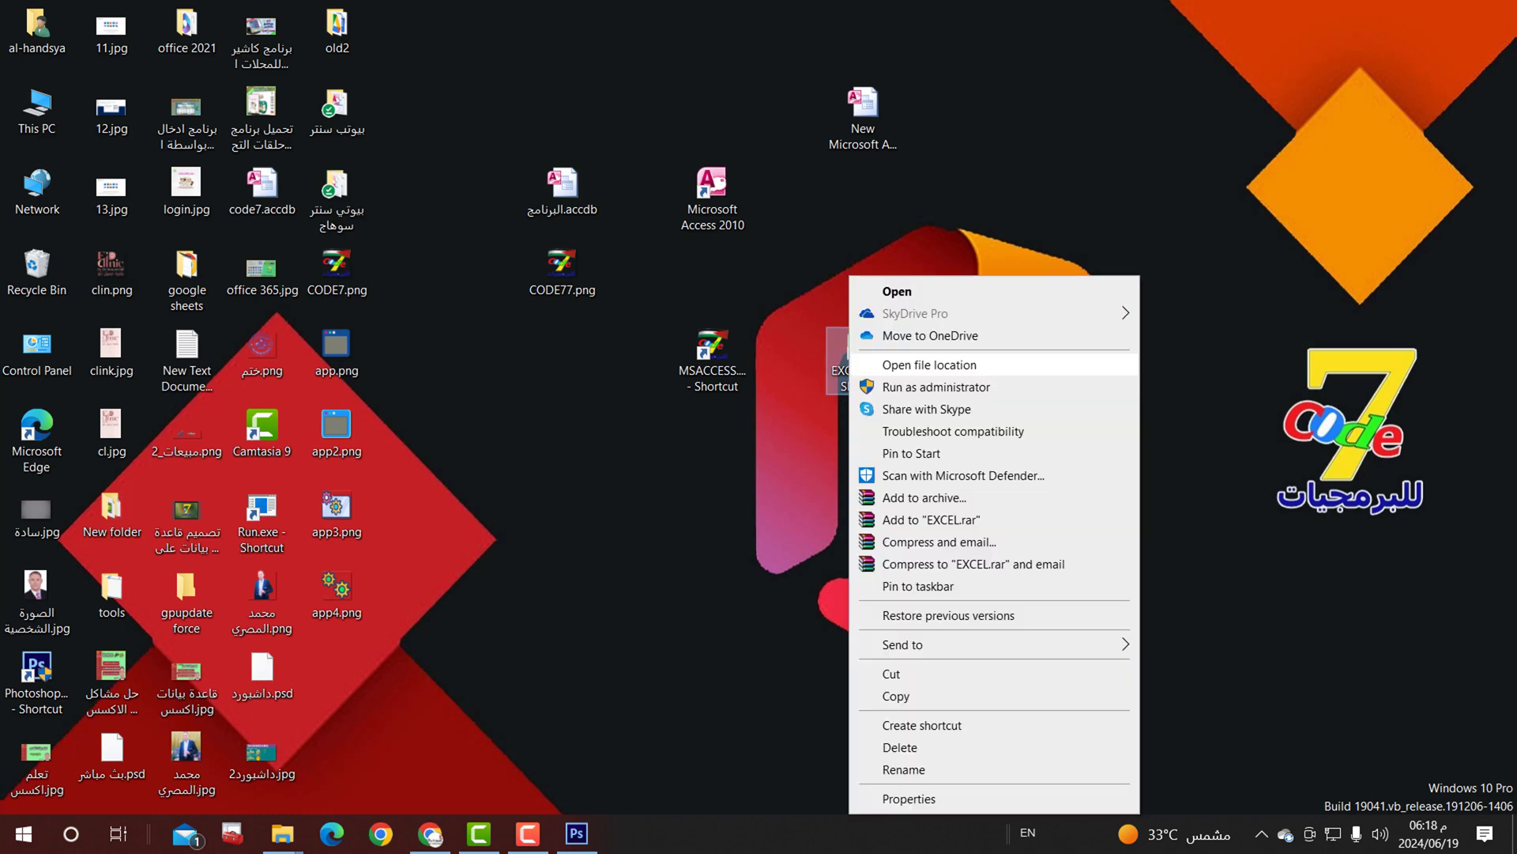
pyautogui.click(909, 798)
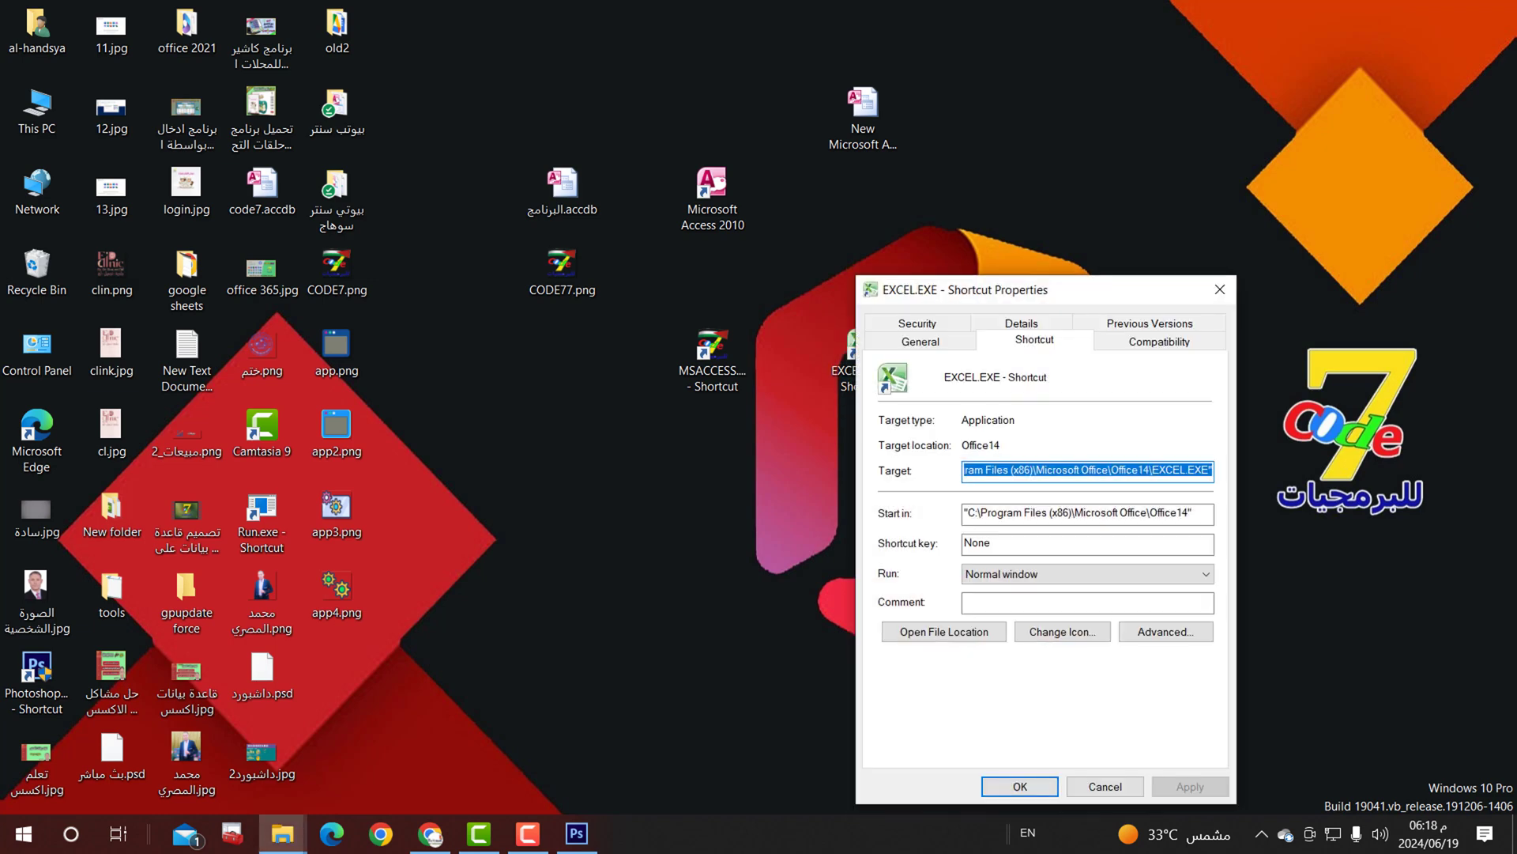
pyautogui.click(1062, 631)
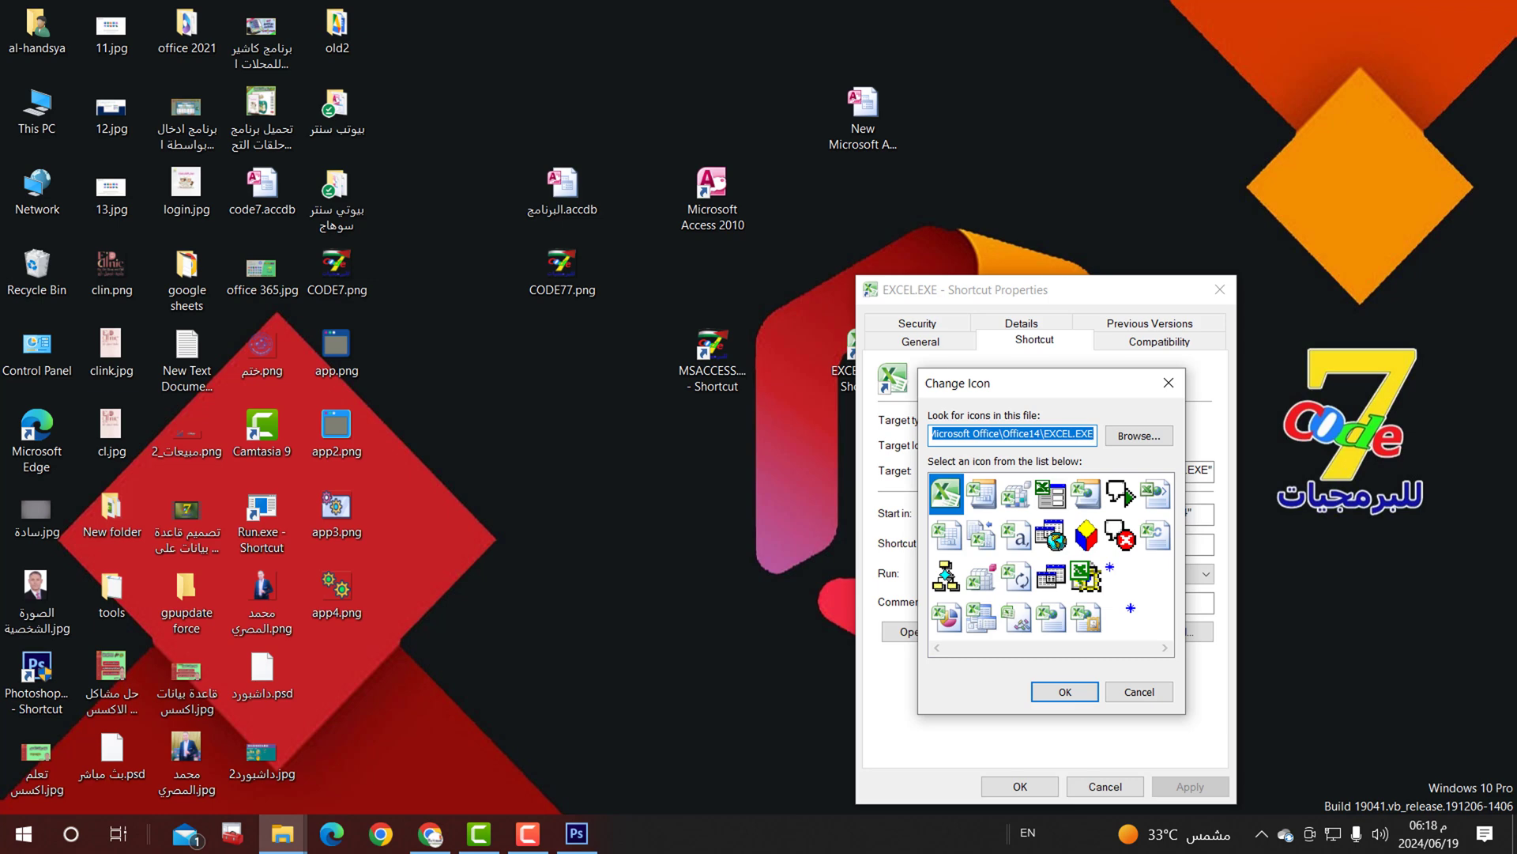
pyautogui.click(1139, 436)
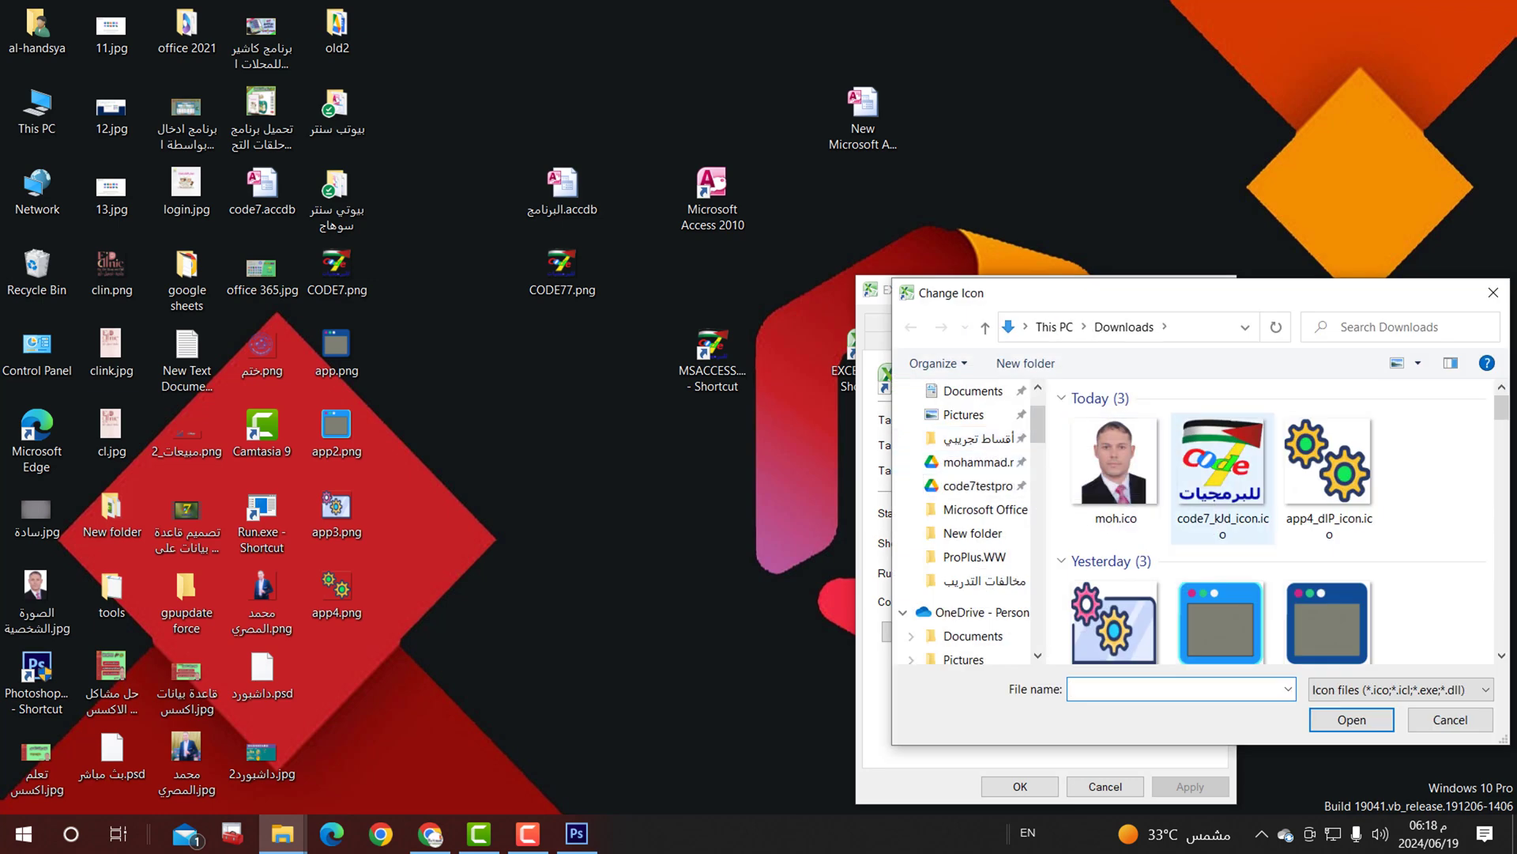
pyautogui.click(1330, 477)
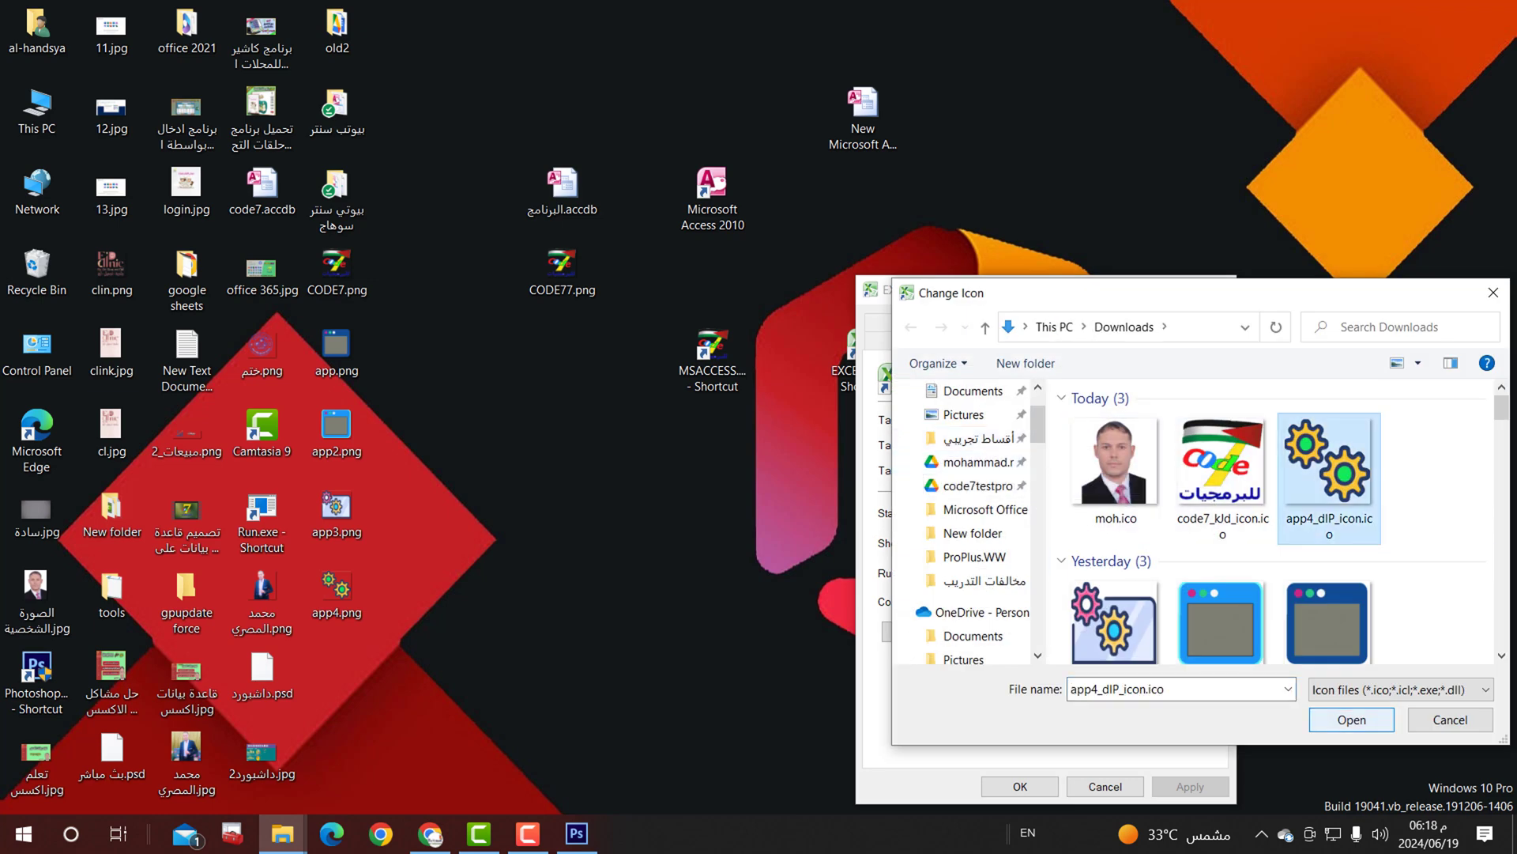
pyautogui.click(1352, 719)
pyautogui.click(1064, 691)
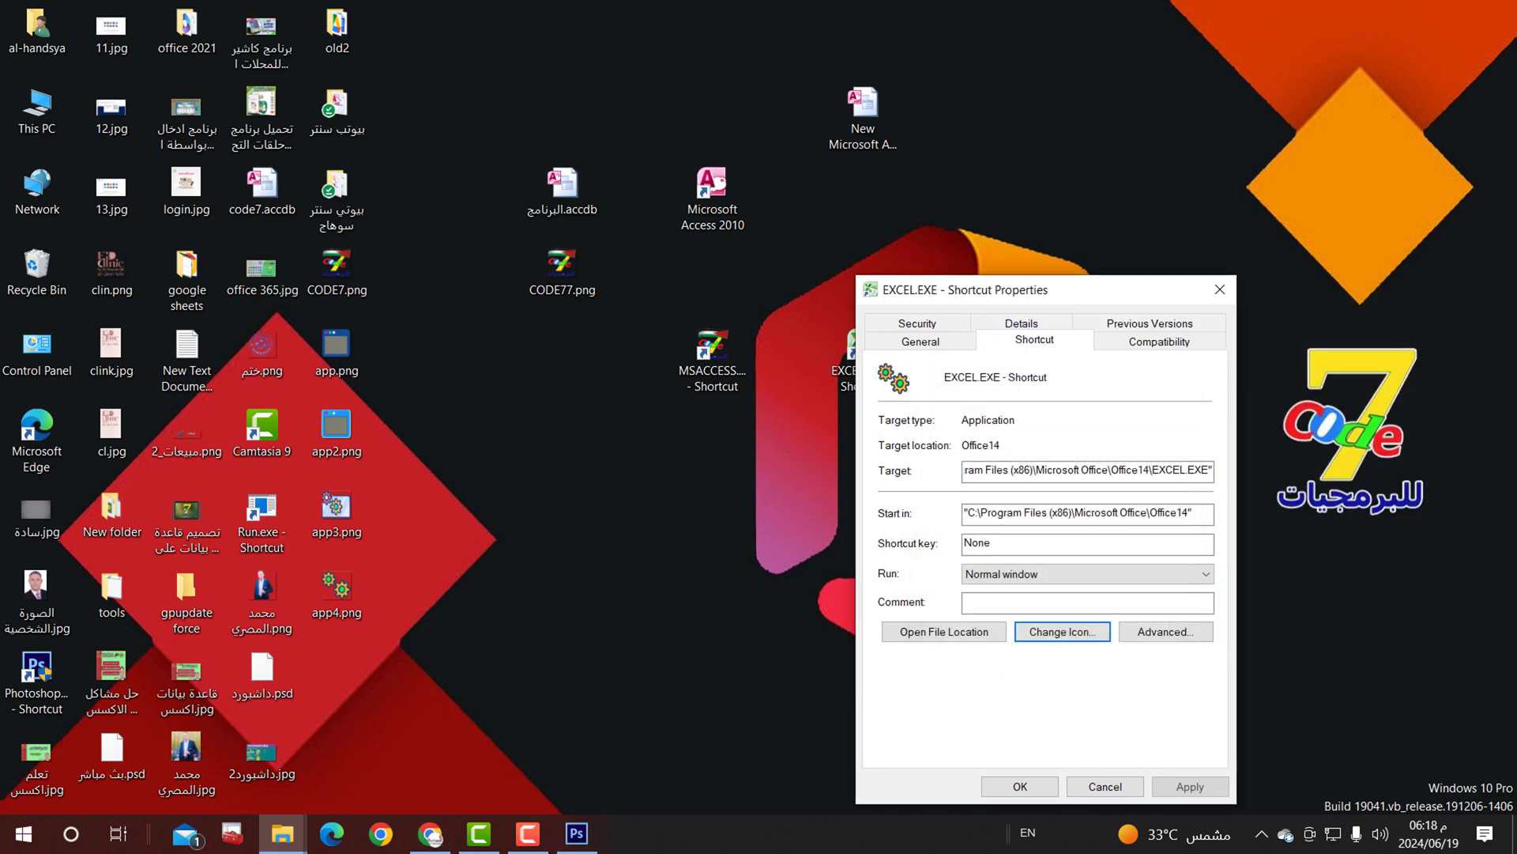
pyautogui.click(1190, 786)
pyautogui.click(1021, 786)
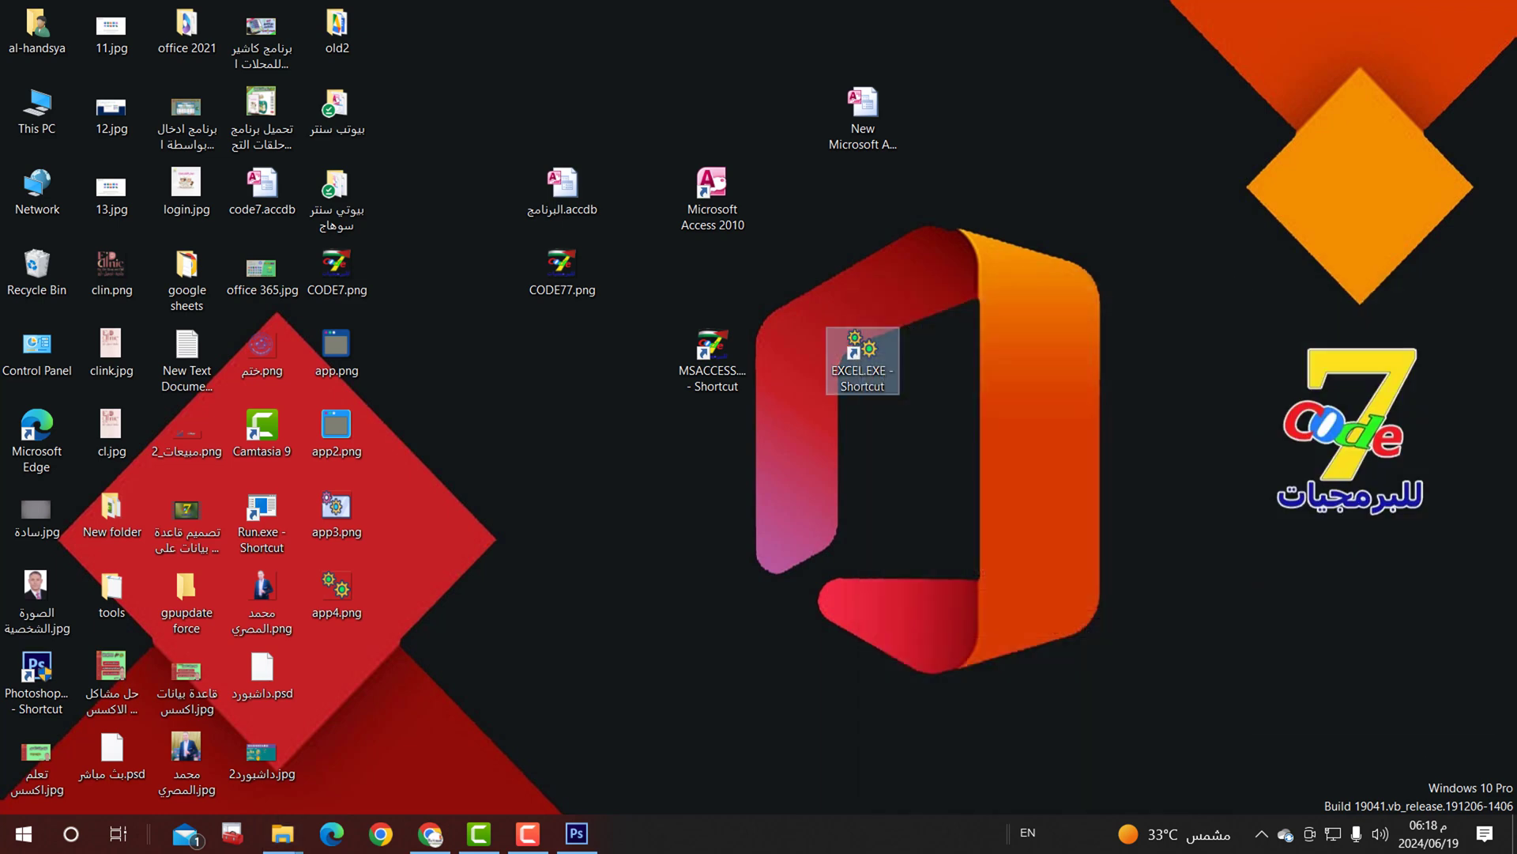
pyautogui.doubleClick(862, 359)
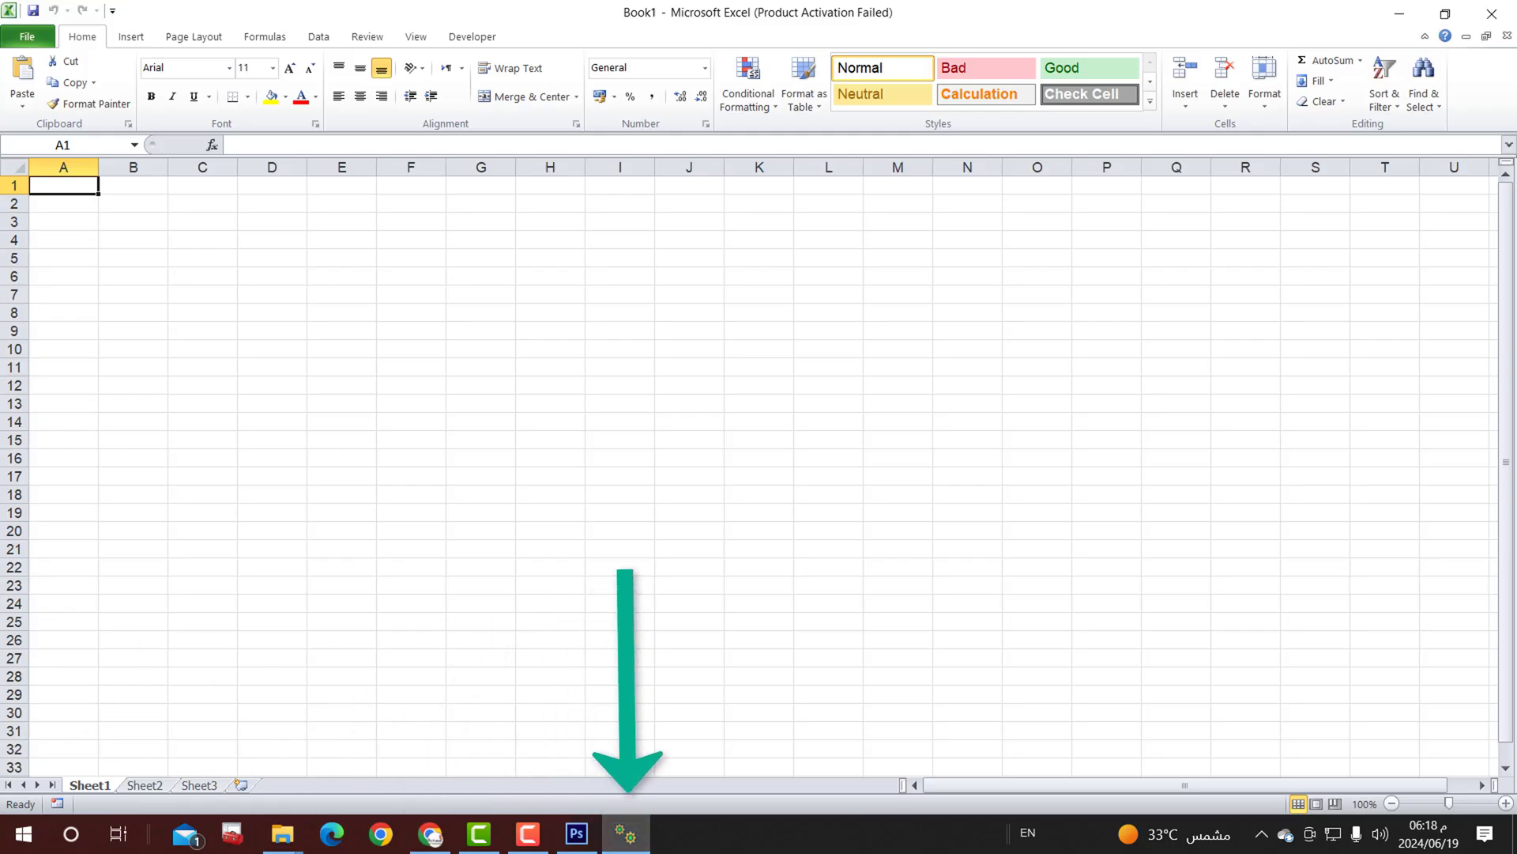
pyautogui.click(1492, 13)
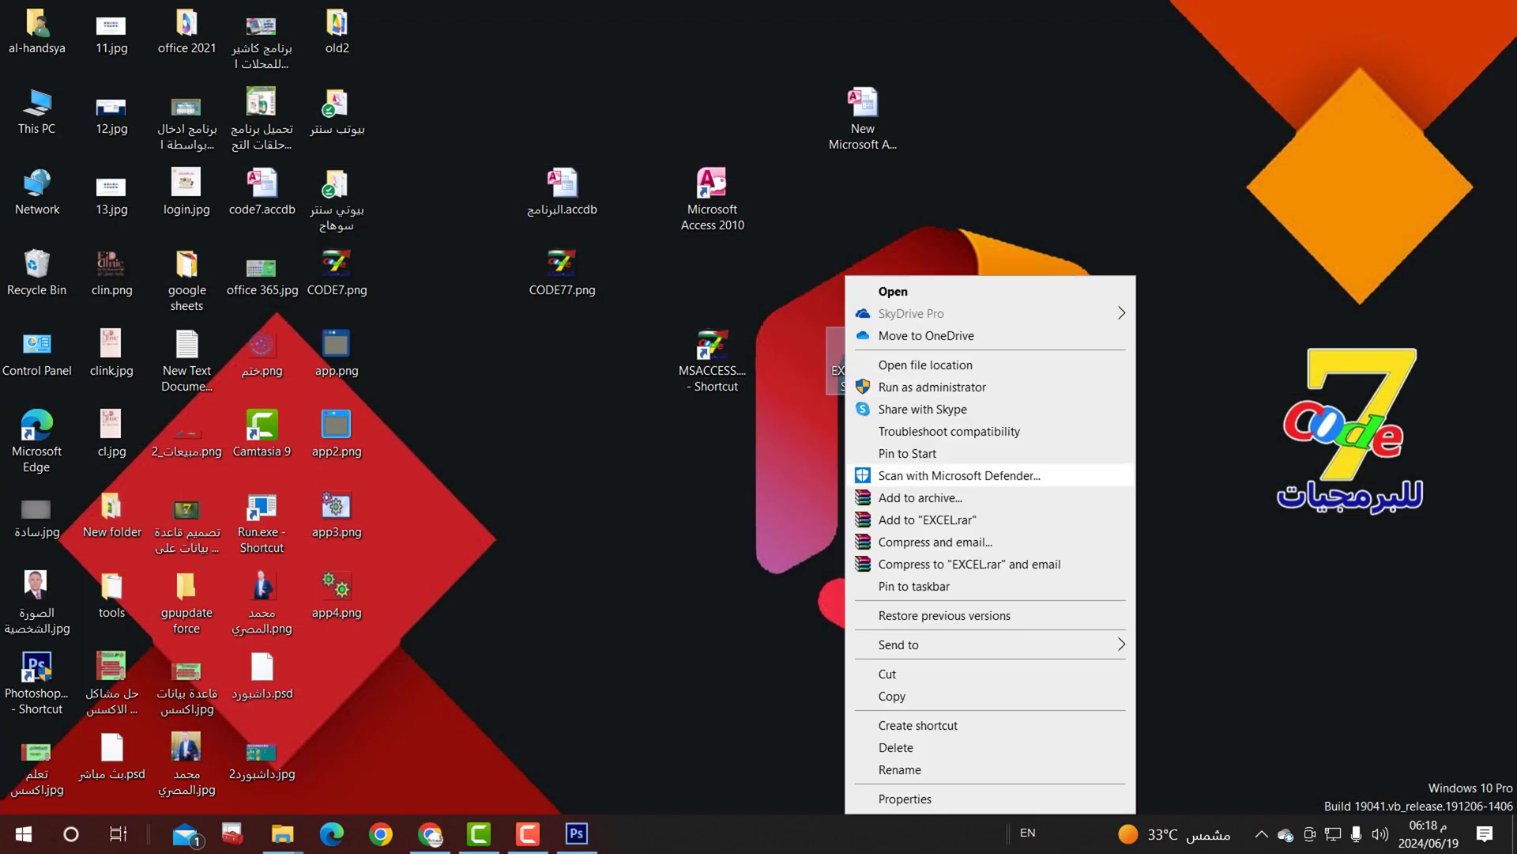
# Step: Copy the EXCEL.EXE shortcut from the desktop into the Start Menu's Microsoft Office programs folder, granting administrator permission
pyautogui.rightClick(847, 362)
pyautogui.click(891, 696)
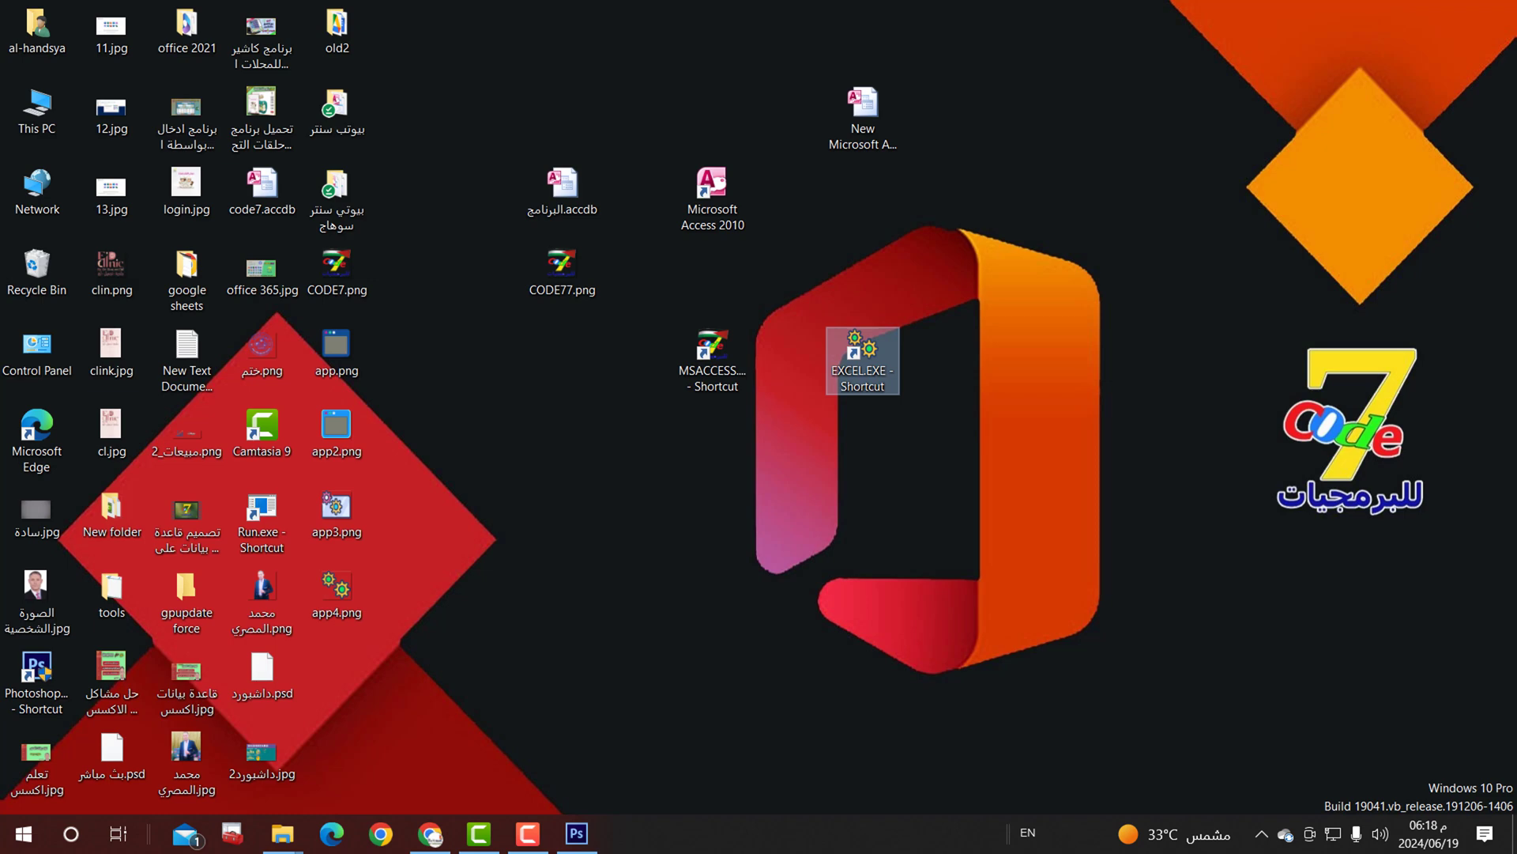
pyautogui.click(282, 834)
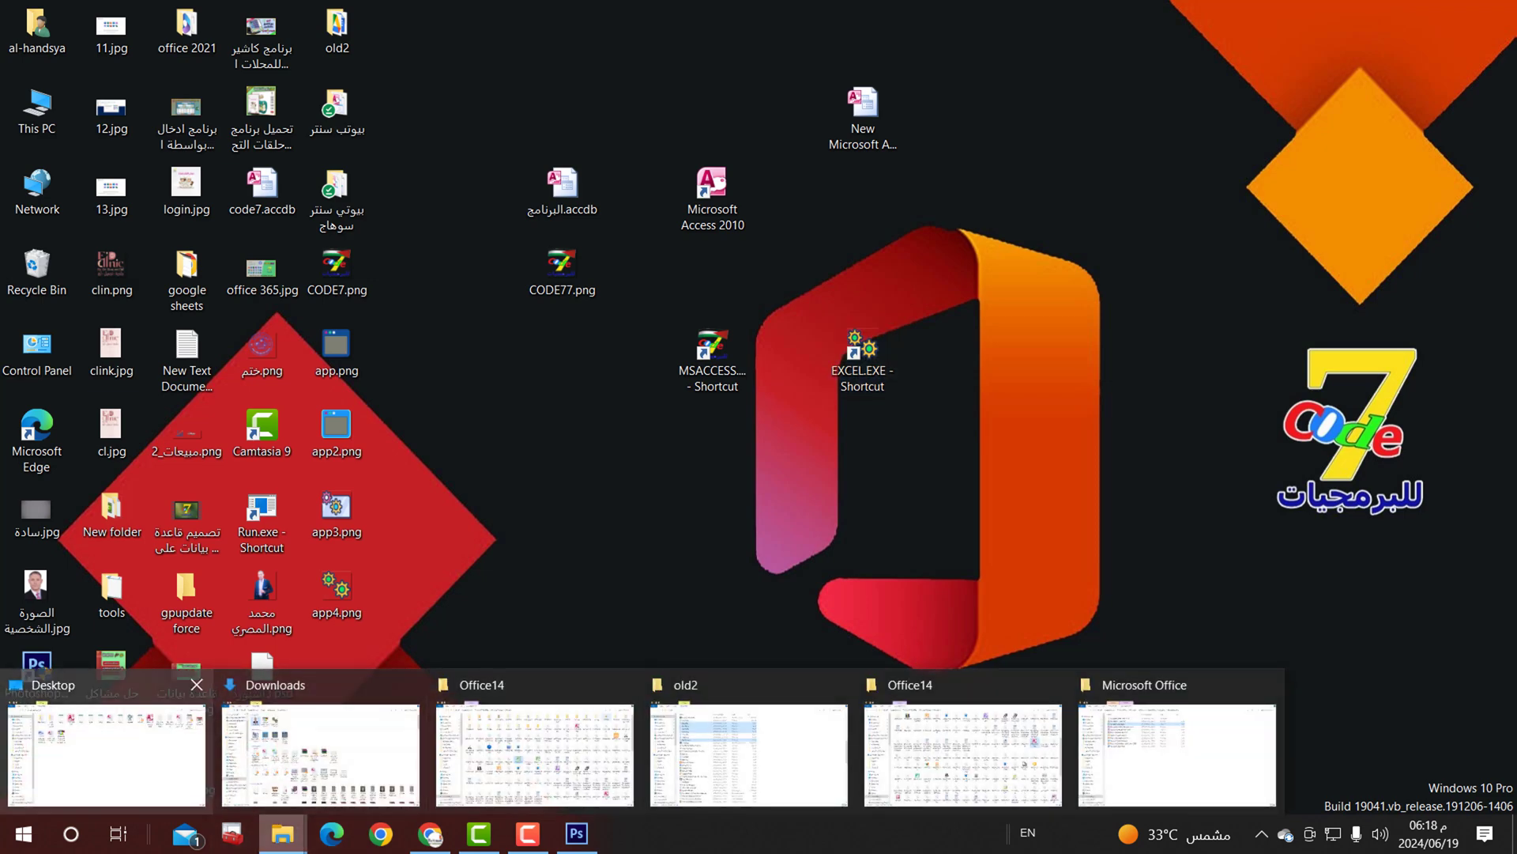
pyautogui.click(1178, 754)
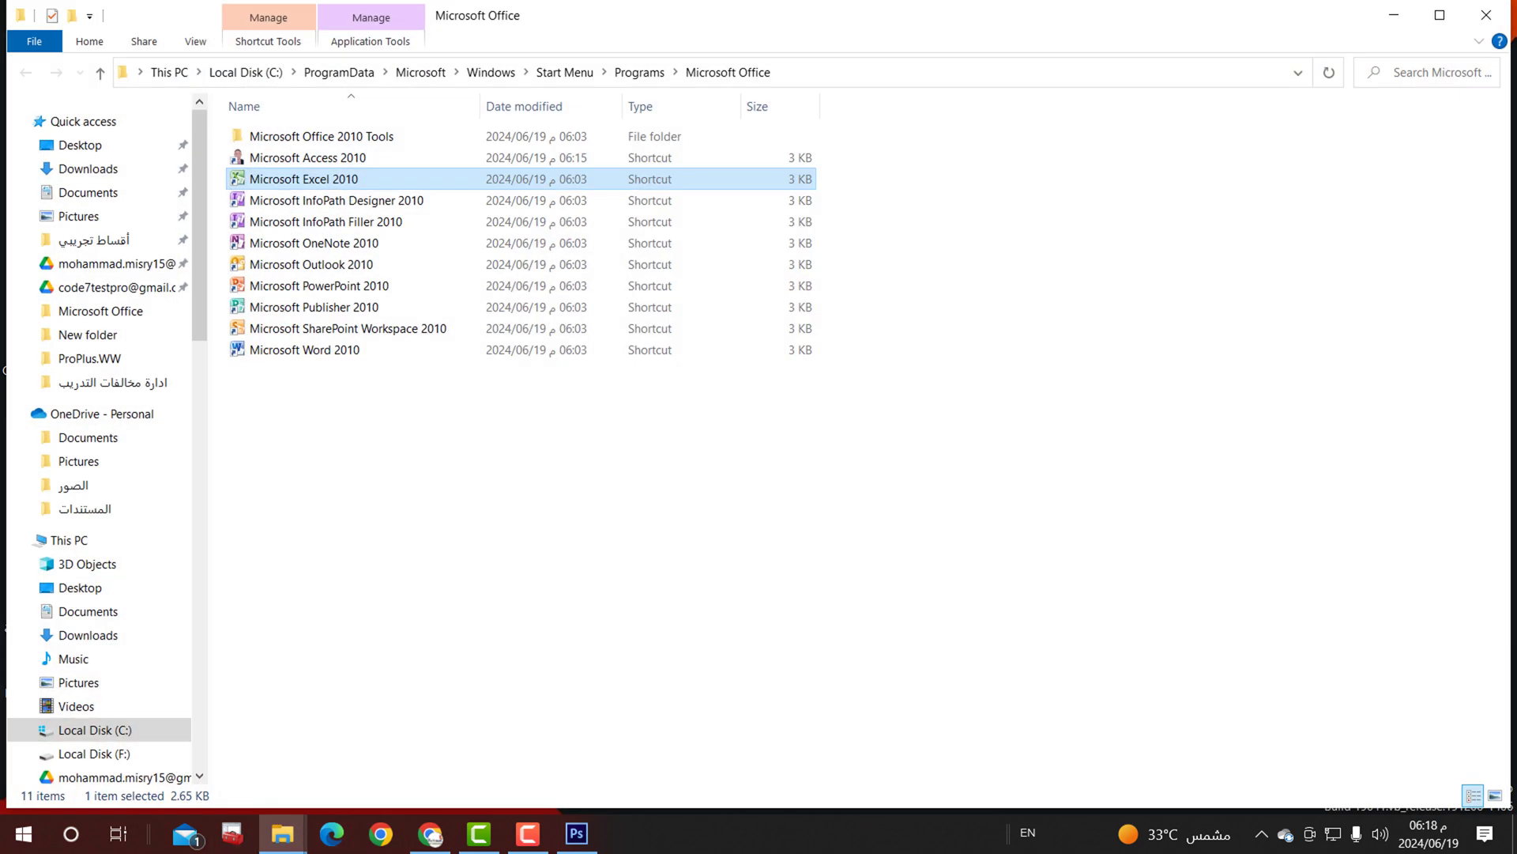
pyautogui.rightClick(466, 446)
pyautogui.click(514, 588)
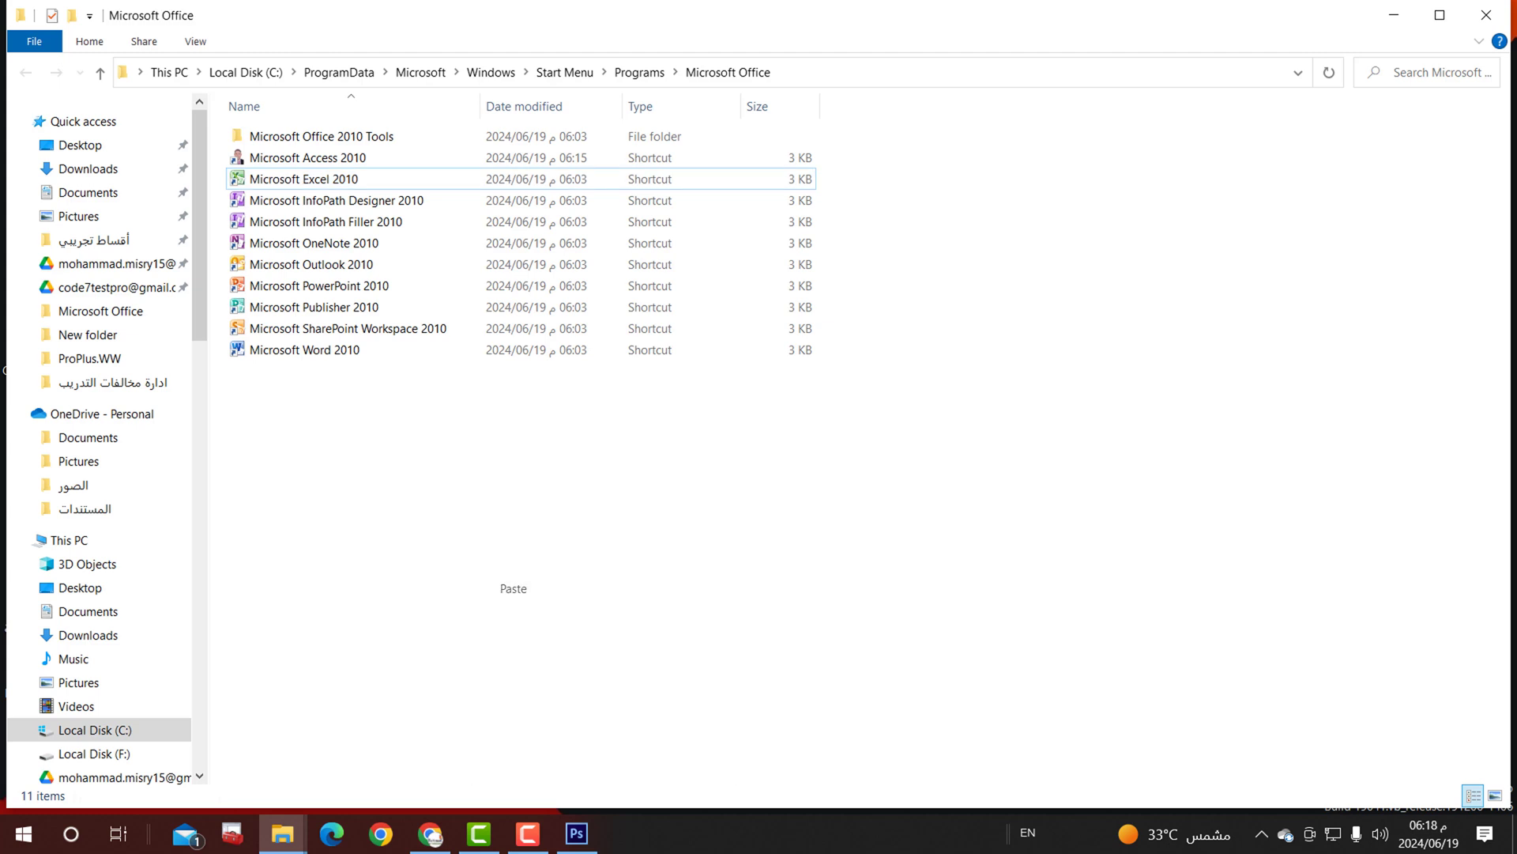
pyautogui.press('Return')
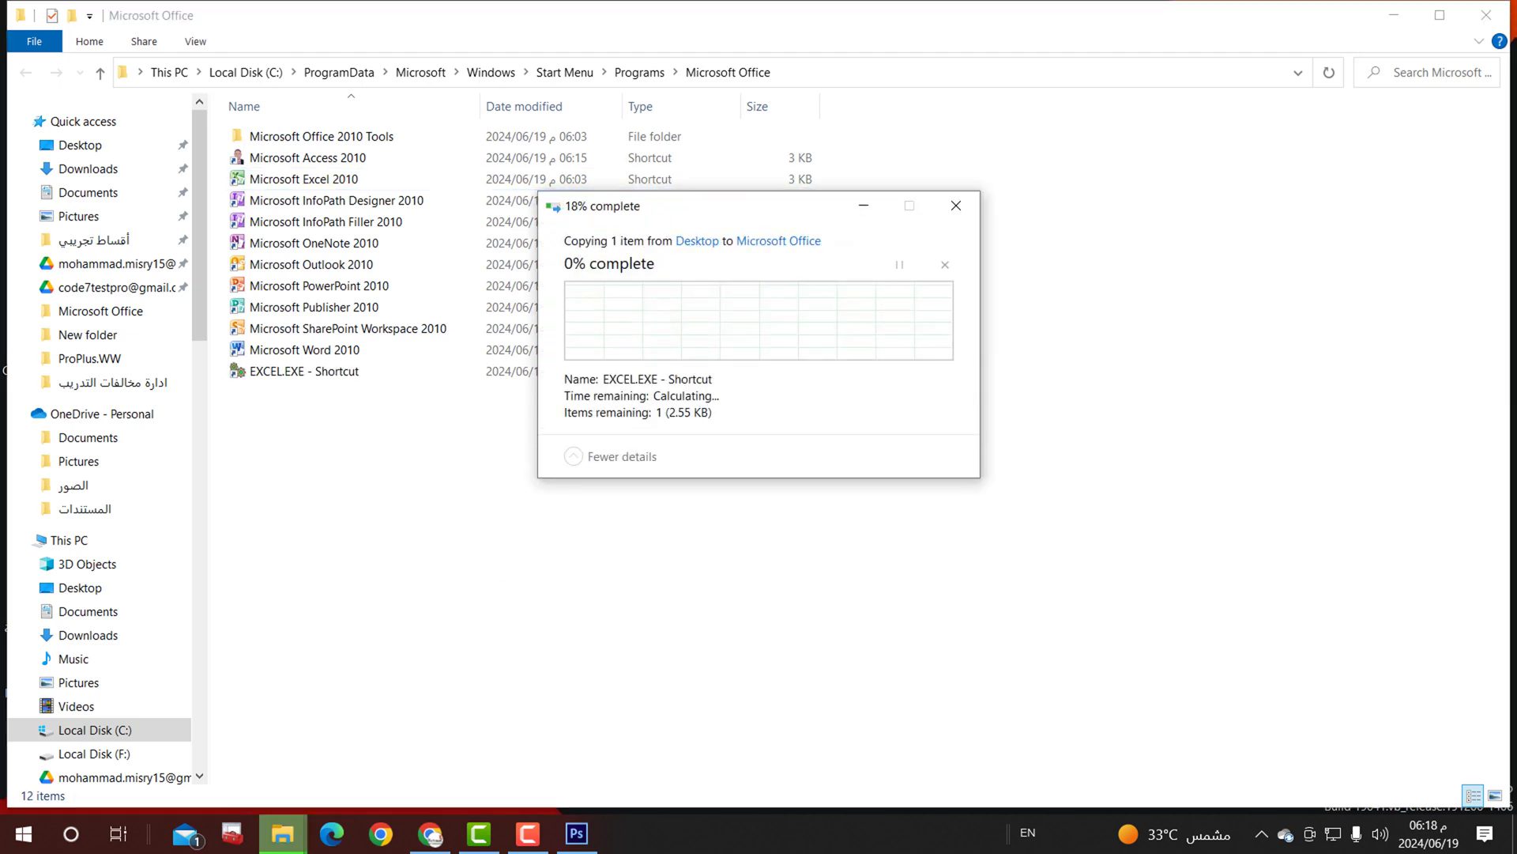
pyautogui.click(546, 466)
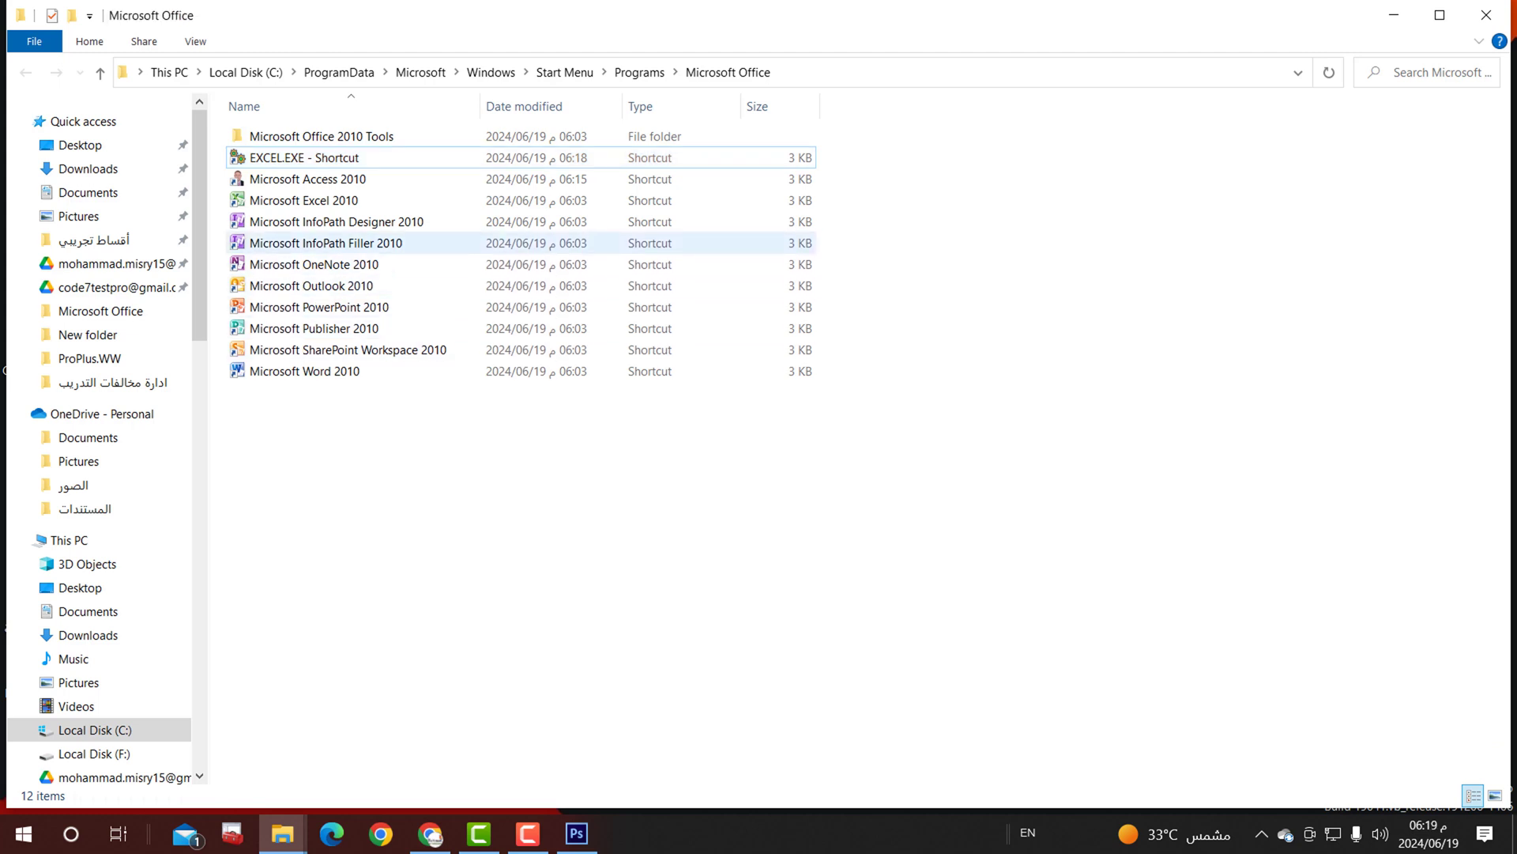
# Step: Copy the name of the original Microsoft Excel 2010 shortcut and permanently delete that shortcut from the folder
pyautogui.click(316, 200)
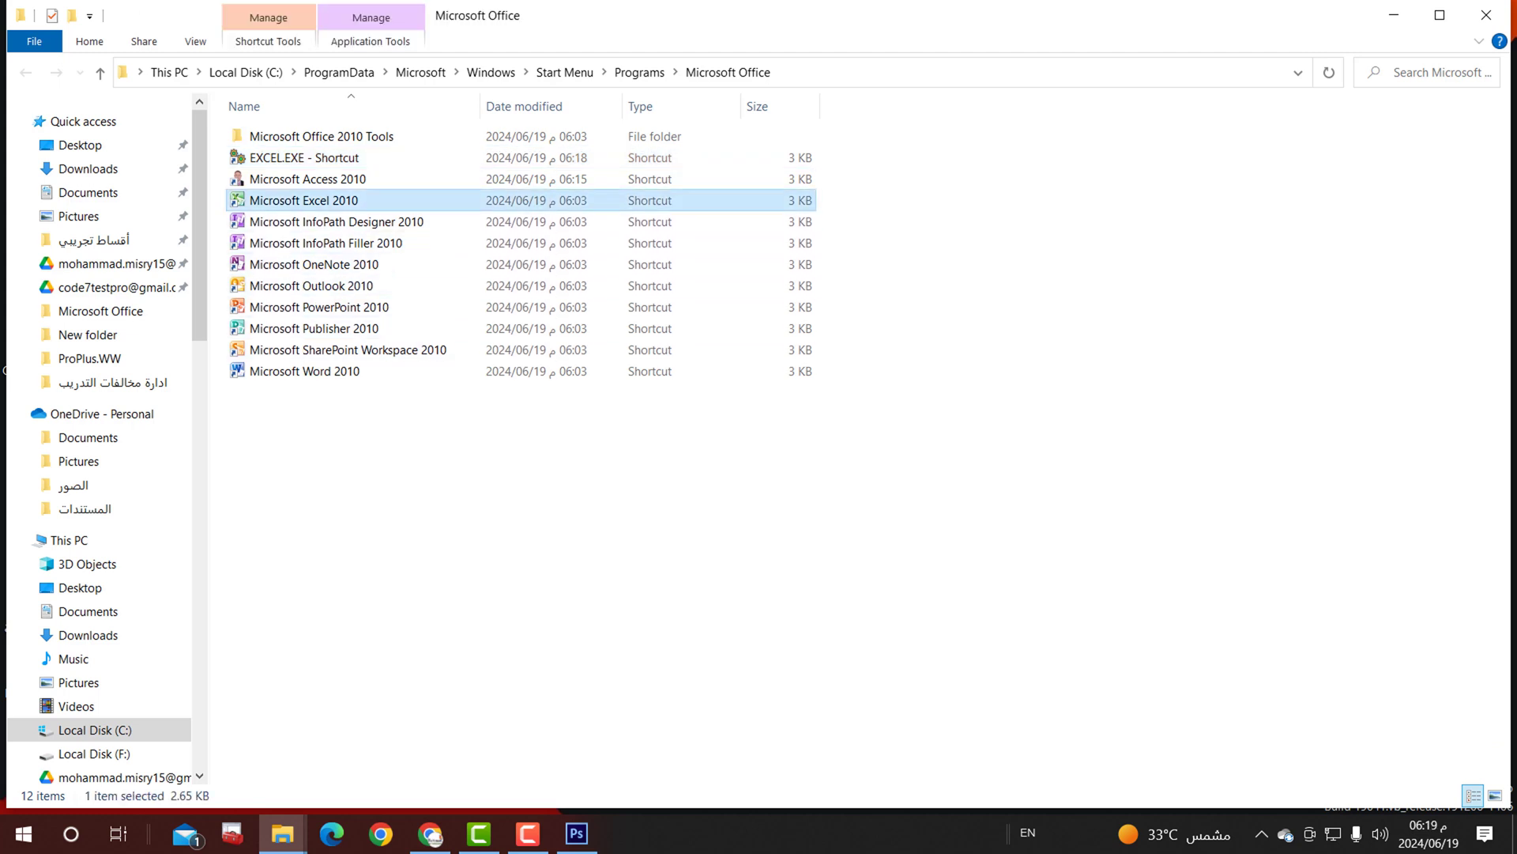
pyautogui.press('F2')
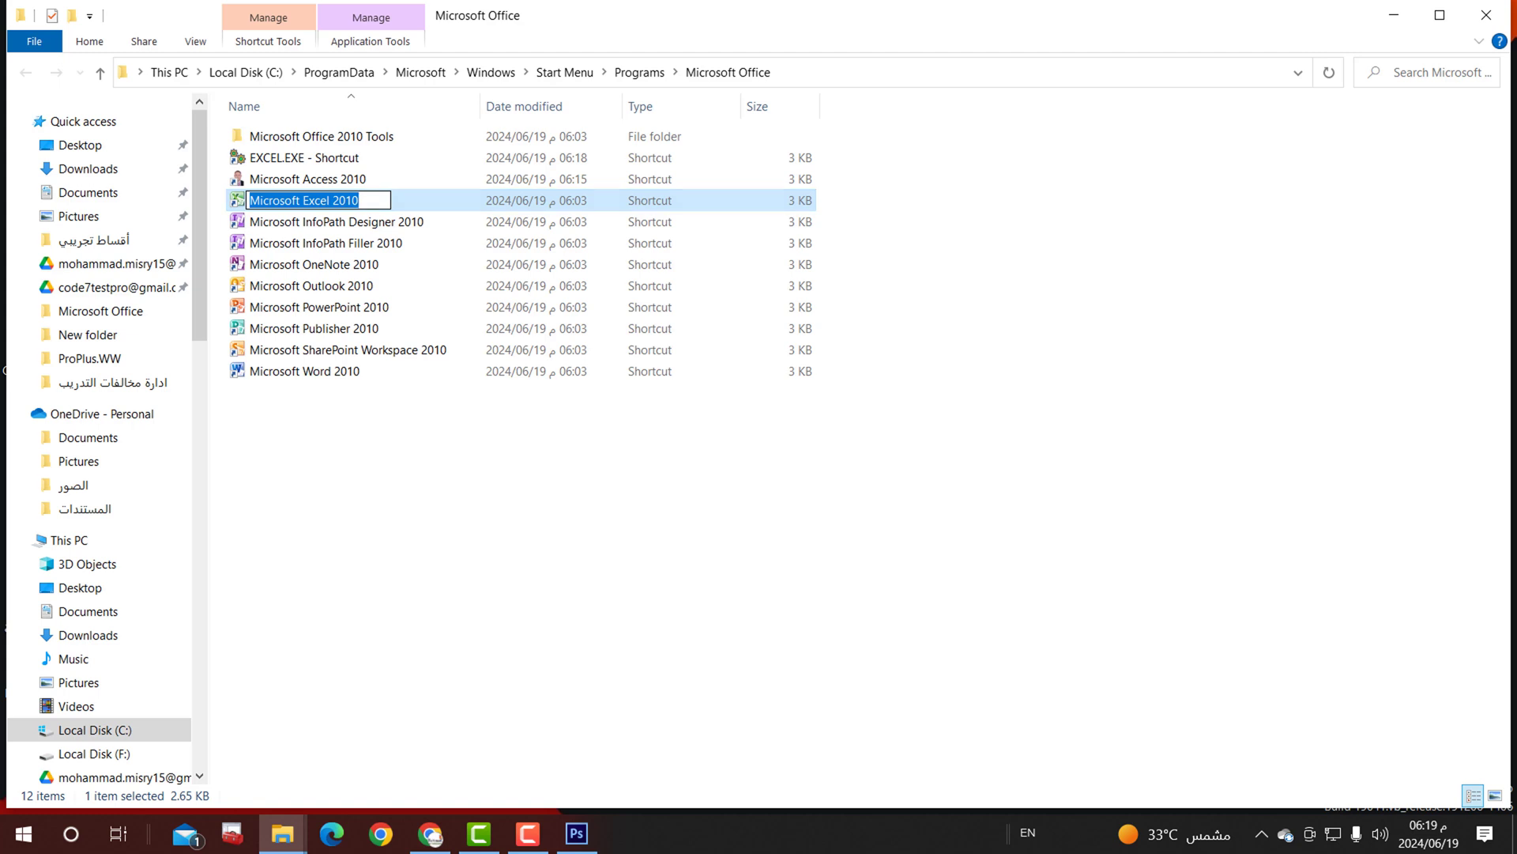
pyautogui.rightClick(362, 207)
pyautogui.click(387, 261)
pyautogui.press('Return')
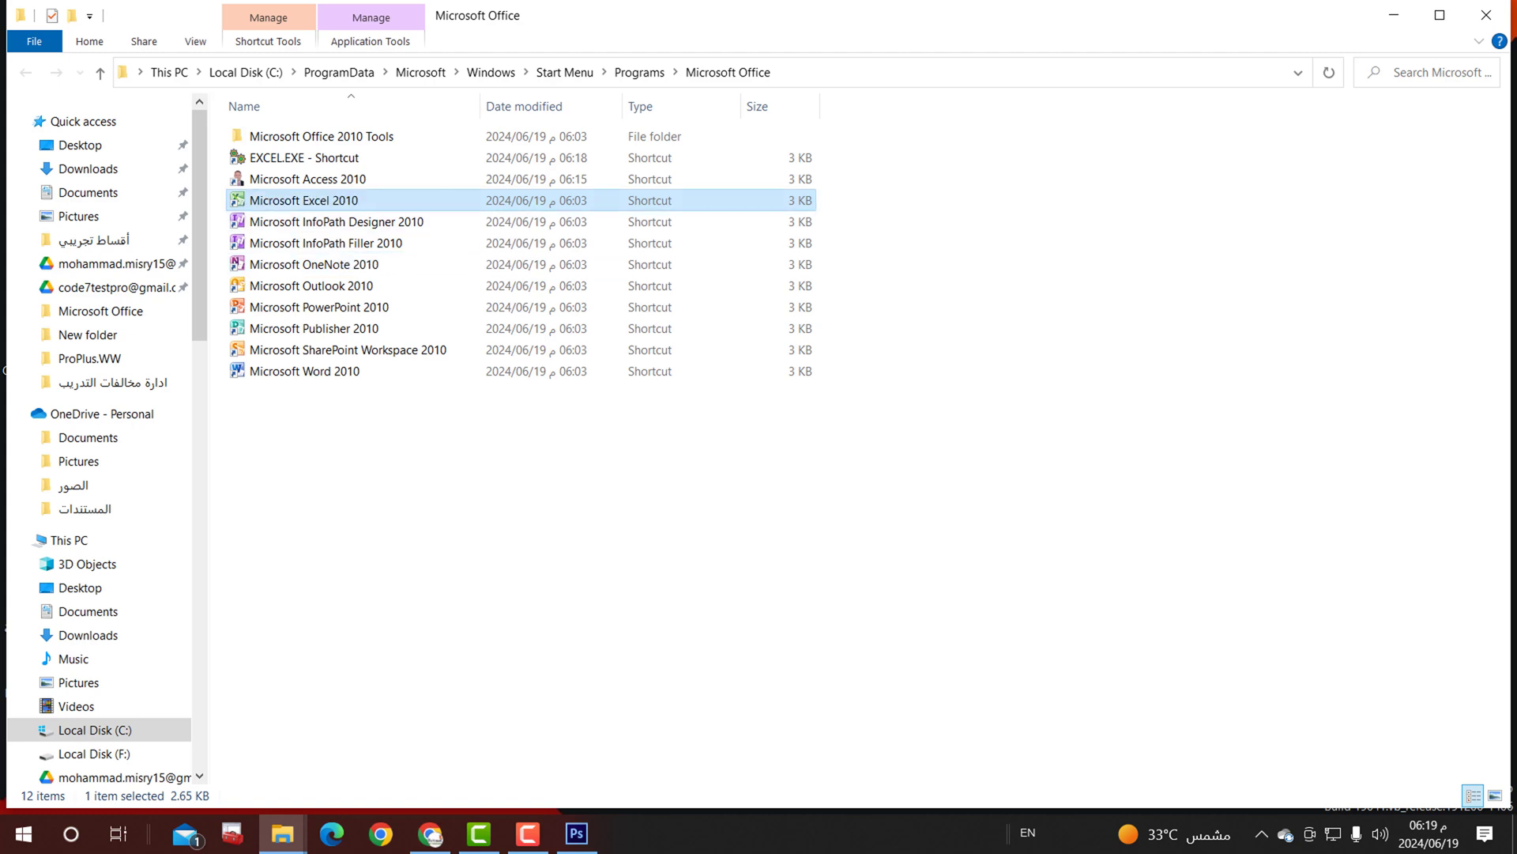
pyautogui.hotkey('shift', 'Delete')
pyautogui.press('Return')
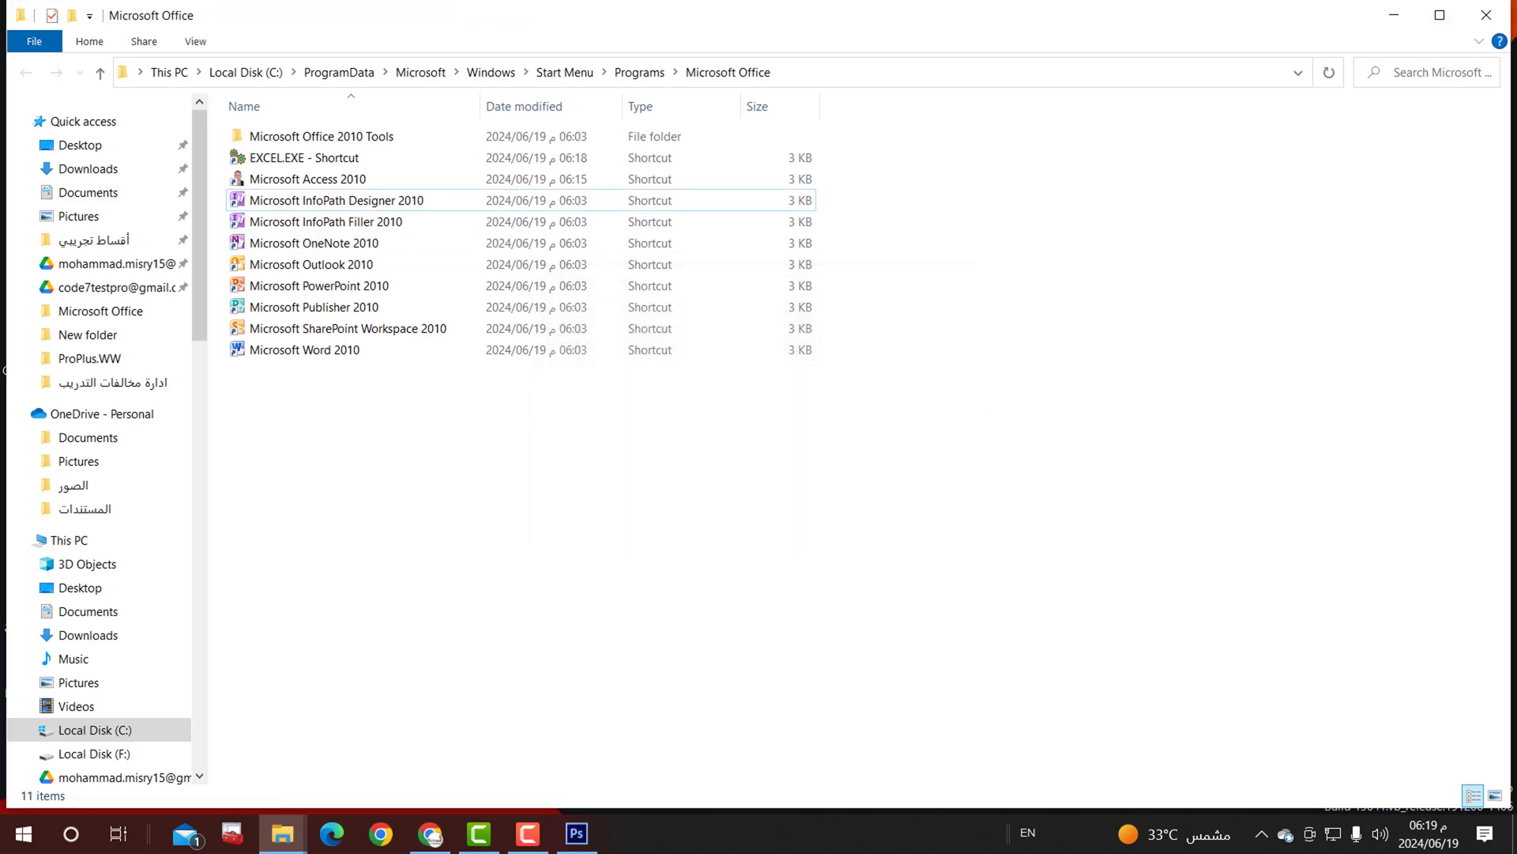
# Step: Rename the pasted EXCEL.EXE shortcut to "Microsoft Excel 2010", granting administrator permission
pyautogui.click(316, 158)
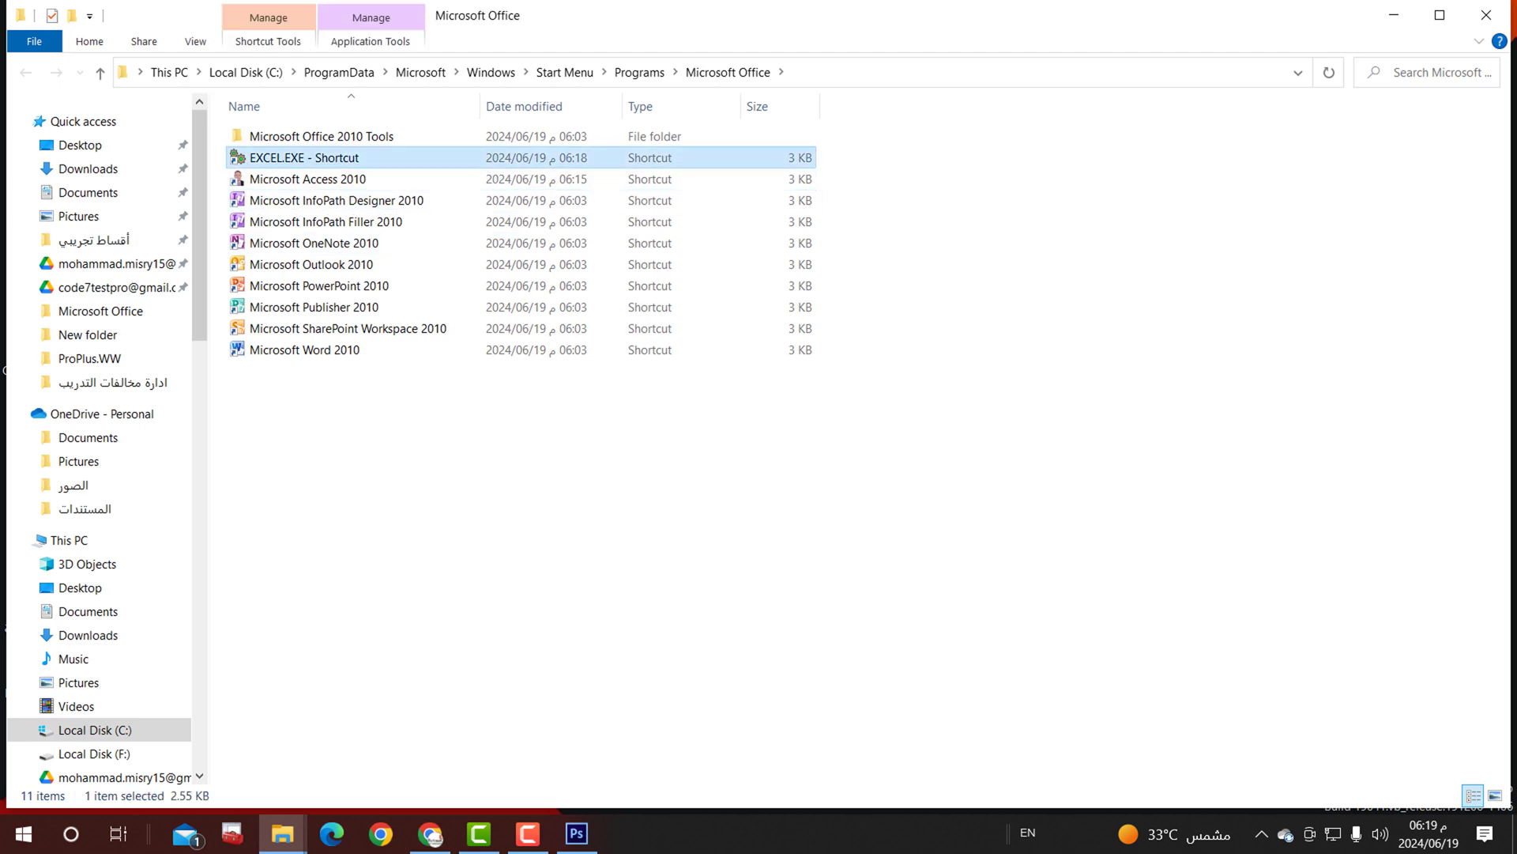
pyautogui.press('F2')
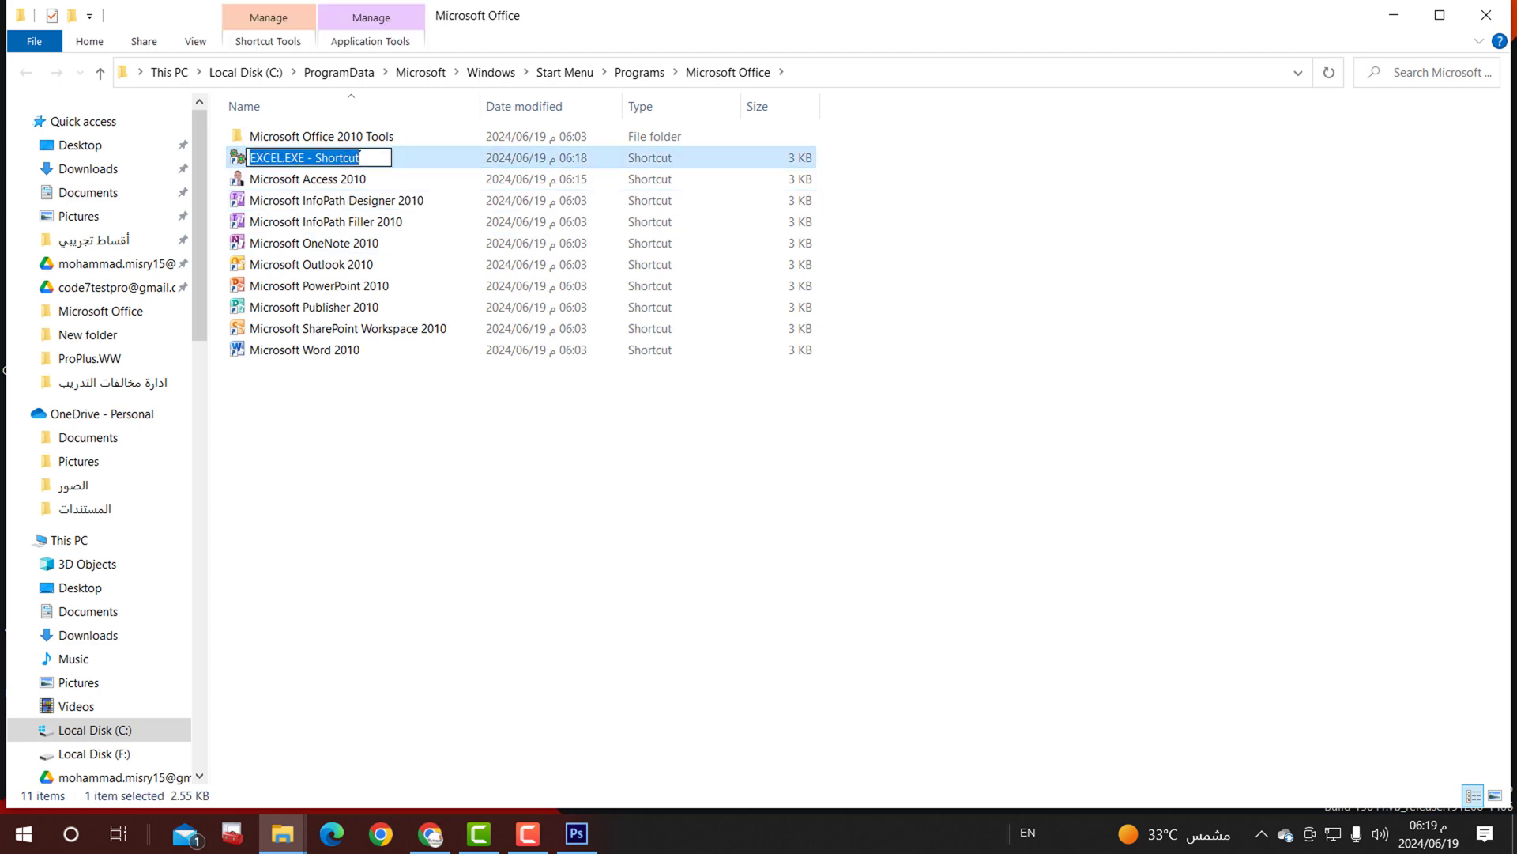
pyautogui.rightClick(353, 158)
pyautogui.click(394, 230)
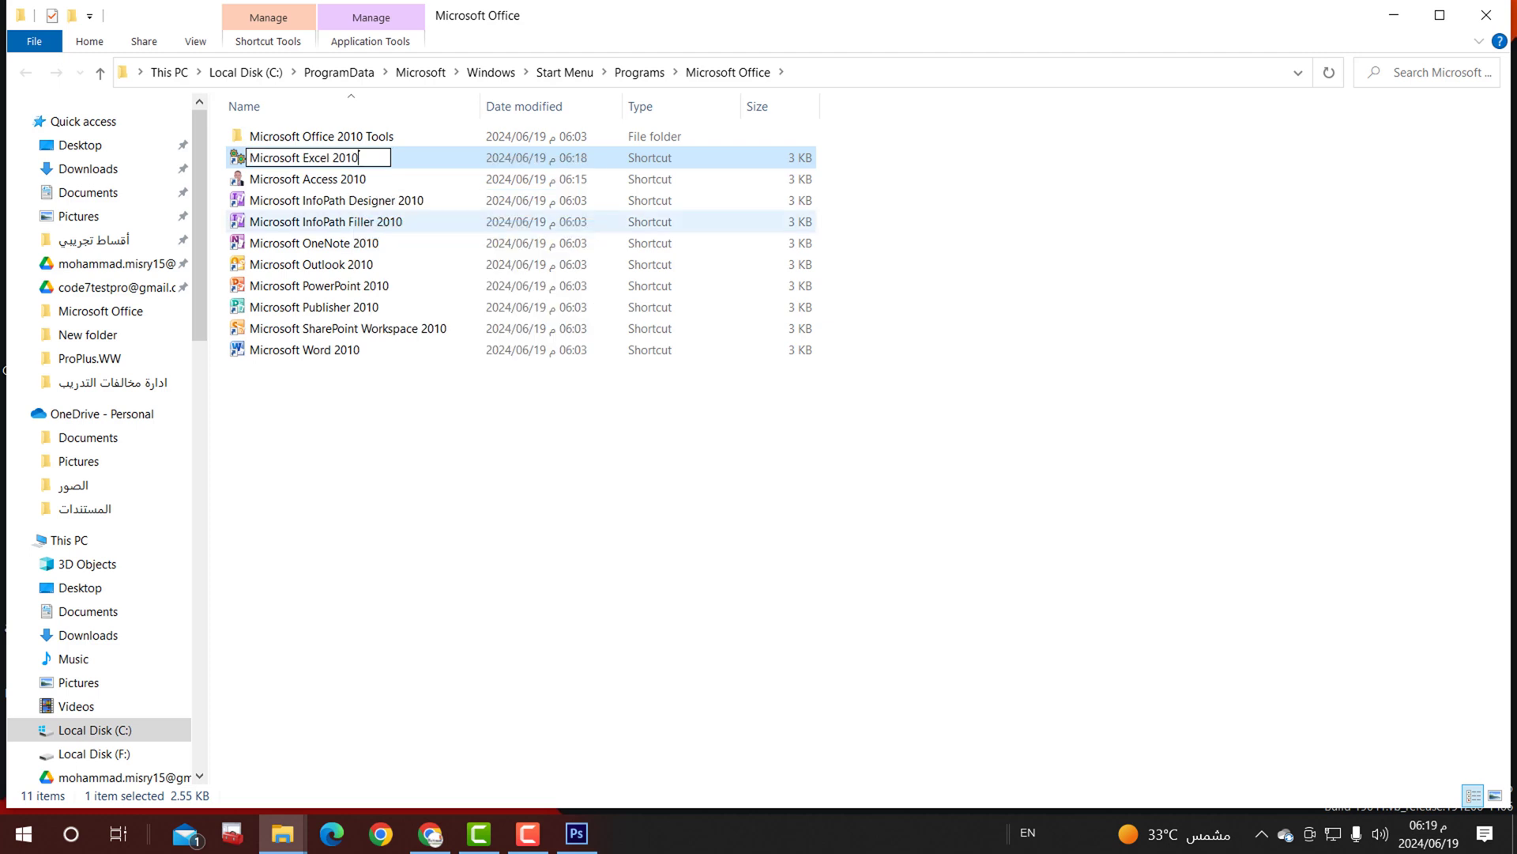
pyautogui.press('Return')
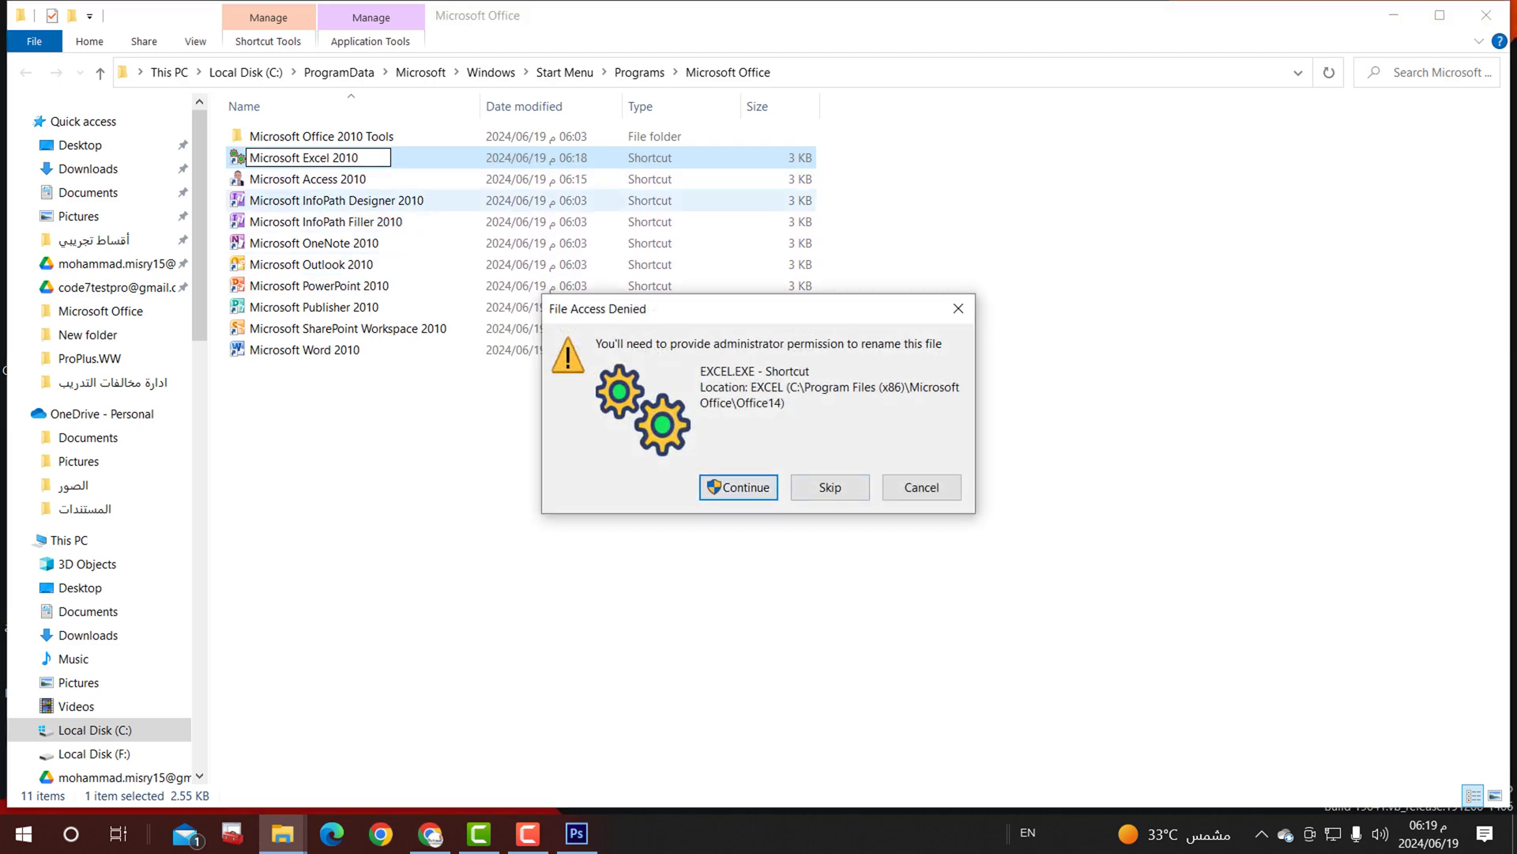
pyautogui.press('Return')
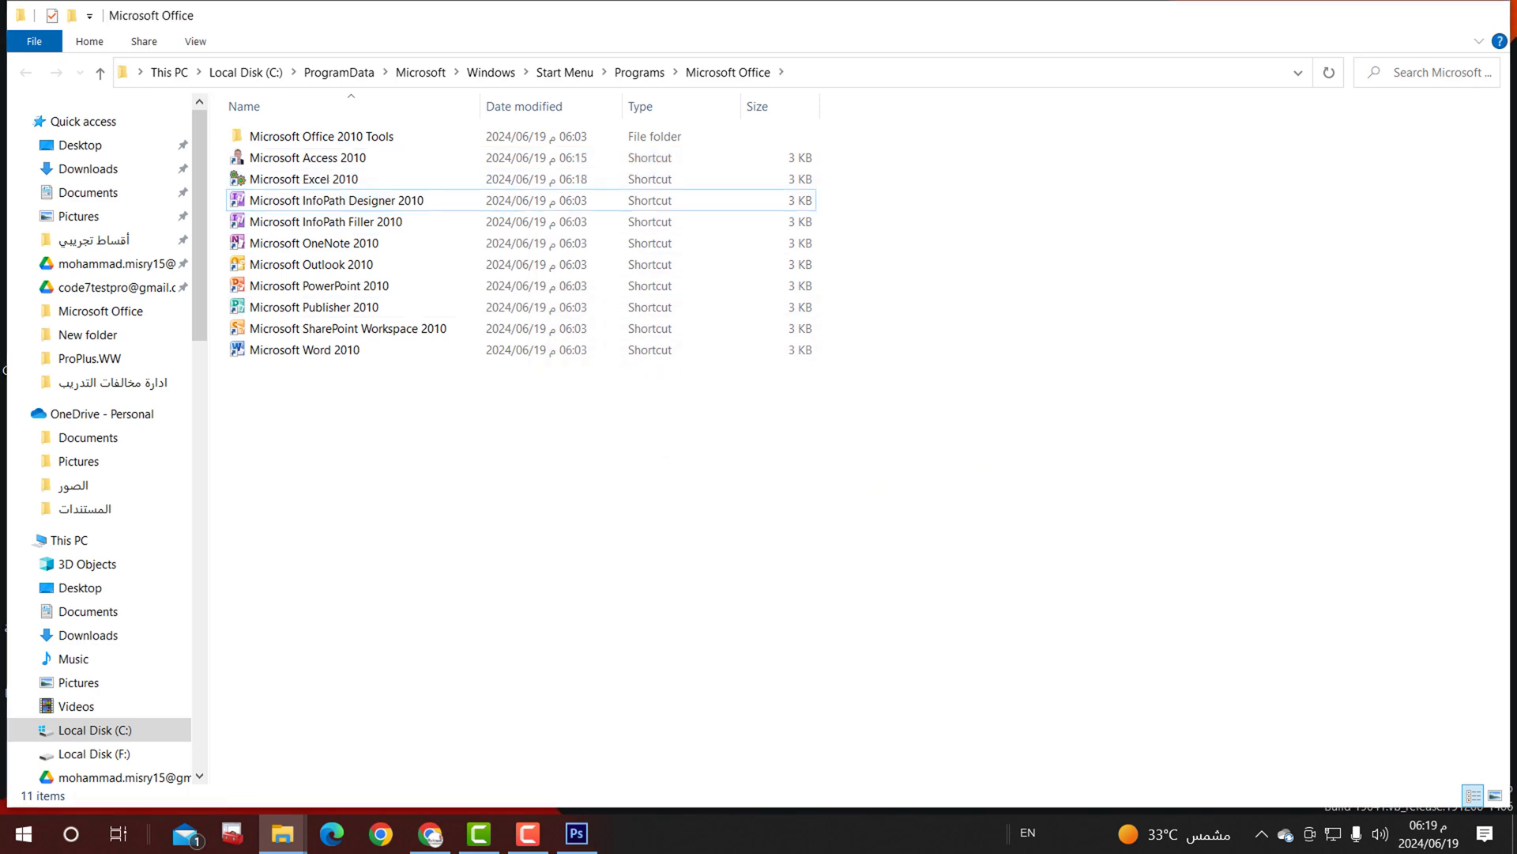
# Step: Minimize the folder window and create a new Microsoft Excel worksheet on the desktop under its default name
pyautogui.click(1394, 15)
pyautogui.rightClick(938, 226)
pyautogui.moveTo(1027, 410)
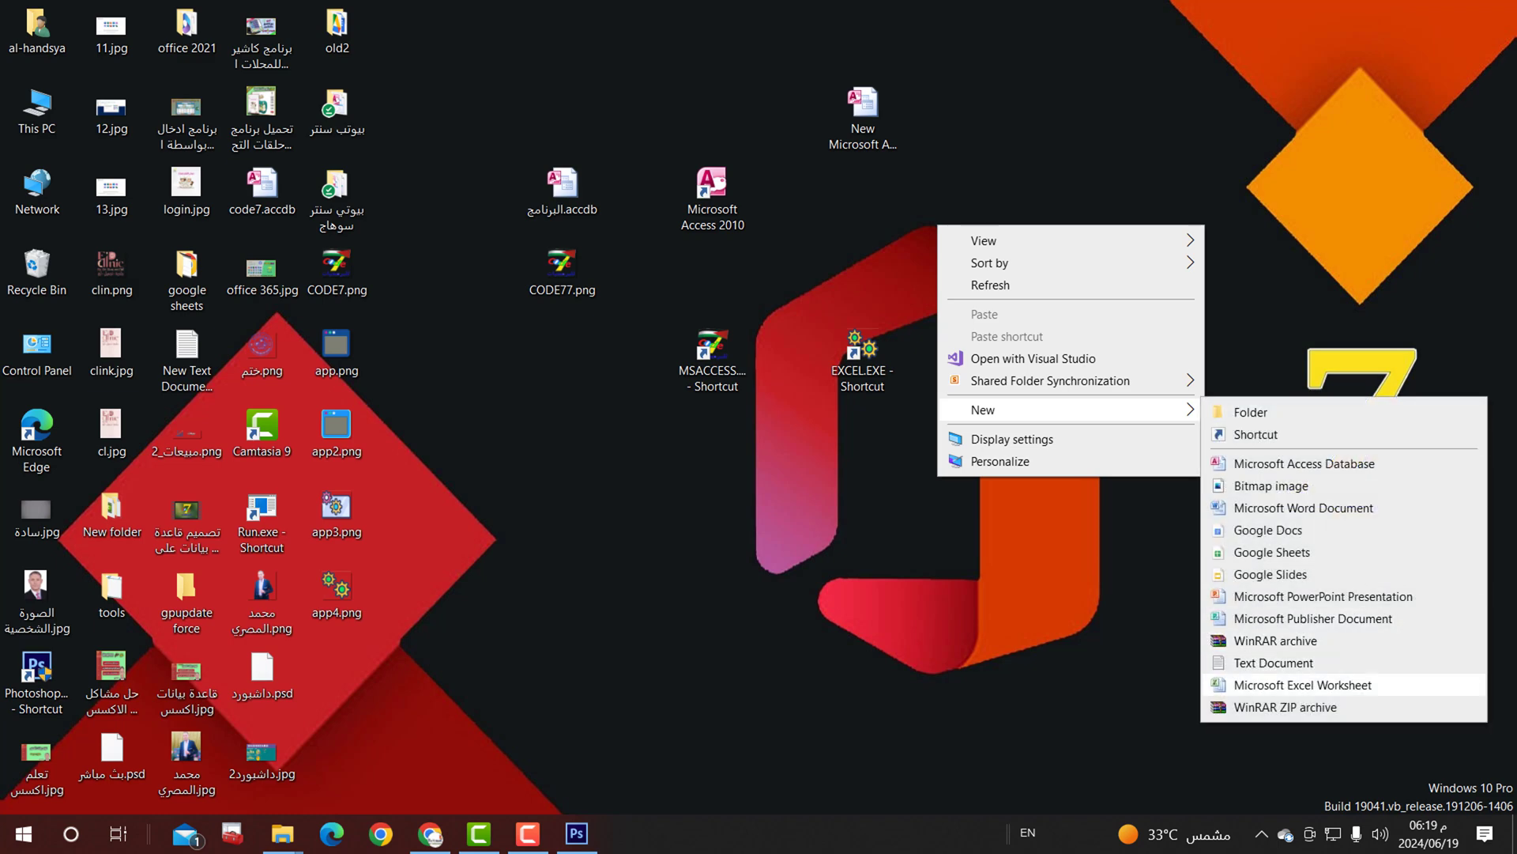
pyautogui.click(1303, 684)
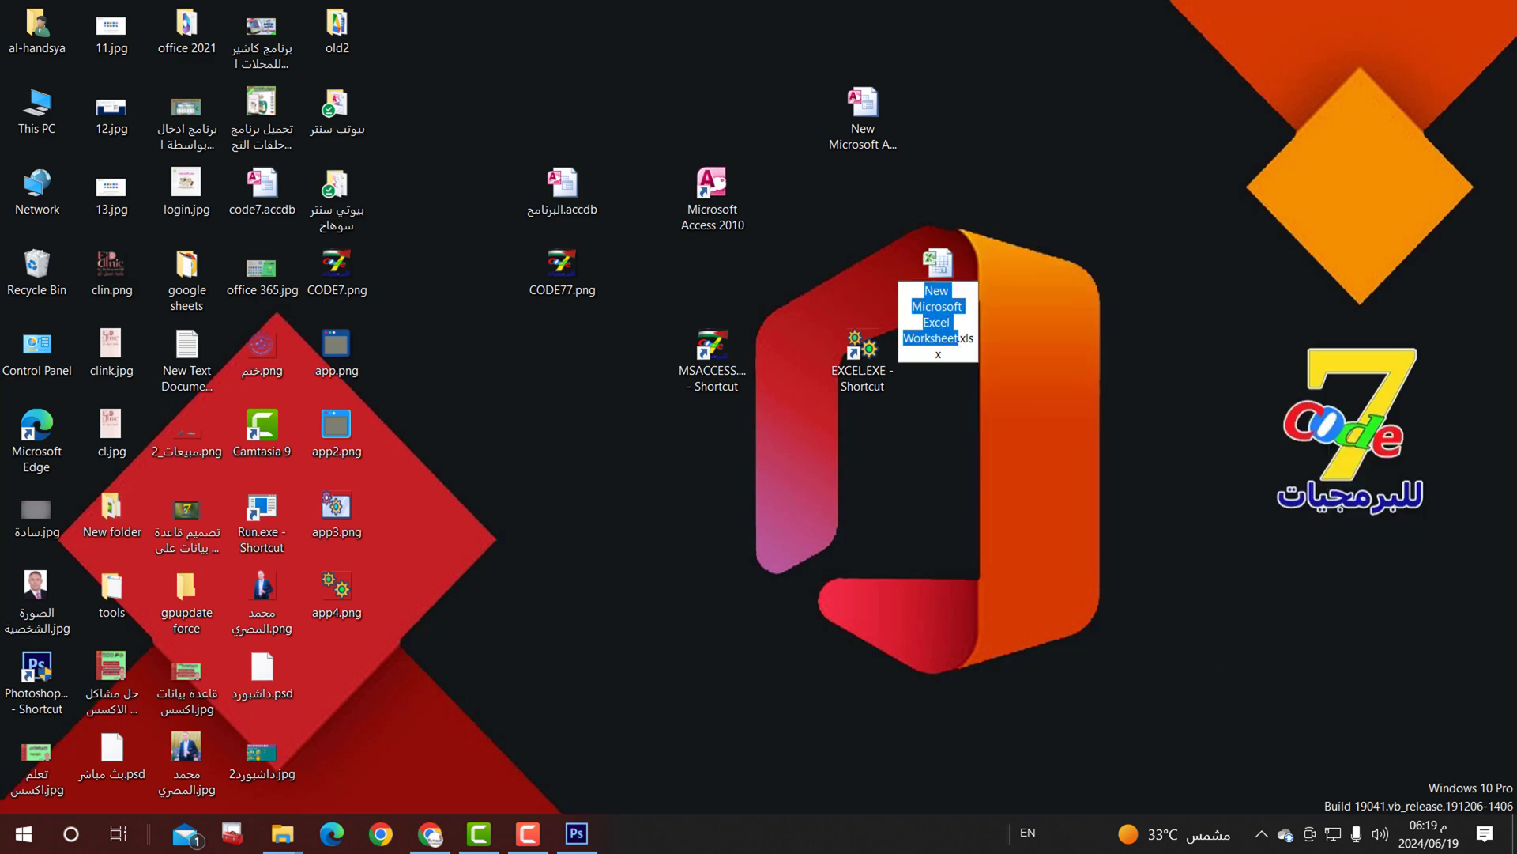
pyautogui.press('Return')
# Step: Open and close the new Excel worksheet to check the taskbar icon, and move the file beside the new Access database
pyautogui.press('Return')
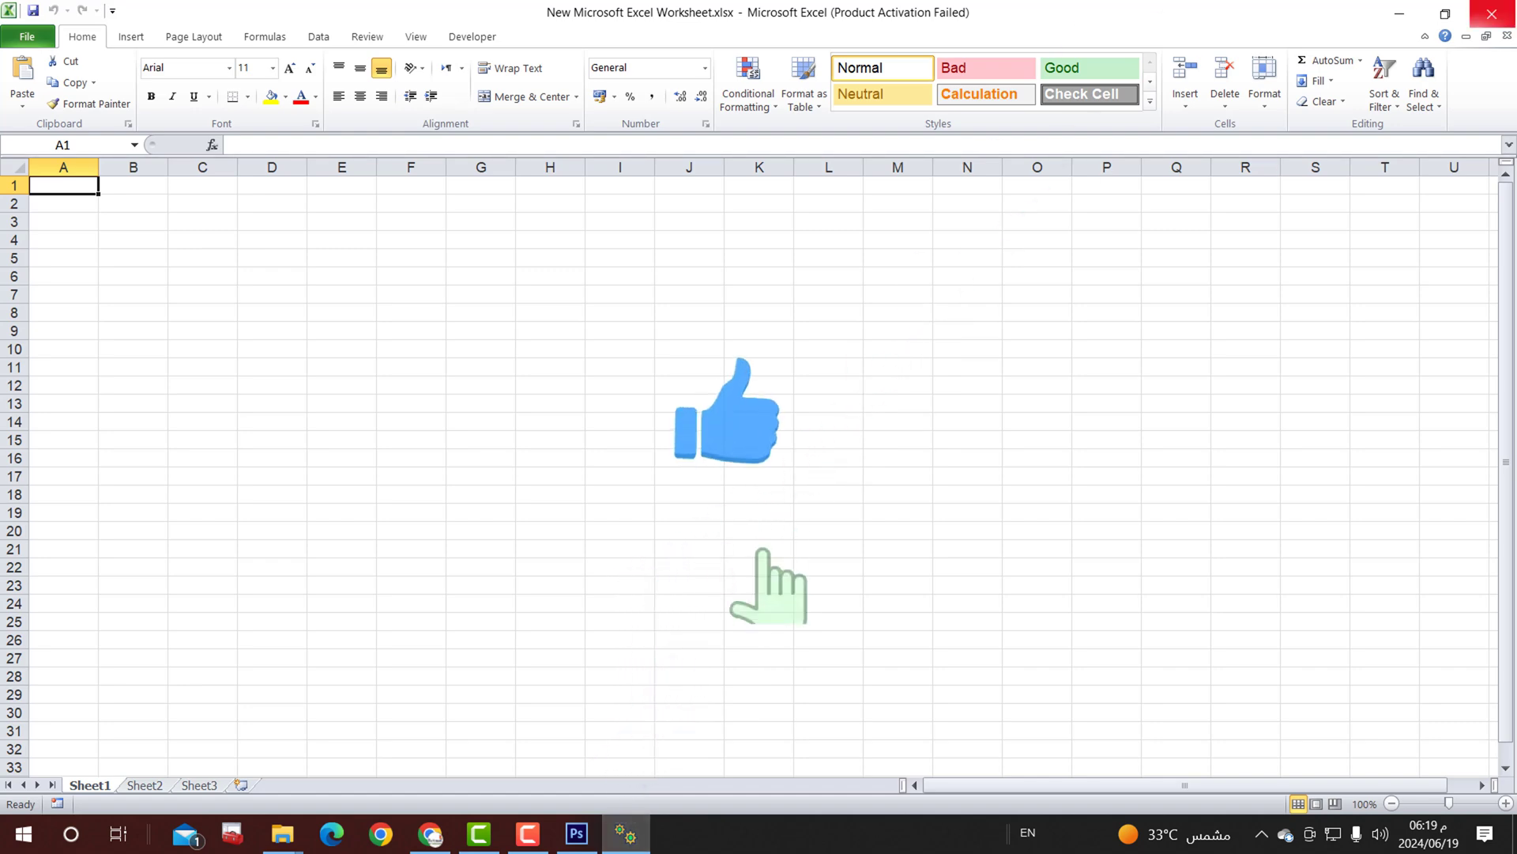
pyautogui.click(1492, 13)
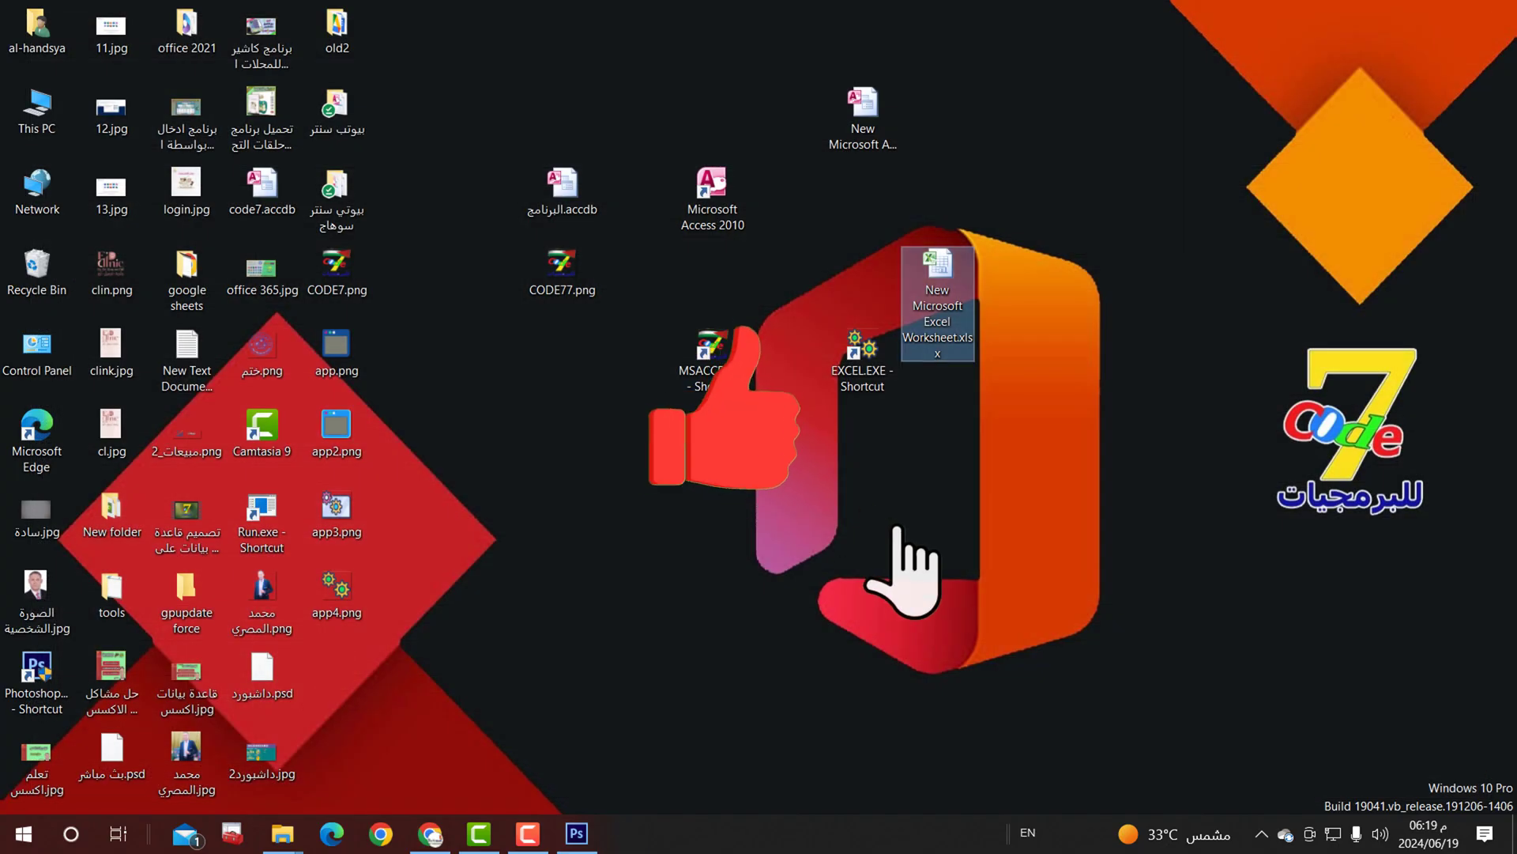
pyautogui.moveTo(938, 269); pyautogui.dragTo(1013, 108)
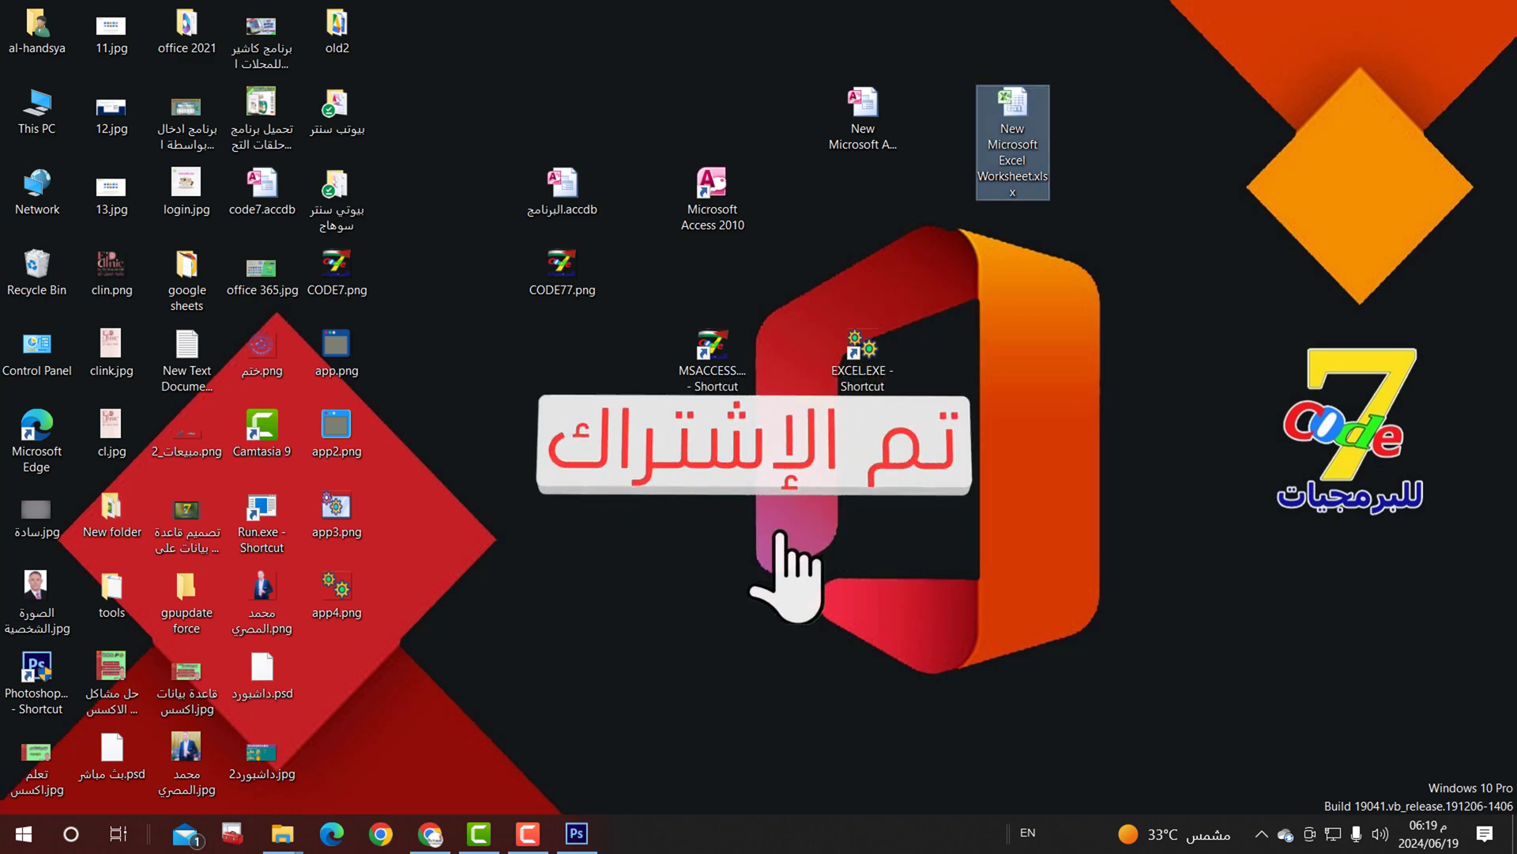